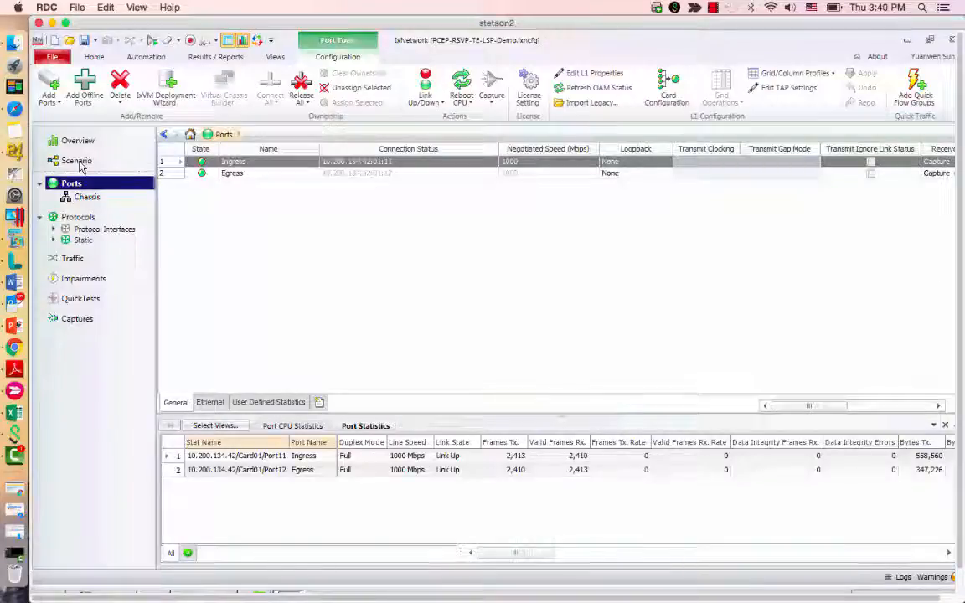
# Start a new topology in the scenario and append the Ingress port to it.
pyautogui.click(77, 161)
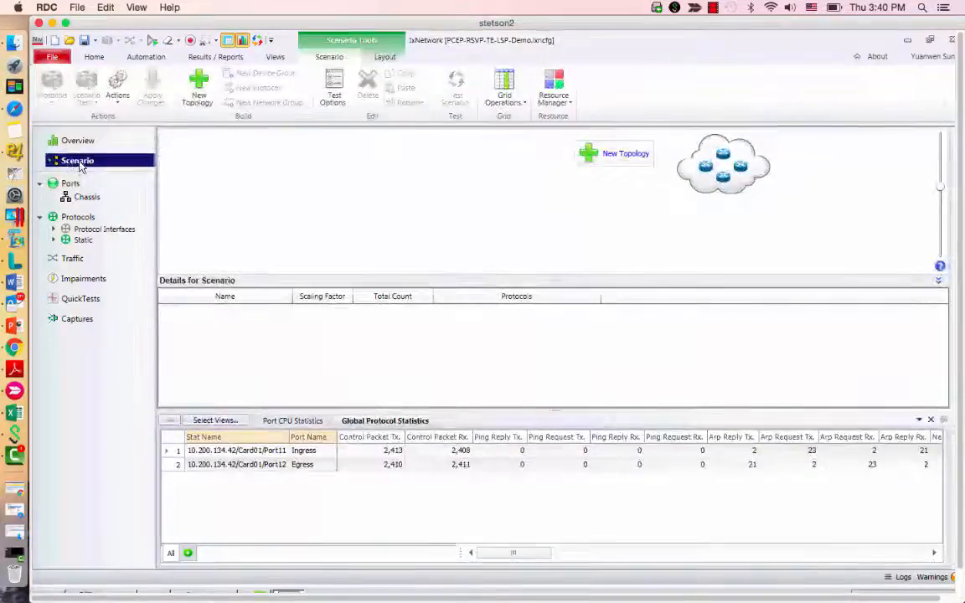
pyautogui.click(591, 155)
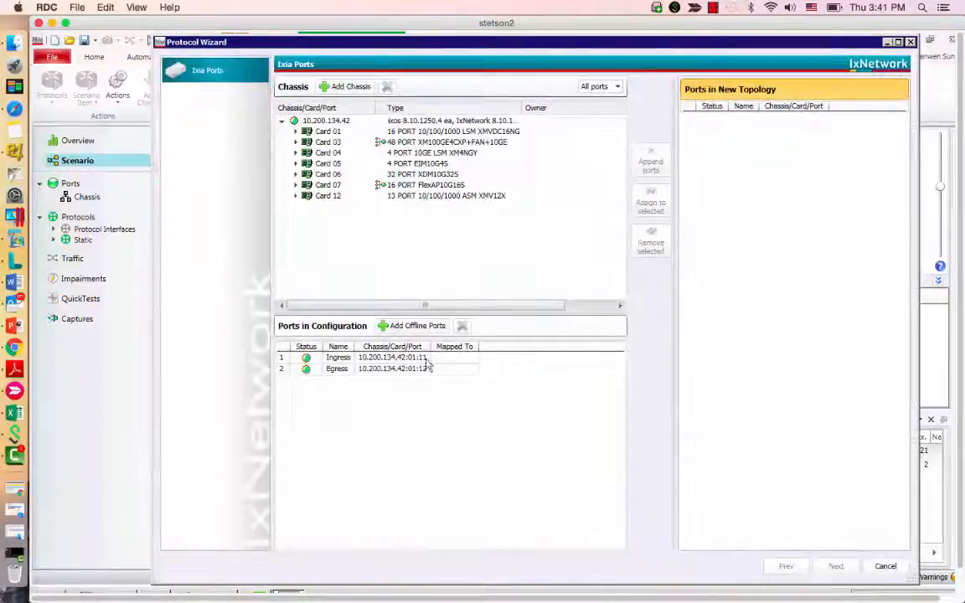
pyautogui.click(400, 360)
pyautogui.click(651, 161)
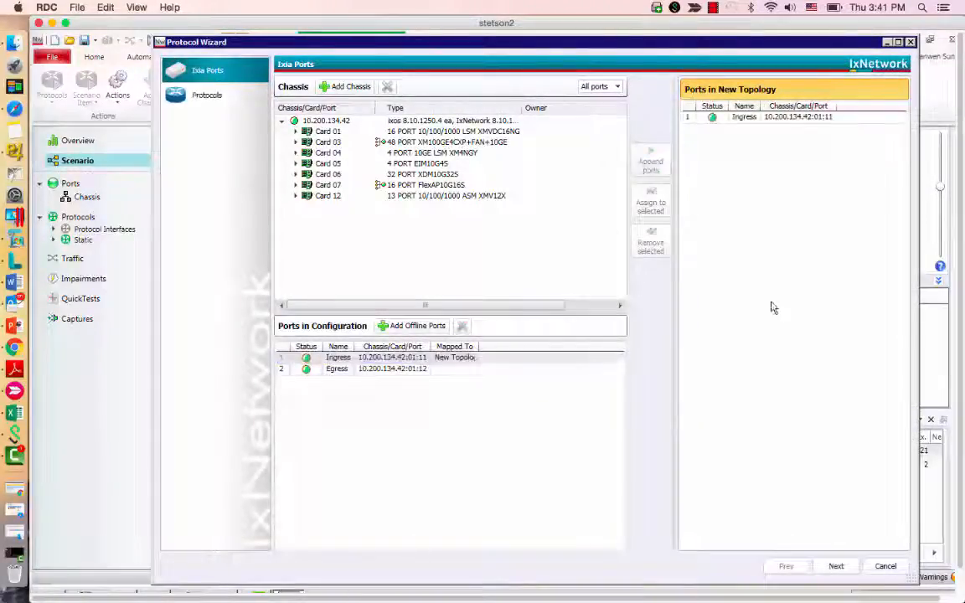
# Choose OSPFv2 as the new topology's NextGen protocol and finish creating the topology.
pyautogui.click(836, 567)
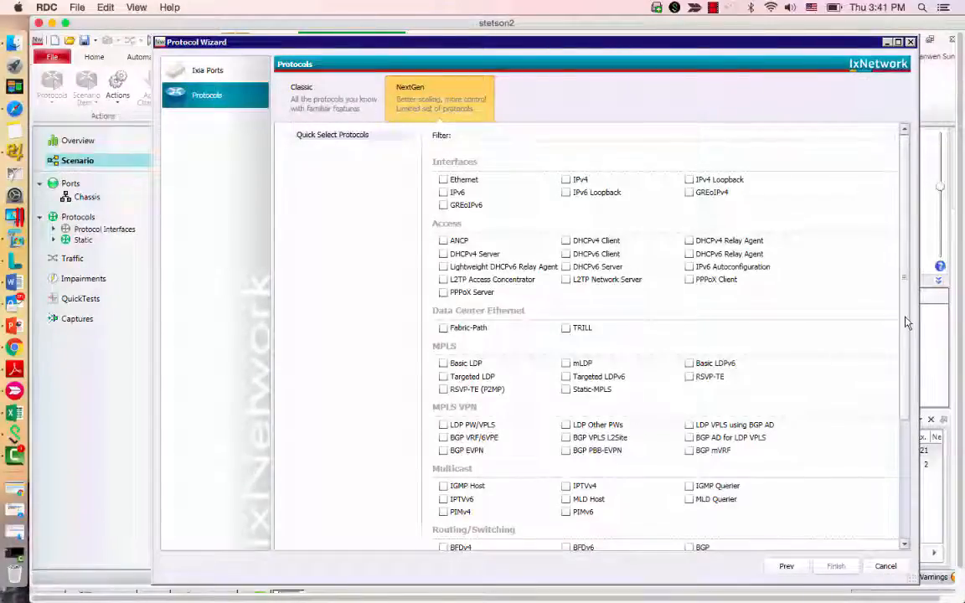
pyautogui.scroll(-1, 907, 326)
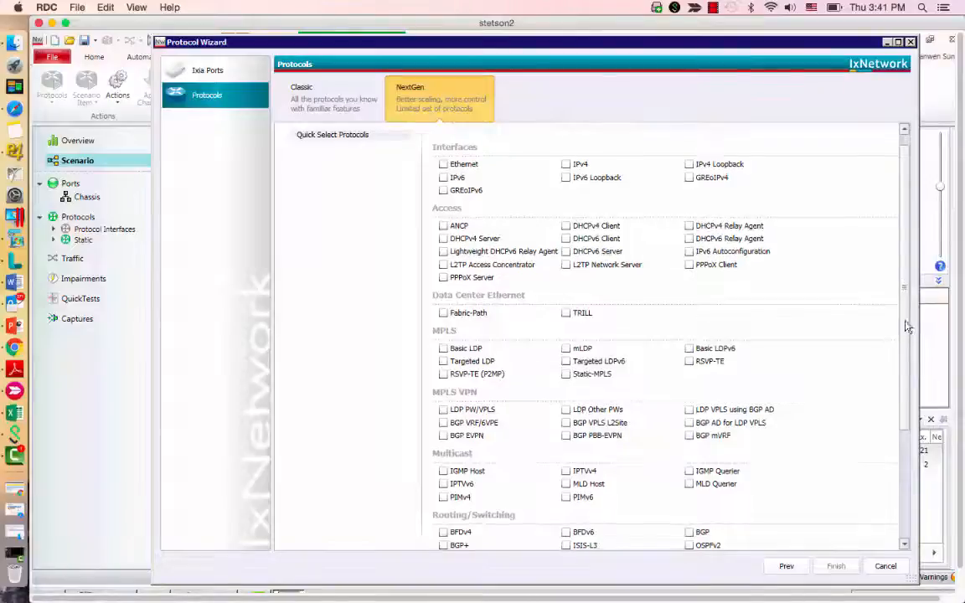
pyautogui.moveTo(906, 326); pyautogui.dragTo(907, 395)
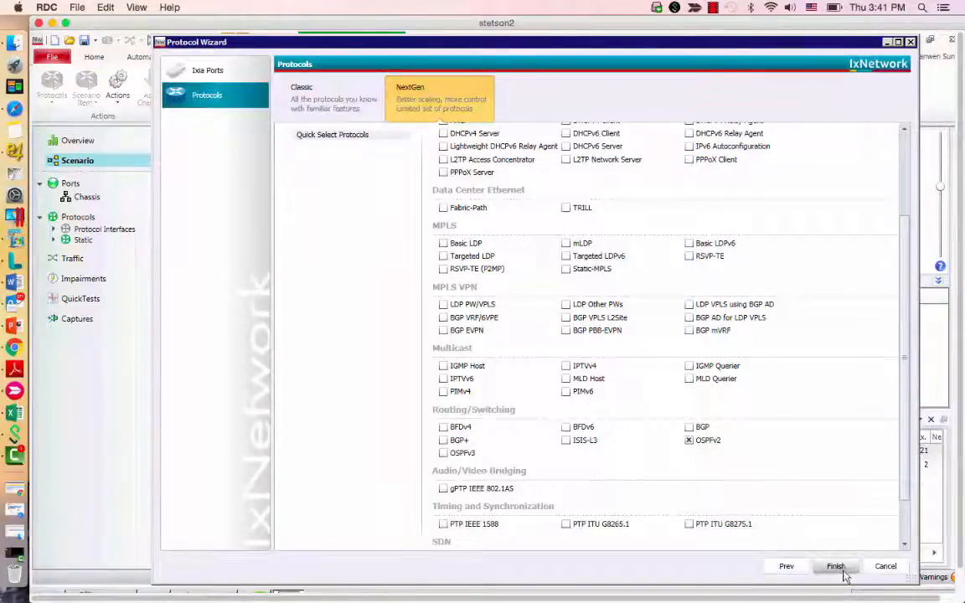
pyautogui.click(837, 567)
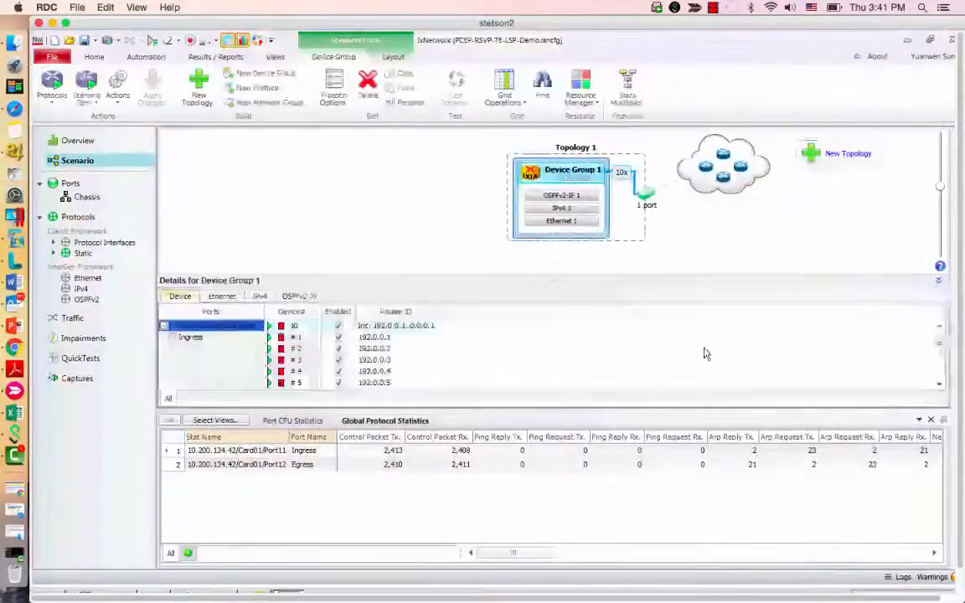
# Set Device Group 1's multiplier to 1 and attach a network group with IPv4 Address Pools behind it.
pyautogui.click(624, 174)
pyautogui.write('1')
pyautogui.click(657, 243)
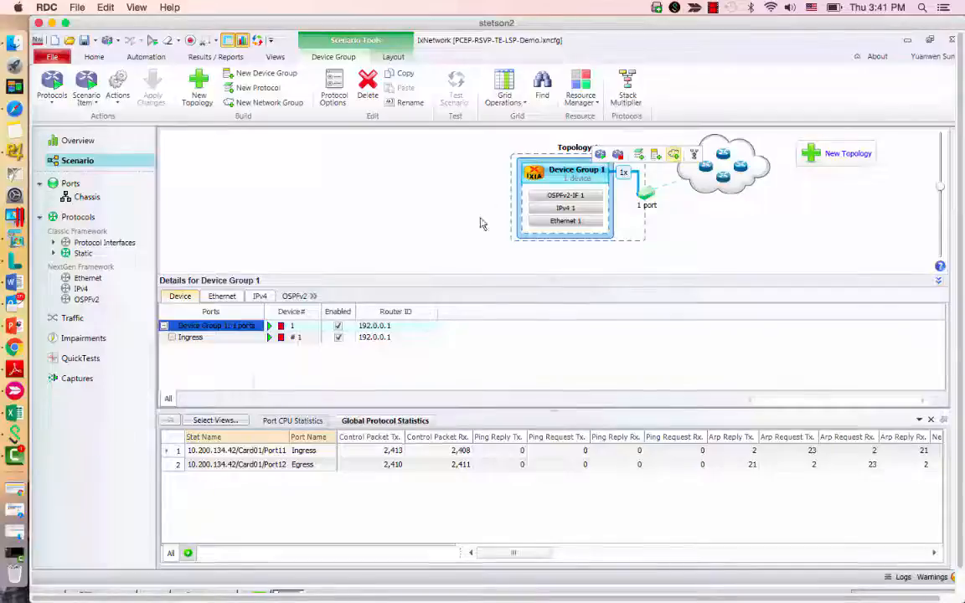
pyautogui.click(400, 144)
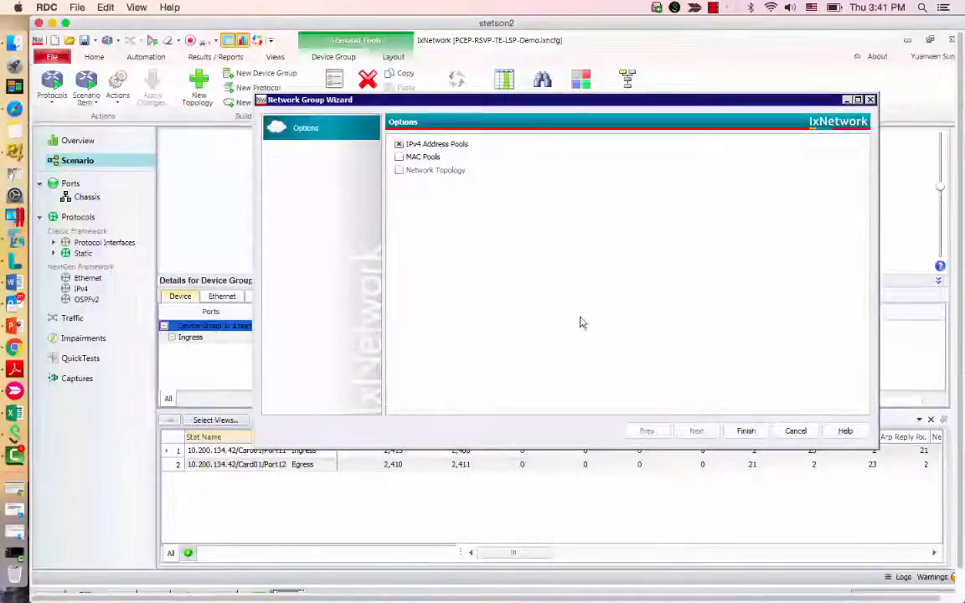
pyautogui.click(746, 430)
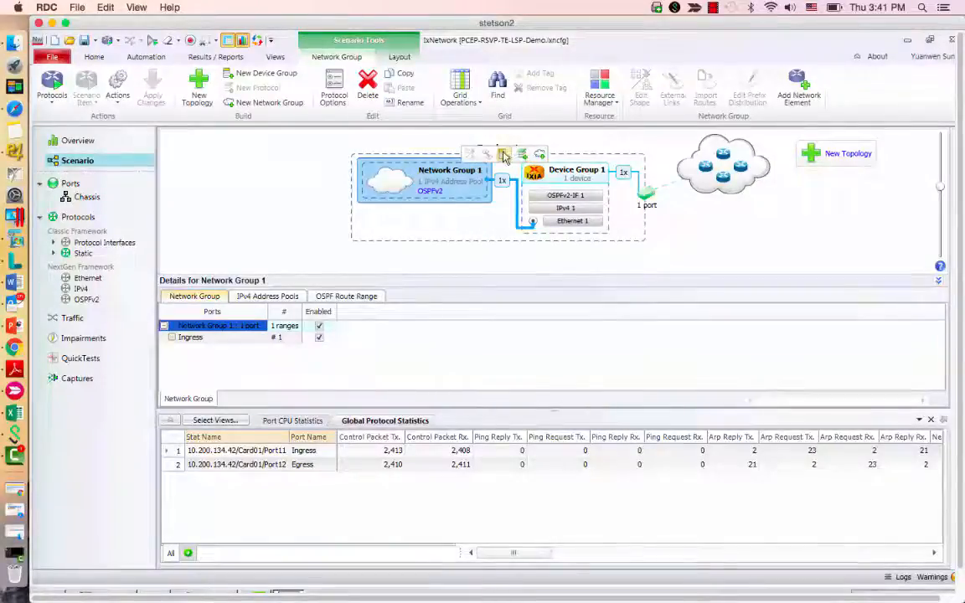
# Add a device group running RSVP-TE behind Network Group 1.
pyautogui.click(507, 155)
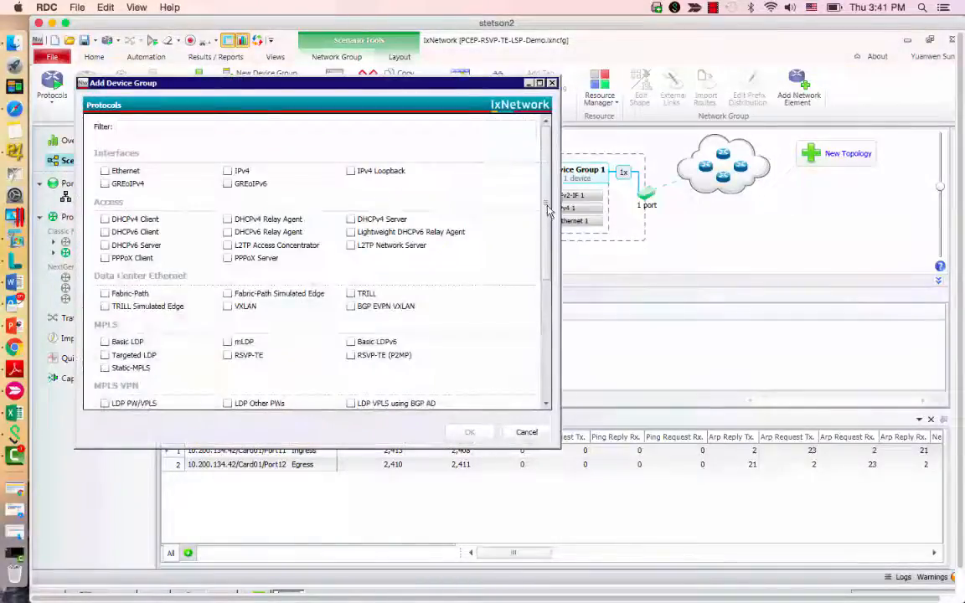
pyautogui.scroll(-3, 549, 226)
pyautogui.click(228, 282)
pyautogui.click(469, 433)
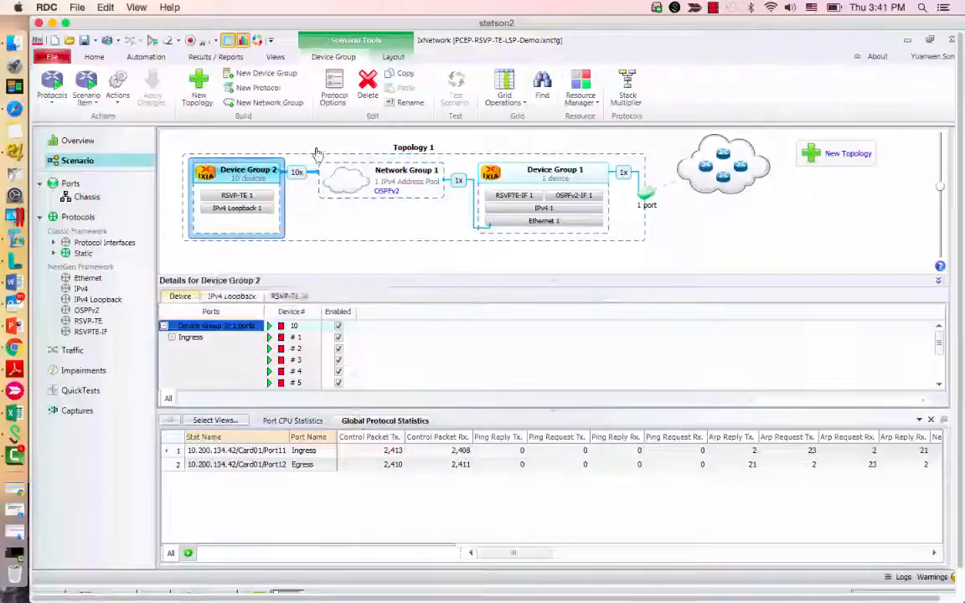
# Add the PCCv4 protocol on top of IPv4 Loopback 1 in Device Group 2.
pyautogui.click(233, 209)
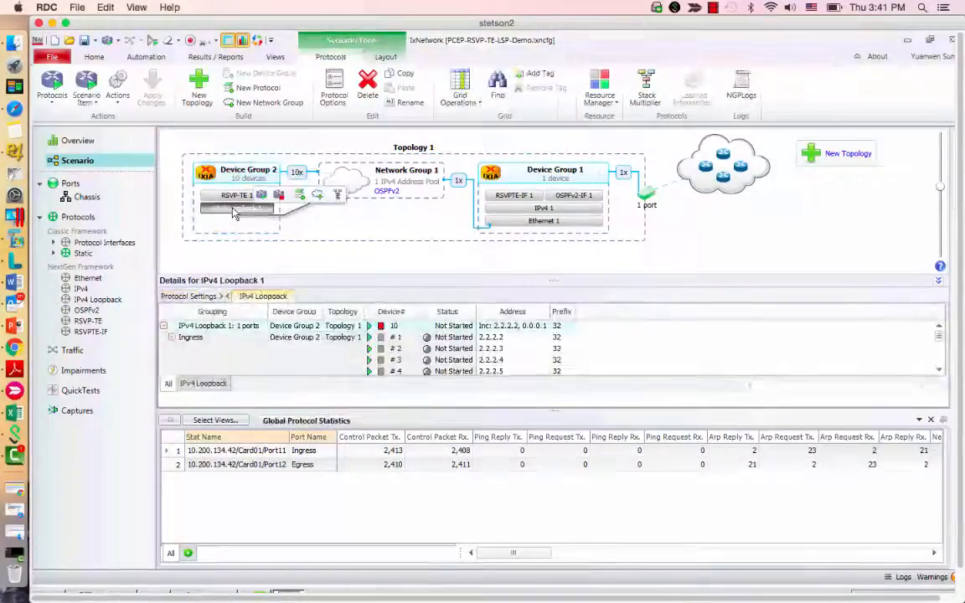
pyautogui.click(301, 195)
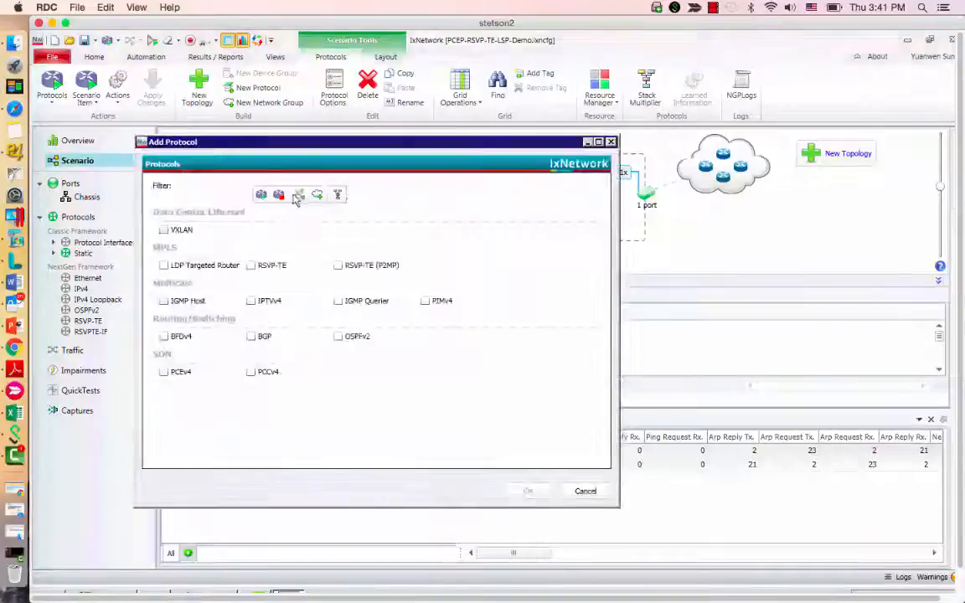
pyautogui.click(251, 372)
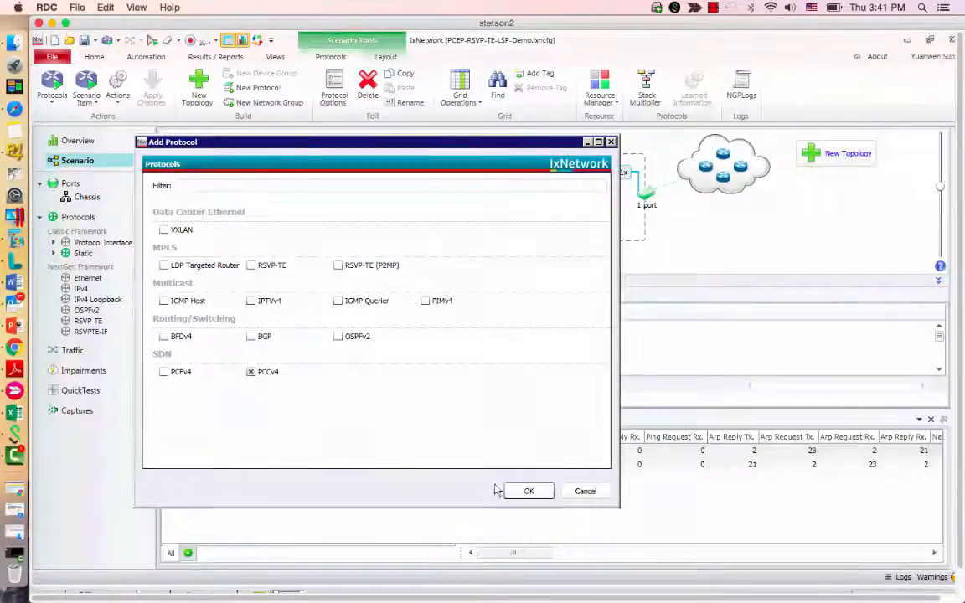
pyautogui.click(523, 493)
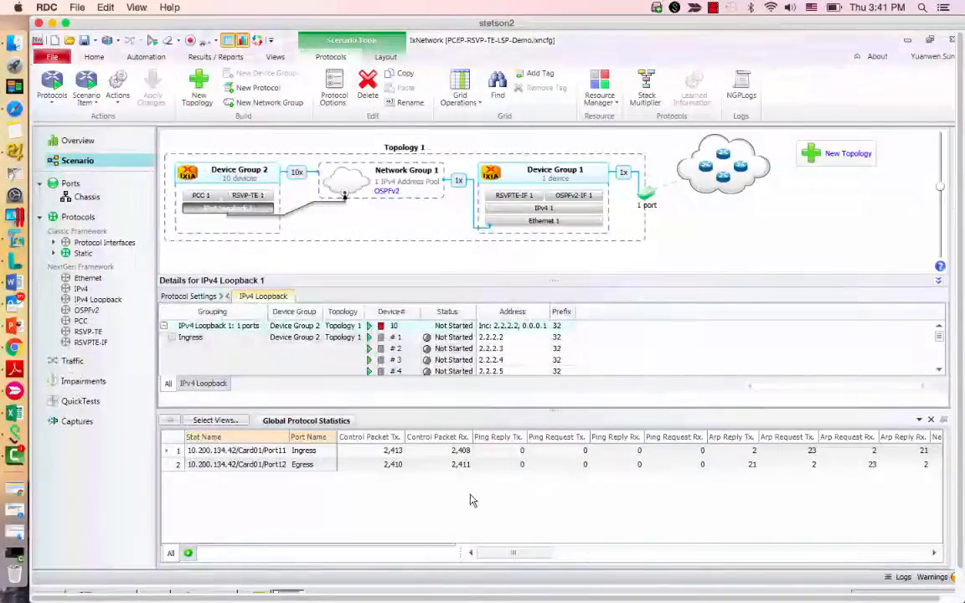
# Rename Device Group 1 as Transit Node and Network Group 1 as Ingress Loopback.
pyautogui.click(551, 173)
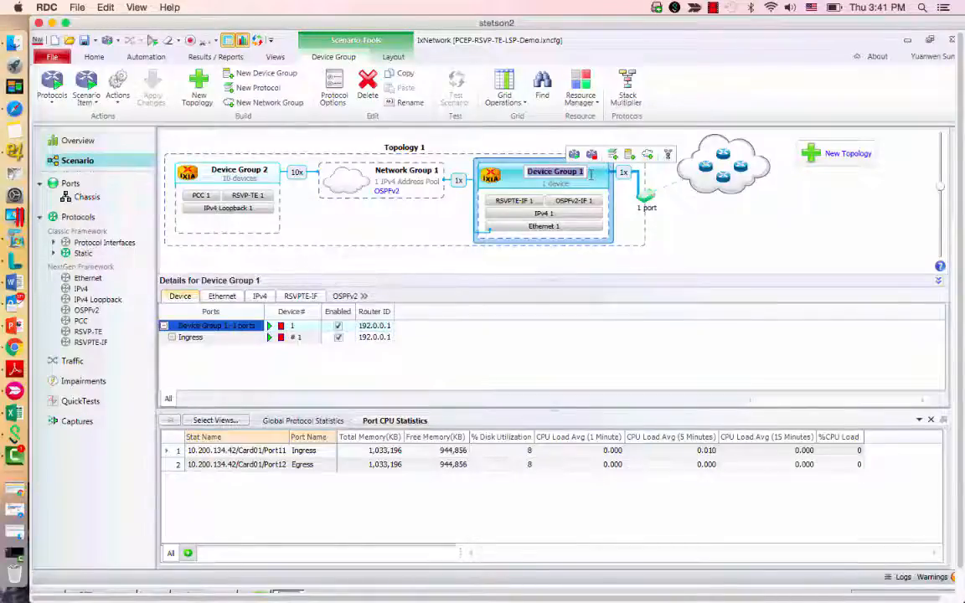
pyautogui.write('Iransit Node')
pyautogui.press('Return')
pyautogui.click(406, 173)
pyautogui.click(408, 172)
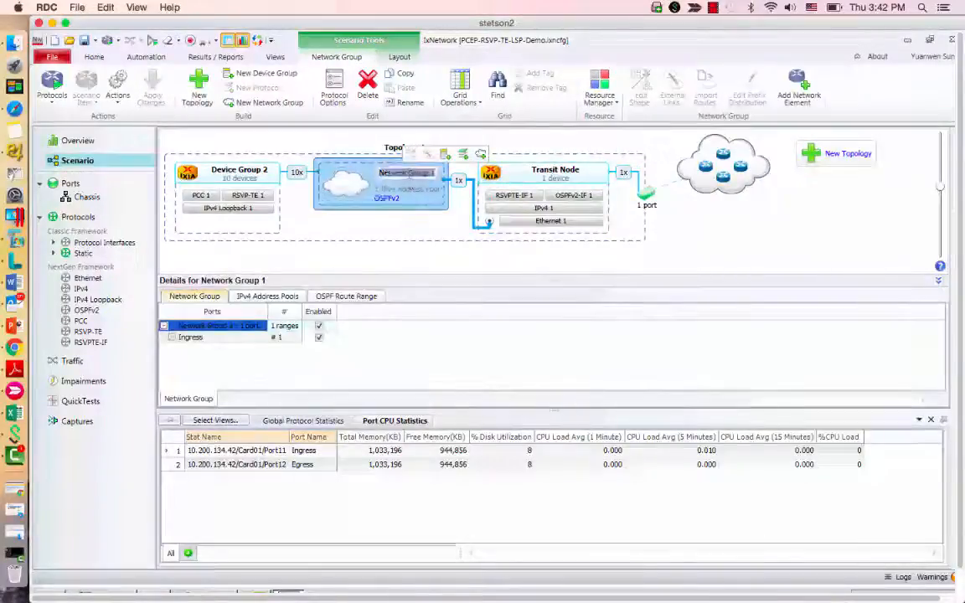
pyautogui.write('Ingress Loopback')
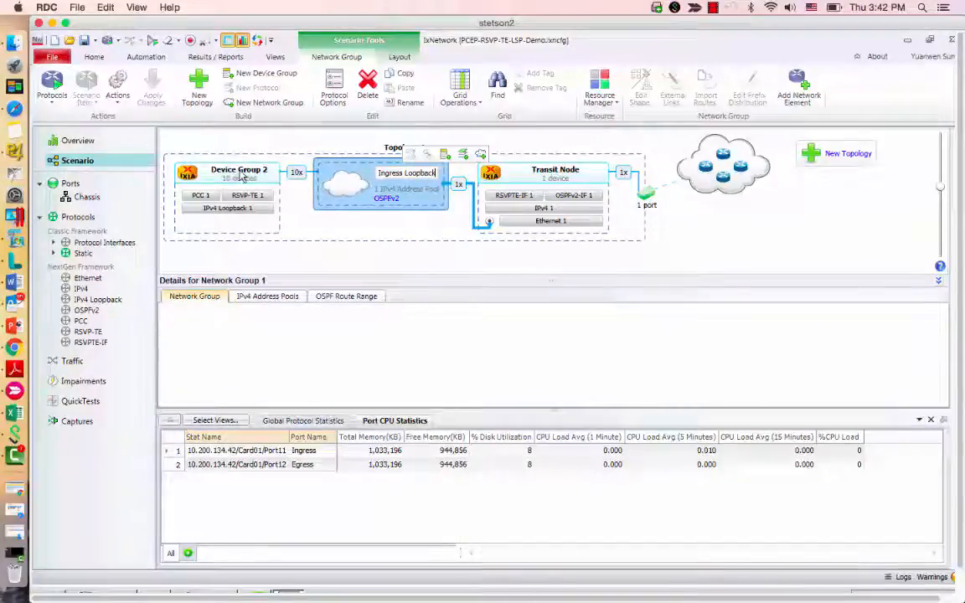
# Rename Device Group 2 as Tunnel Ingress and Topology 1 as Ingress Topology.
pyautogui.click(239, 175)
pyautogui.click(238, 173)
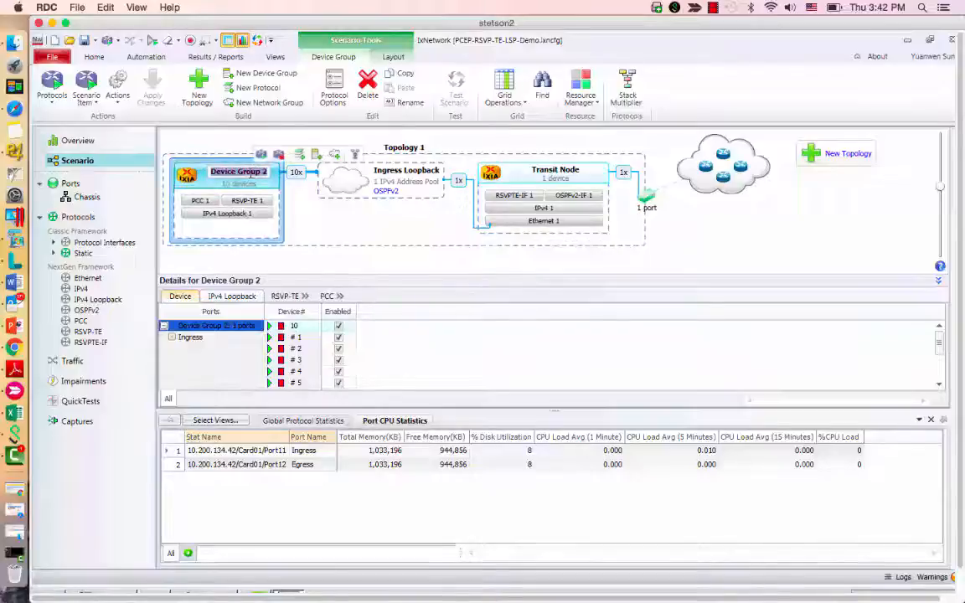
pyautogui.write('Iunnel Ingress')
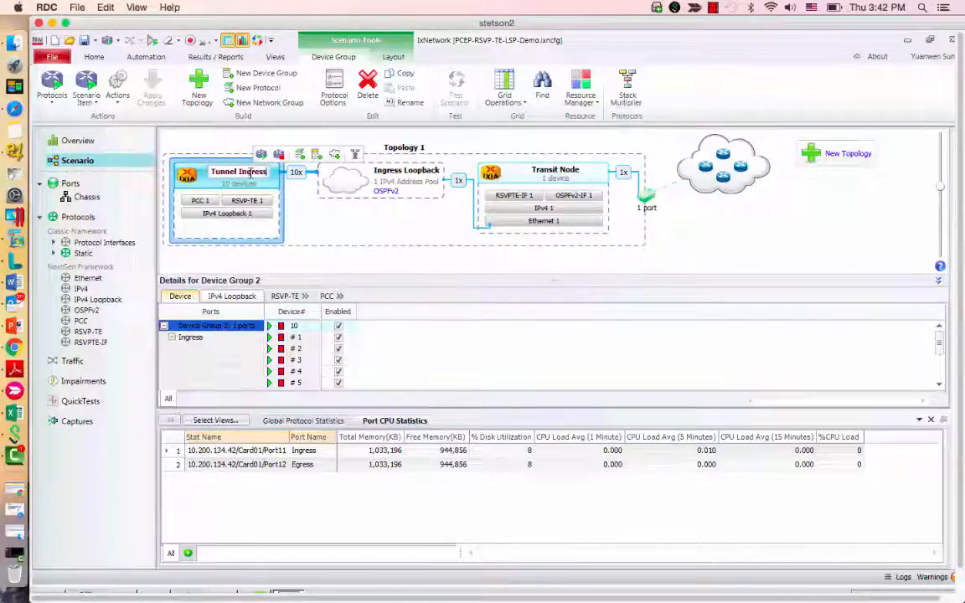
pyautogui.click(405, 147)
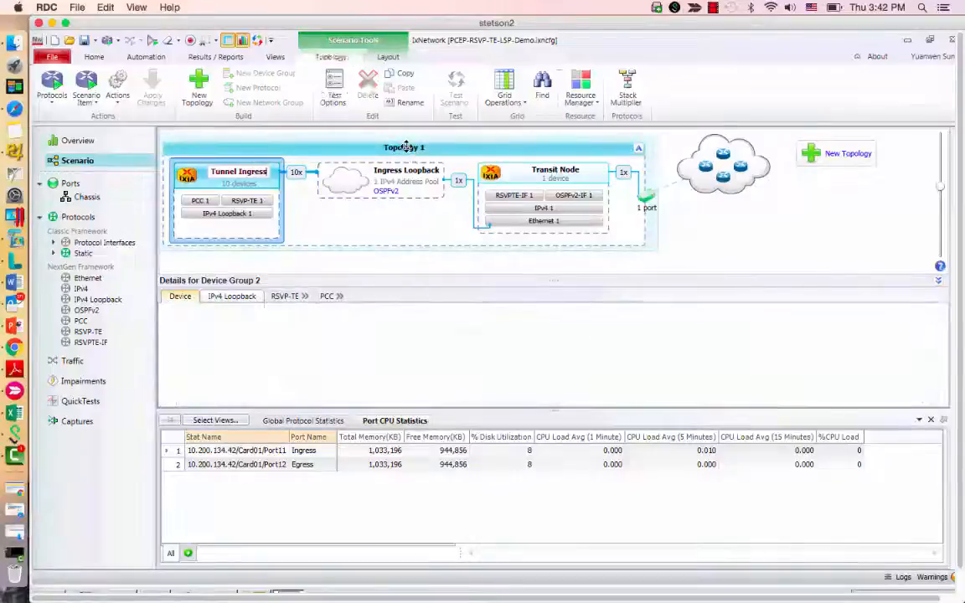
pyautogui.click(409, 147)
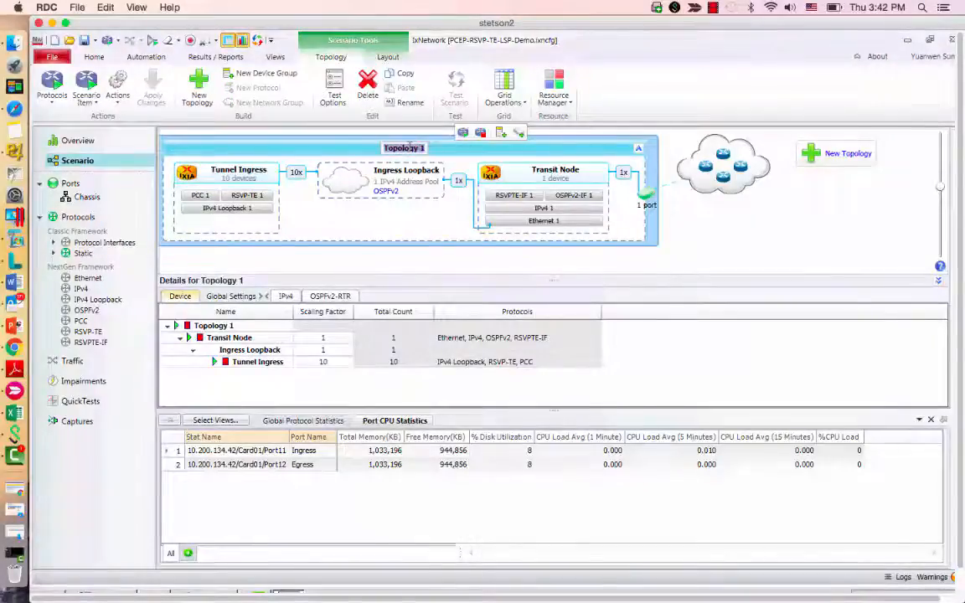
pyautogui.write('Ingress')
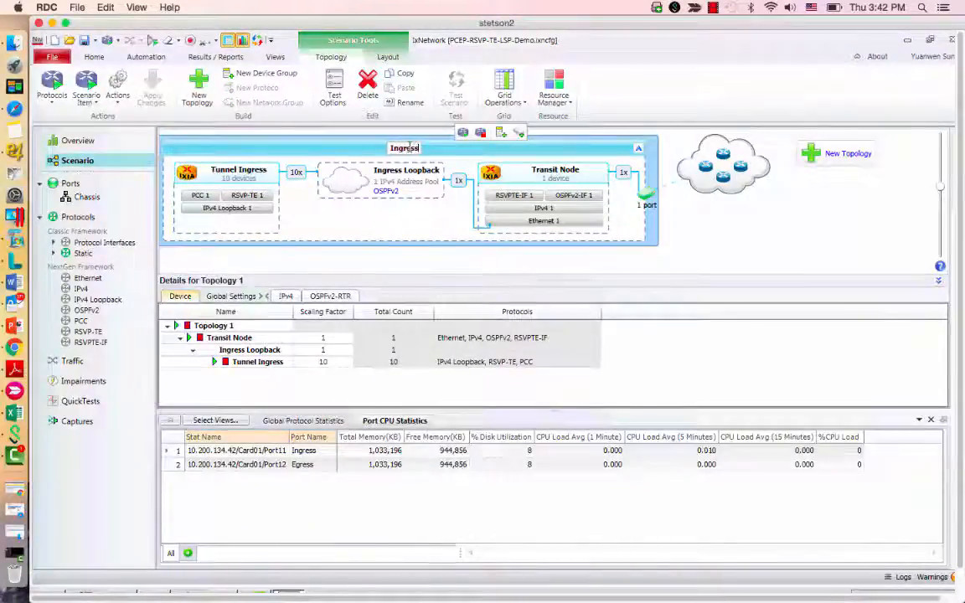
pyautogui.write(' Topology')
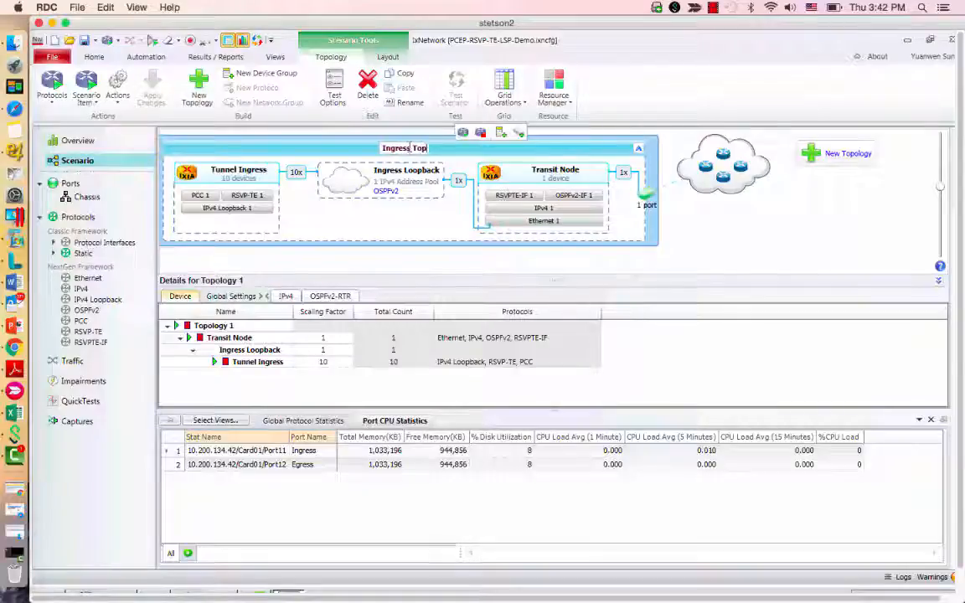
pyautogui.press('Return')
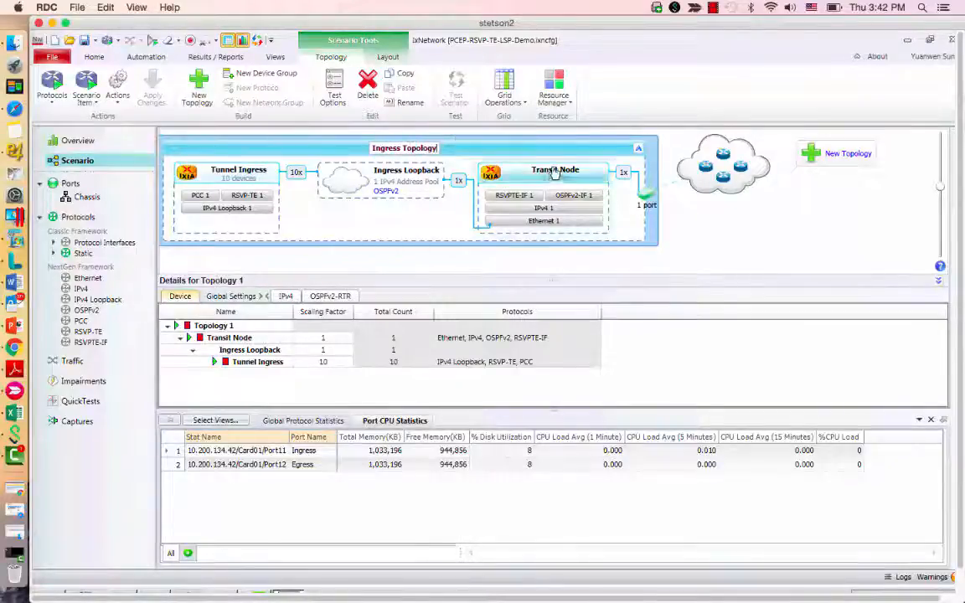
# Set the Transit Node's IPv4 address to 100.1.0.1.
pyautogui.click(542, 195)
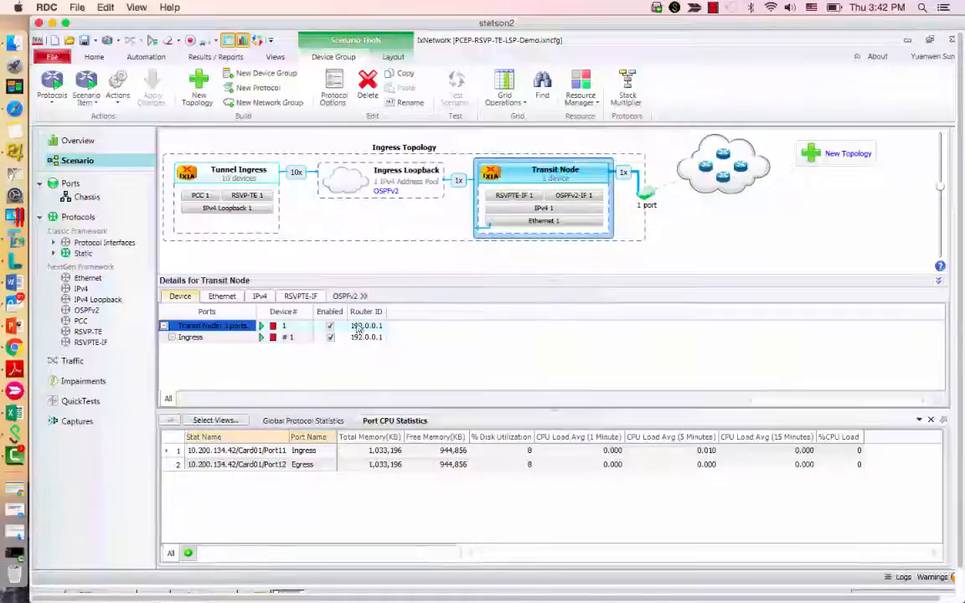
pyautogui.click(260, 298)
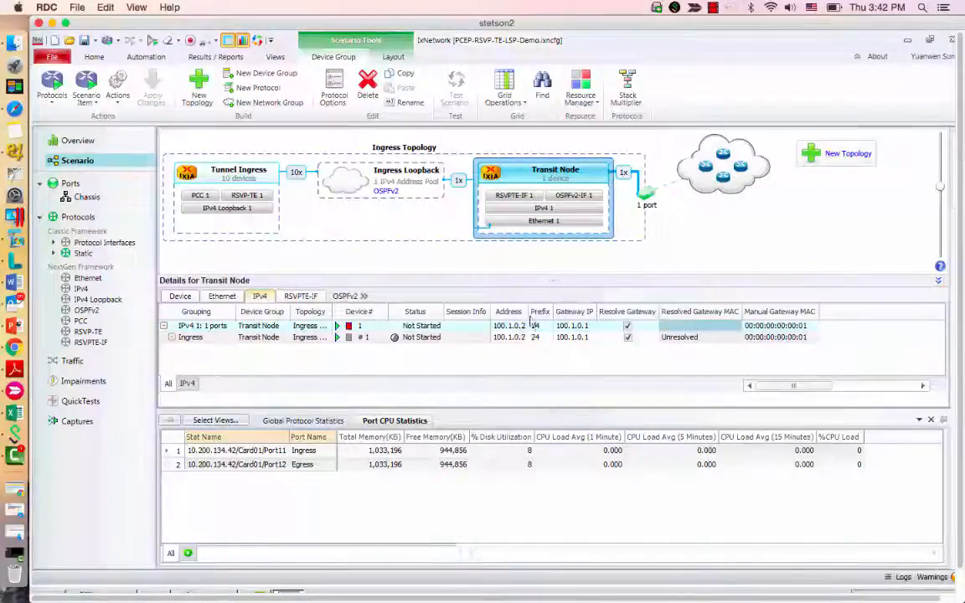
pyautogui.moveTo(526, 310); pyautogui.dragTo(534, 312)
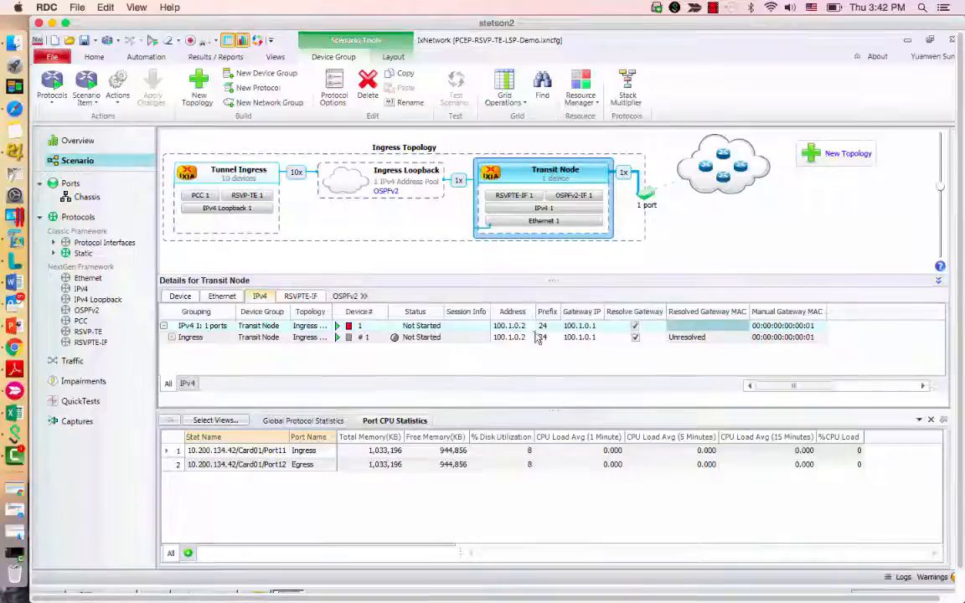
pyautogui.click(530, 327)
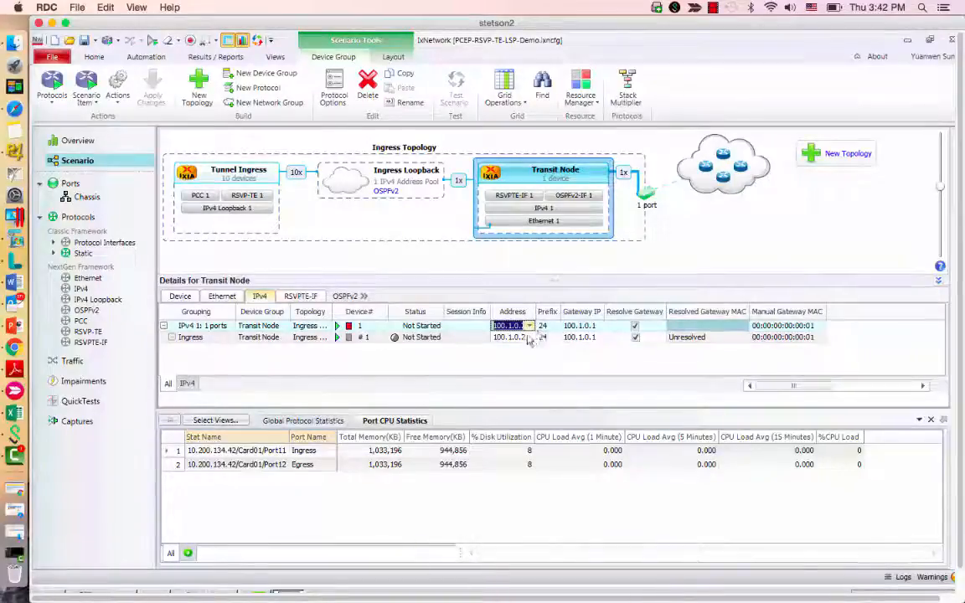
pyautogui.click(529, 325)
pyautogui.press('BackSpace')
pyautogui.write('1')
pyautogui.click(737, 501)
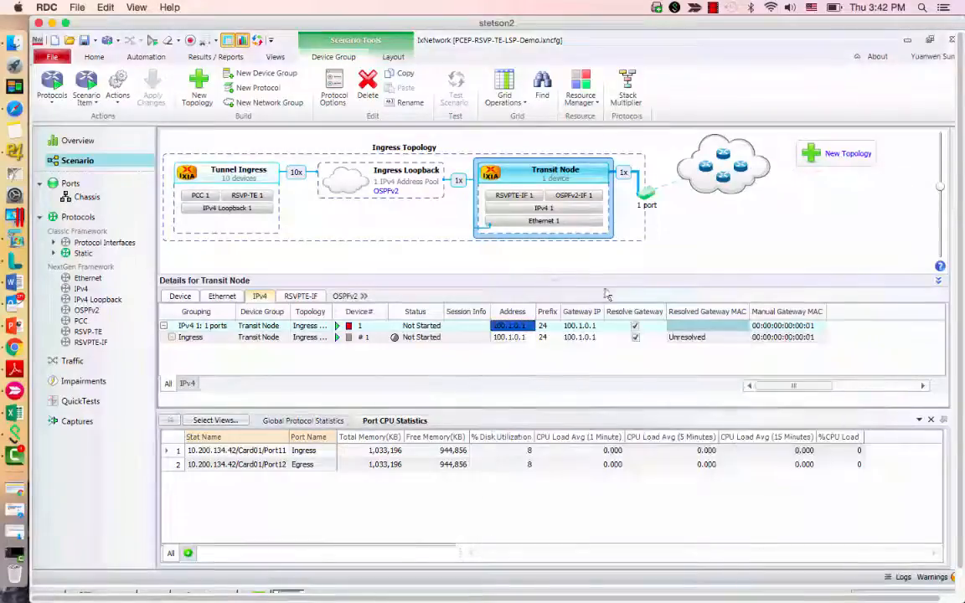
# Set the Transit Node's IPv4 gateway IP to 100.1.0.2.
pyautogui.click(582, 326)
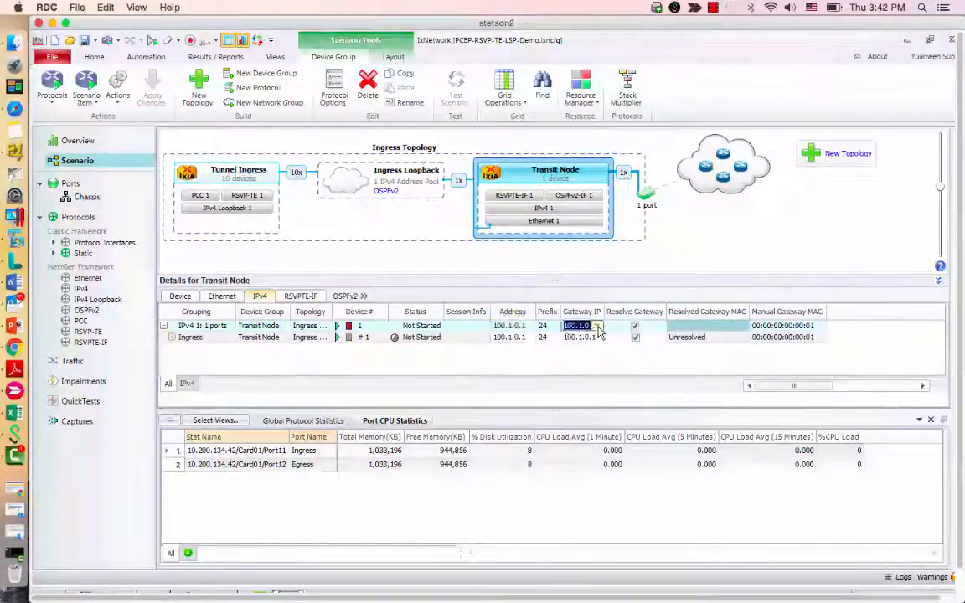
pyautogui.click(597, 325)
pyautogui.click(740, 346)
pyautogui.press('BackSpace')
pyautogui.write('2')
pyautogui.click(809, 501)
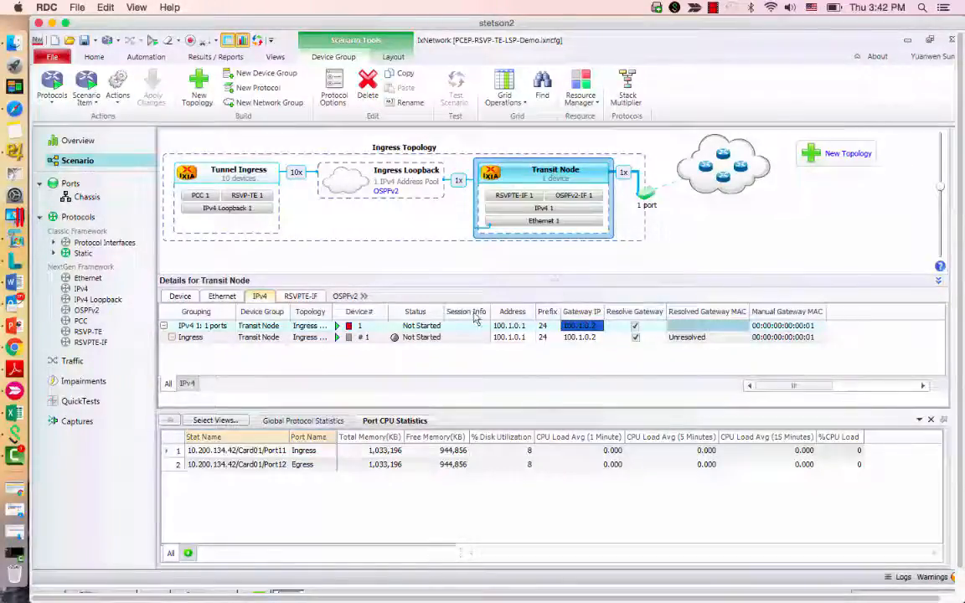
# Set the network type of the Transit Node's OSPFv2 interface to Point to Point.
pyautogui.click(302, 297)
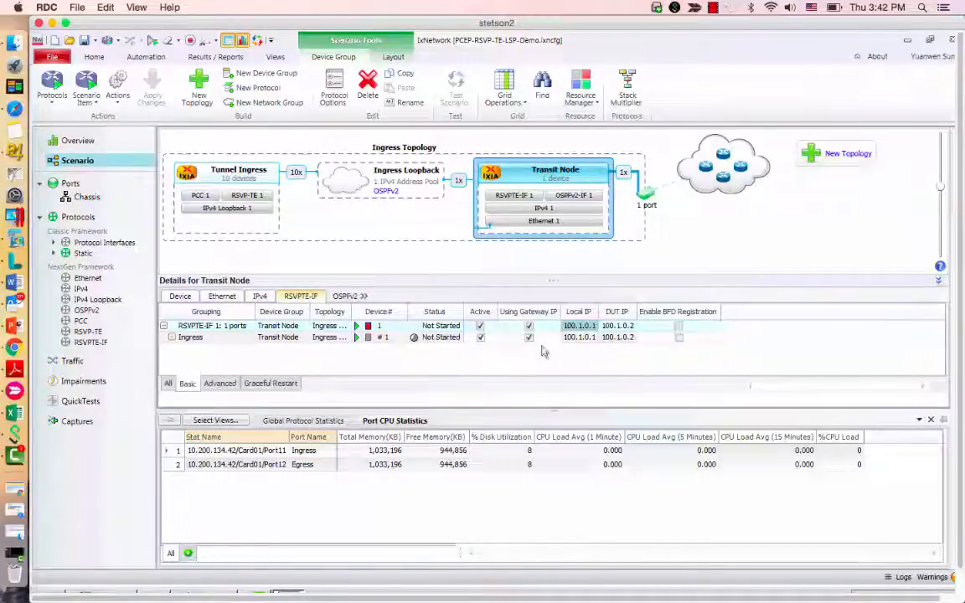
pyautogui.click(253, 385)
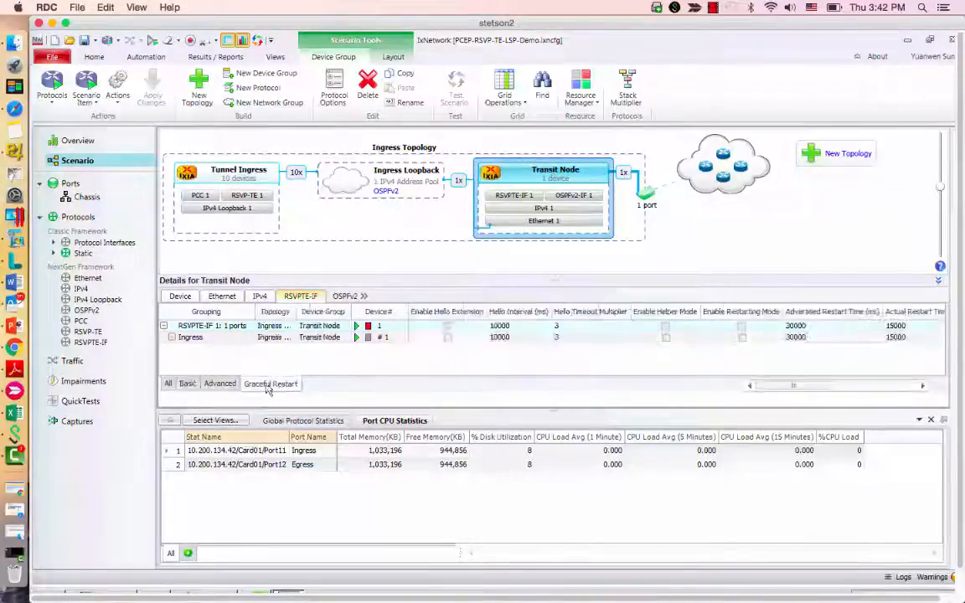
pyautogui.click(221, 387)
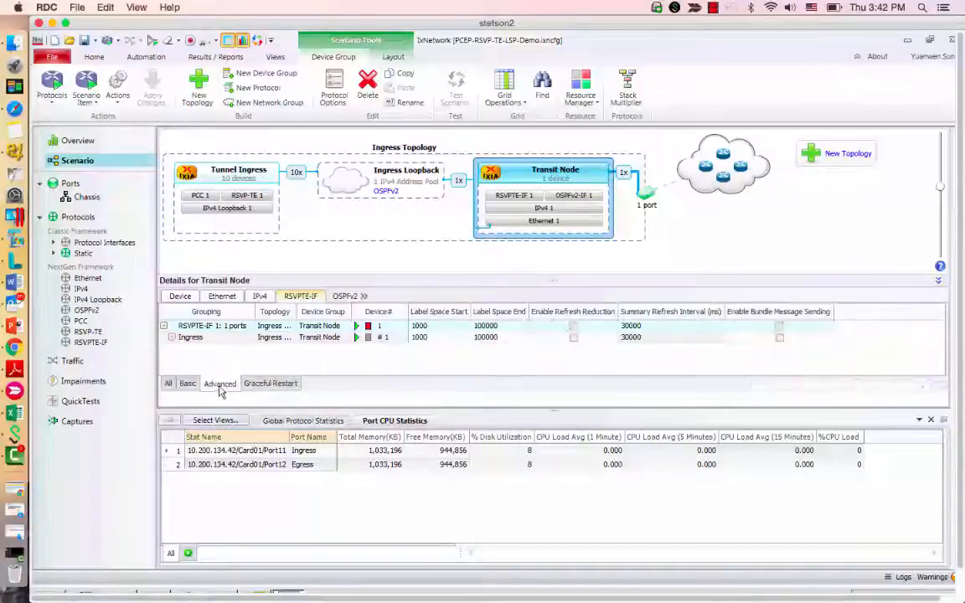
pyautogui.click(363, 296)
pyautogui.click(401, 297)
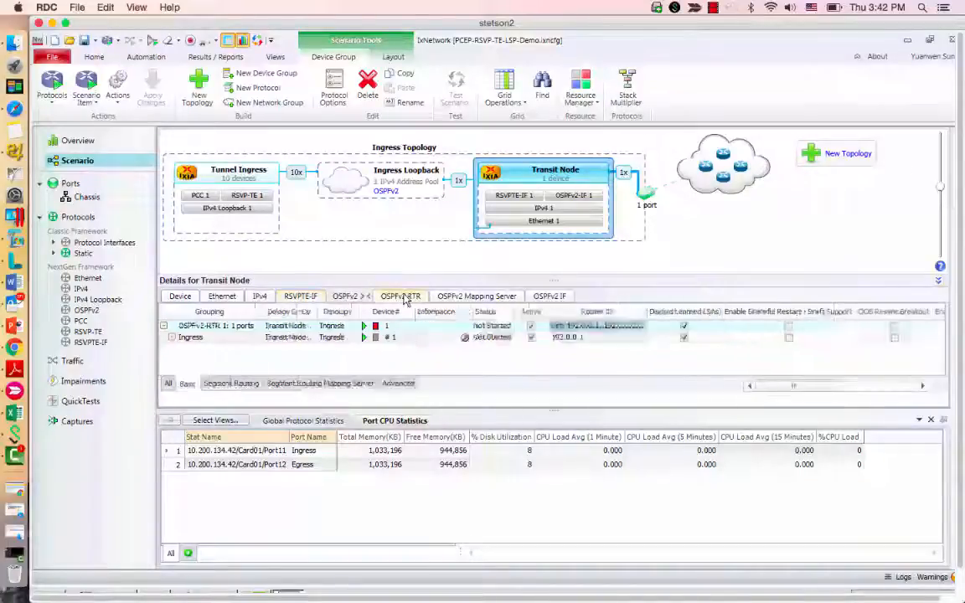
pyautogui.click(550, 296)
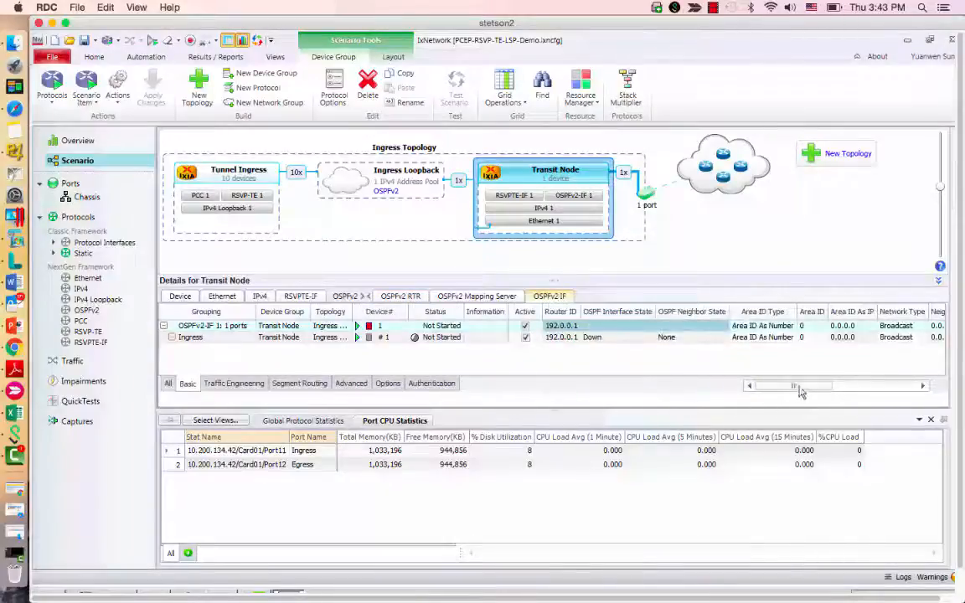
pyautogui.moveTo(795, 391); pyautogui.dragTo(824, 388)
pyautogui.click(871, 327)
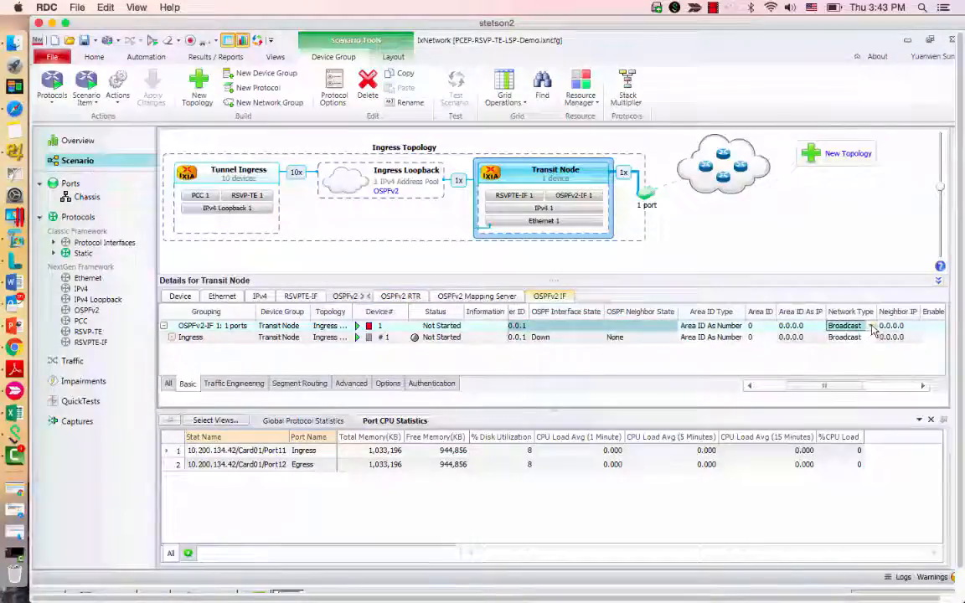
pyautogui.click(872, 329)
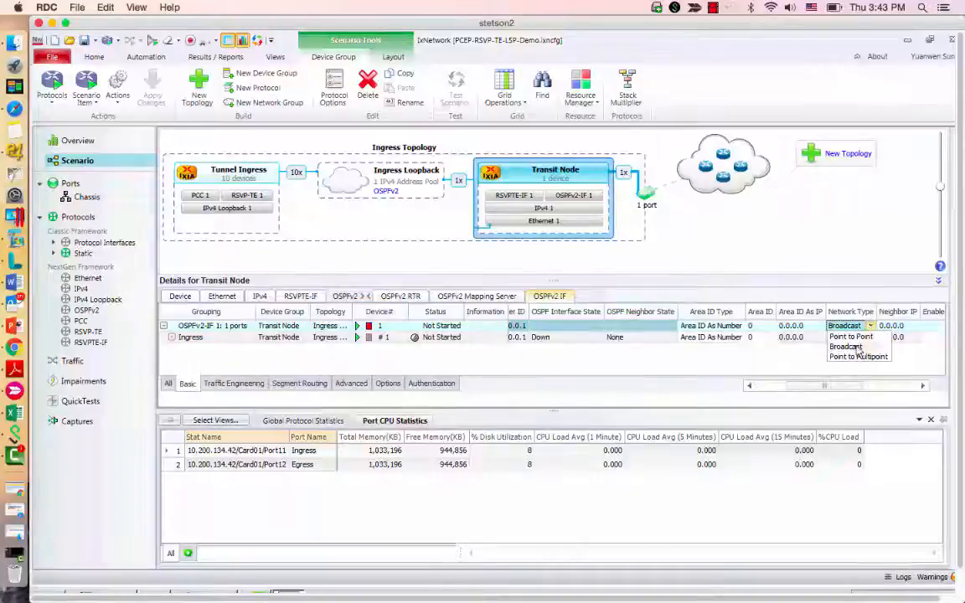
pyautogui.click(861, 337)
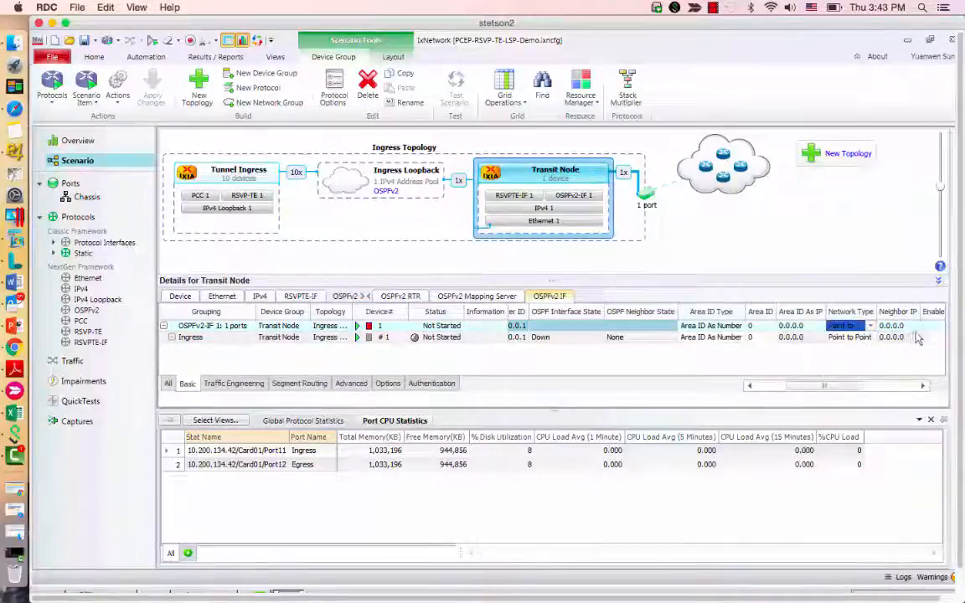
pyautogui.press('Tab')
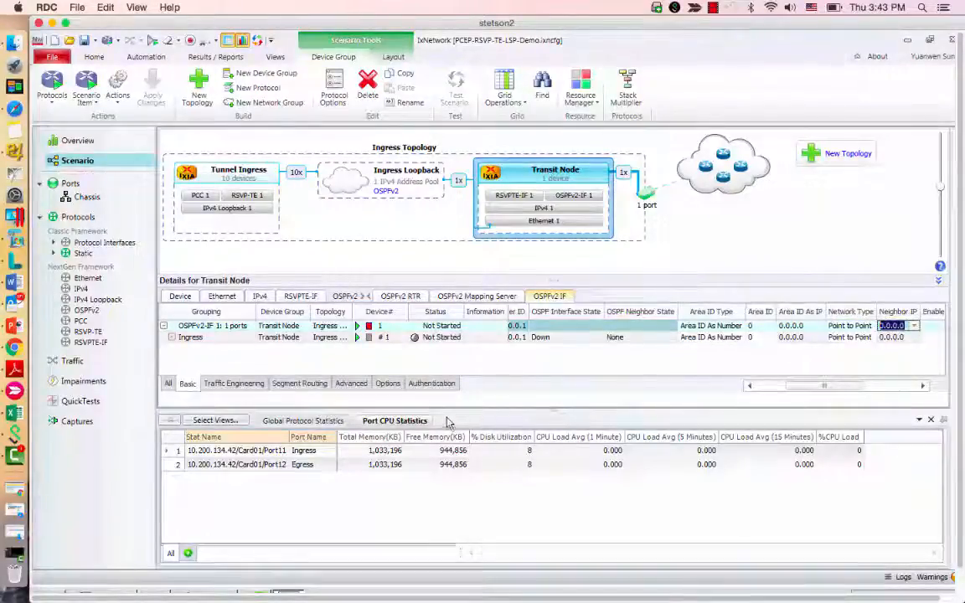
# Set the start value of the Ingress Loopback's incrementing IPv4 address pool to 2.2.2.1.
pyautogui.click(390, 181)
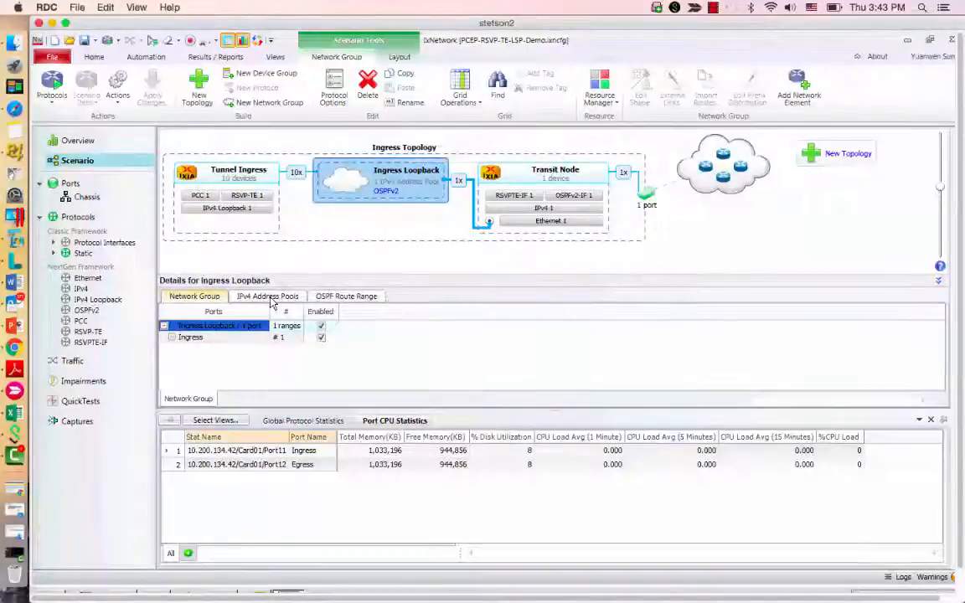
pyautogui.click(268, 297)
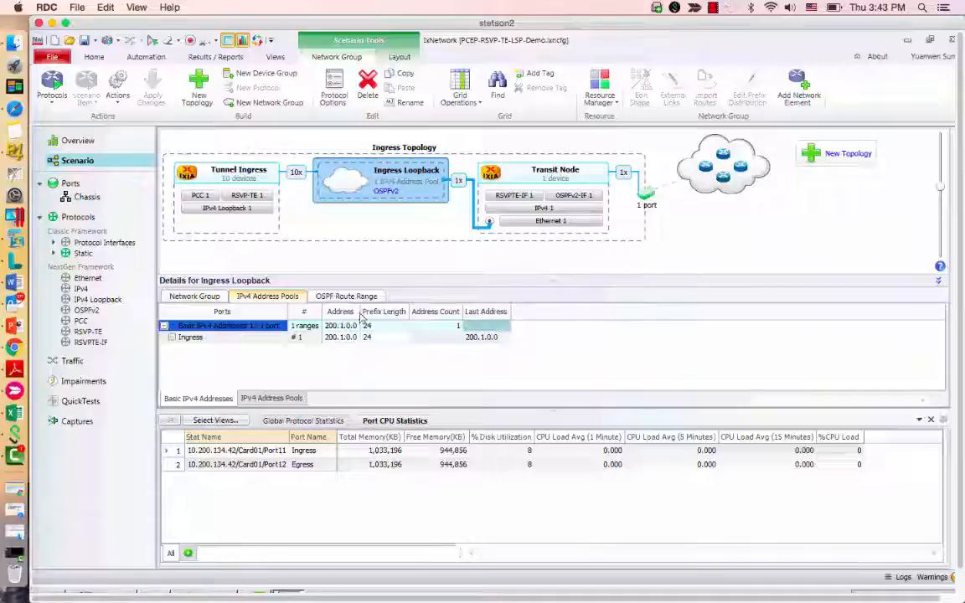
pyautogui.moveTo(360, 310); pyautogui.dragTo(369, 311)
pyautogui.click(335, 328)
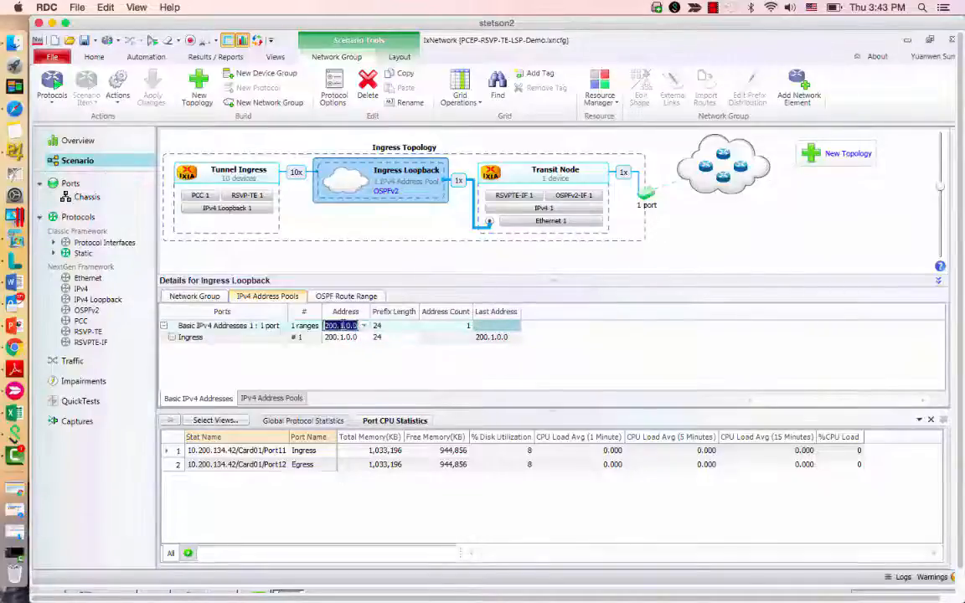
pyautogui.click(364, 326)
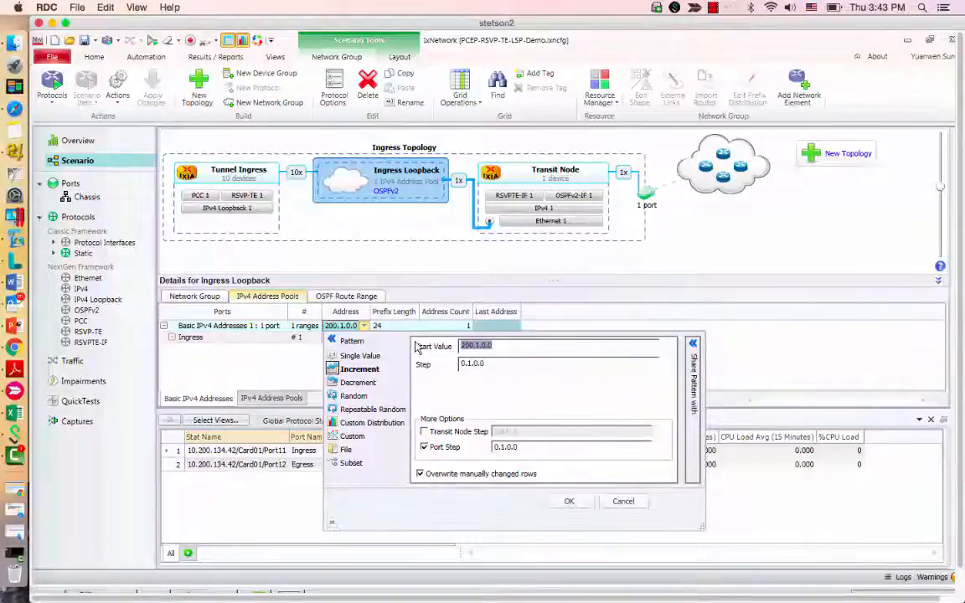
pyautogui.write('2.2.2.1')
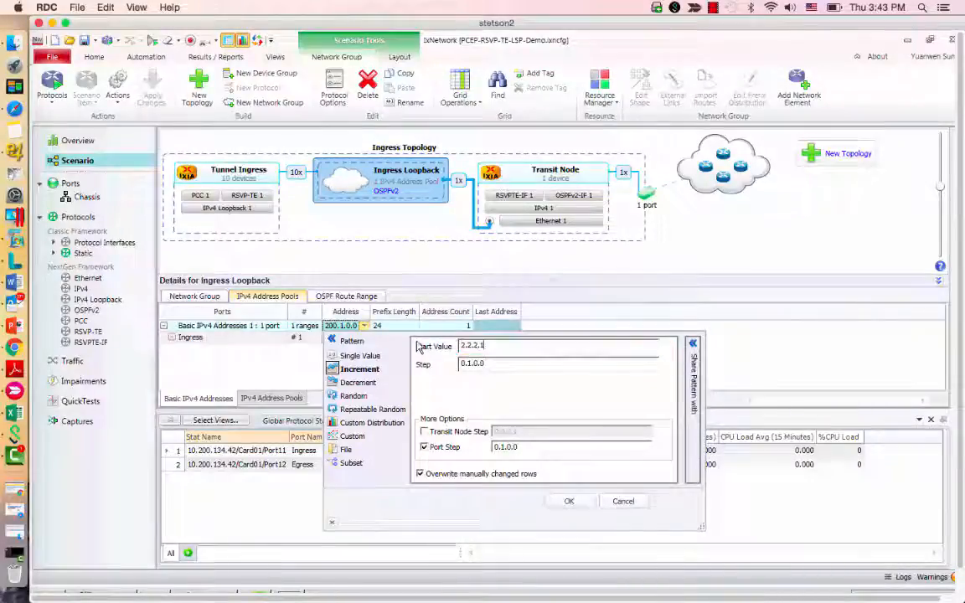
# Set the address increment step of the Ingress Loopback's IPv4 pool to 0.0.0.1 and apply the pattern.
pyautogui.click(487, 363)
pyautogui.press('Left')
pyautogui.press('Left')
pyautogui.press('Left')
pyautogui.press('Left')
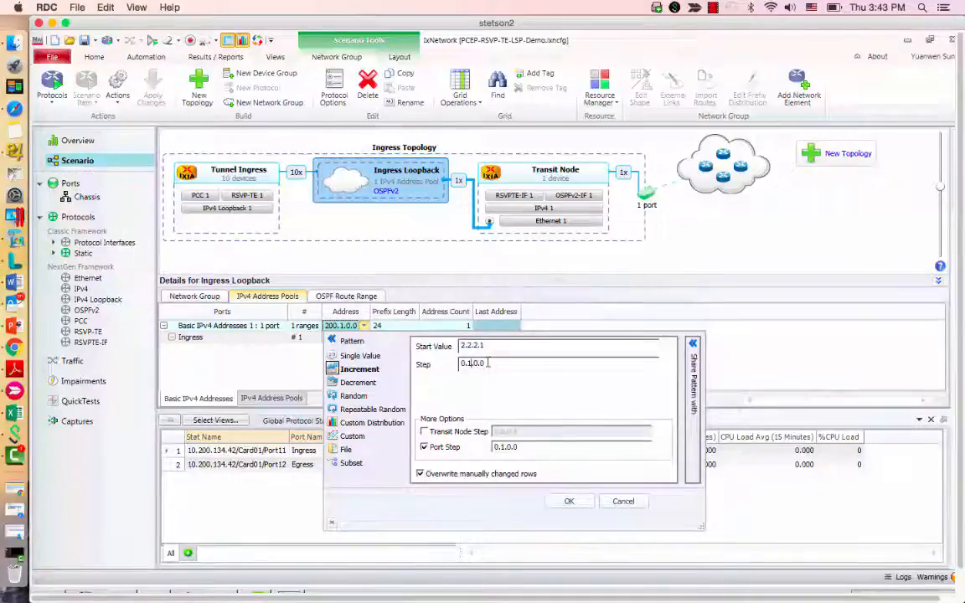
pyautogui.press('BackSpace')
pyautogui.write('0')
pyautogui.press('Right')
pyautogui.press('BackSpace')
pyautogui.write('1')
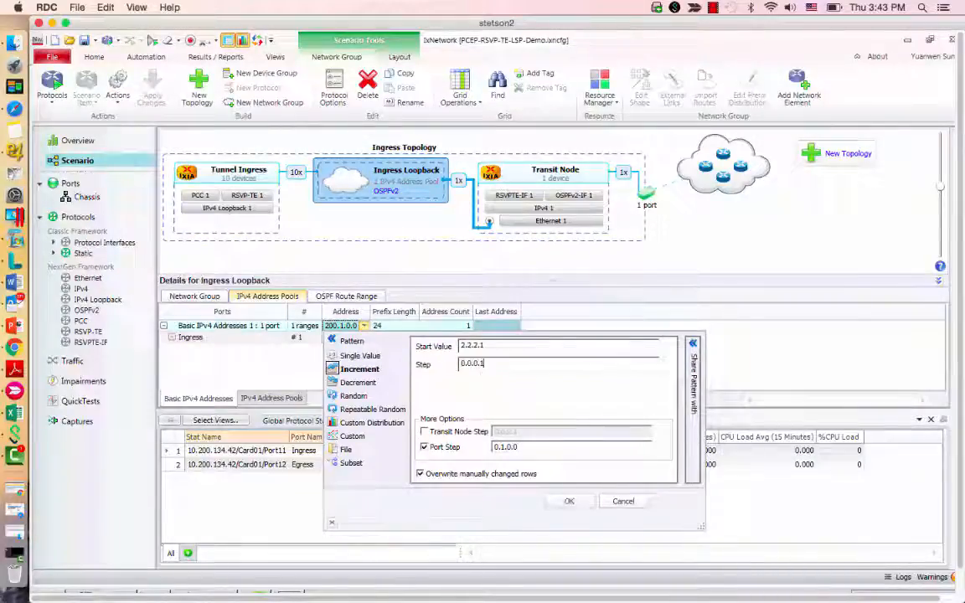
pyautogui.click(566, 504)
# Set the Ingress Loopback pool's address count to 10 and its prefix length to 32.
pyautogui.click(465, 327)
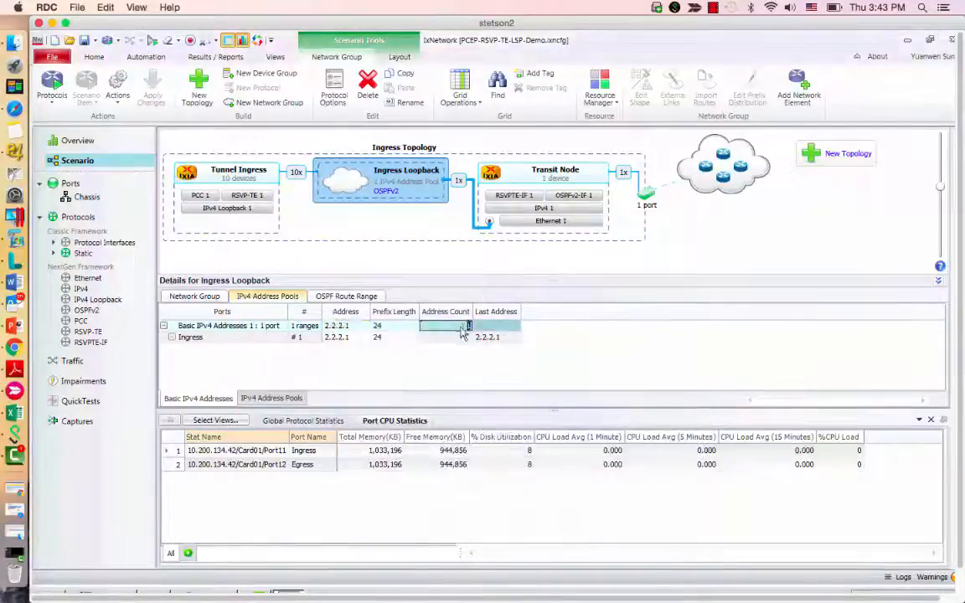
pyautogui.click(394, 328)
pyautogui.write('32')
pyautogui.click(448, 327)
pyautogui.write('10')
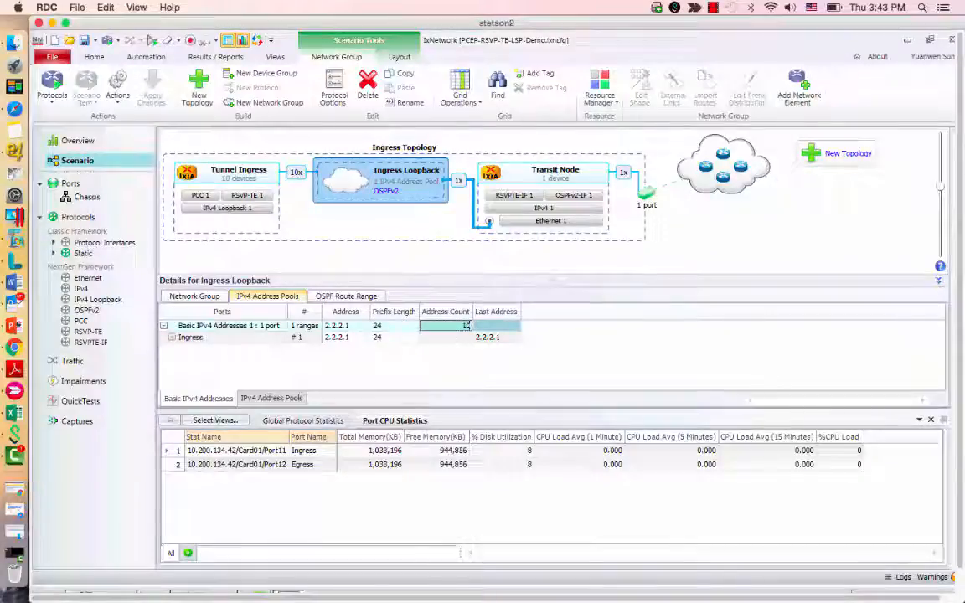
pyautogui.click(453, 338)
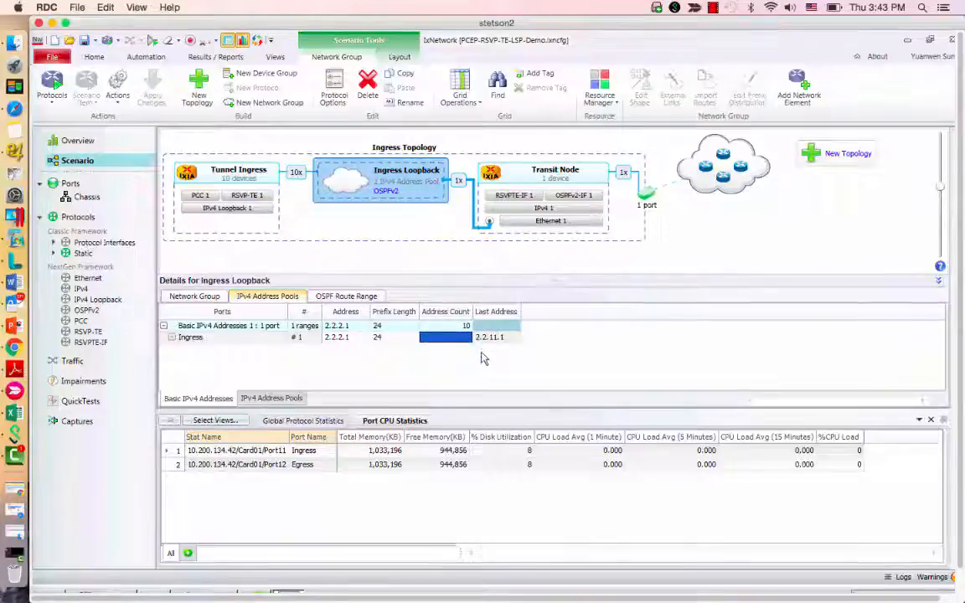
pyautogui.click(507, 337)
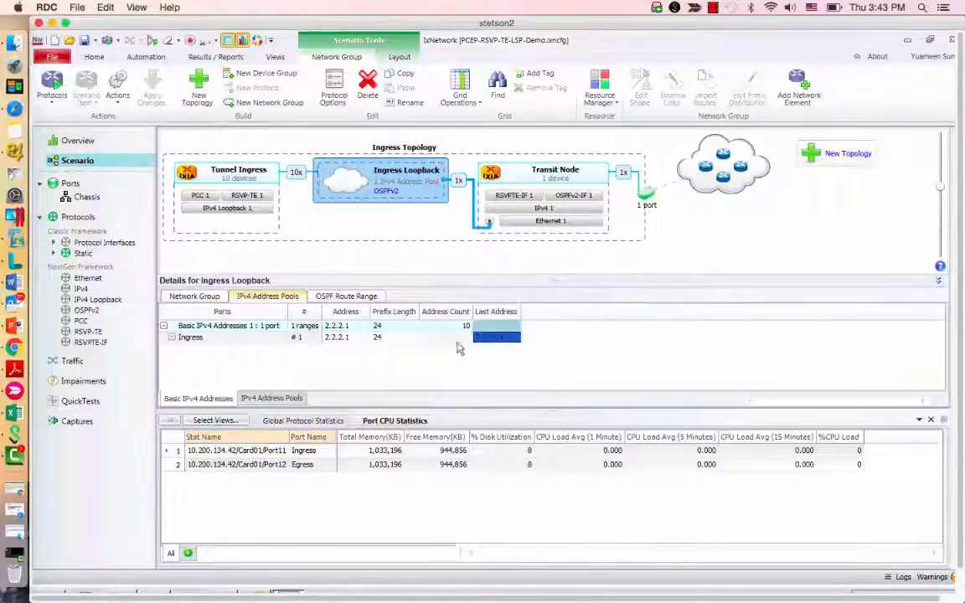
pyautogui.click(442, 339)
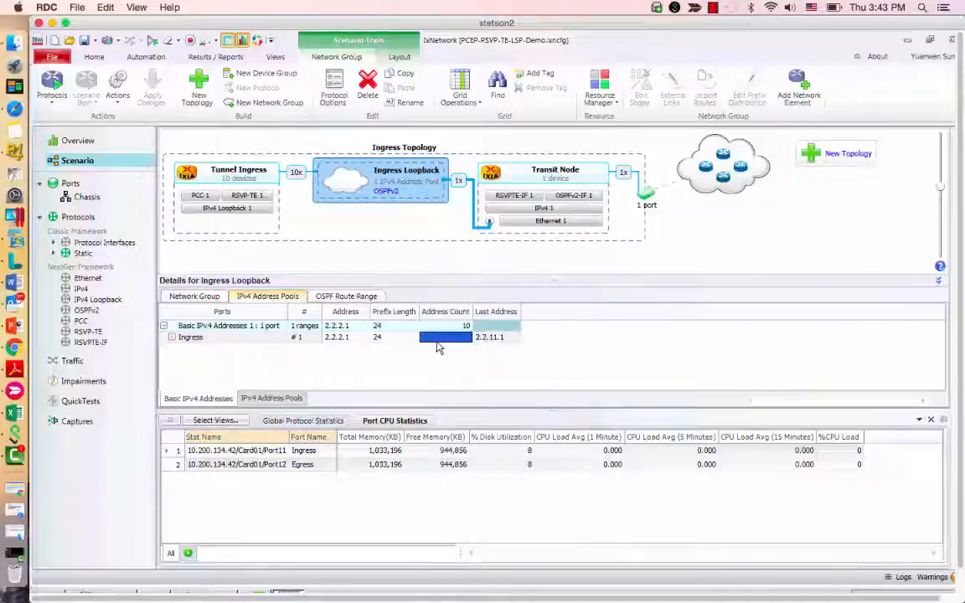
pyautogui.click(376, 330)
pyautogui.write('32')
pyautogui.press('Return')
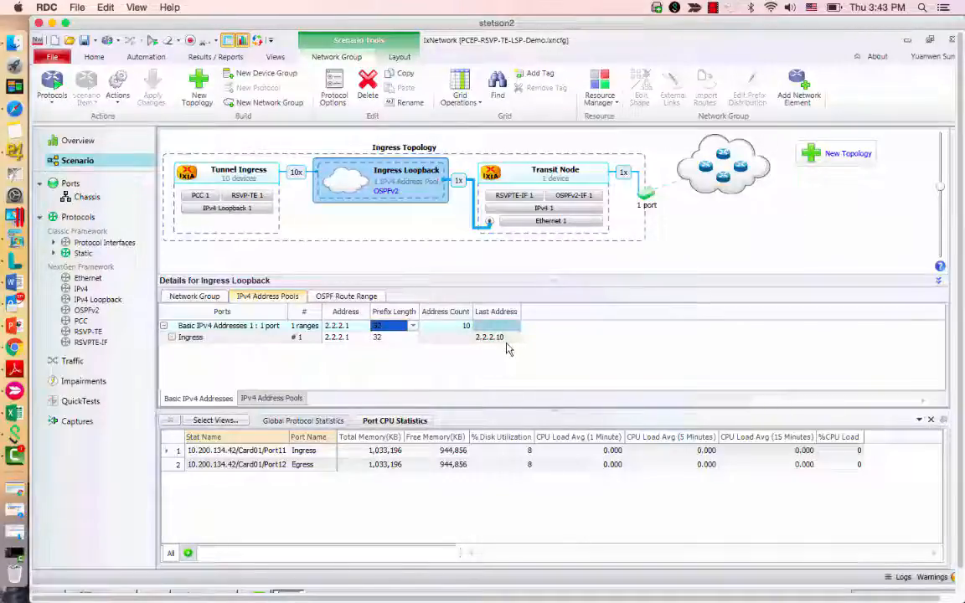
# Set the start value of the Tunnel Ingress IPv4 loopback address increment to 2.2.2.1.
pyautogui.click(224, 178)
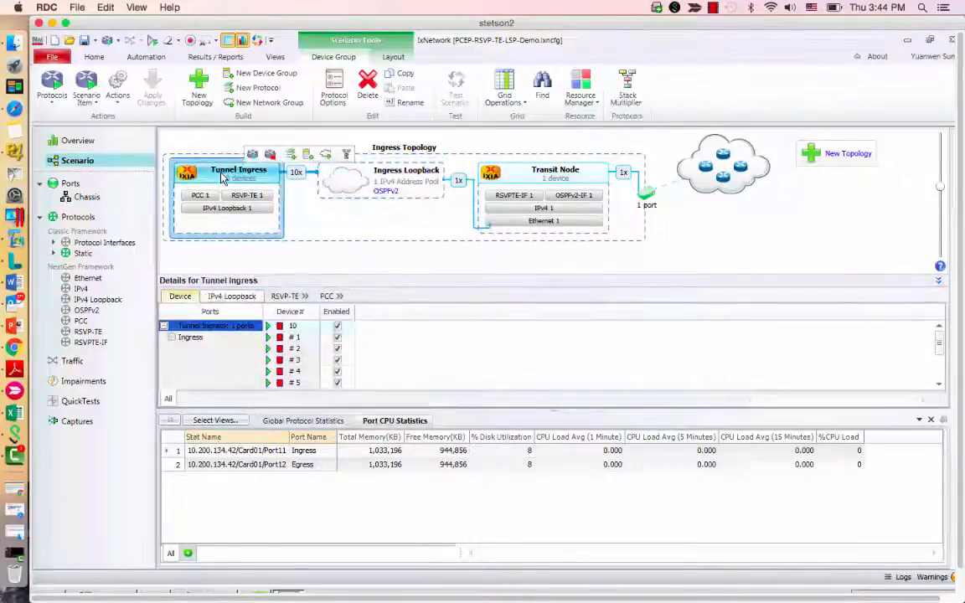
pyautogui.click(247, 297)
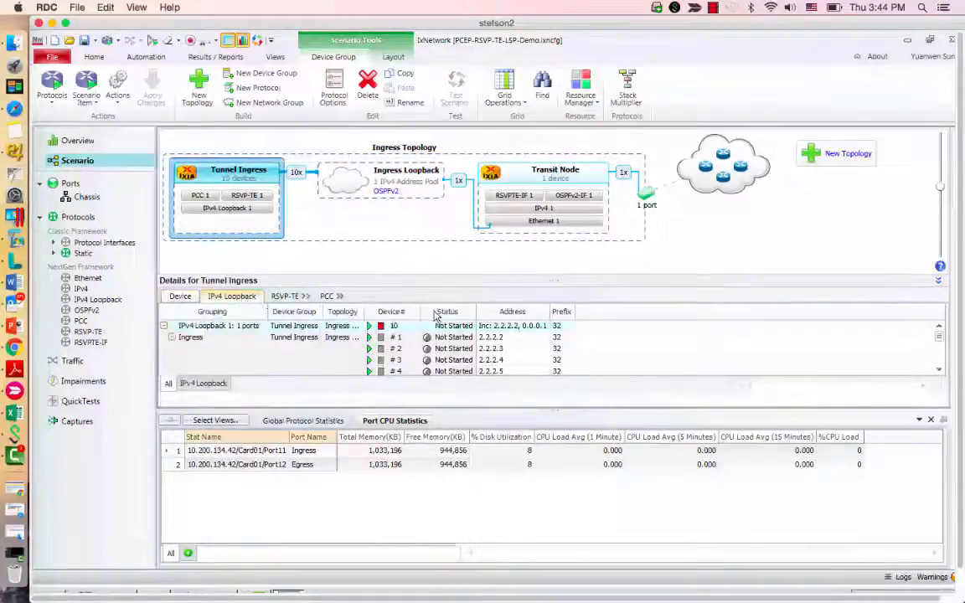
pyautogui.click(528, 326)
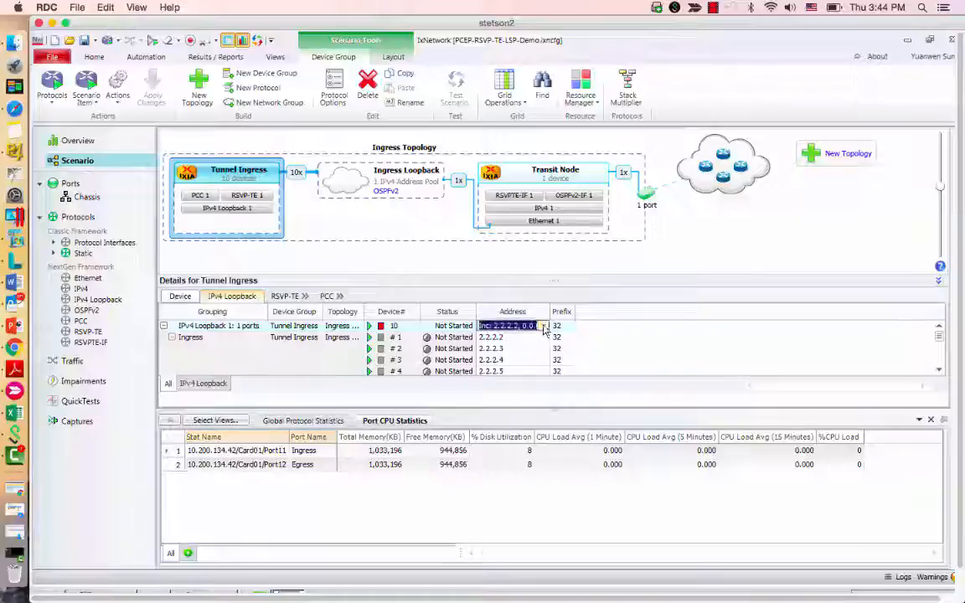
pyautogui.click(543, 326)
pyautogui.click(664, 350)
pyautogui.press('BackSpace')
pyautogui.write('1')
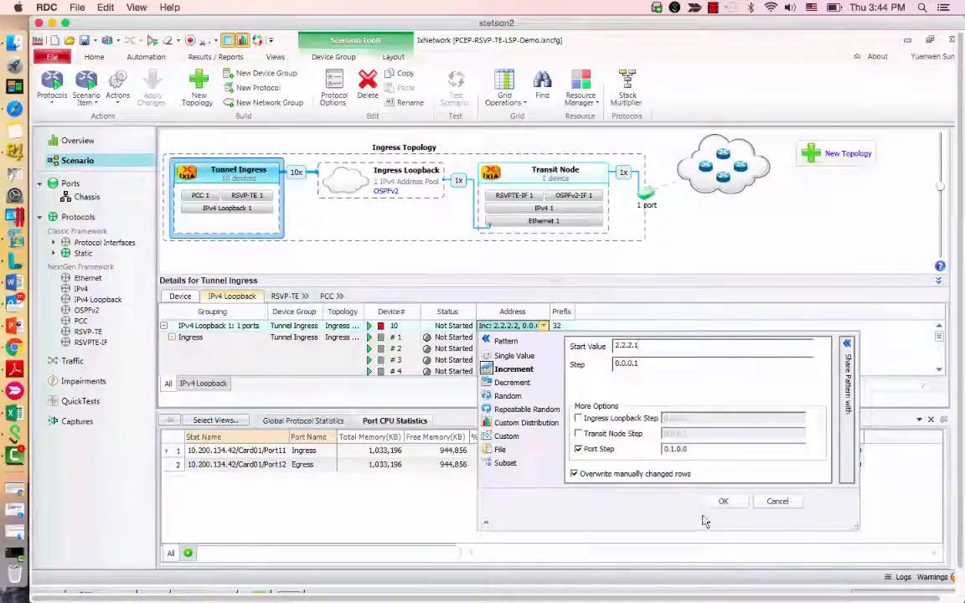
pyautogui.click(726, 502)
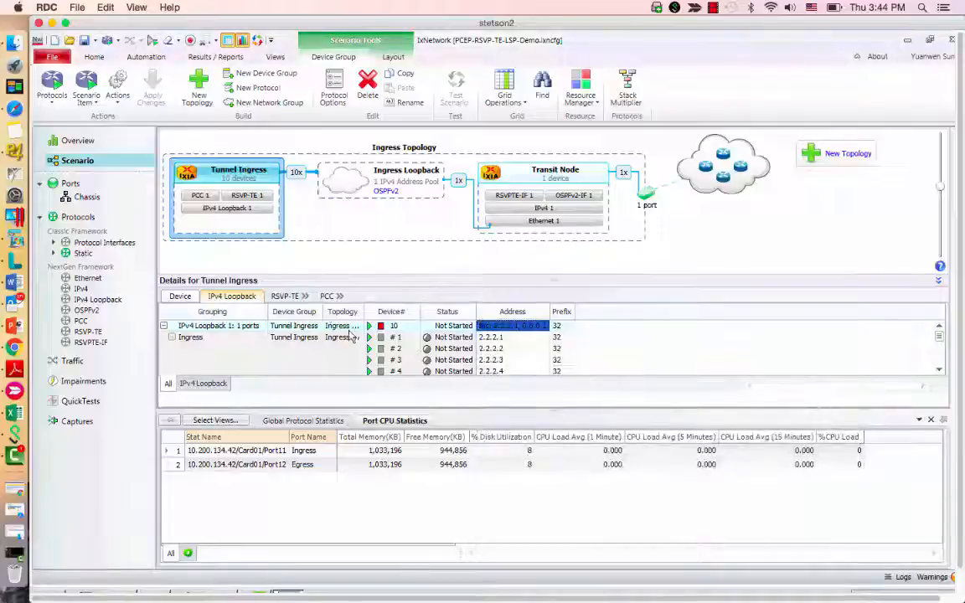
# Set the Tunnel Ingress RSVP-TE P2P ingress LSP count to 10 and disable P2P egress.
pyautogui.click(305, 297)
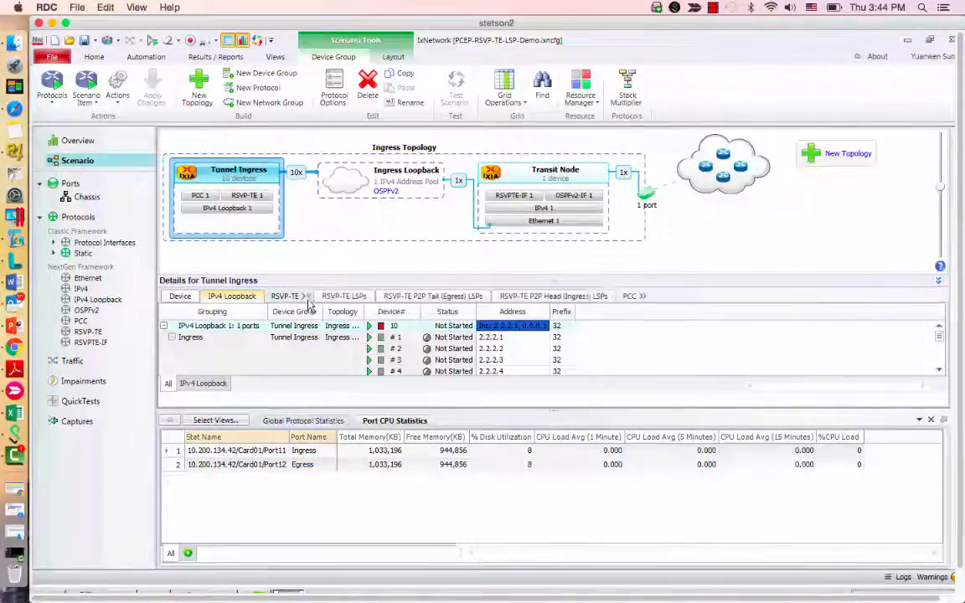
pyautogui.click(342, 297)
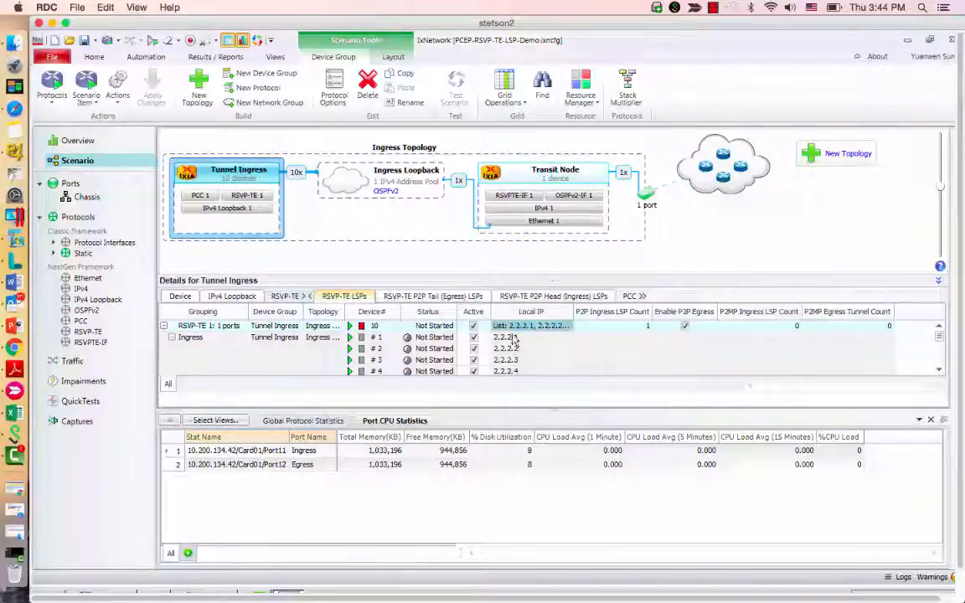
pyautogui.click(627, 326)
pyautogui.click(628, 326)
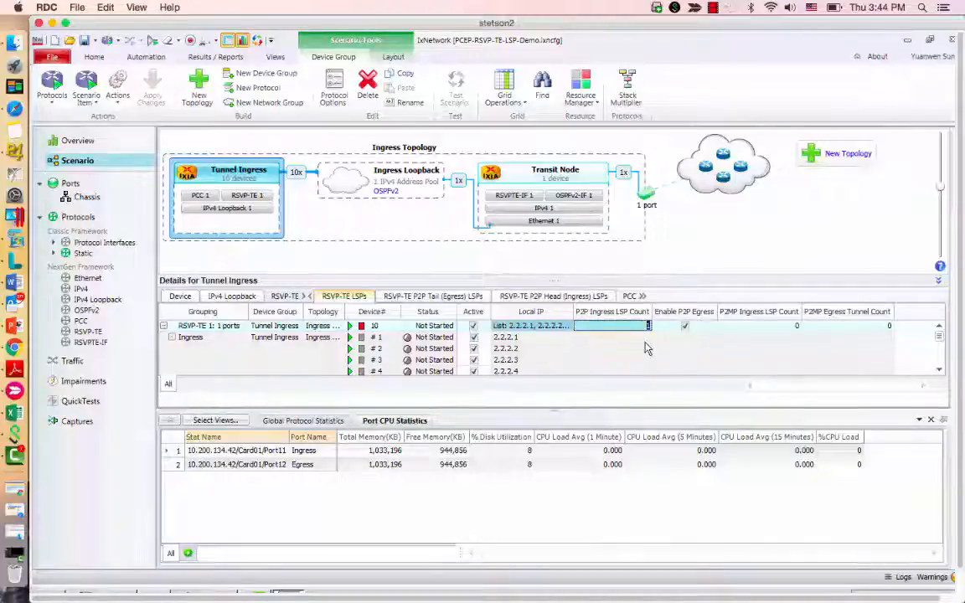
pyautogui.press('Return')
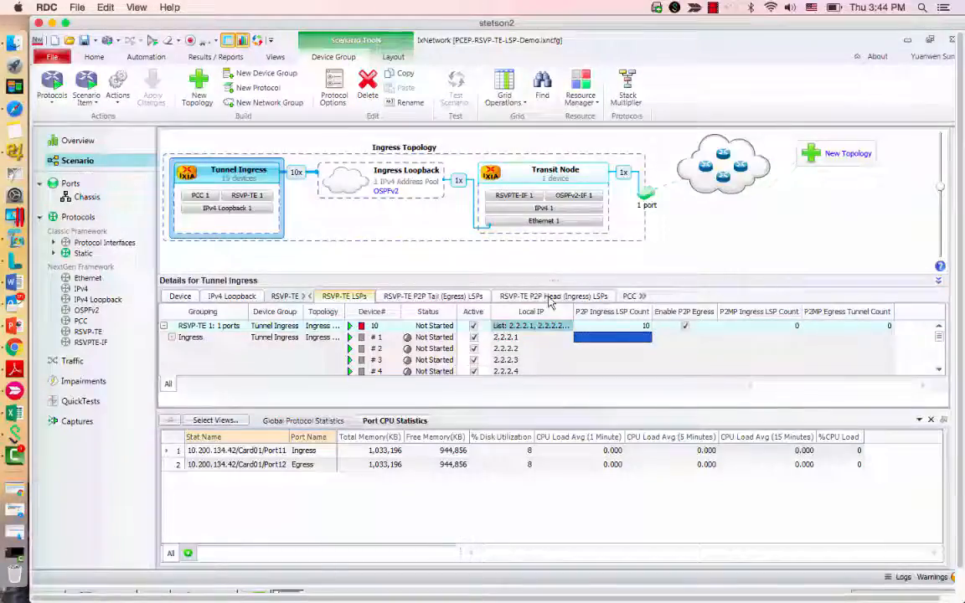
pyautogui.click(686, 327)
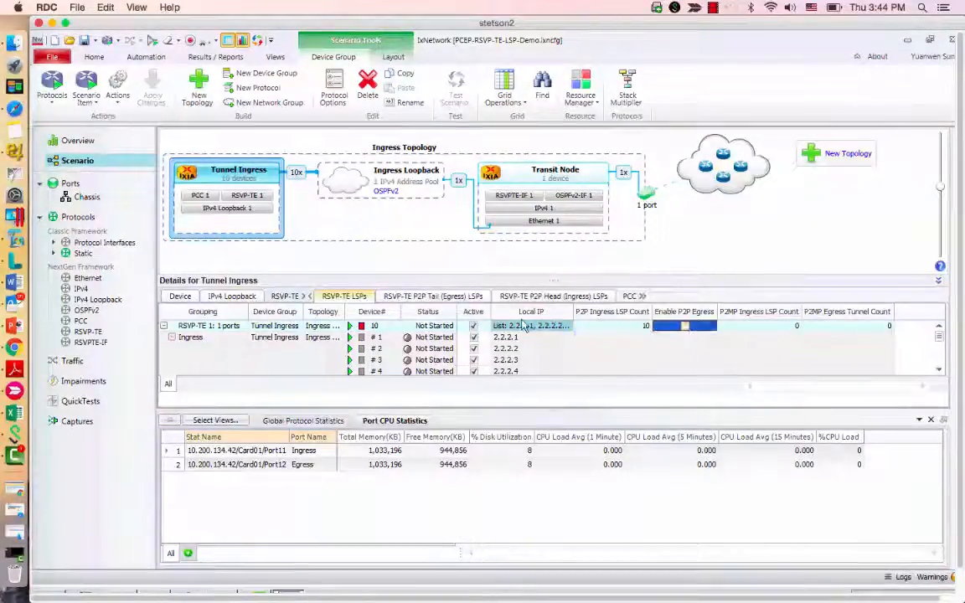
# Set the remote IP of the Tunnel Ingress RSVP-TE P2P head (ingress) LSPs to the single value 3.3.3.3.
pyautogui.click(553, 299)
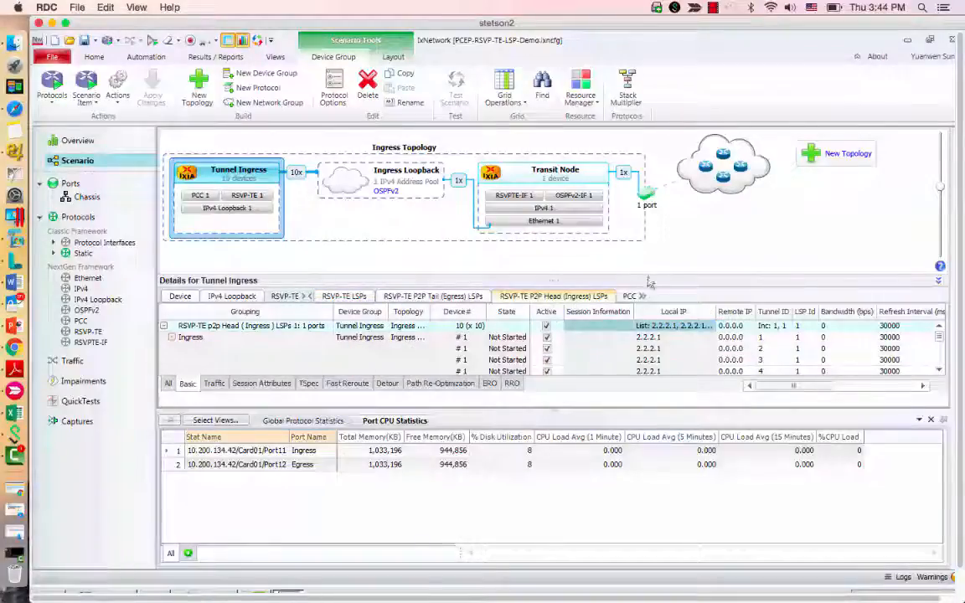
pyautogui.moveTo(566, 279); pyautogui.dragTo(556, 259)
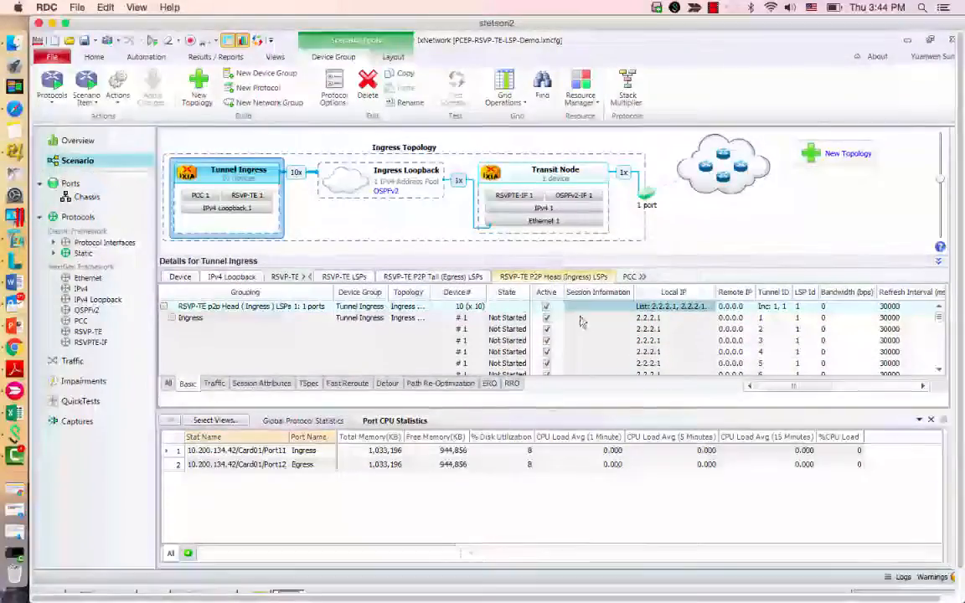
pyautogui.click(735, 306)
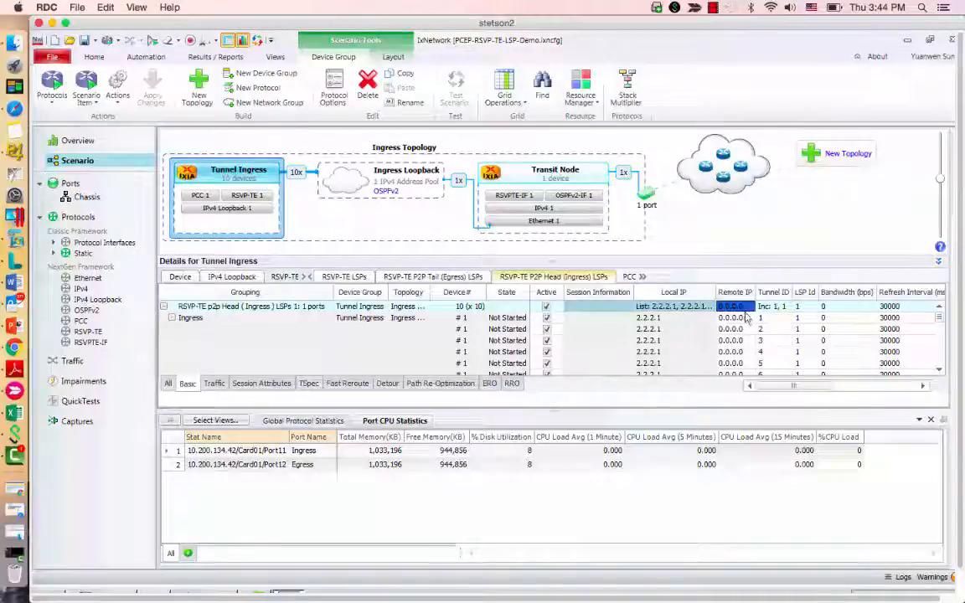
pyautogui.click(748, 308)
pyautogui.click(749, 307)
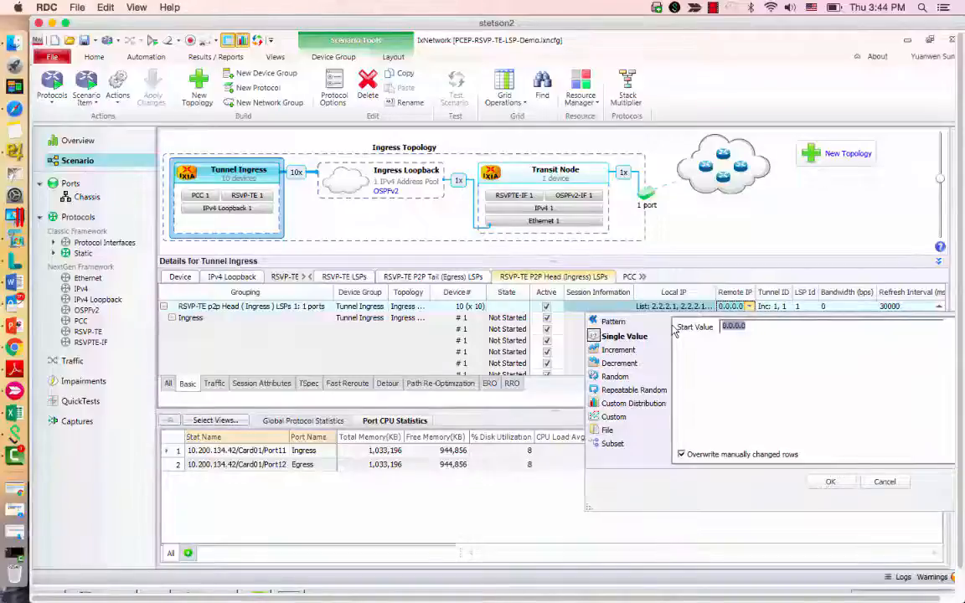
pyautogui.write('3.3.3.3')
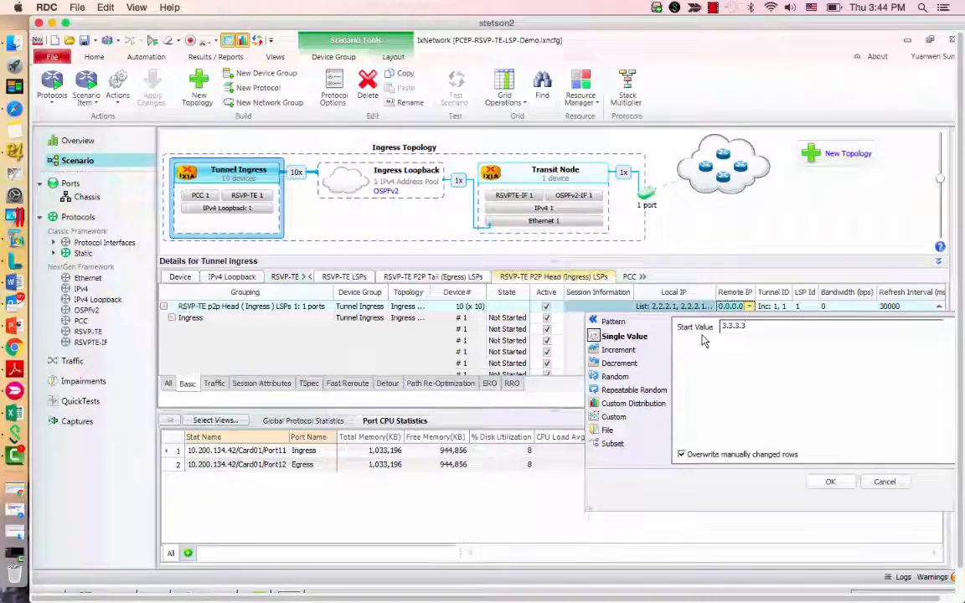
pyautogui.click(828, 483)
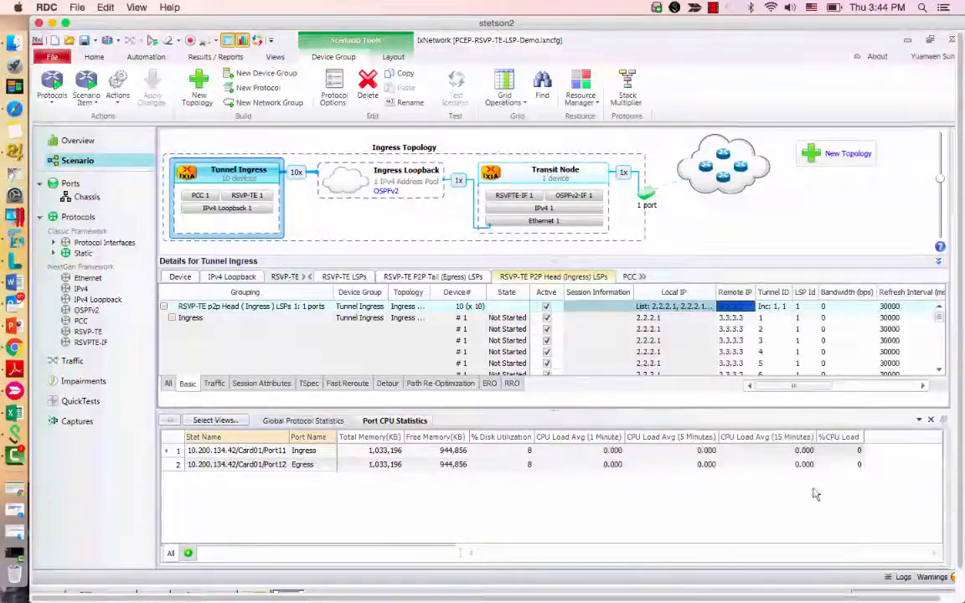
# Apply an increment pattern to the LSP Id of the P2P ingress LSPs.
pyautogui.click(811, 307)
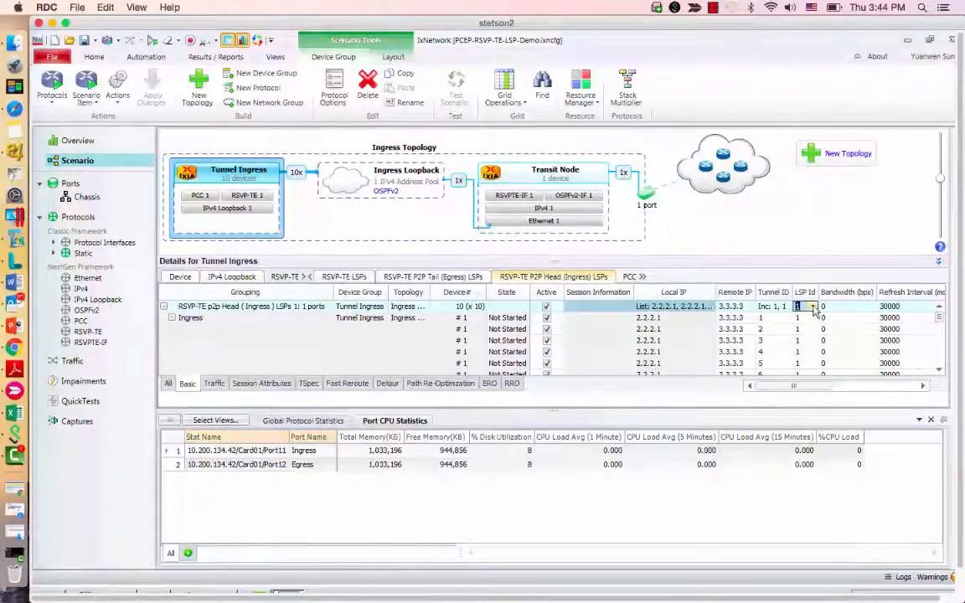
pyautogui.click(812, 308)
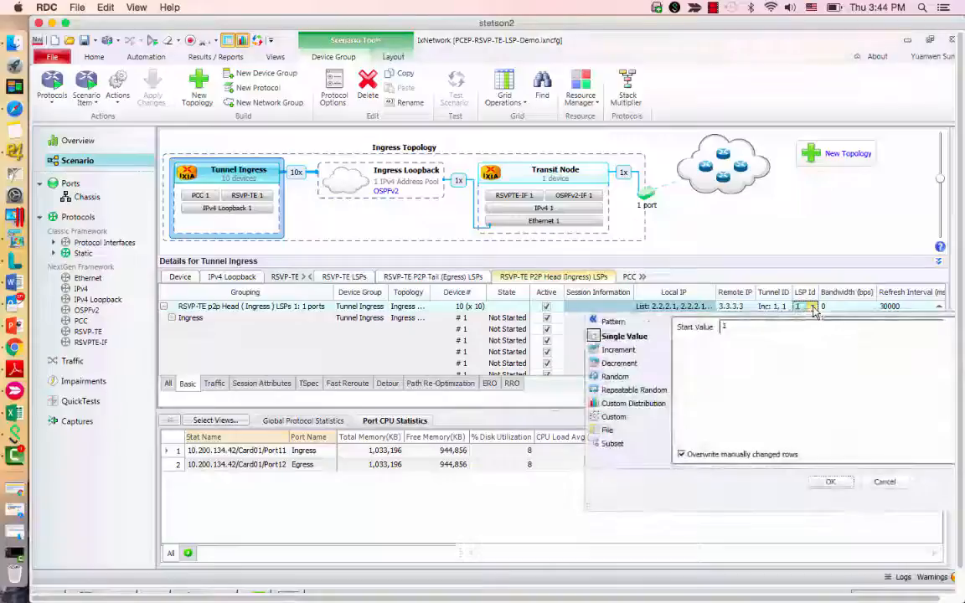
pyautogui.click(621, 349)
pyautogui.click(830, 482)
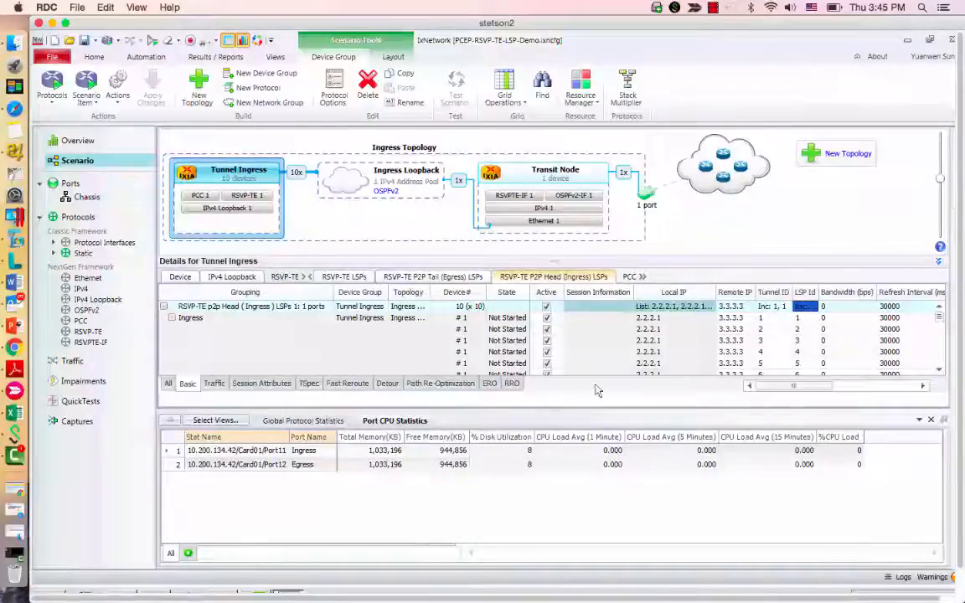
# Review the ingress LSPs' tunnel and LSP IDs through the last row, plus their timers and session attributes.
pyautogui.moveTo(552, 410); pyautogui.dragTo(553, 439)
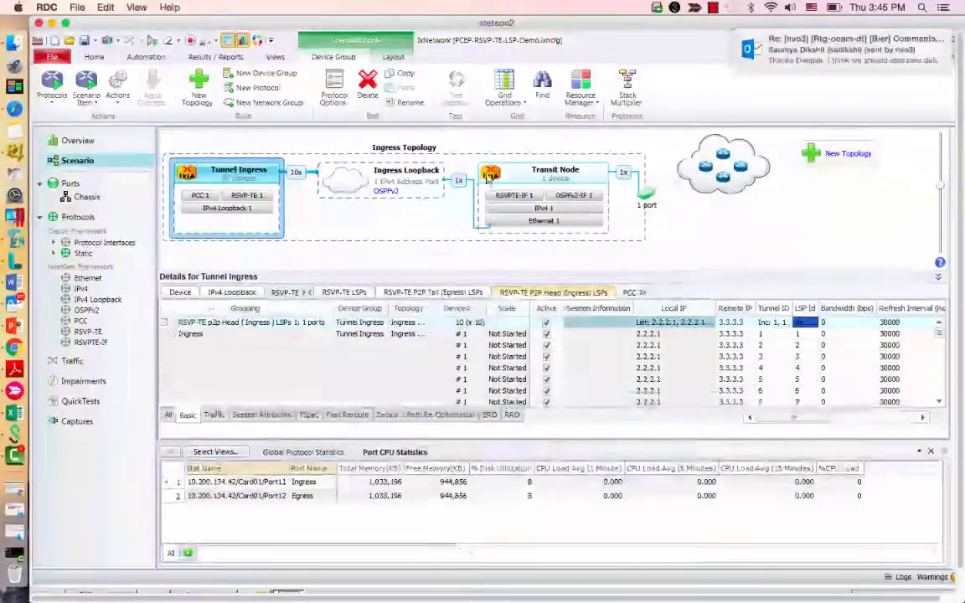
pyautogui.moveTo(553, 275); pyautogui.dragTo(553, 260)
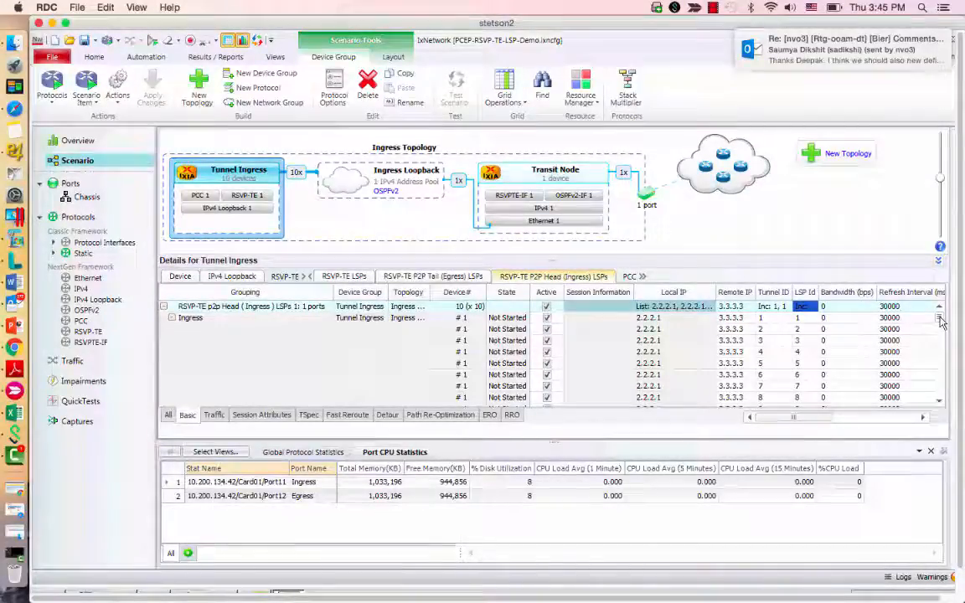
pyautogui.scroll(-1, 940, 323)
pyautogui.moveTo(940, 324); pyautogui.dragTo(953, 404)
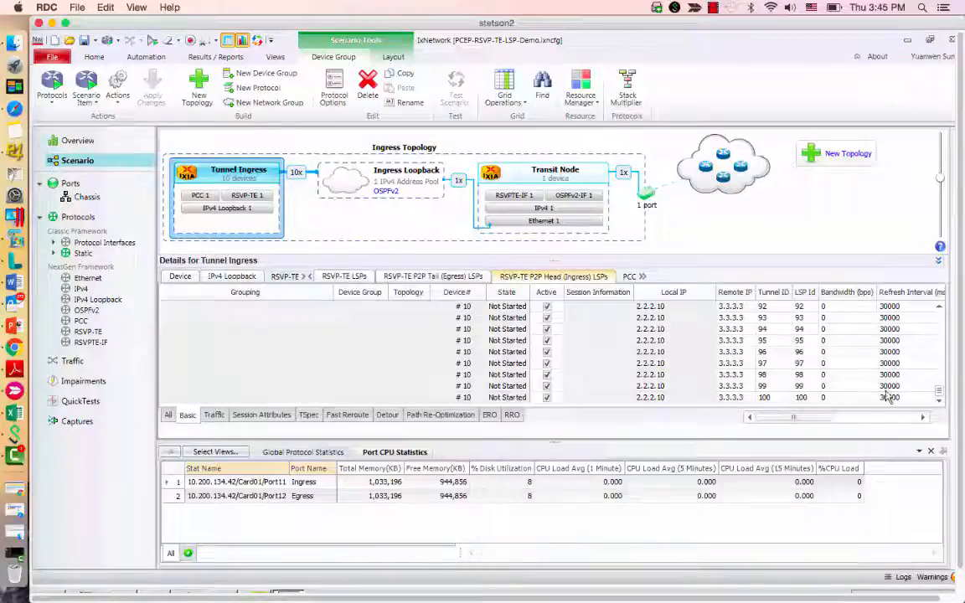
pyautogui.moveTo(784, 420); pyautogui.dragTo(900, 422)
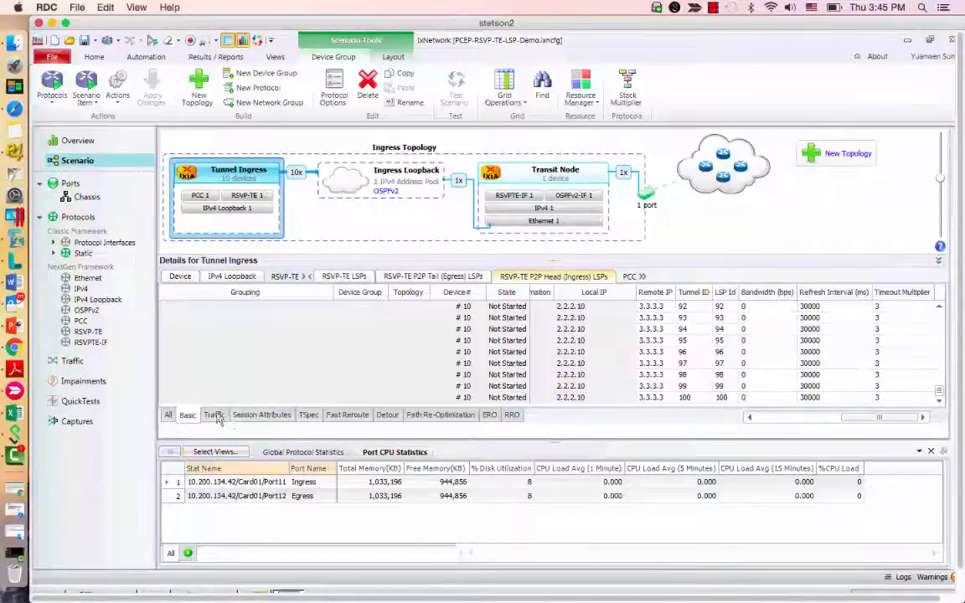
pyautogui.click(256, 418)
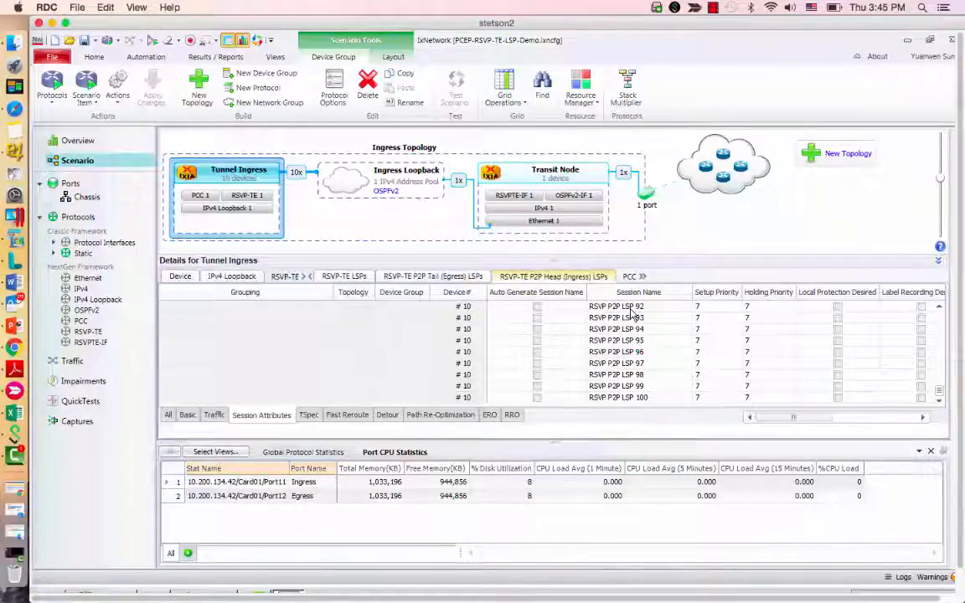
pyautogui.moveTo(941, 394); pyautogui.dragTo(942, 298)
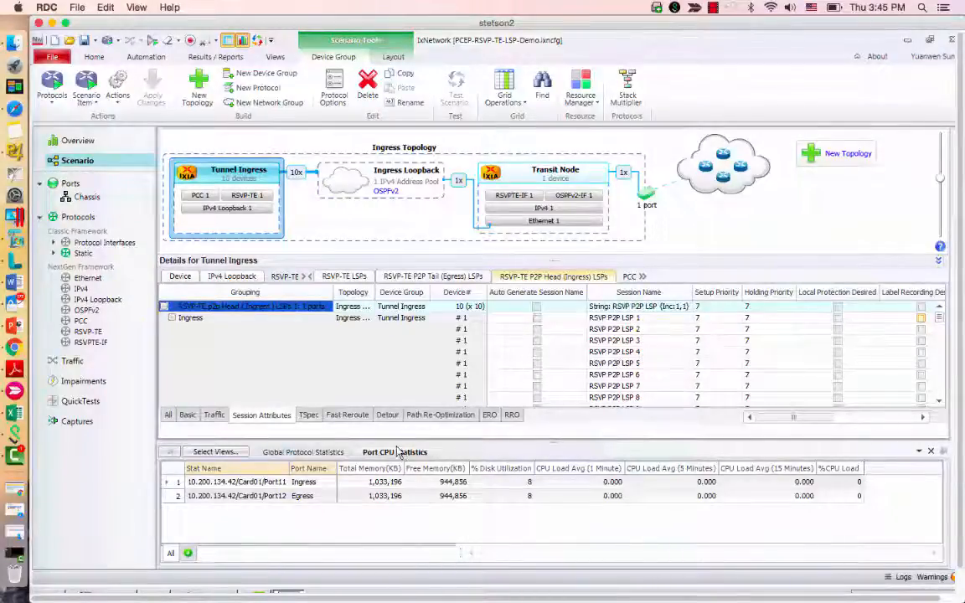
# Set the TSpec peak data rate of the P2P ingress LSPs to 200000.
pyautogui.click(308, 416)
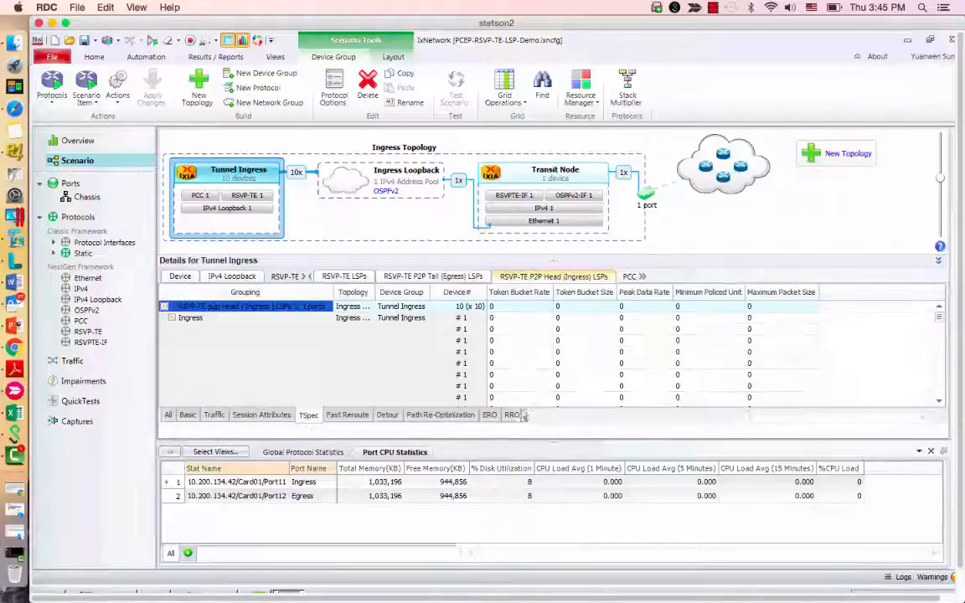
pyautogui.click(641, 308)
pyautogui.click(668, 308)
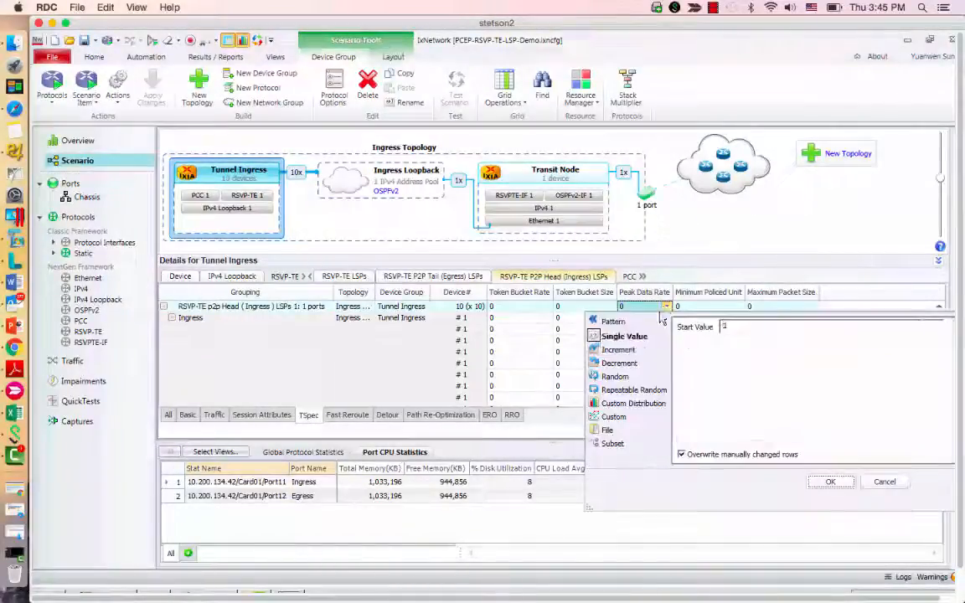
pyautogui.write('200000')
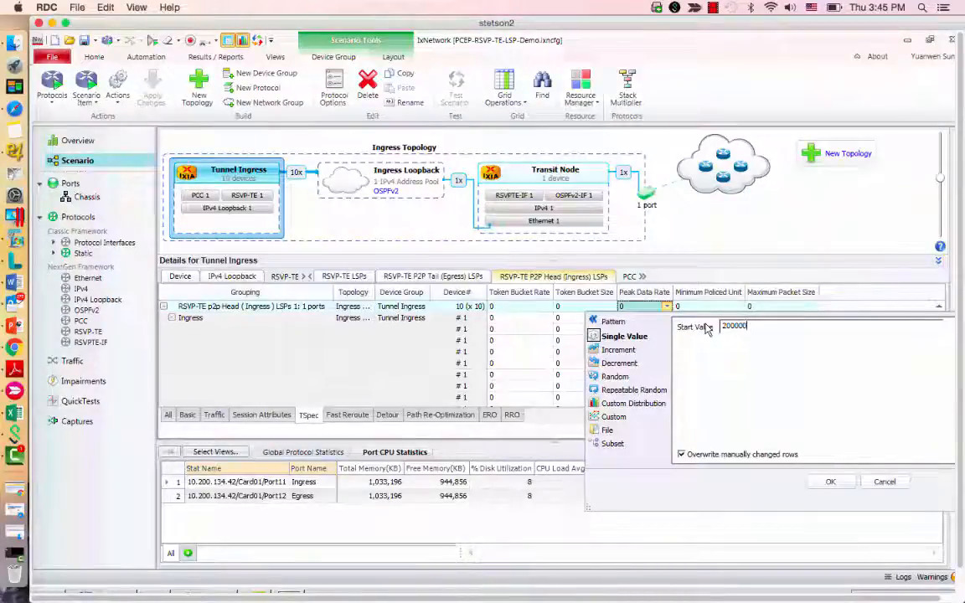
pyautogui.click(830, 482)
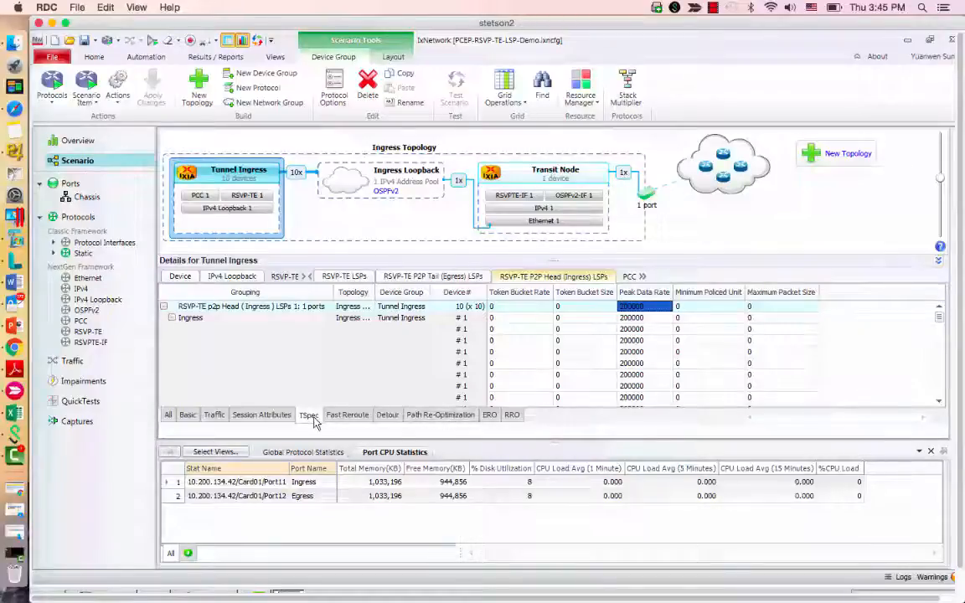
# Set the path re-optimization Backup LSP Id to an increment pattern starting at 30010 with a step of 10.
pyautogui.click(452, 417)
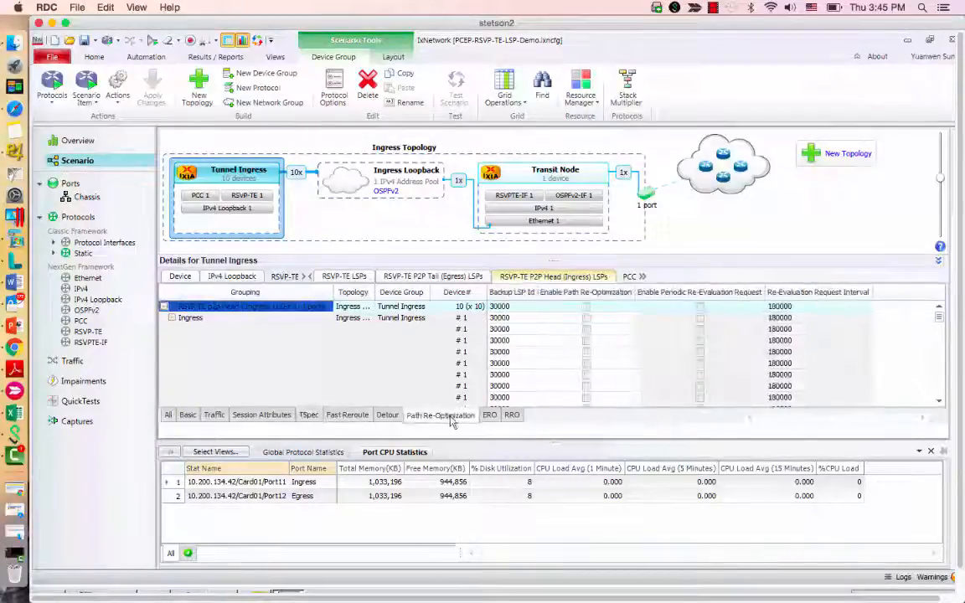
pyautogui.click(507, 307)
pyautogui.click(531, 308)
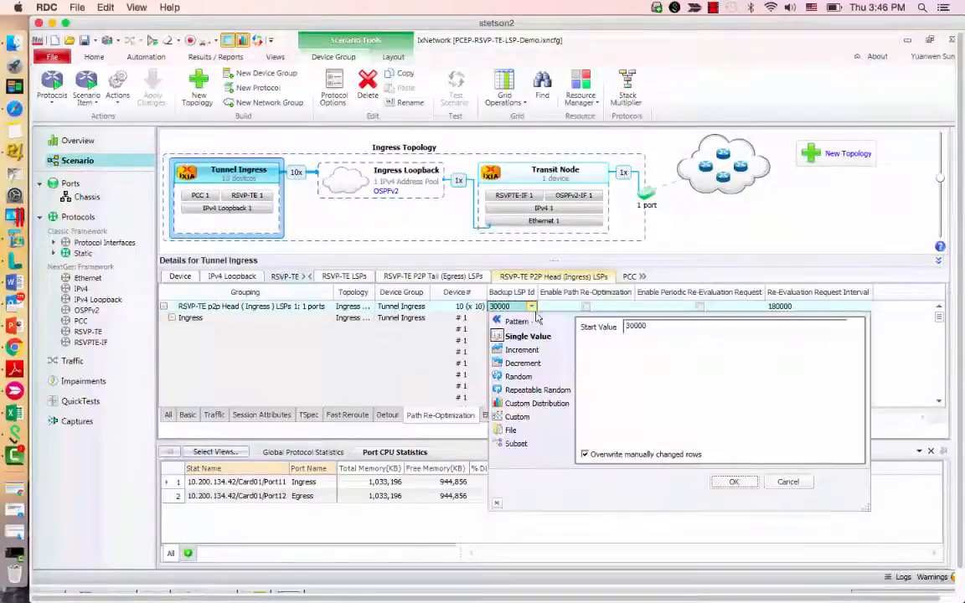
pyautogui.click(523, 350)
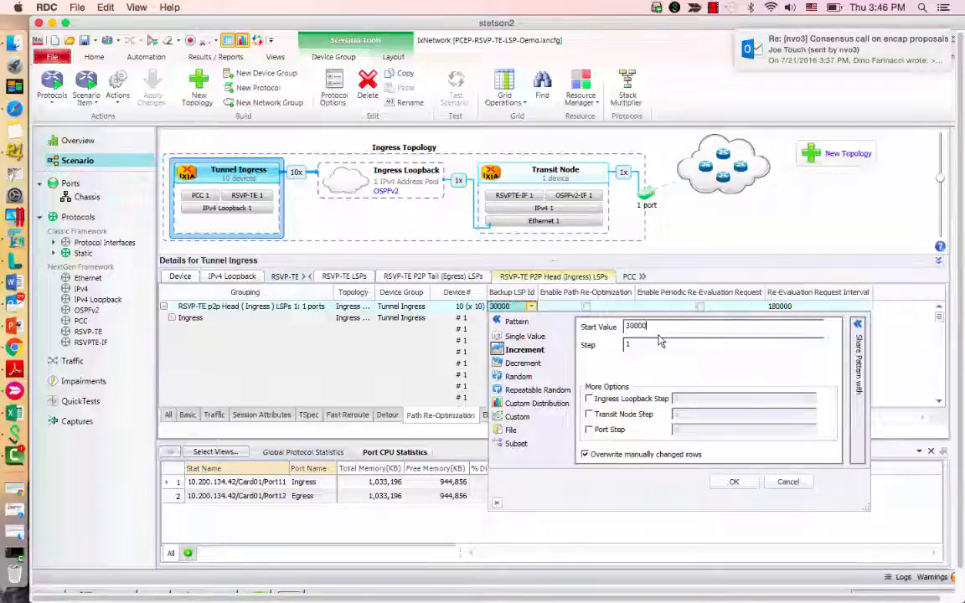
pyautogui.write('1')
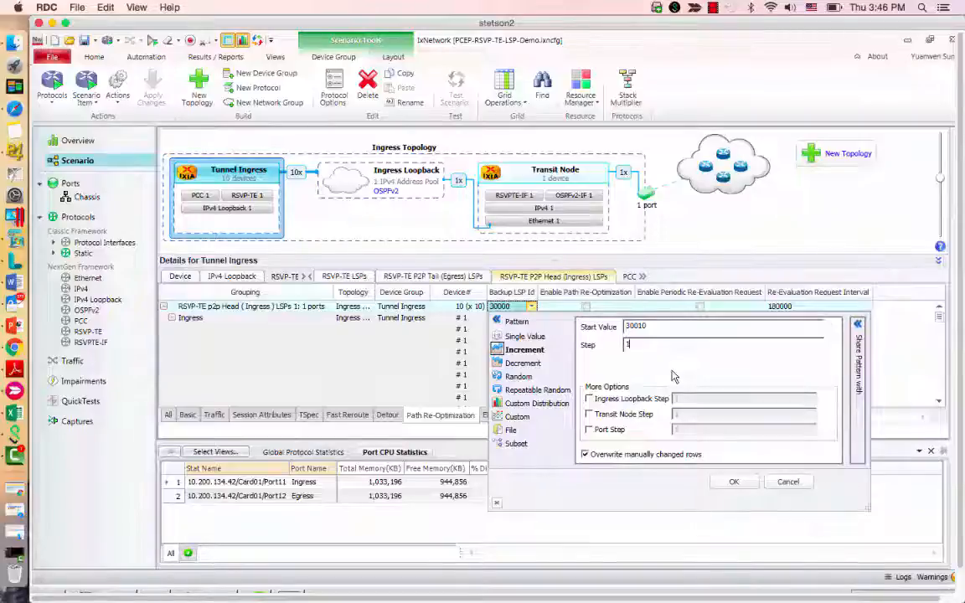
pyautogui.click(734, 482)
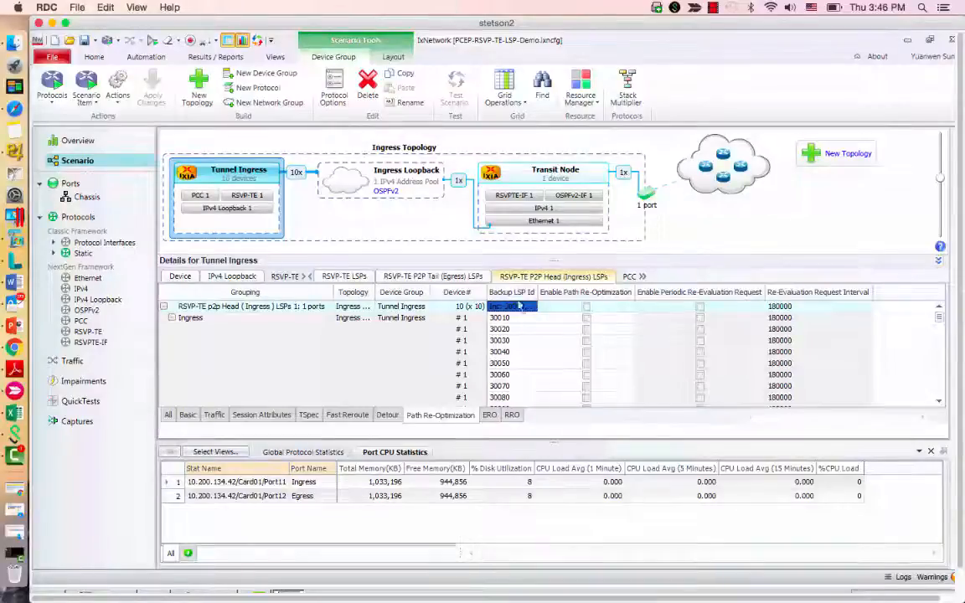
# Enable ERO for all P2P ingress LSPs and set the number of ERO sub-objects to 2.
pyautogui.click(490, 418)
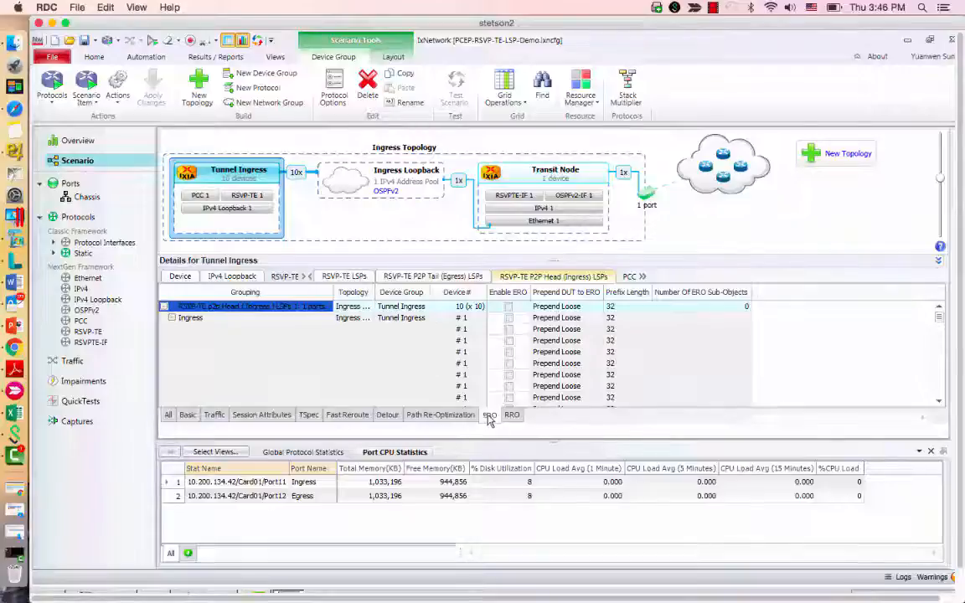
pyautogui.click(506, 308)
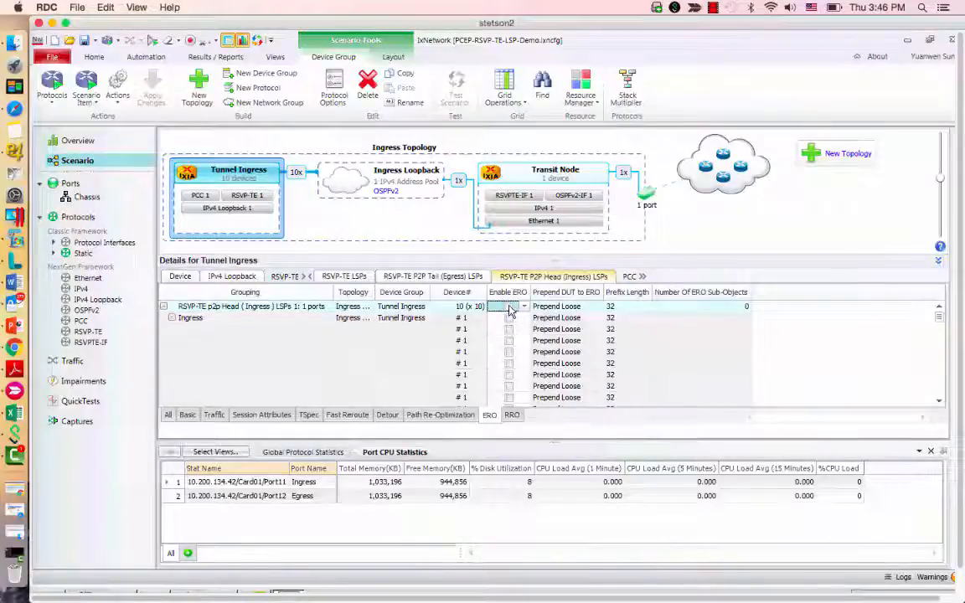
pyautogui.click(509, 307)
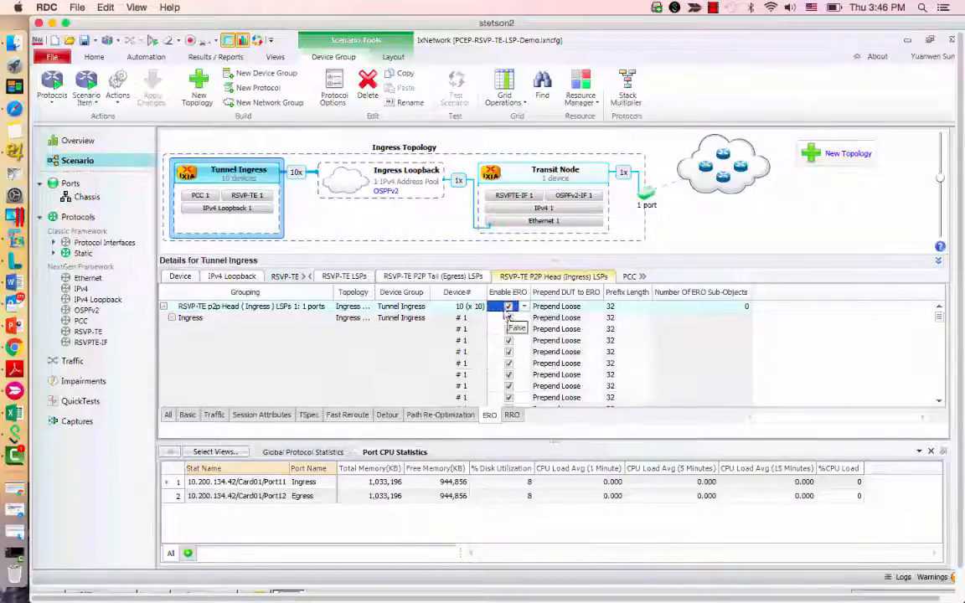
pyautogui.click(744, 307)
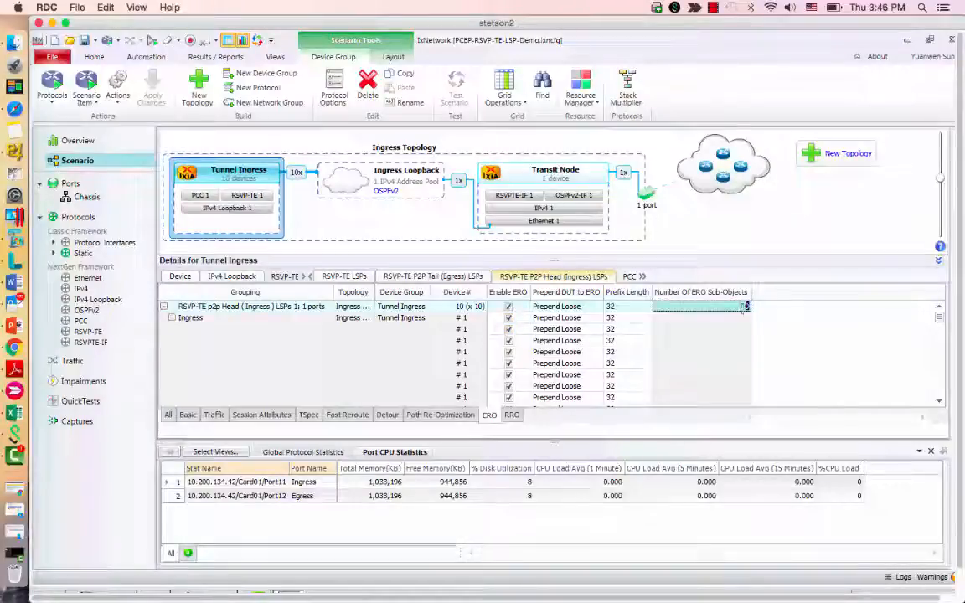
pyautogui.write('2')
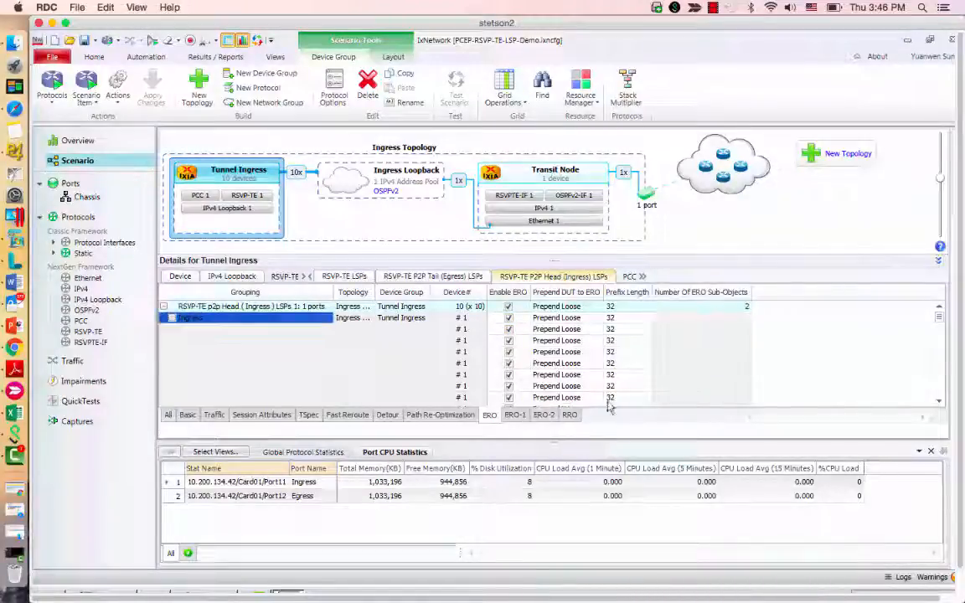
# For the first ERO sub-object of the P2P ingress LSPs, keep type IP and set the address to the single value 3.3.3.1.
pyautogui.click(513, 416)
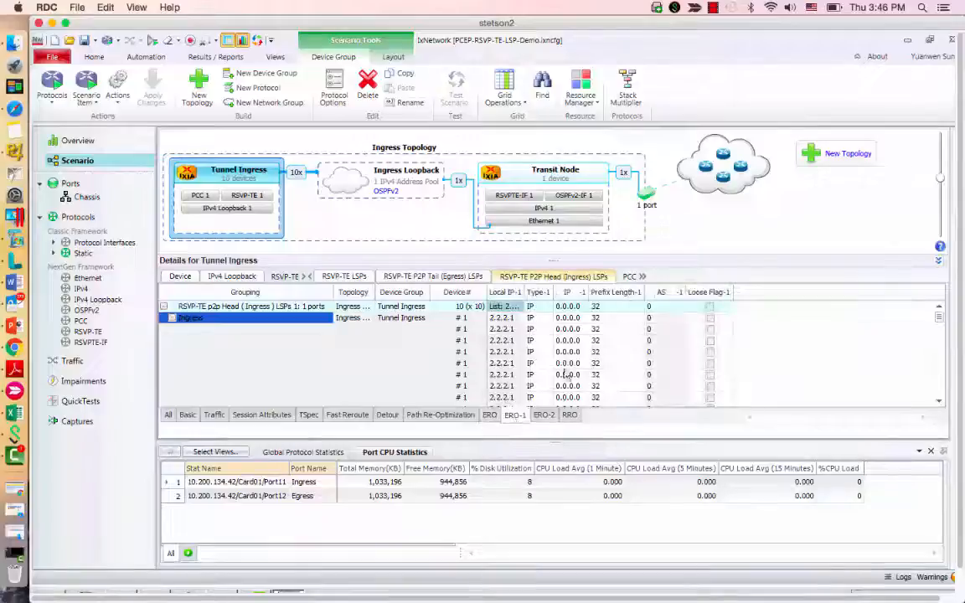
pyautogui.click(547, 308)
pyautogui.click(547, 308)
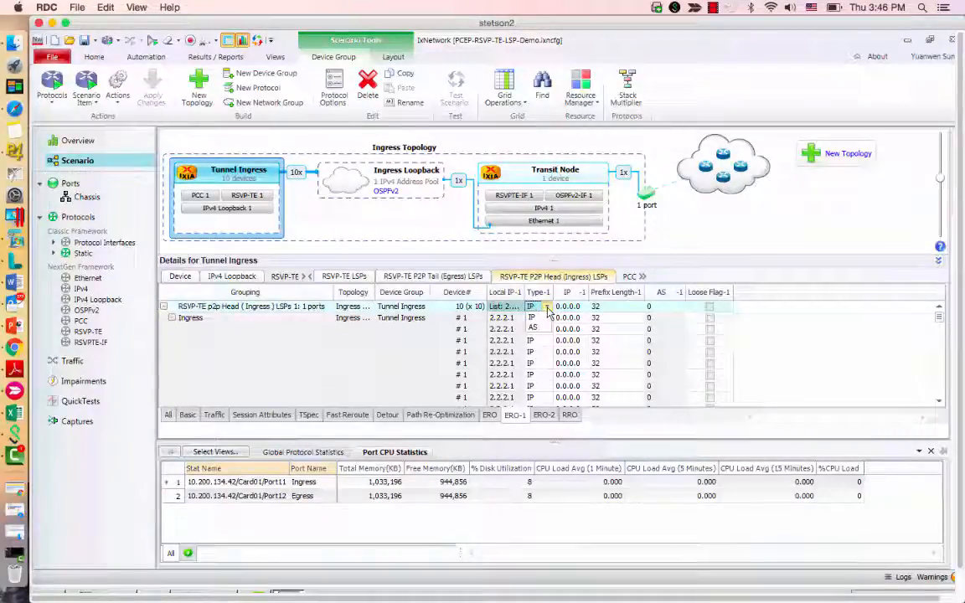
pyautogui.click(549, 310)
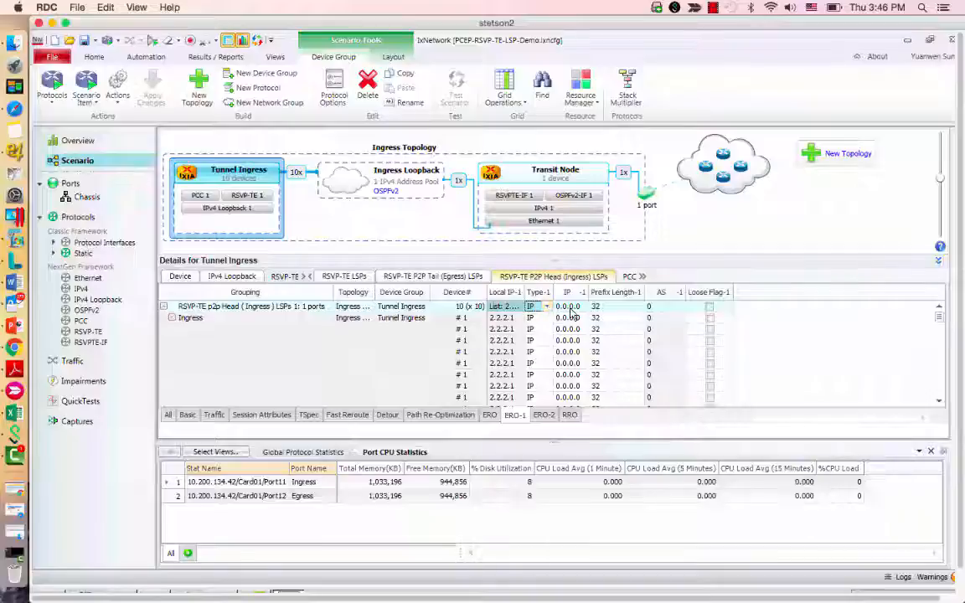
pyautogui.click(570, 308)
pyautogui.click(586, 311)
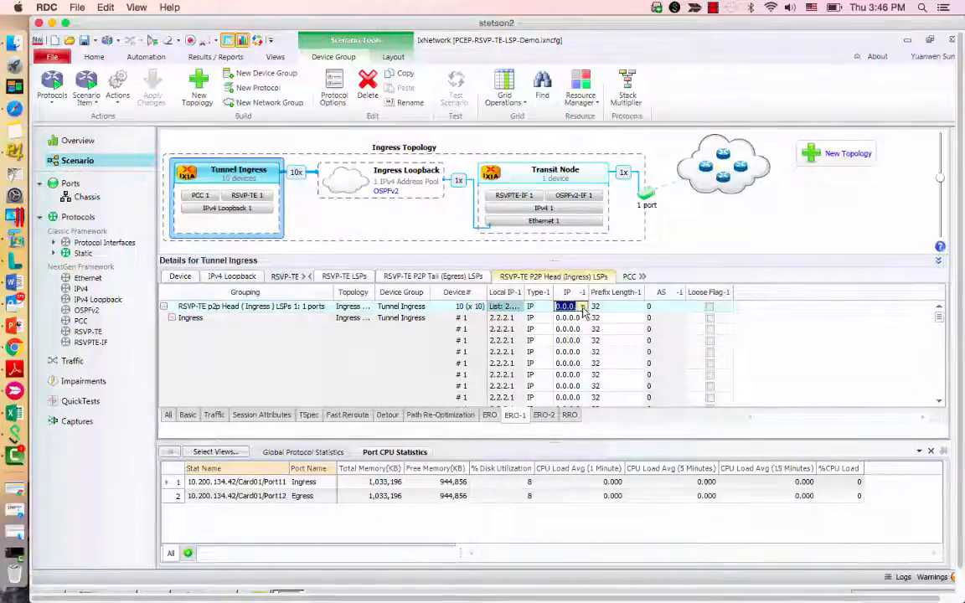
pyautogui.click(583, 308)
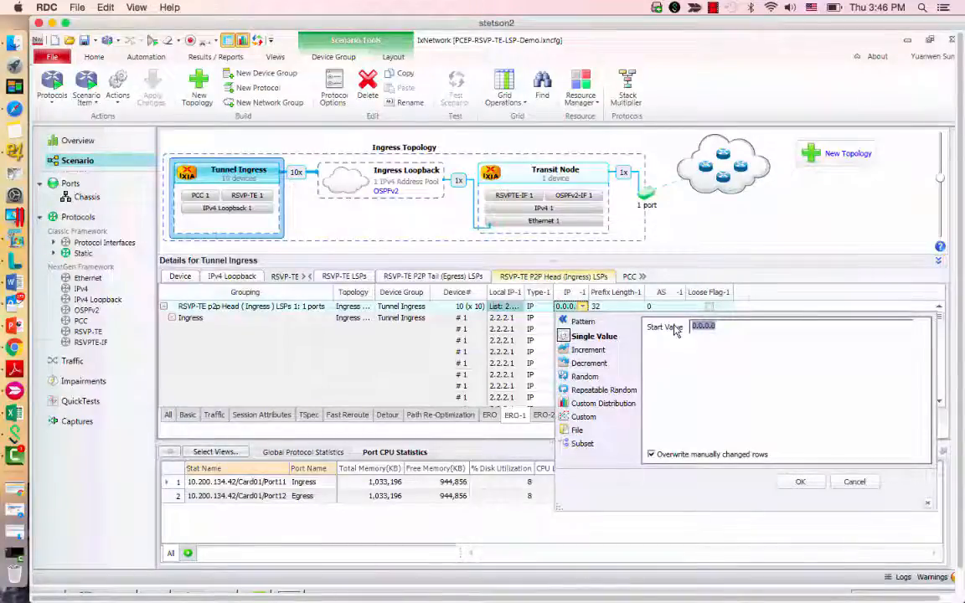
pyautogui.write('3.3.3.1')
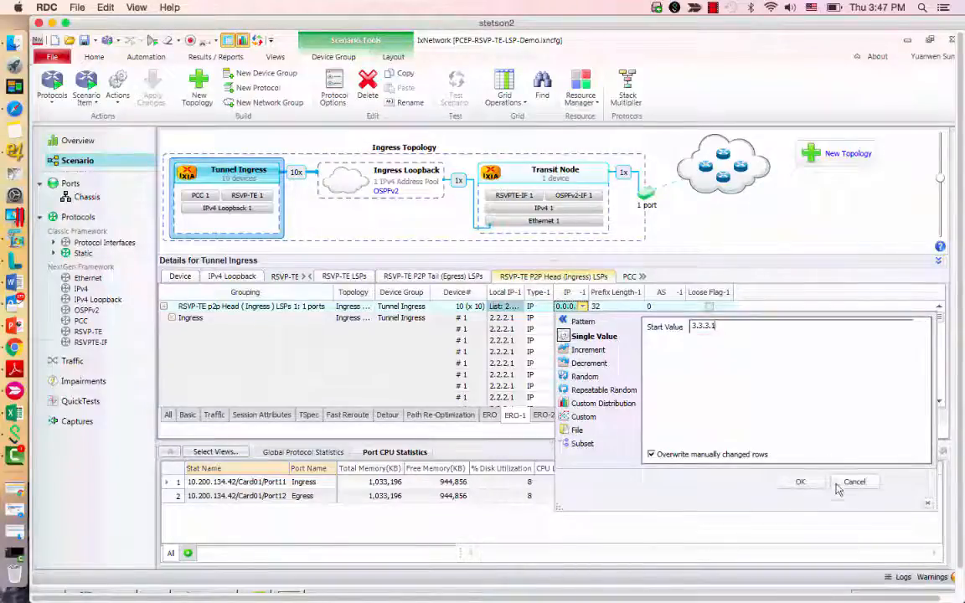
pyautogui.click(801, 482)
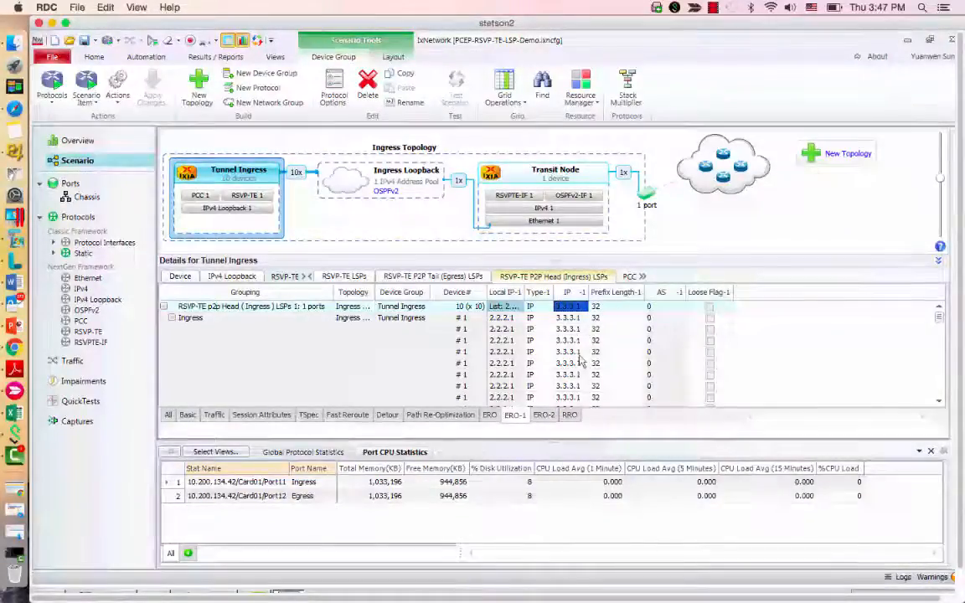
# For the second ERO sub-object of the P2P ingress LSPs, set the type to AS and the AS number to 100.
pyautogui.click(545, 417)
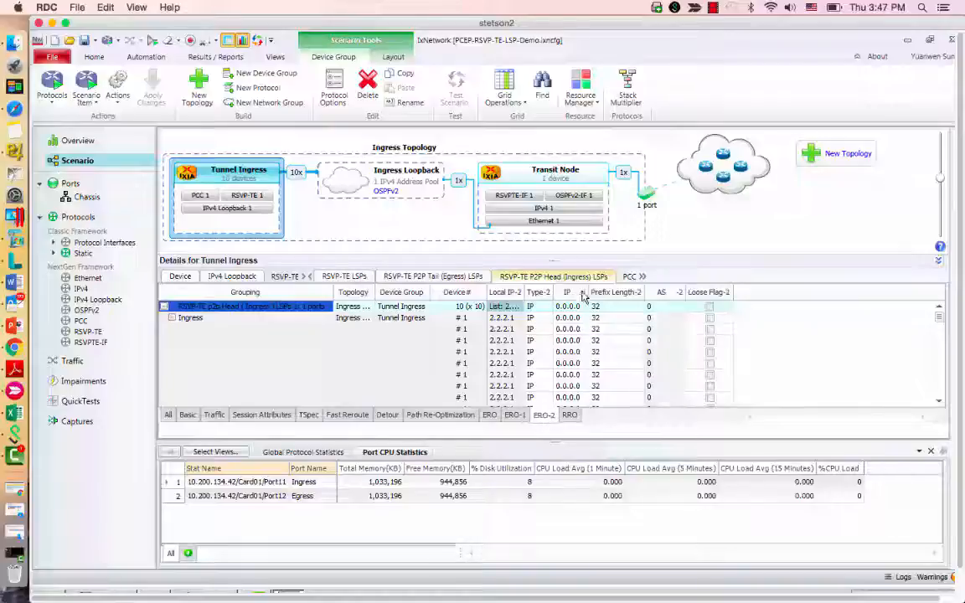
pyautogui.click(536, 307)
pyautogui.click(547, 307)
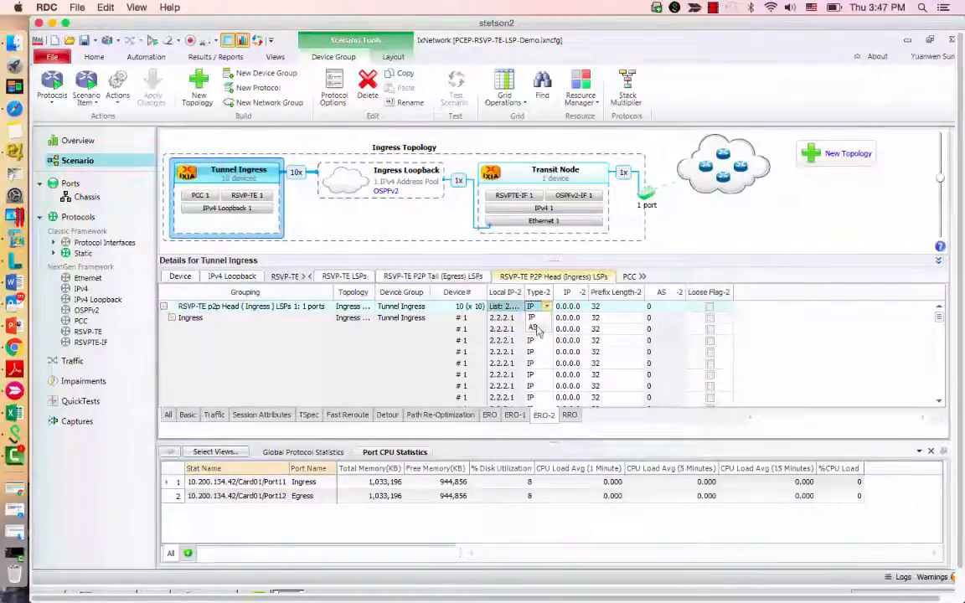
pyautogui.click(532, 327)
pyautogui.click(656, 309)
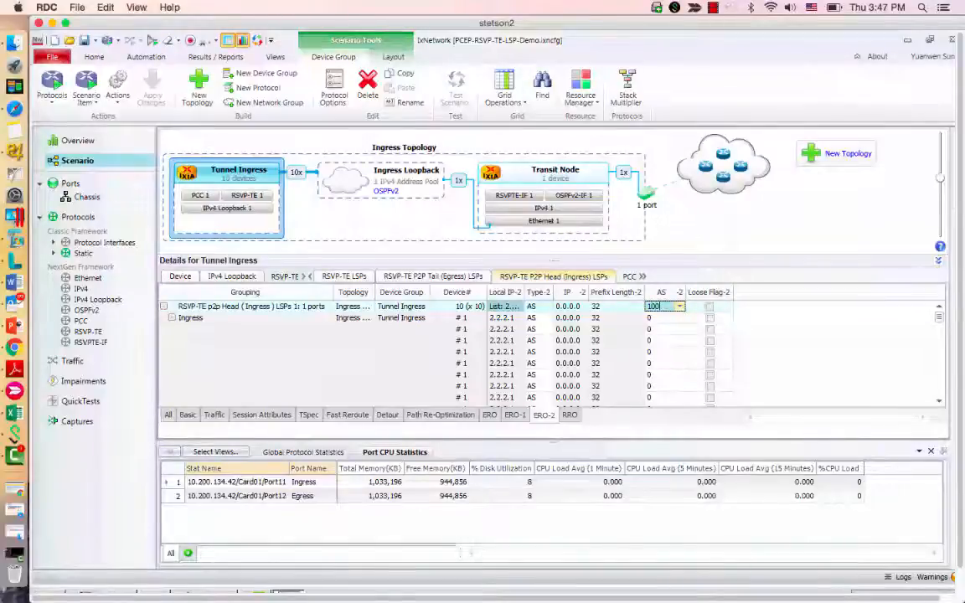
pyautogui.press('Return')
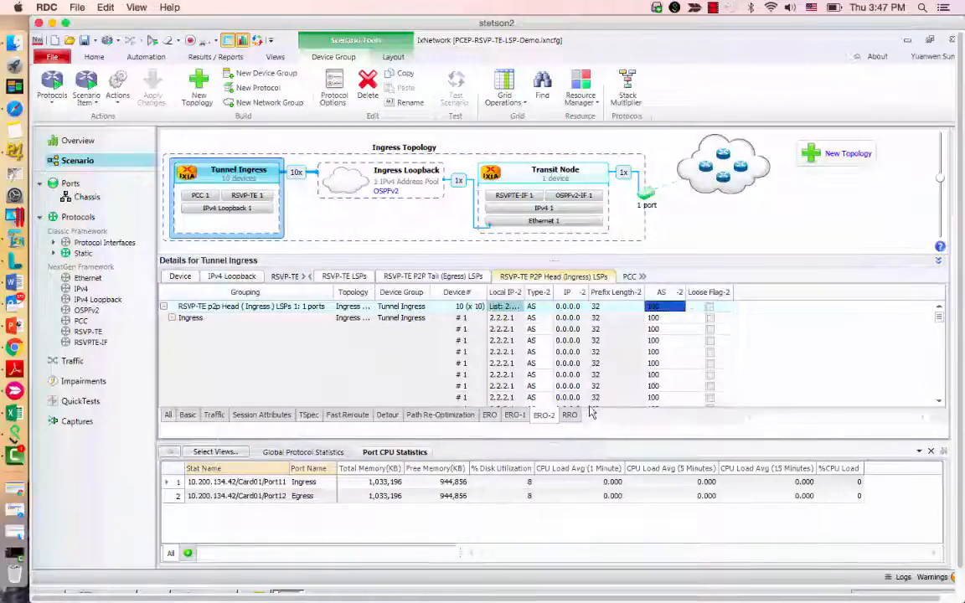
# Set the PCE IPv4 address of all Tunnel Ingress PCCs to the single value 100.1.0.3.
pyautogui.click(644, 277)
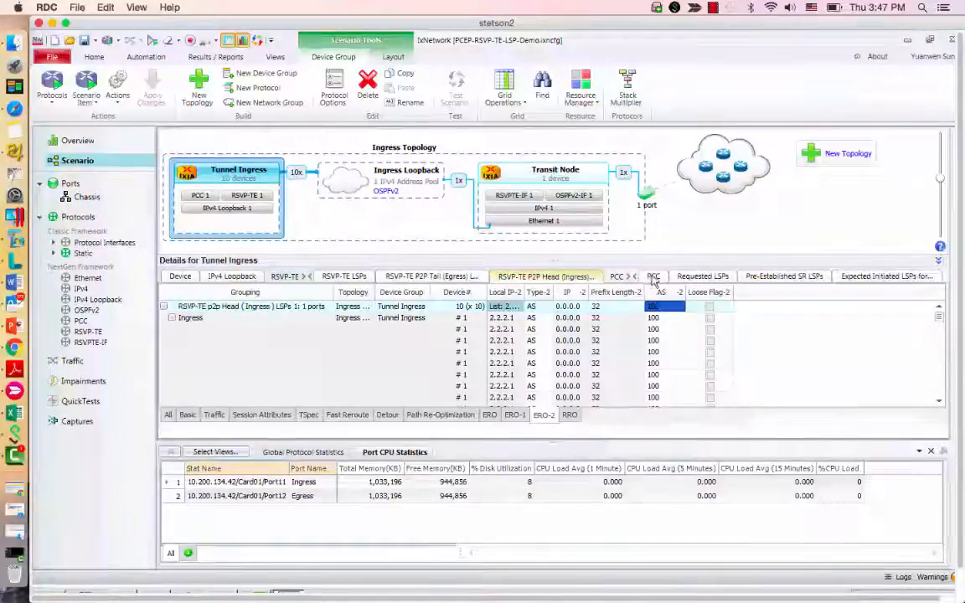
pyautogui.click(652, 277)
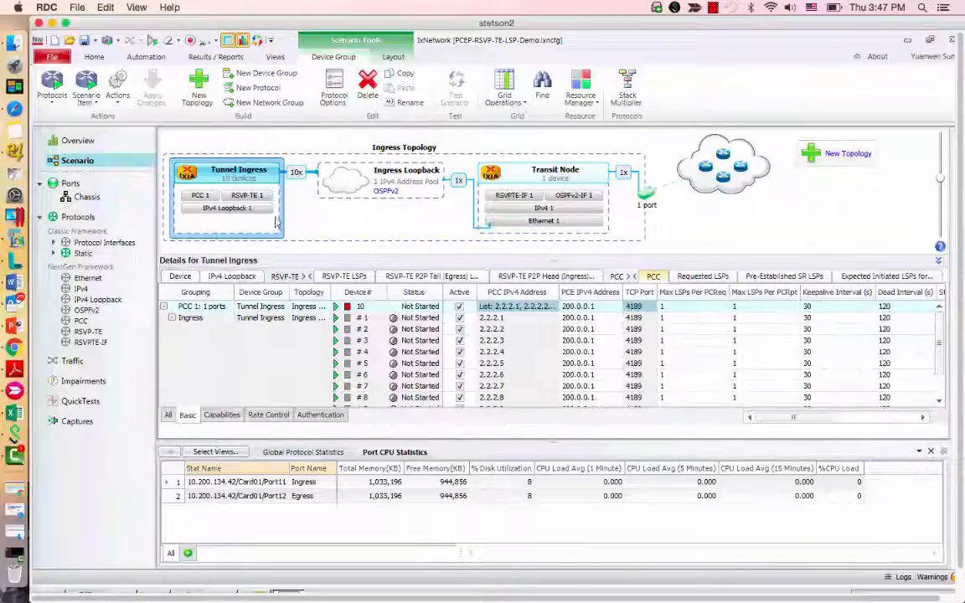
pyautogui.click(249, 200)
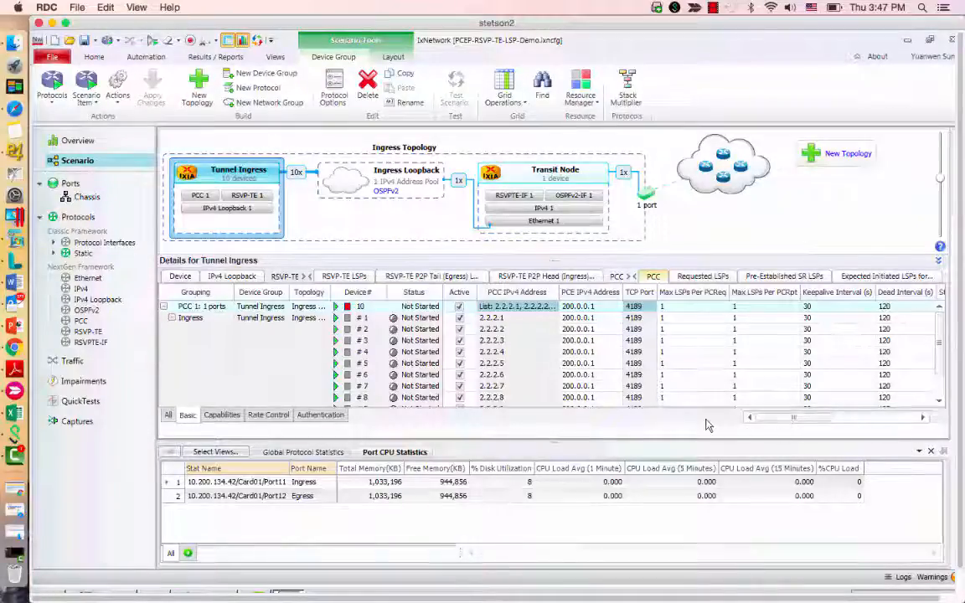
pyautogui.click(584, 307)
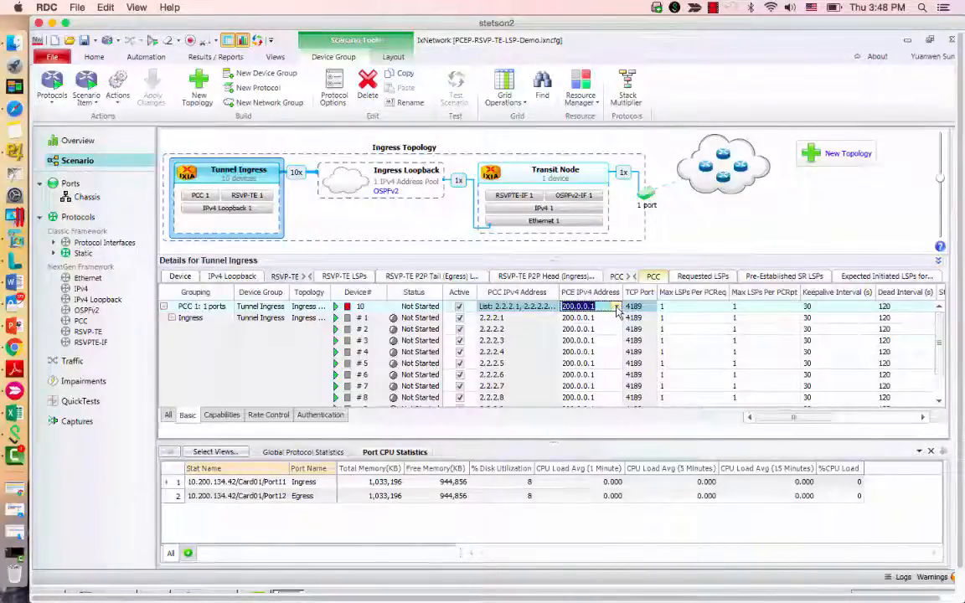
pyautogui.click(617, 308)
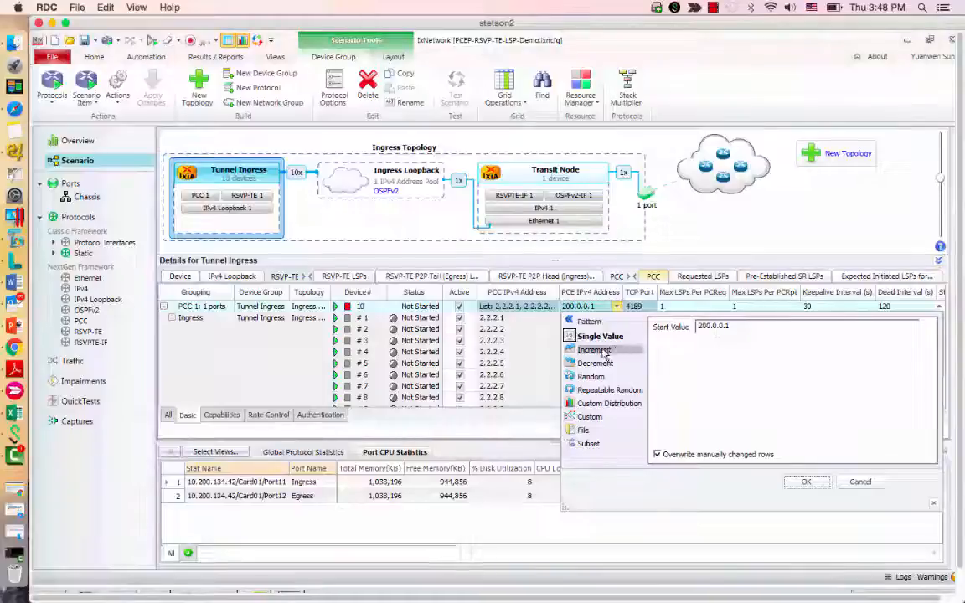
pyautogui.moveTo(743, 328); pyautogui.dragTo(653, 328)
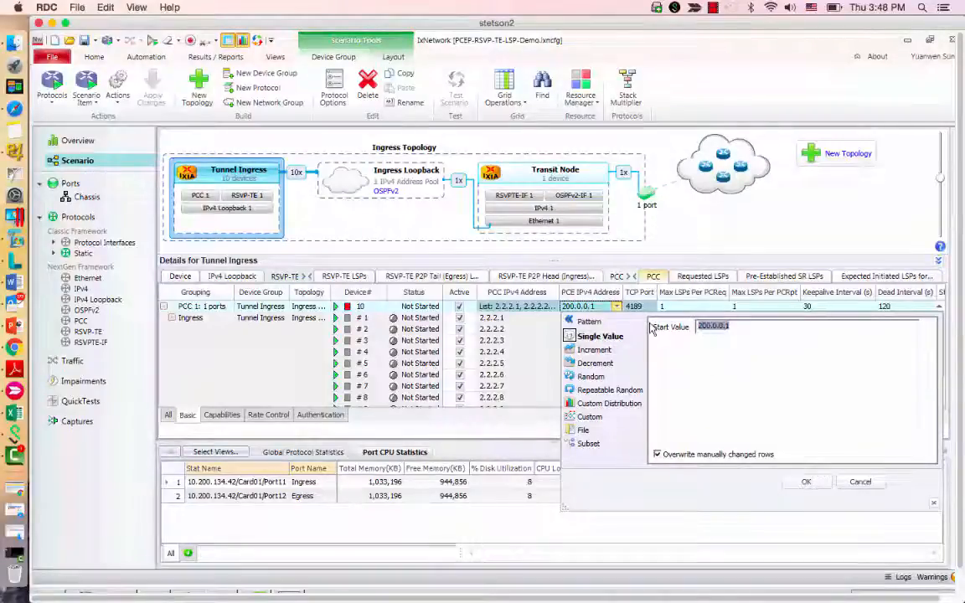
pyautogui.write('100.1.0.3')
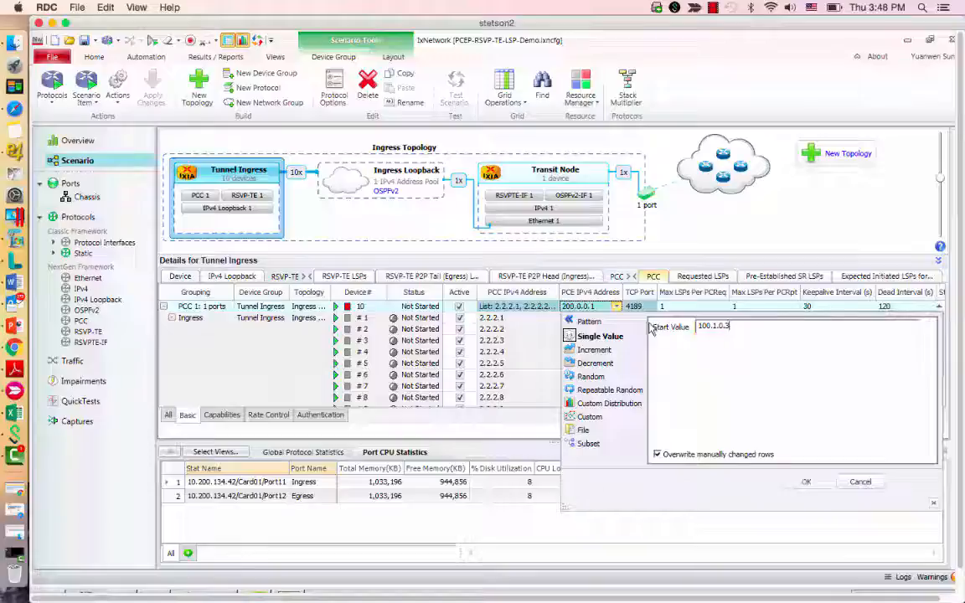
pyautogui.click(806, 482)
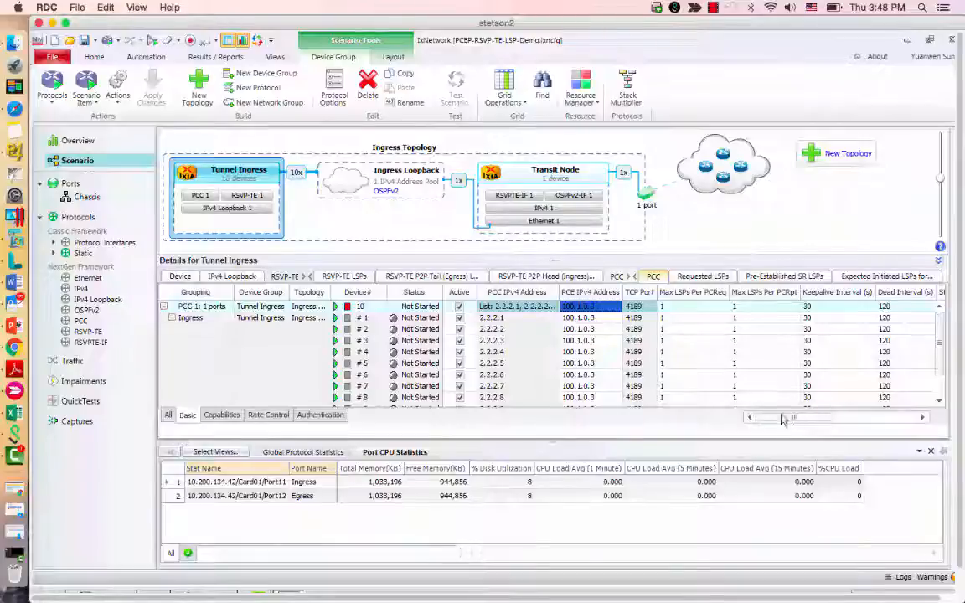
# Set Max LSPs Per PCRpt to 5 for all PCCs and review their remaining timers, error settings and LSP counts.
pyautogui.click(741, 310)
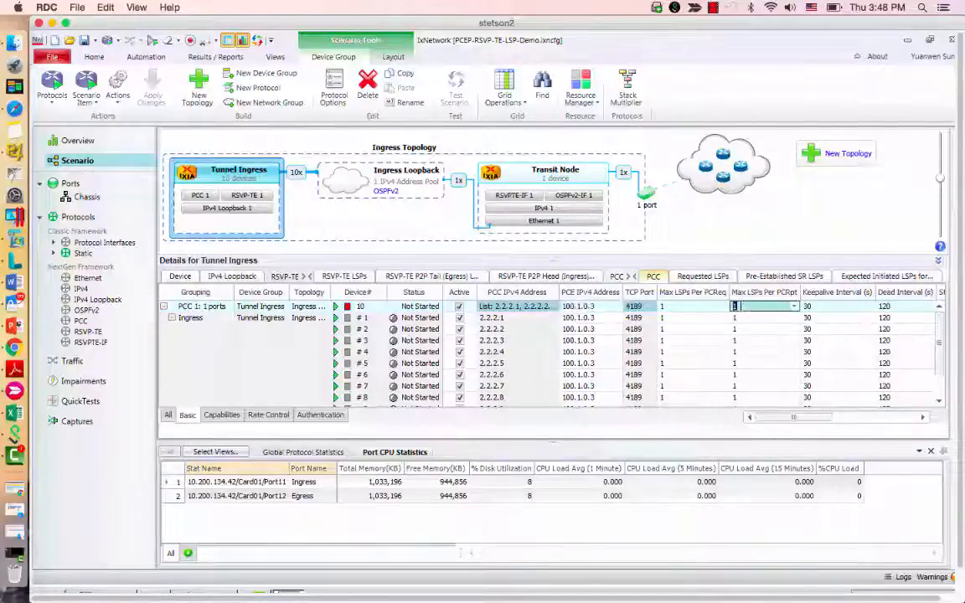
pyautogui.click(754, 318)
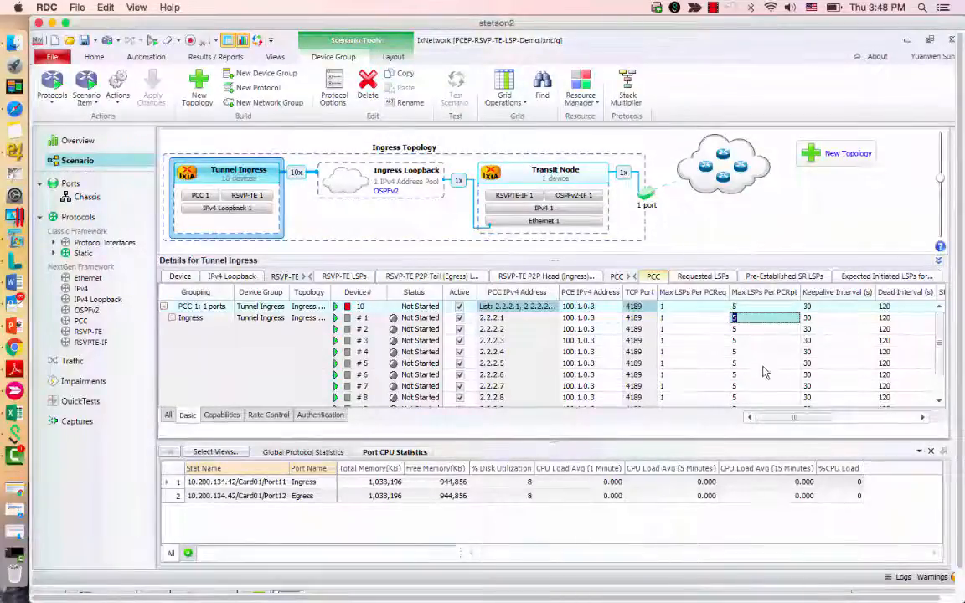
pyautogui.moveTo(776, 423); pyautogui.dragTo(799, 419)
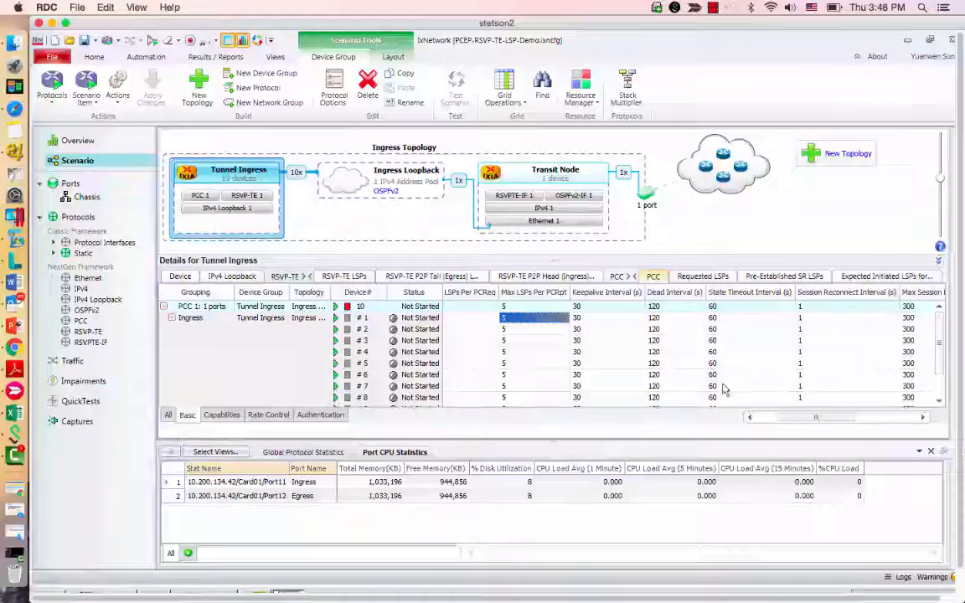
pyautogui.moveTo(791, 417); pyautogui.dragTo(821, 422)
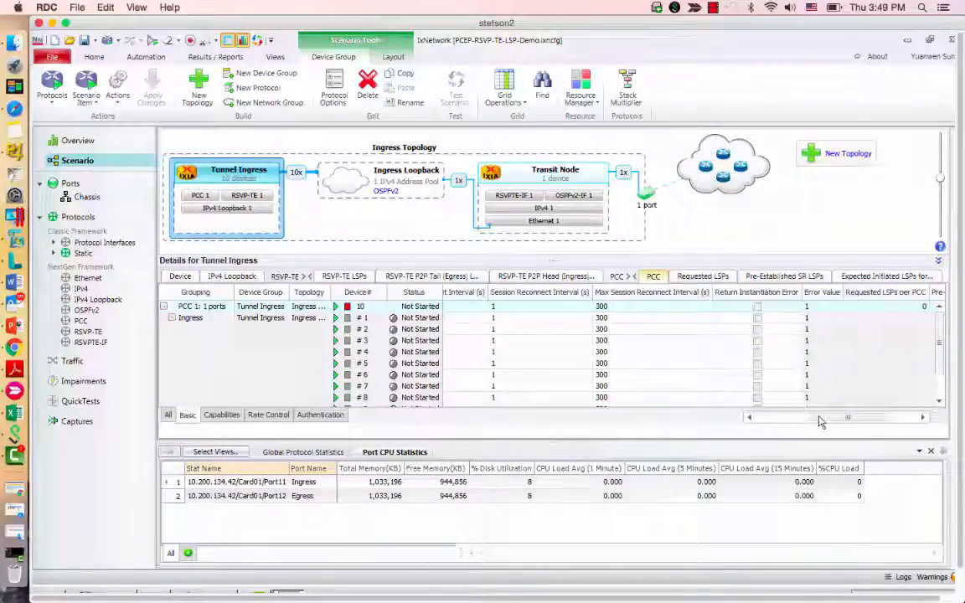
pyautogui.moveTo(821, 422); pyautogui.dragTo(852, 421)
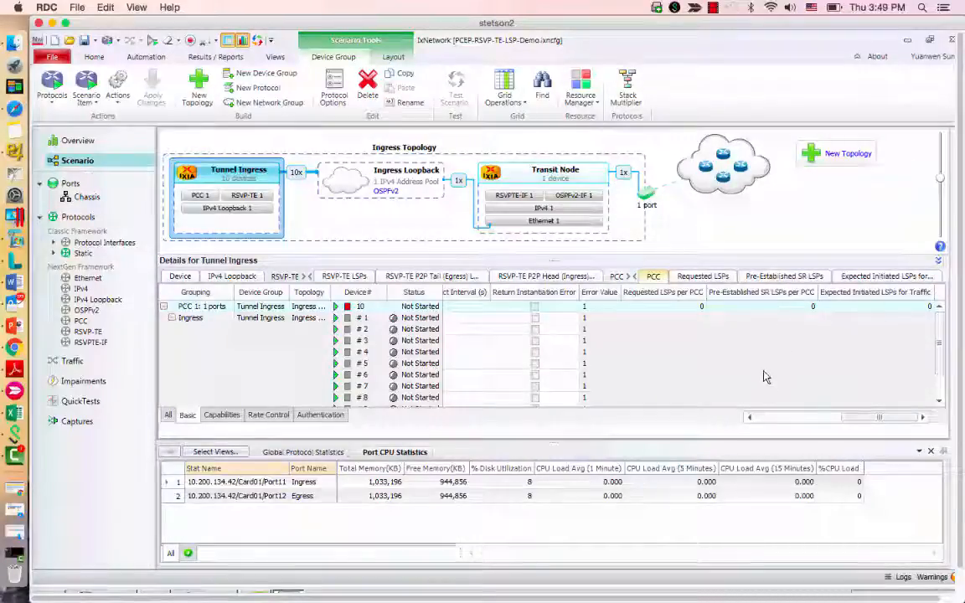
pyautogui.moveTo(882, 418); pyautogui.dragTo(784, 419)
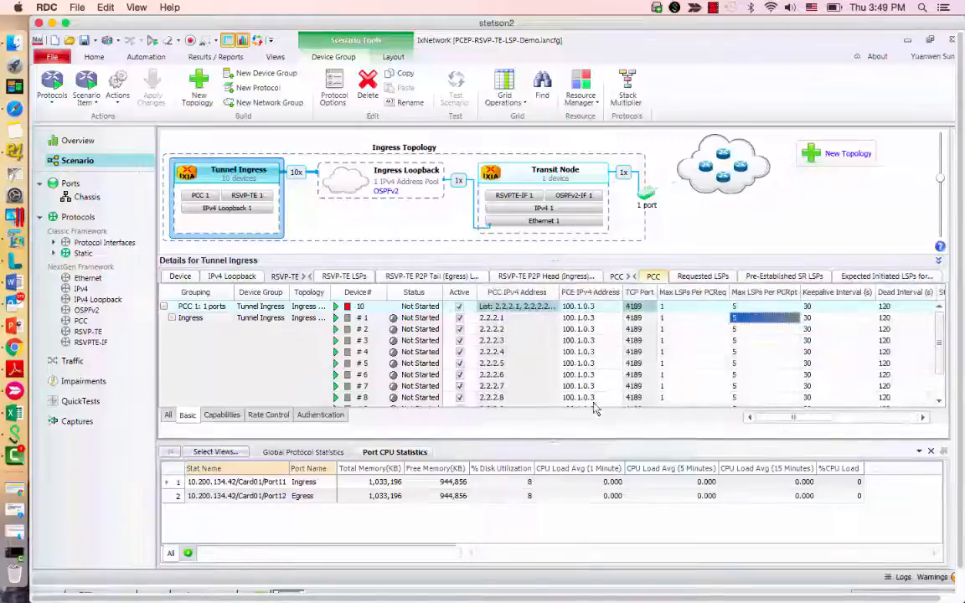
# Disable the SR PCE capability for all PCCs in the Tunnel Ingress device group.
pyautogui.click(222, 417)
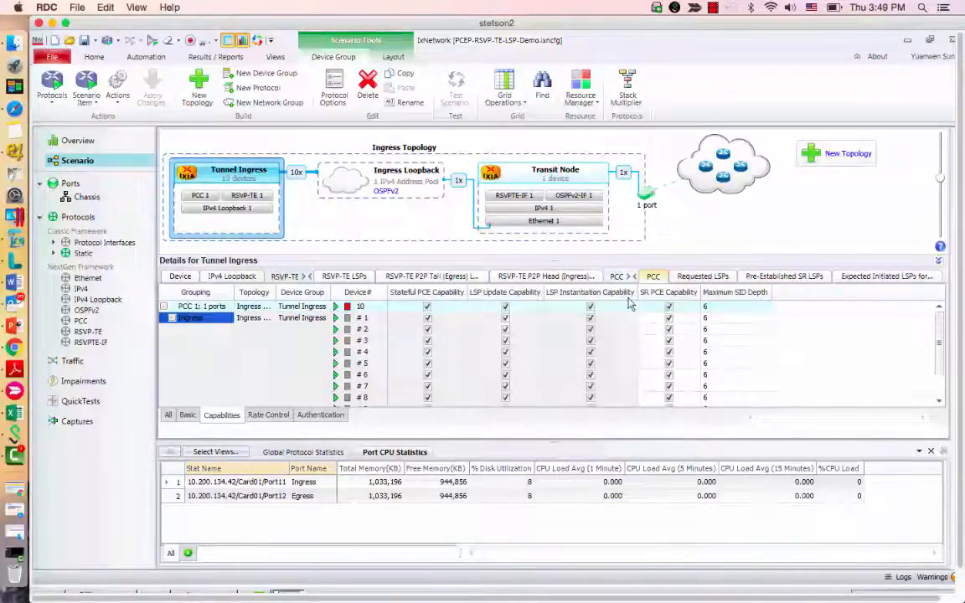
pyautogui.click(669, 308)
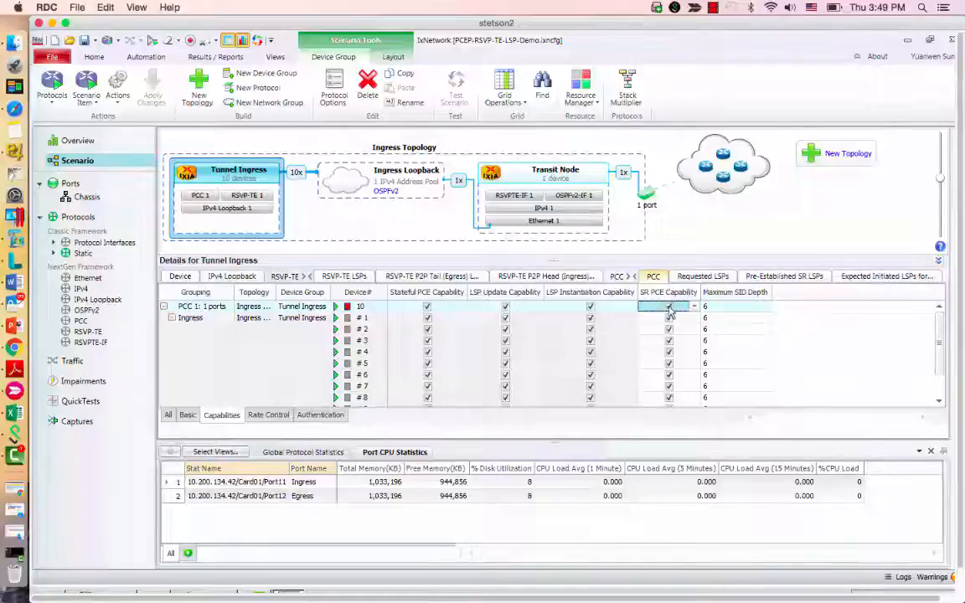
pyautogui.click(669, 307)
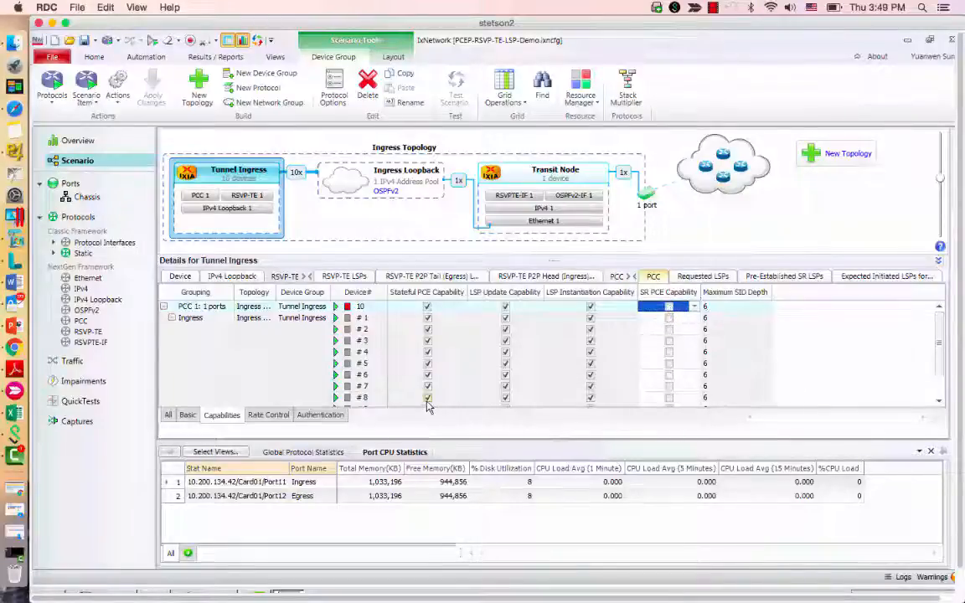
# Enable rate control for all PCCs in the Tunnel Ingress device group.
pyautogui.click(269, 415)
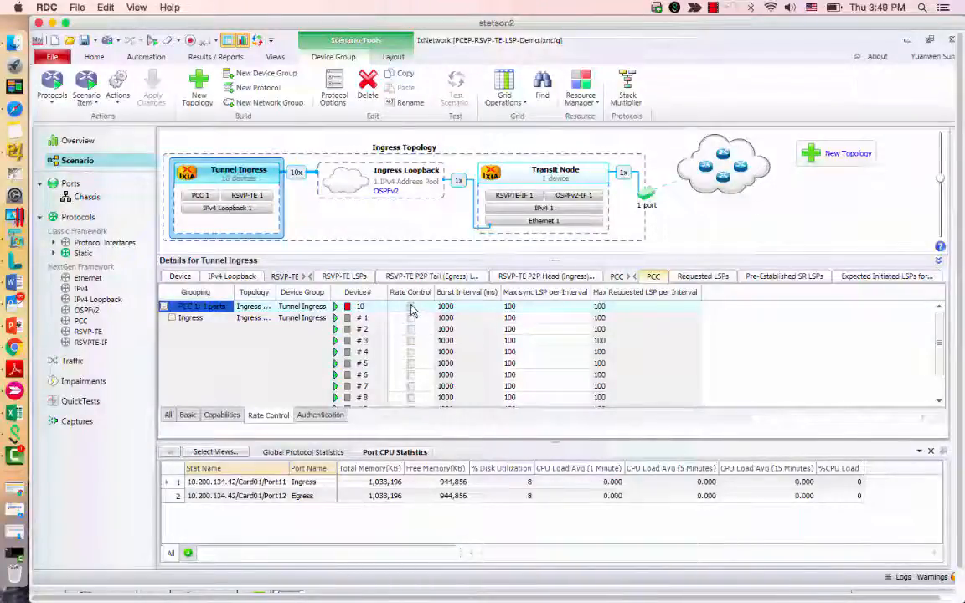
pyautogui.click(412, 307)
pyautogui.click(411, 308)
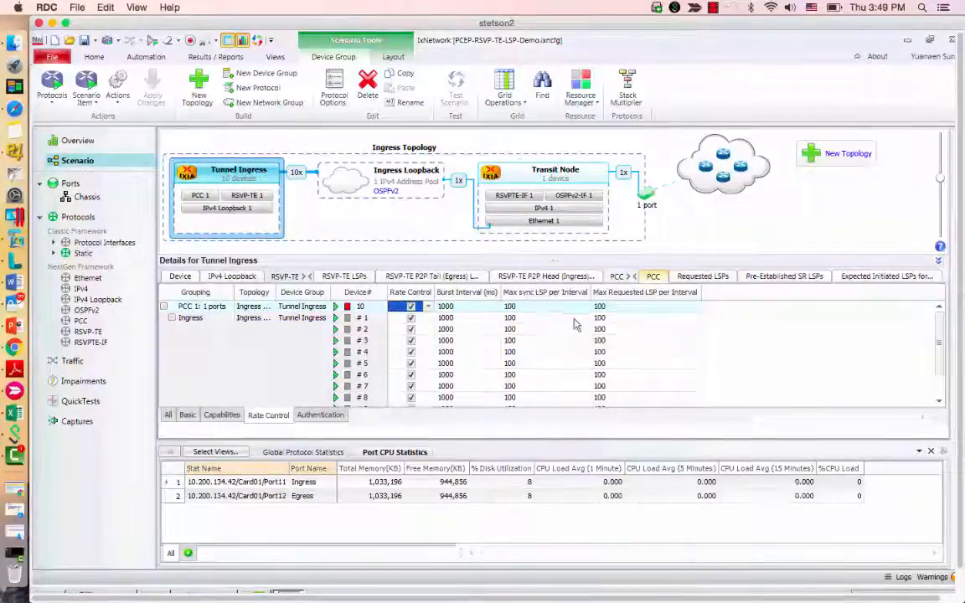
# Examine the authentication options available for the PCCs in the Tunnel Ingress device group.
pyautogui.click(322, 415)
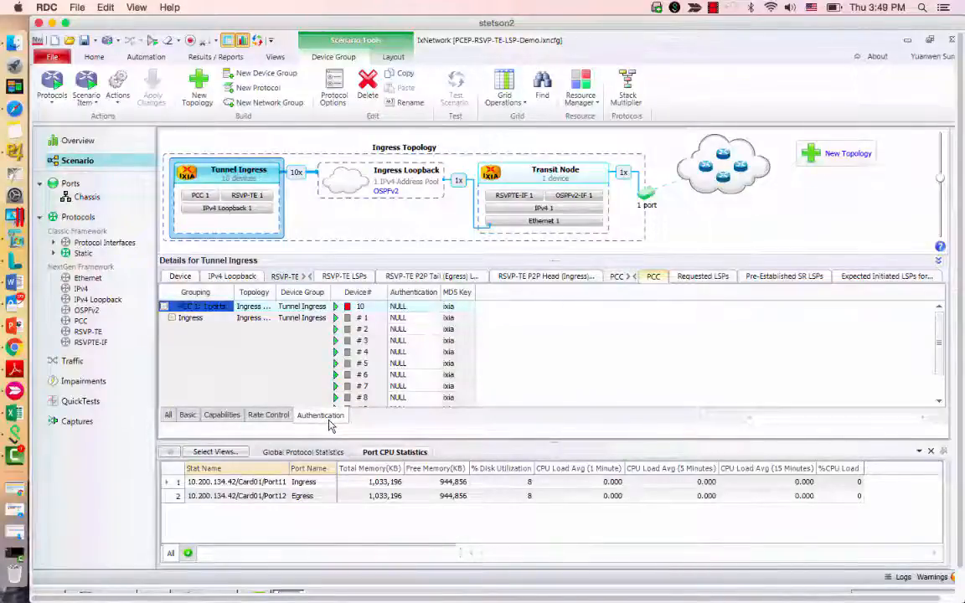
pyautogui.click(425, 308)
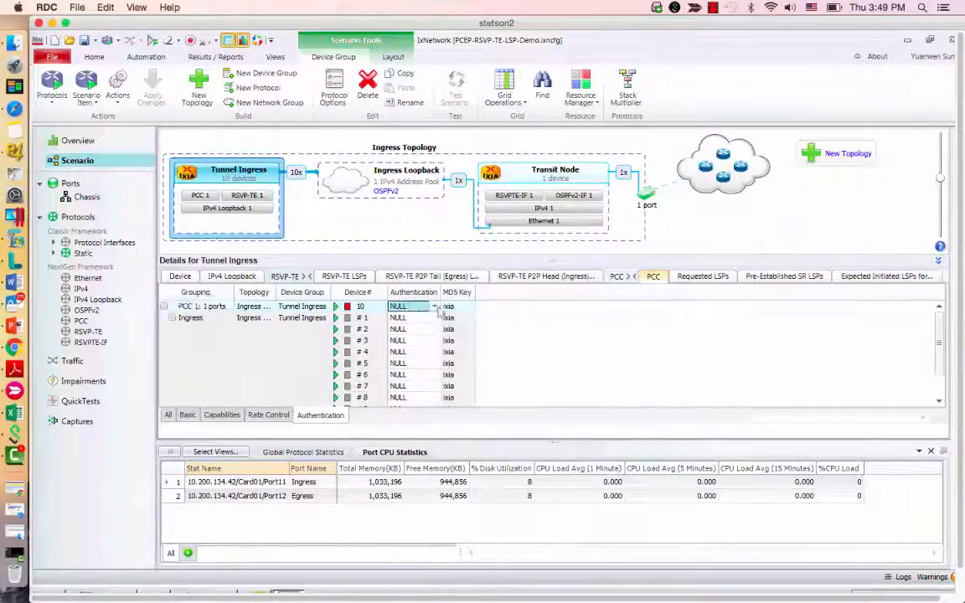
pyautogui.click(434, 307)
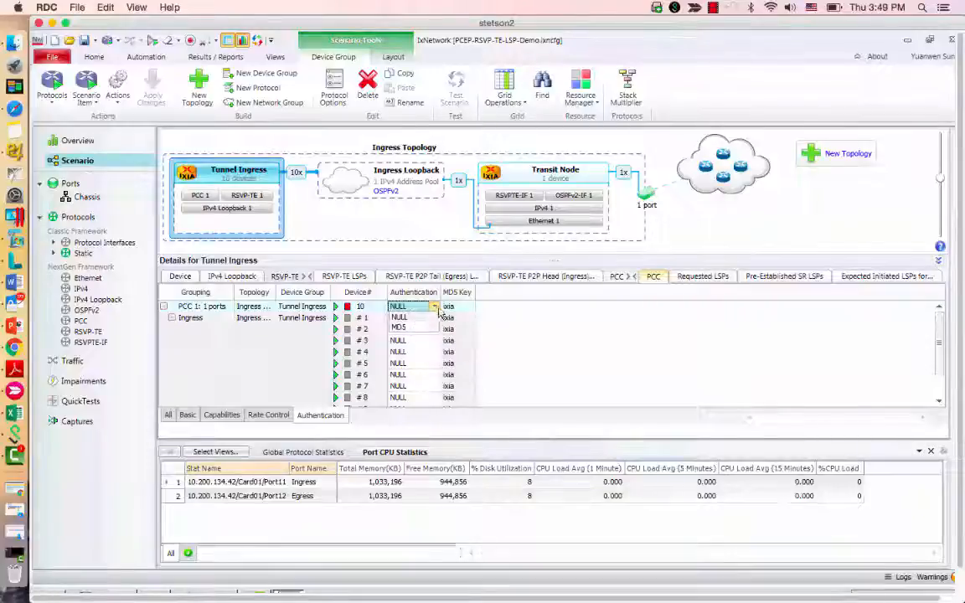
pyautogui.click(436, 306)
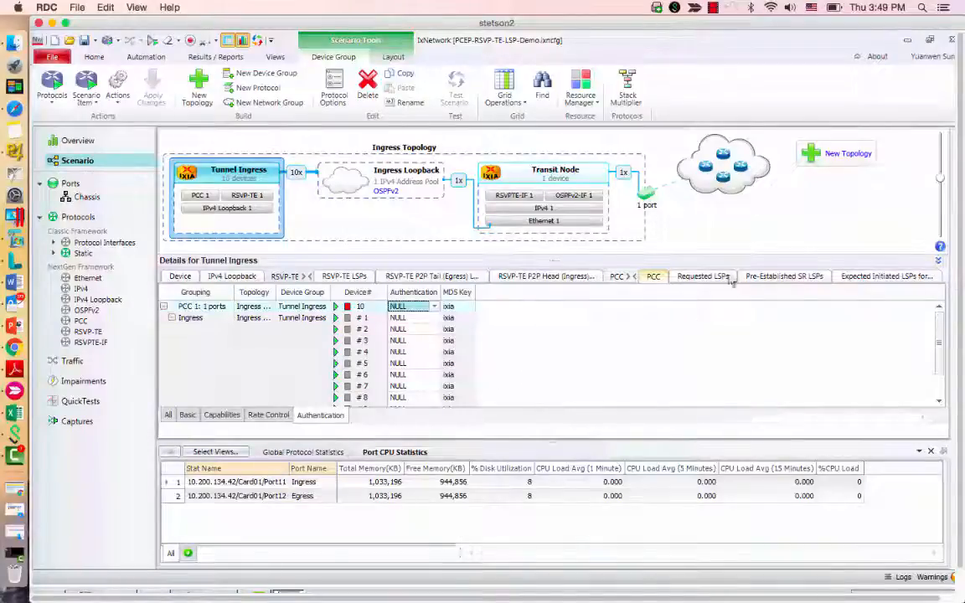
# Add a new topology on the Egress port using the NextGen OSPFv2 protocol.
pyautogui.click(815, 155)
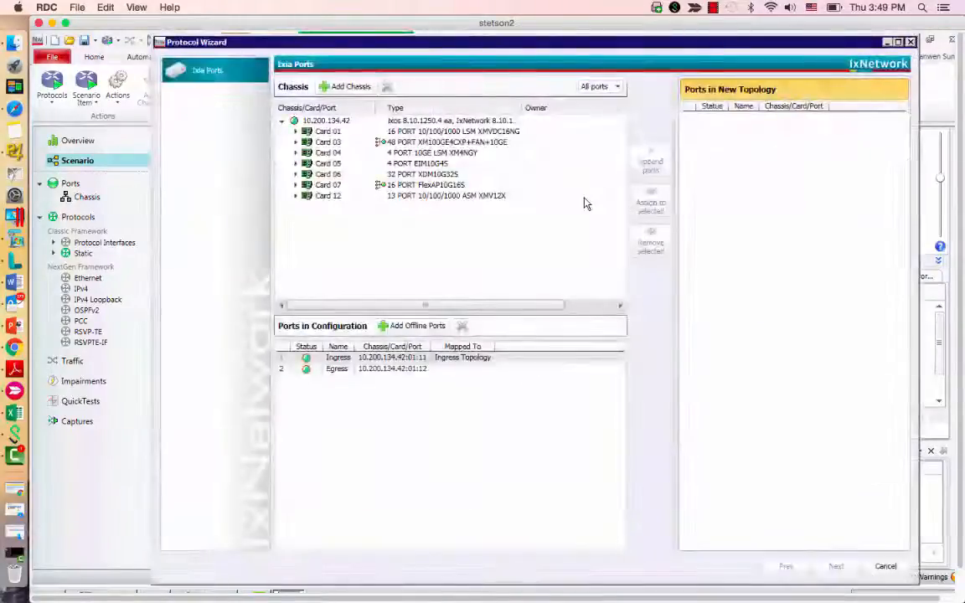
pyautogui.click(410, 373)
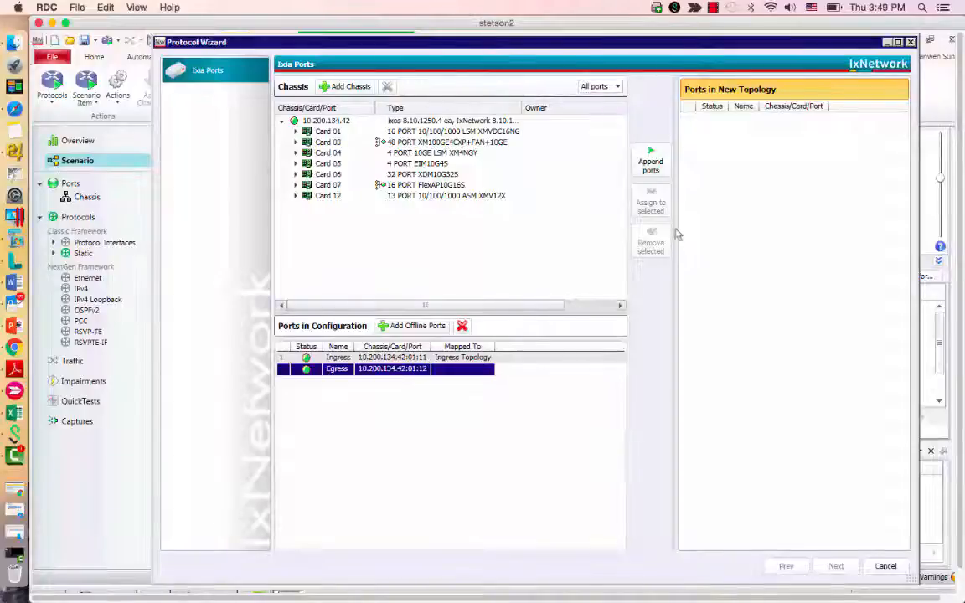
pyautogui.click(650, 162)
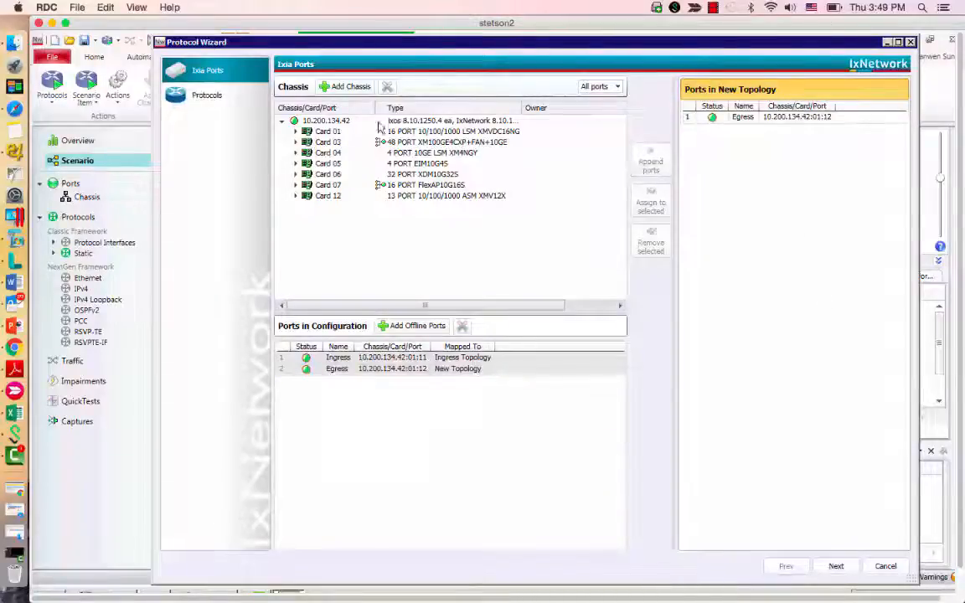
pyautogui.click(823, 568)
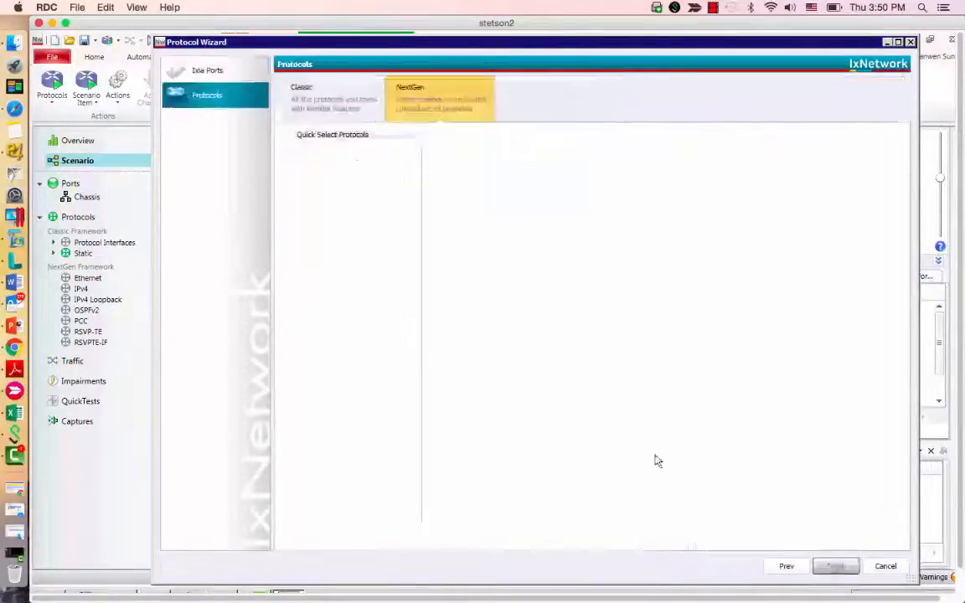
pyautogui.moveTo(908, 356); pyautogui.dragTo(907, 431)
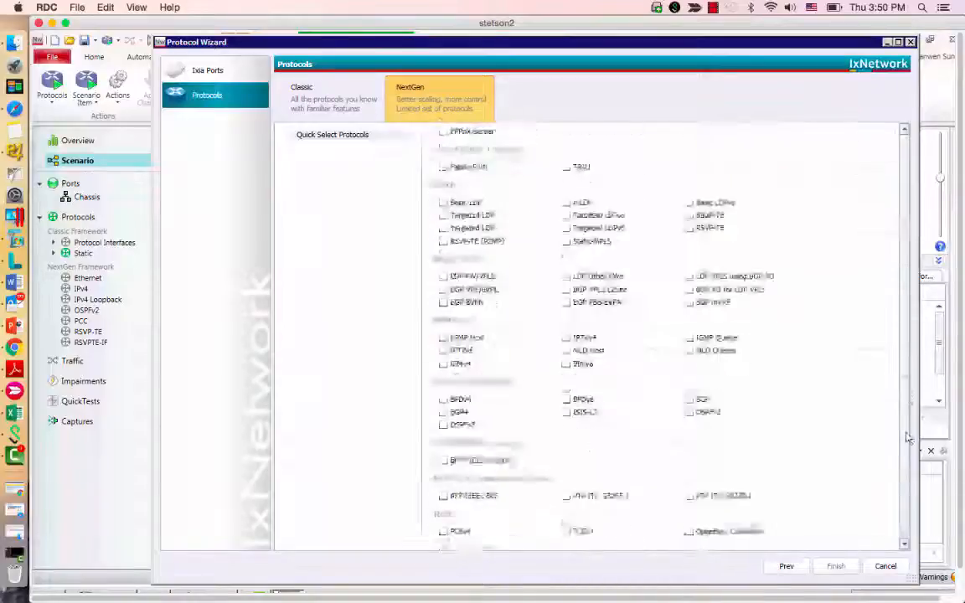
pyautogui.click(689, 399)
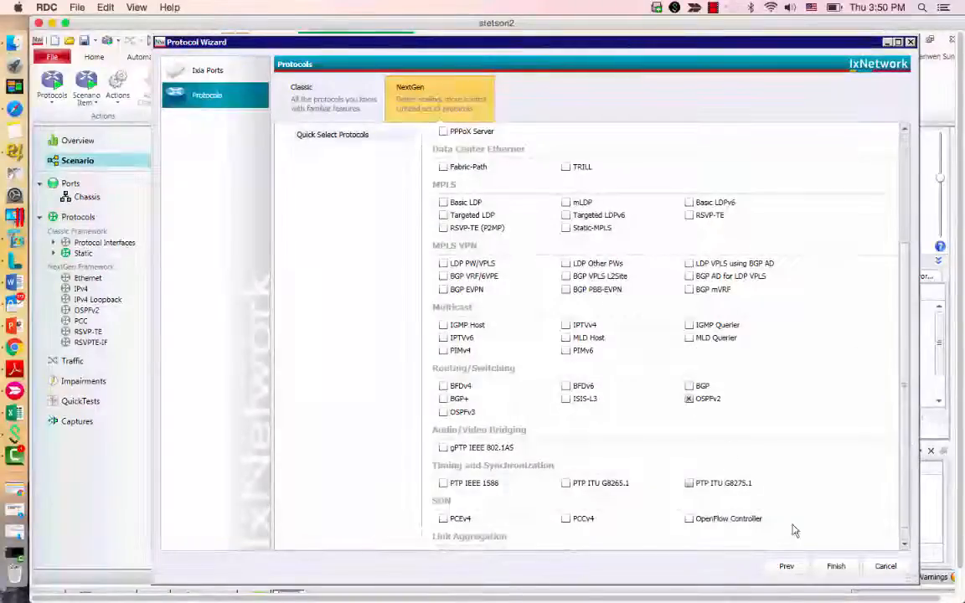
pyautogui.click(837, 566)
# Set the device group multiplier of Device Group 3 in Topology 2 to 1.
pyautogui.click(829, 176)
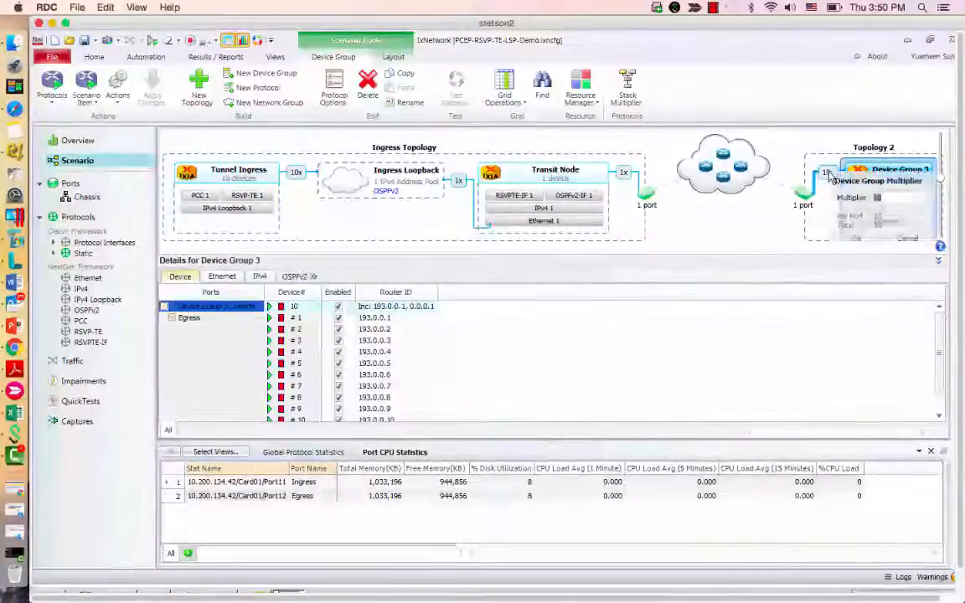
pyautogui.write('1')
pyautogui.click(856, 239)
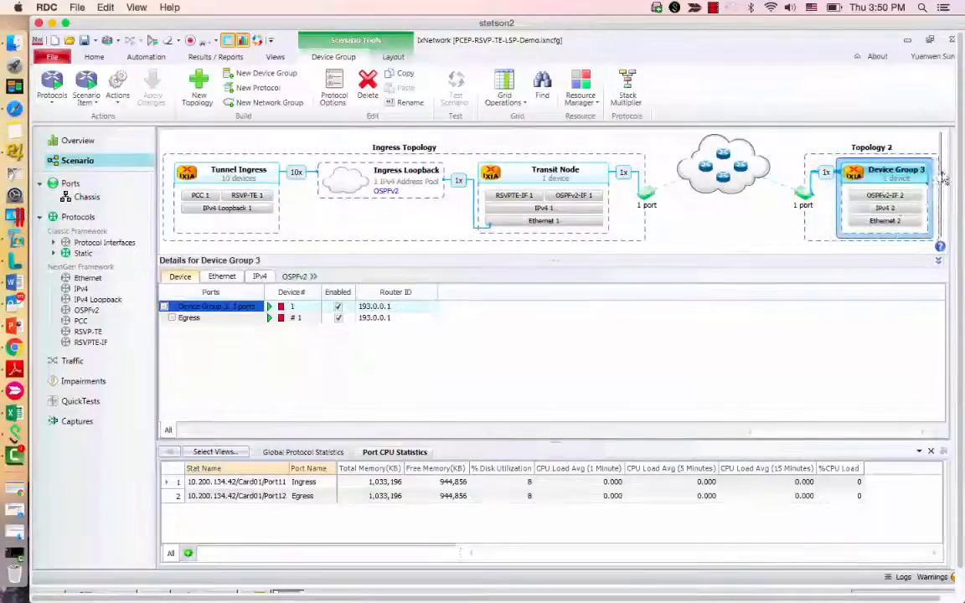
# Add a network group behind Device Group 3 as a linear network topology with 3 nodes and no external links.
pyautogui.moveTo(893, 157); pyautogui.dragTo(960, 160)
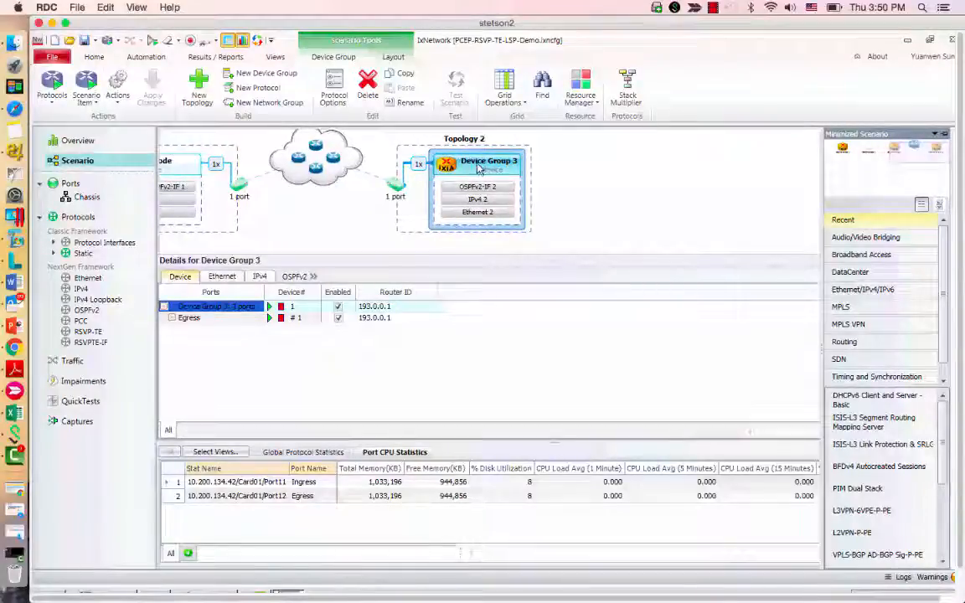
pyautogui.moveTo(466, 167)
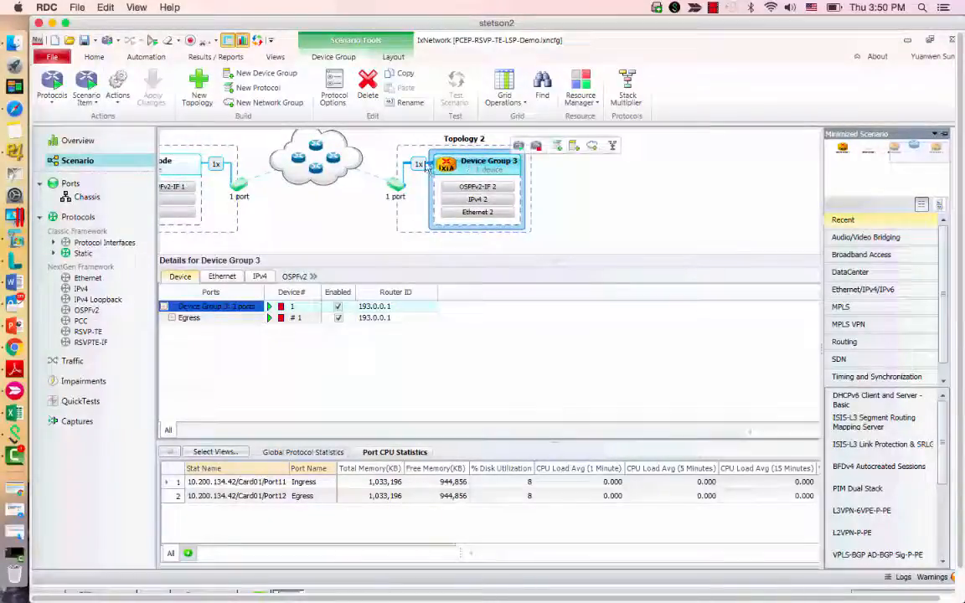
pyautogui.click(593, 146)
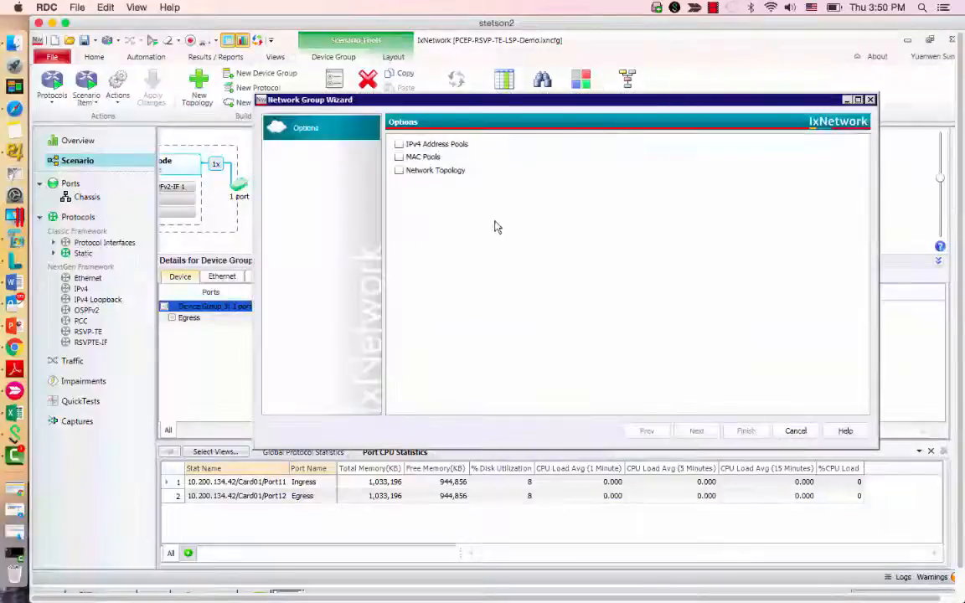
pyautogui.click(399, 171)
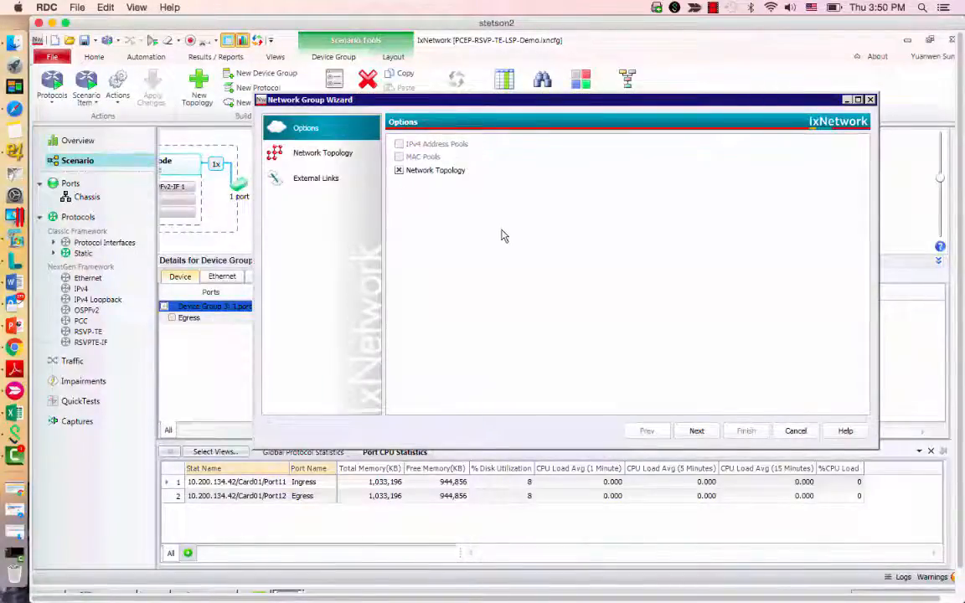
pyautogui.click(697, 431)
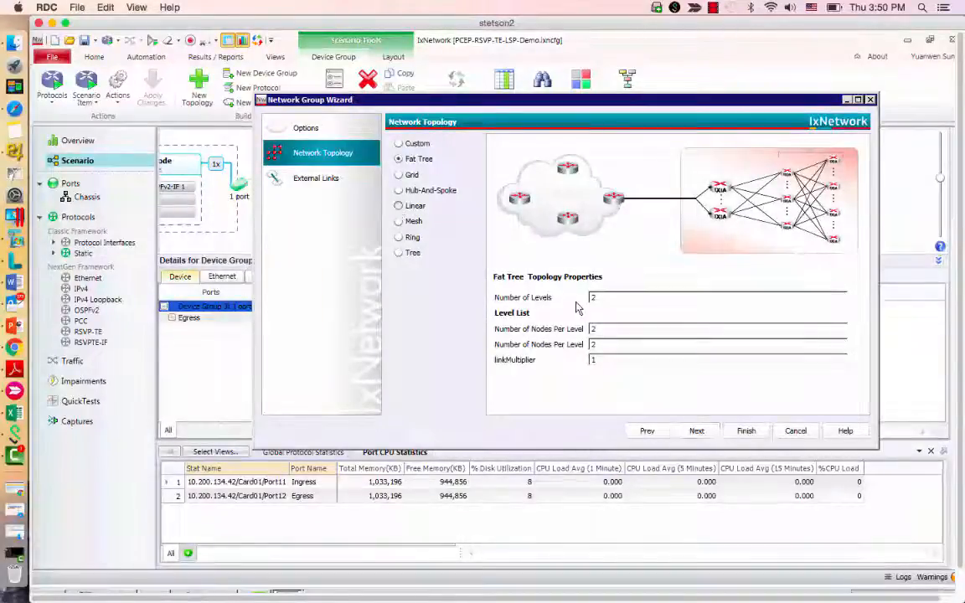
pyautogui.click(399, 205)
pyautogui.write('3')
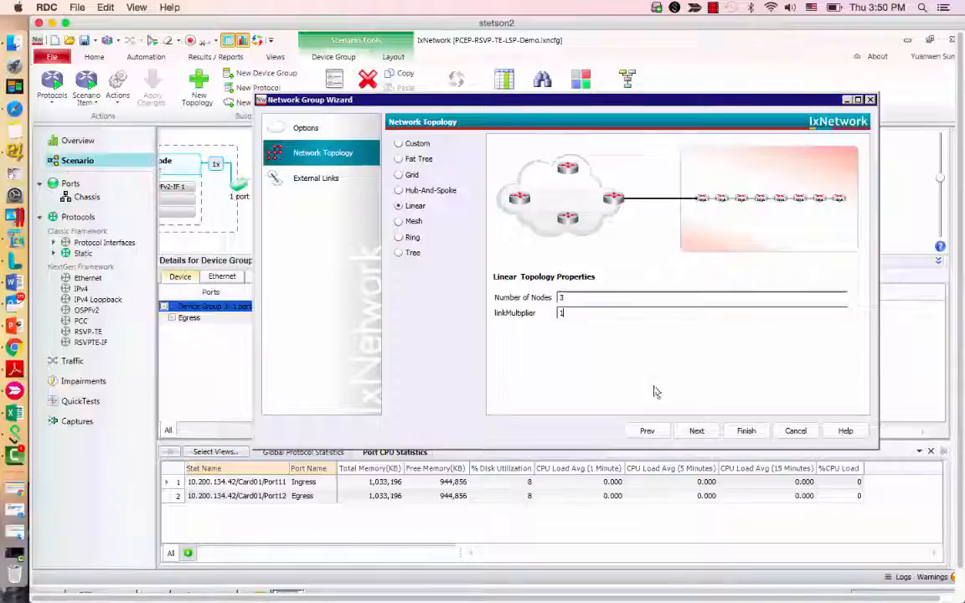
pyautogui.click(697, 431)
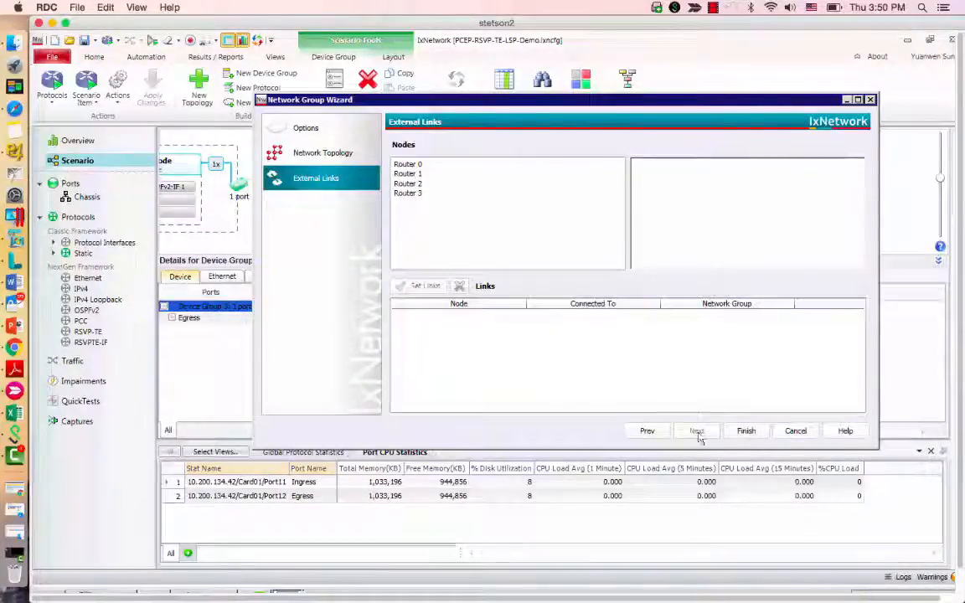
pyautogui.click(751, 432)
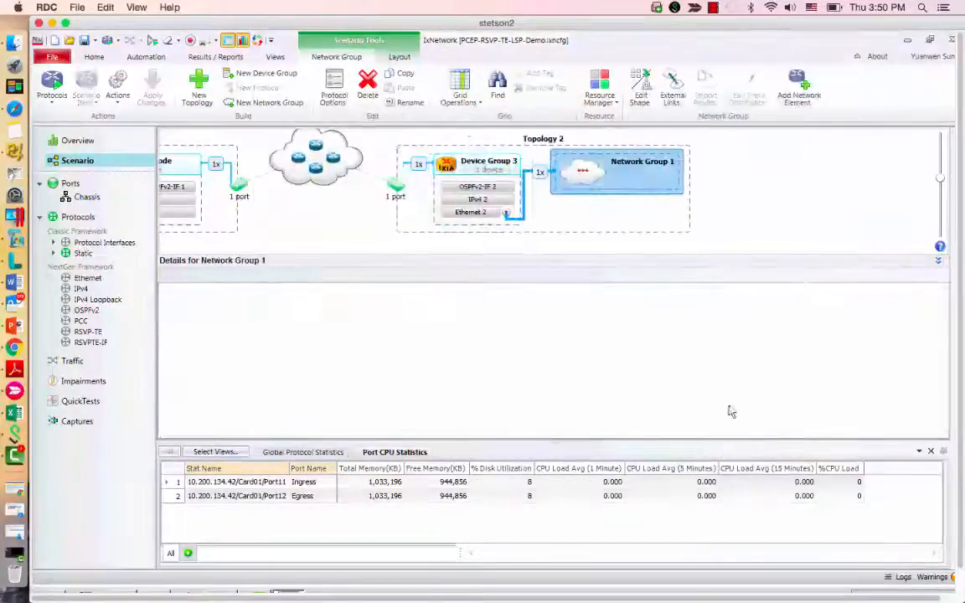
# Add a device group running RSVP-TE behind Network Group 1.
pyautogui.moveTo(636, 163)
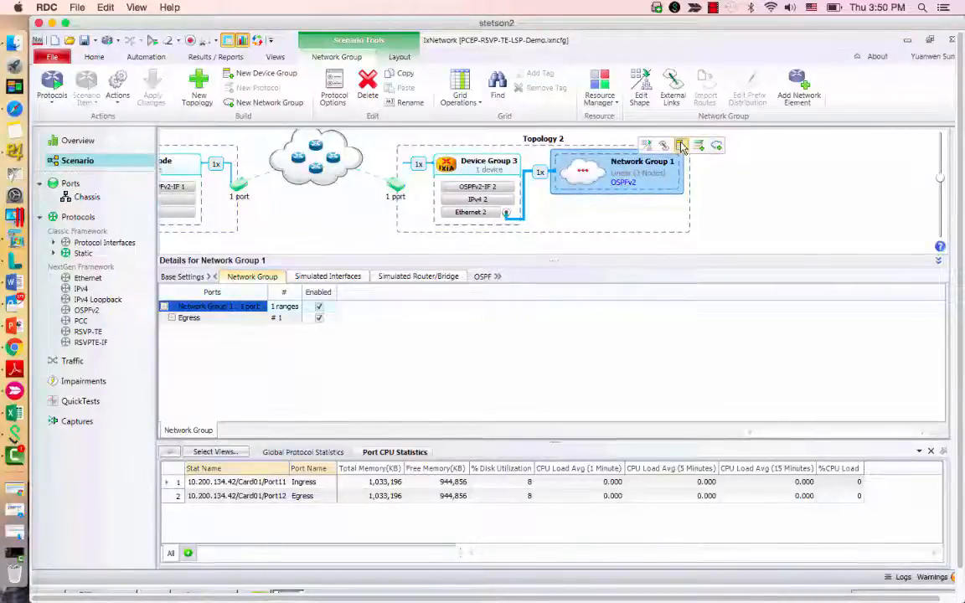
pyautogui.click(696, 146)
pyautogui.moveTo(529, 220); pyautogui.dragTo(534, 238)
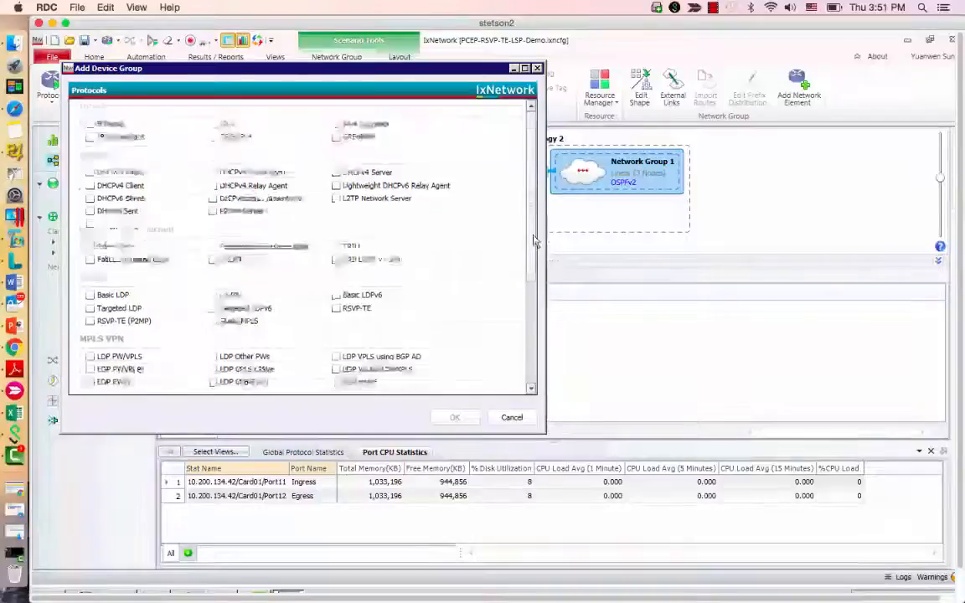
pyautogui.click(337, 305)
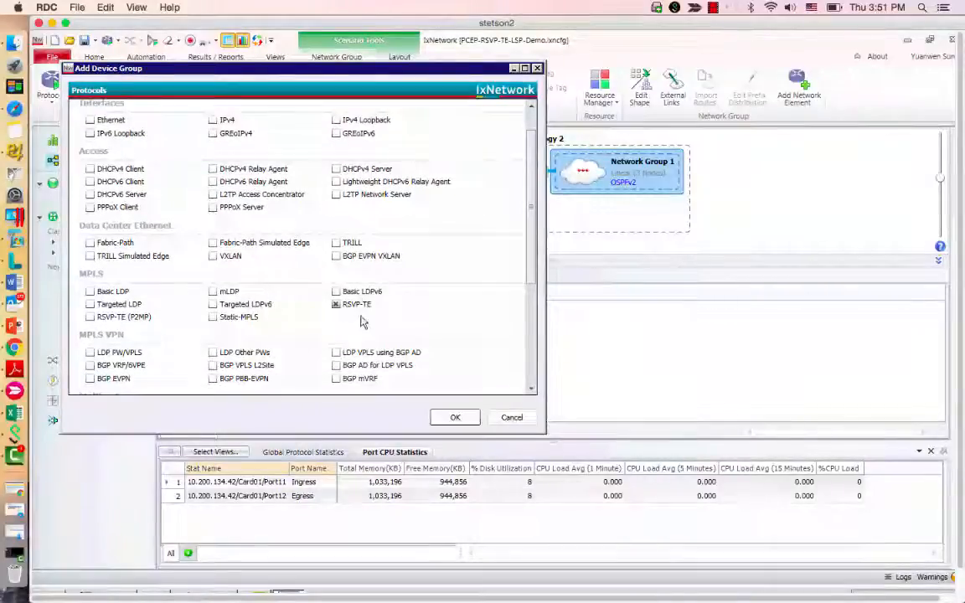
pyautogui.click(455, 417)
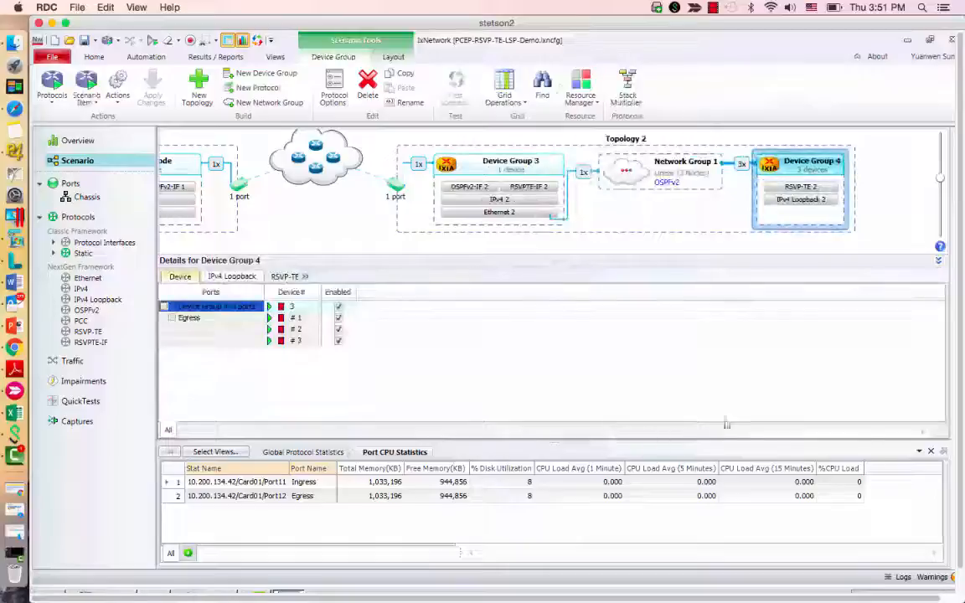
# Set the device group multiplier of Device Group 4 to 1.
pyautogui.click(742, 166)
pyautogui.write('1')
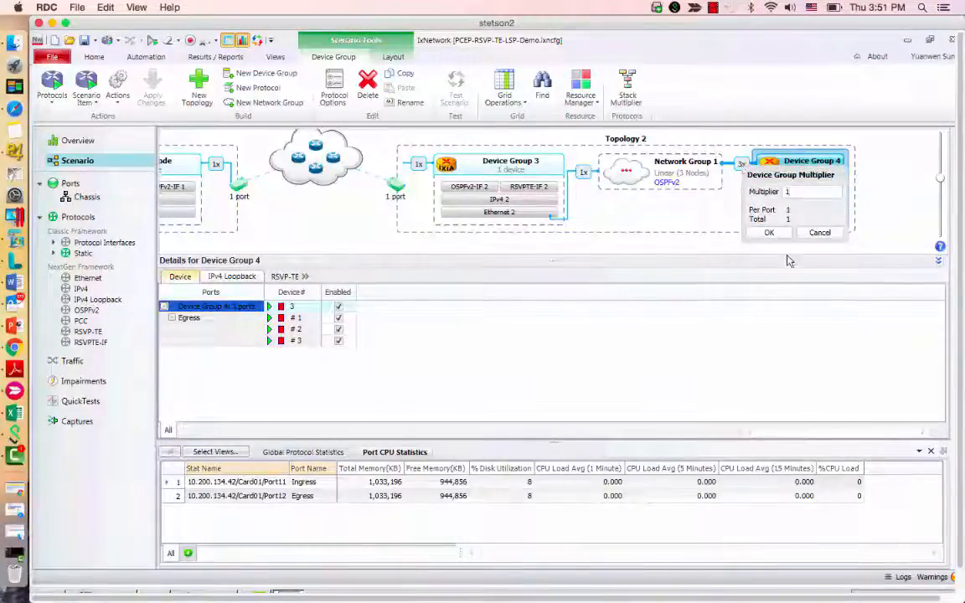
pyautogui.click(769, 233)
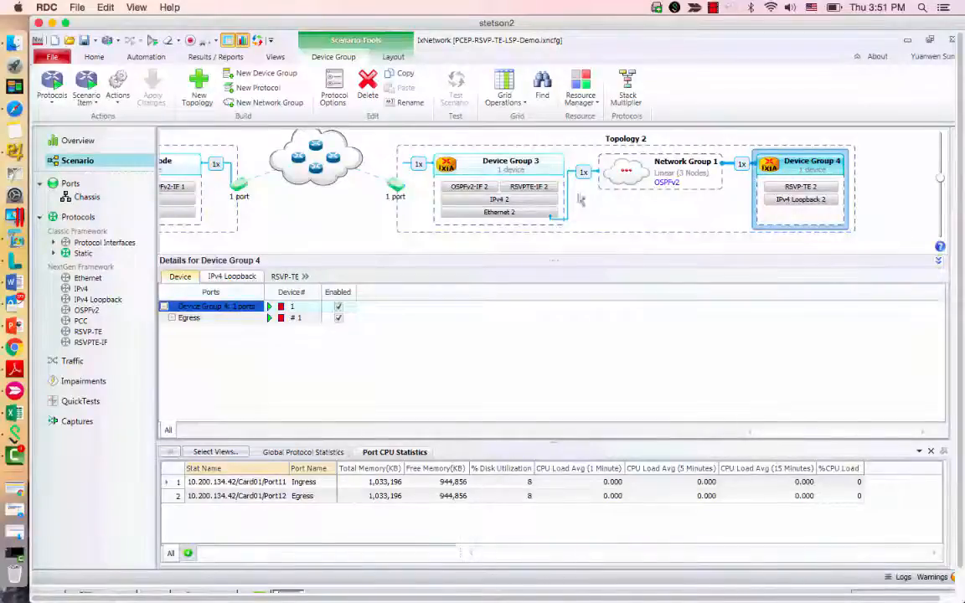
# Rename Topology 2 as "Egress Topology".
pyautogui.moveTo(545, 157)
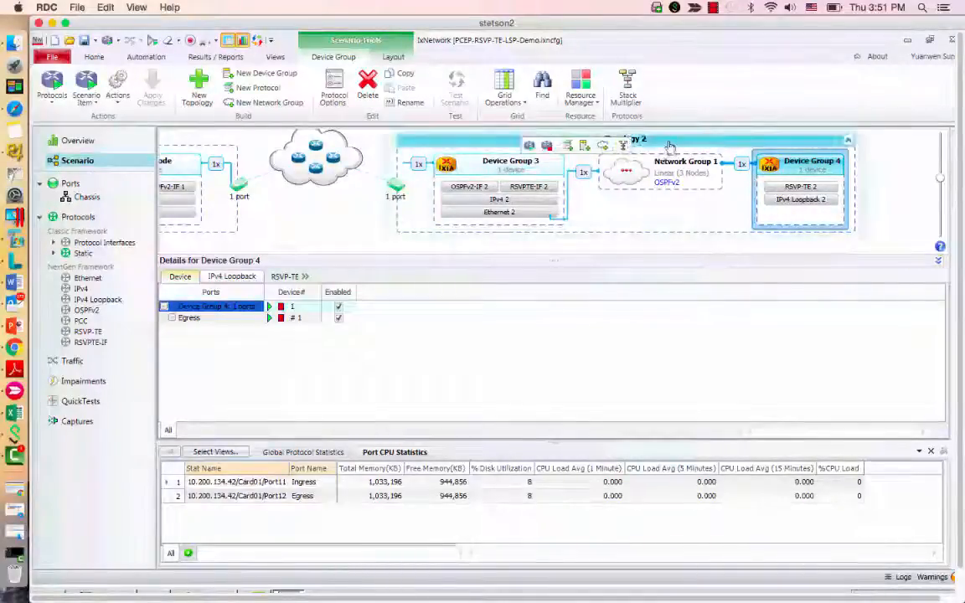
pyautogui.click(631, 140)
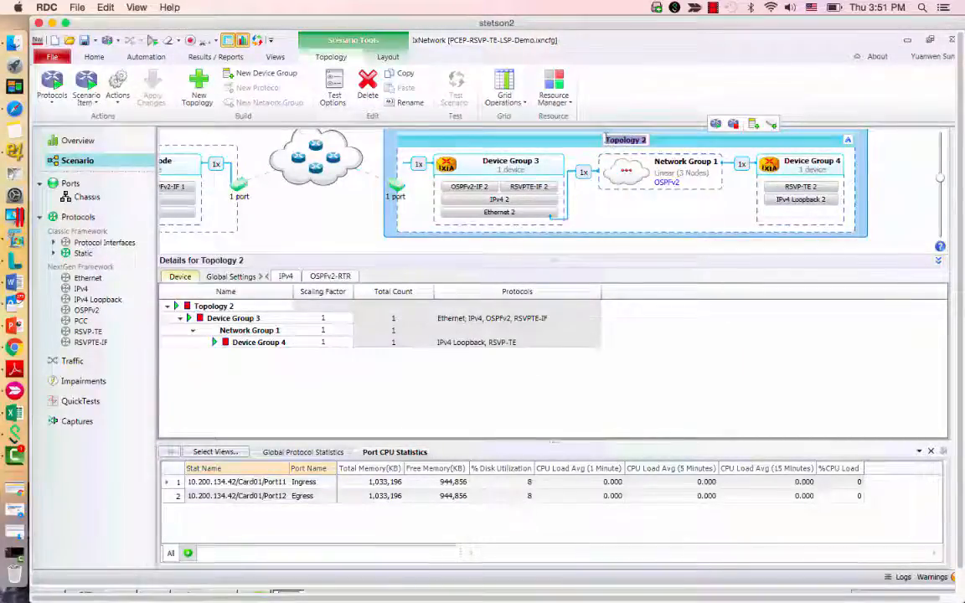
pyautogui.write('Egress Topology')
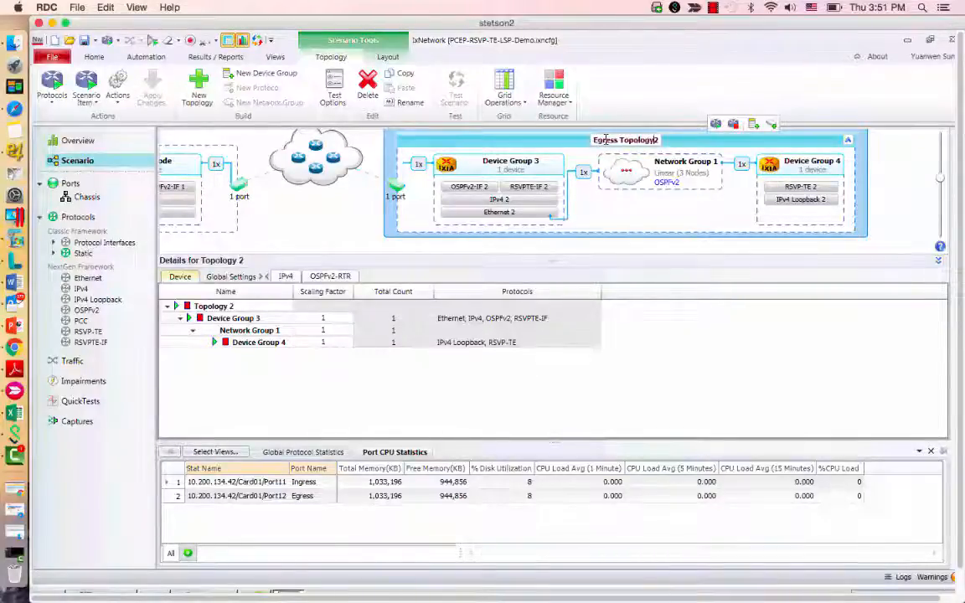
pyautogui.press('Delete')
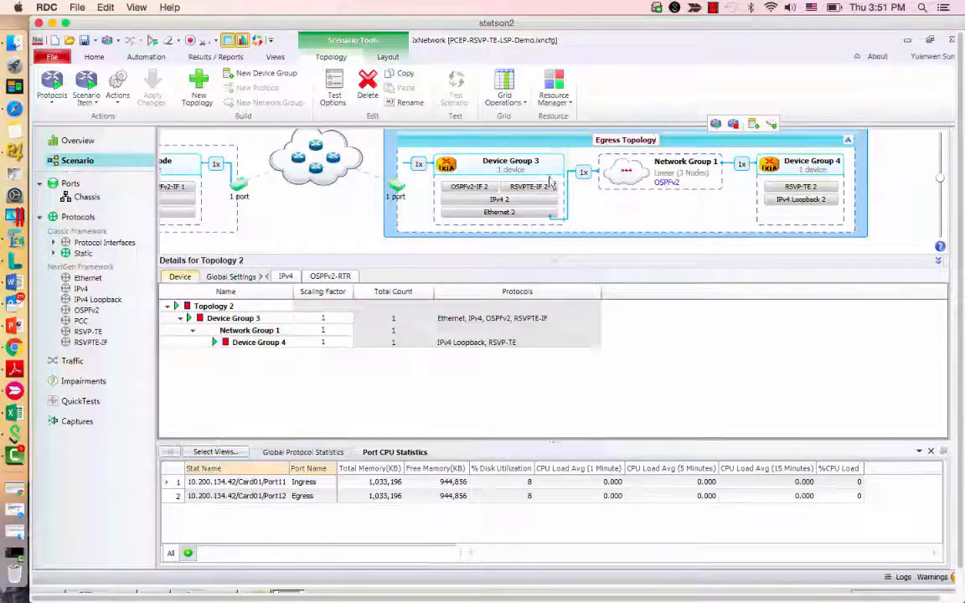
# Rename Device Group 3 as "Transit Node 2".
pyautogui.click(511, 166)
pyautogui.click(505, 163)
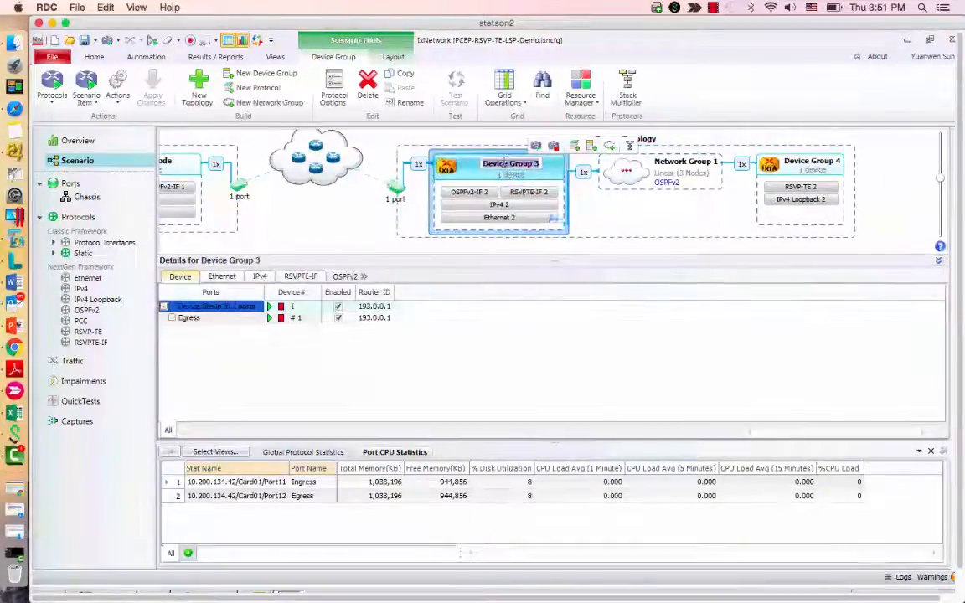
pyautogui.write('Transit Node 2')
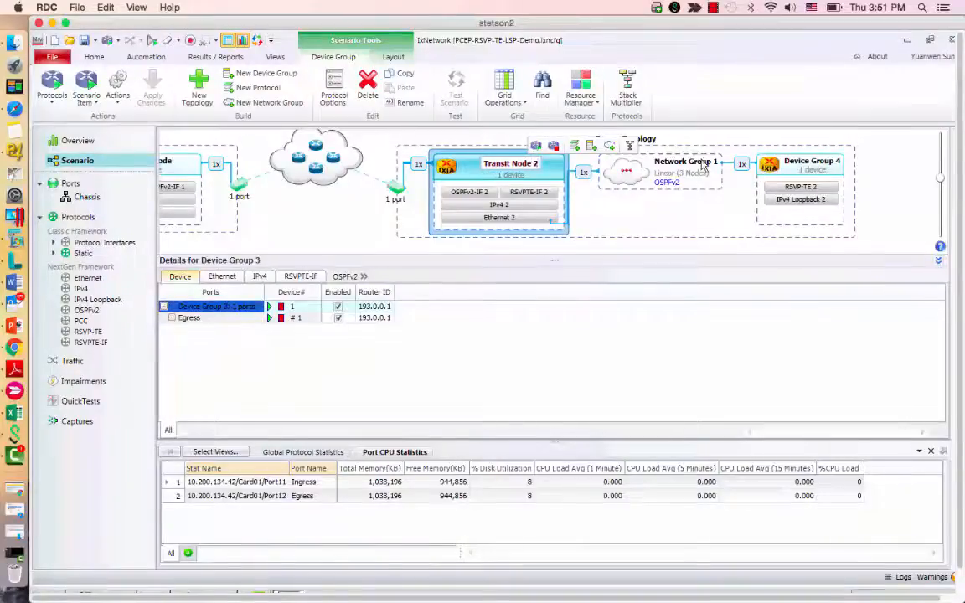
# Rename Network Group 1 as "Simulated Topology".
pyautogui.click(687, 165)
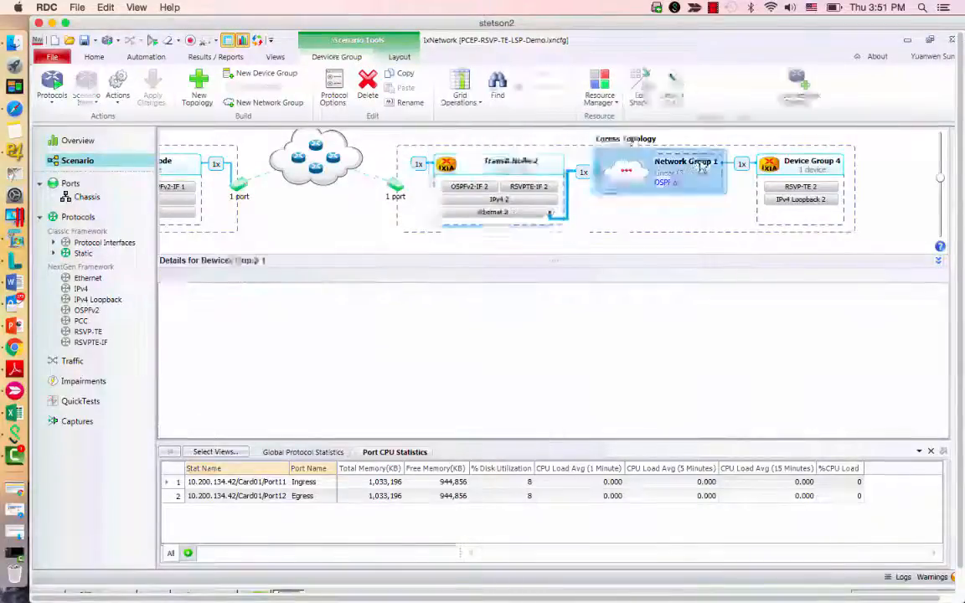
pyautogui.click(688, 162)
pyautogui.write('Sim')
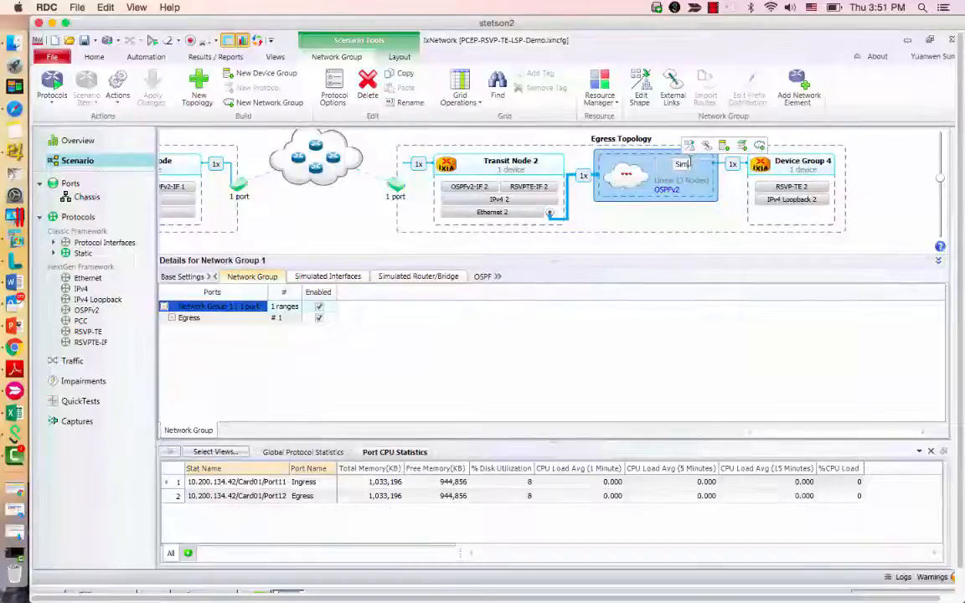
pyautogui.write('ulated To')
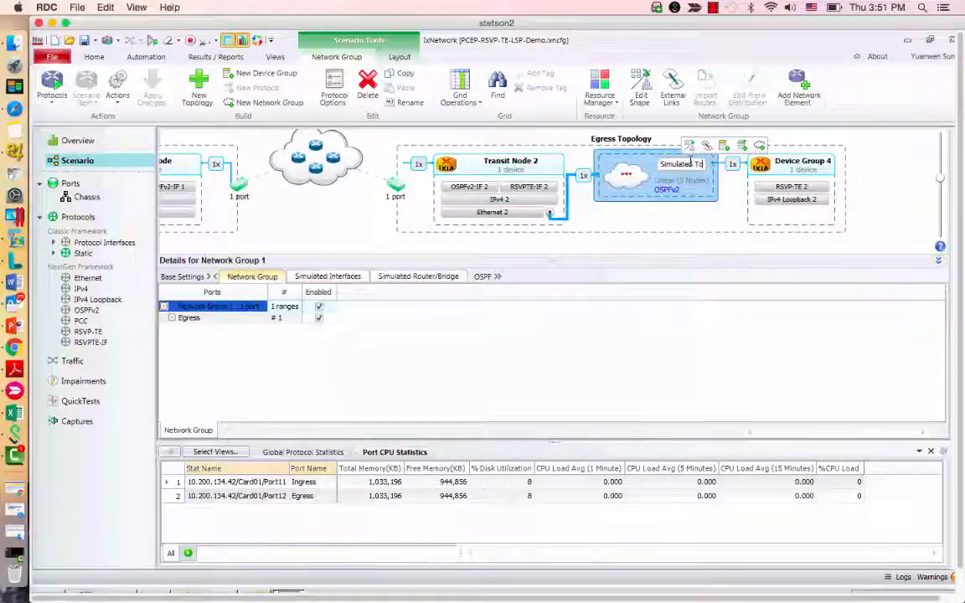
pyautogui.write('pology')
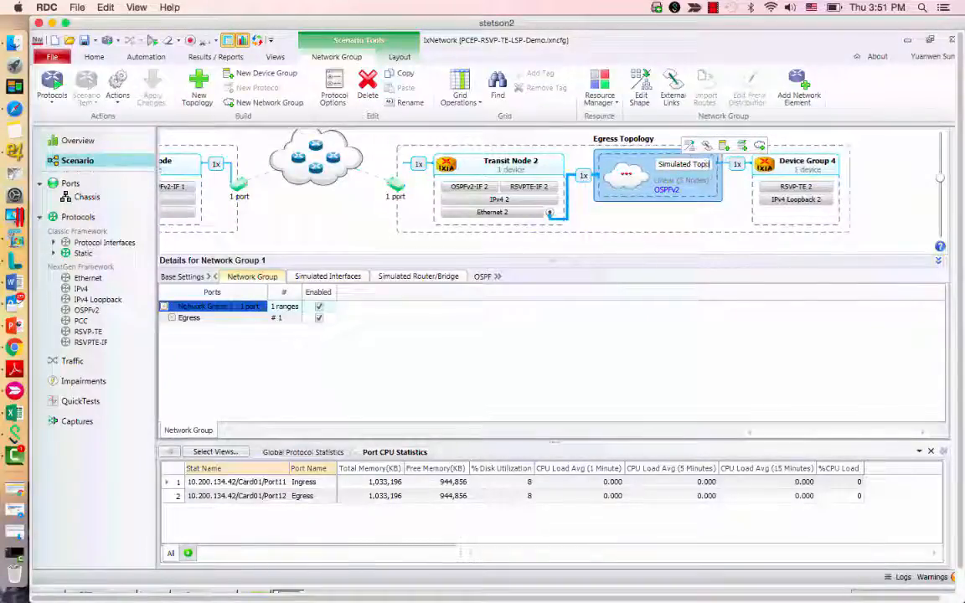
# Rename Device Group 4 as "Tunnel Egress".
pyautogui.click(817, 164)
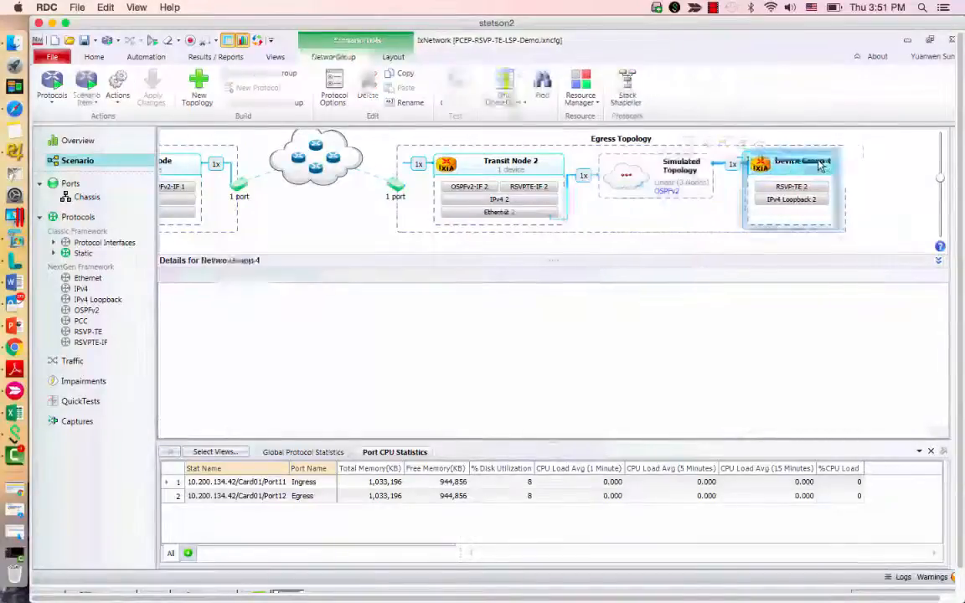
pyautogui.write('Tu')
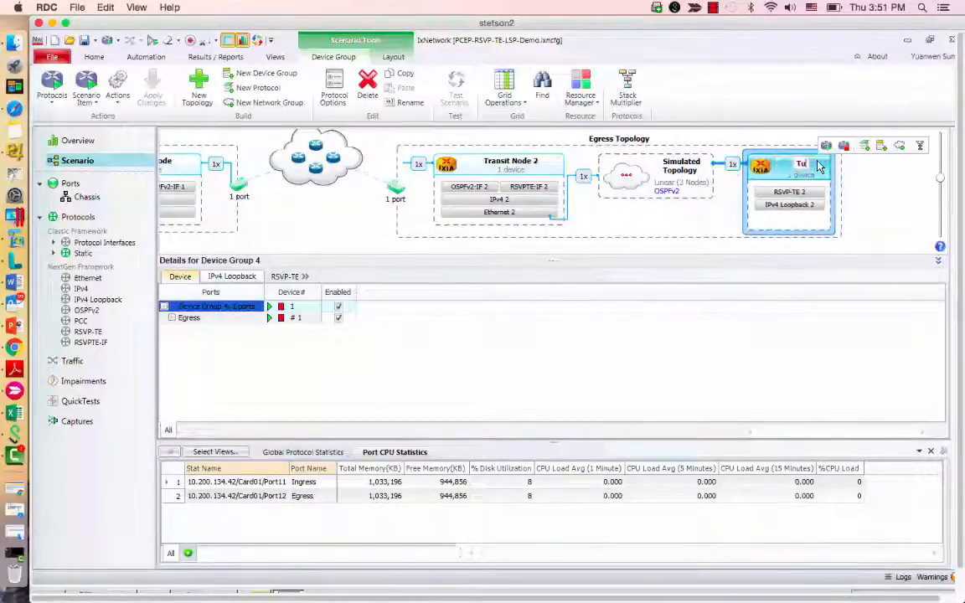
pyautogui.write('nnel Egress')
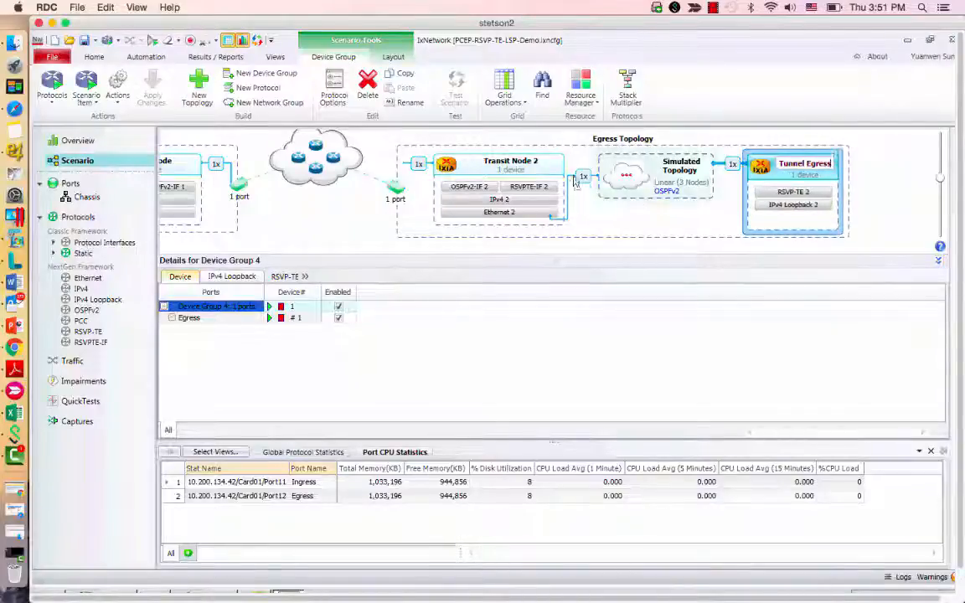
# Set Transit Node 2's IPv4 address to 100.1.0.2.
pyautogui.click(496, 164)
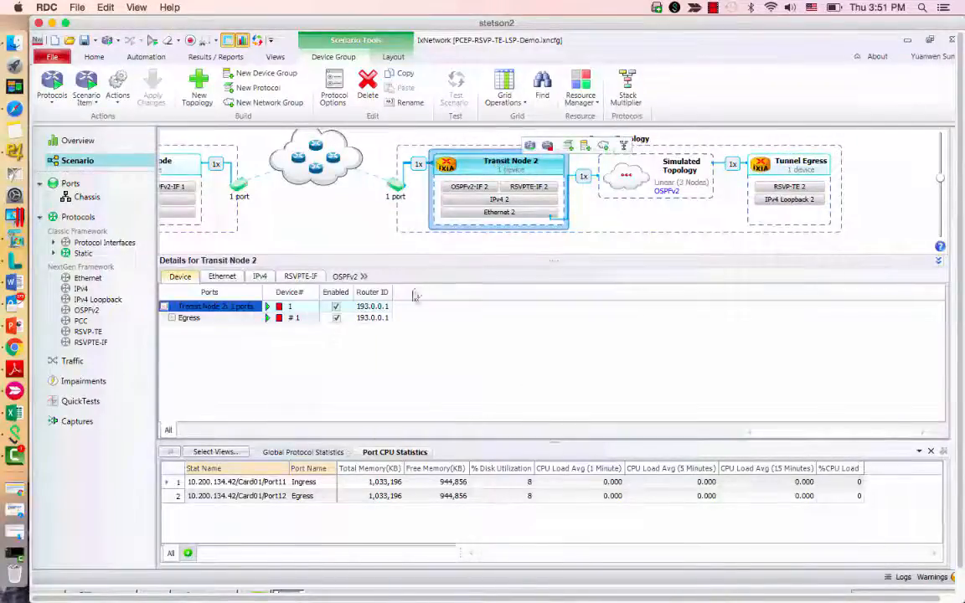
pyautogui.click(260, 277)
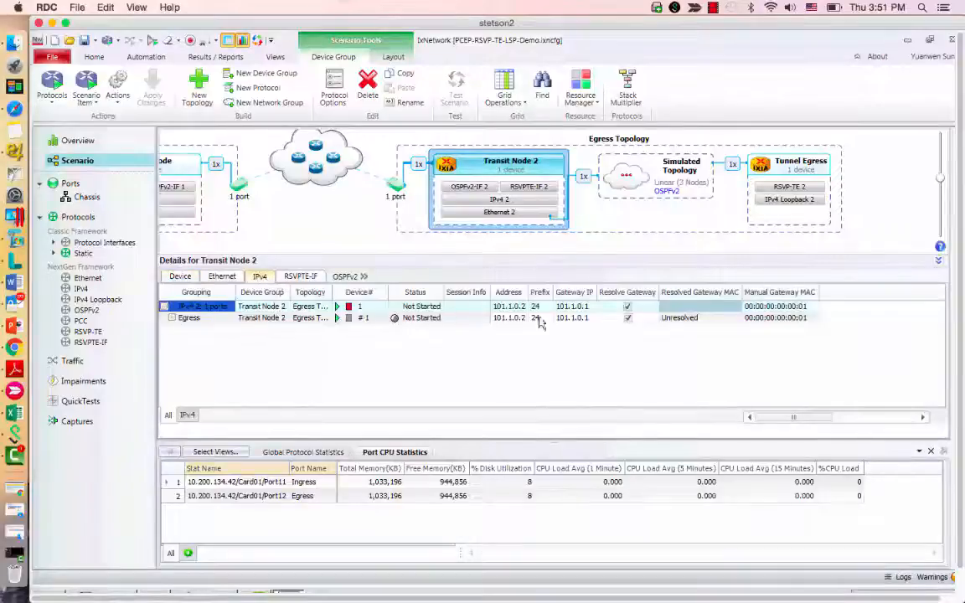
pyautogui.moveTo(528, 290); pyautogui.dragTo(542, 290)
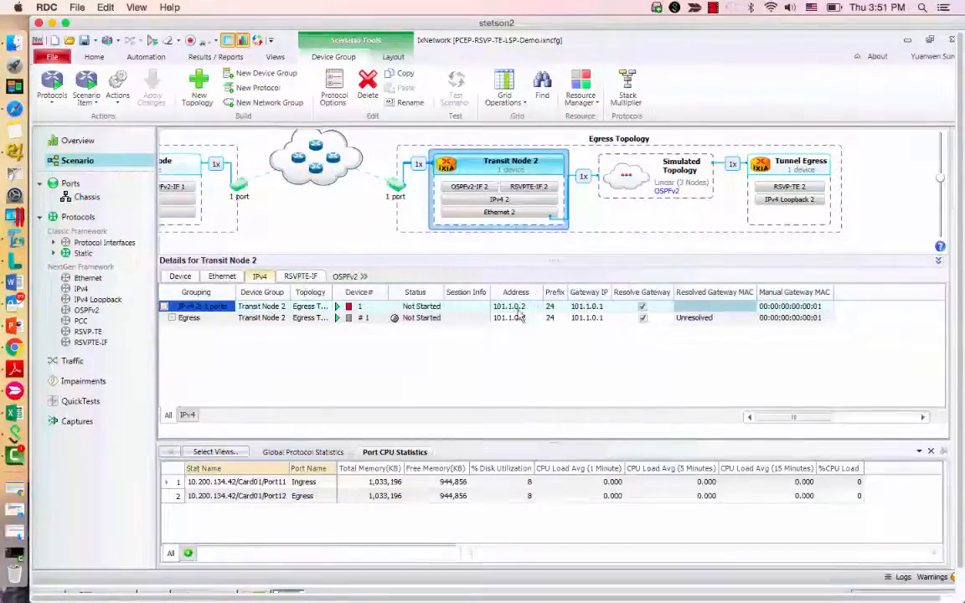
pyautogui.doubleClick(513, 307)
pyautogui.click(508, 307)
pyautogui.write('0')
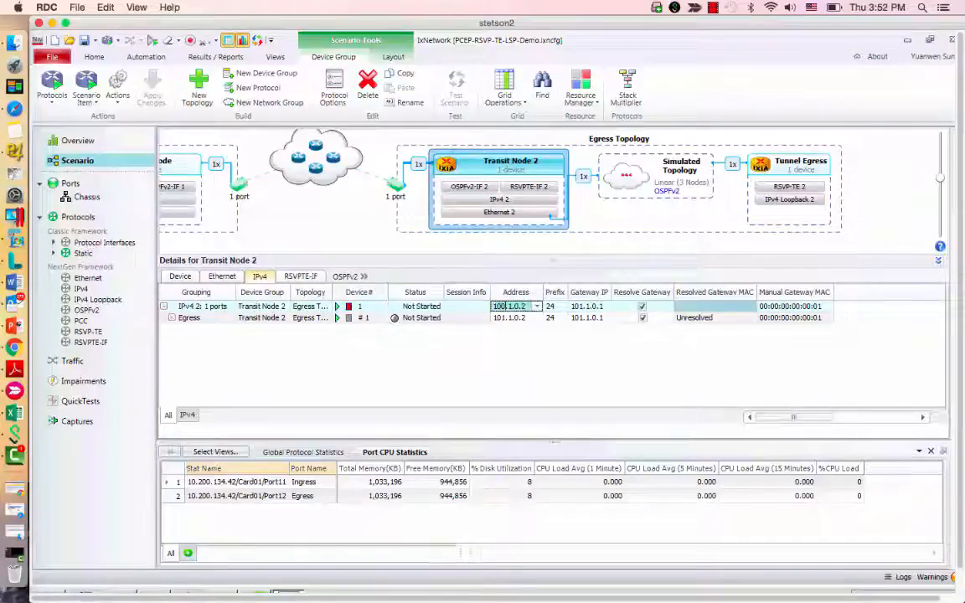
pyautogui.press('Tab')
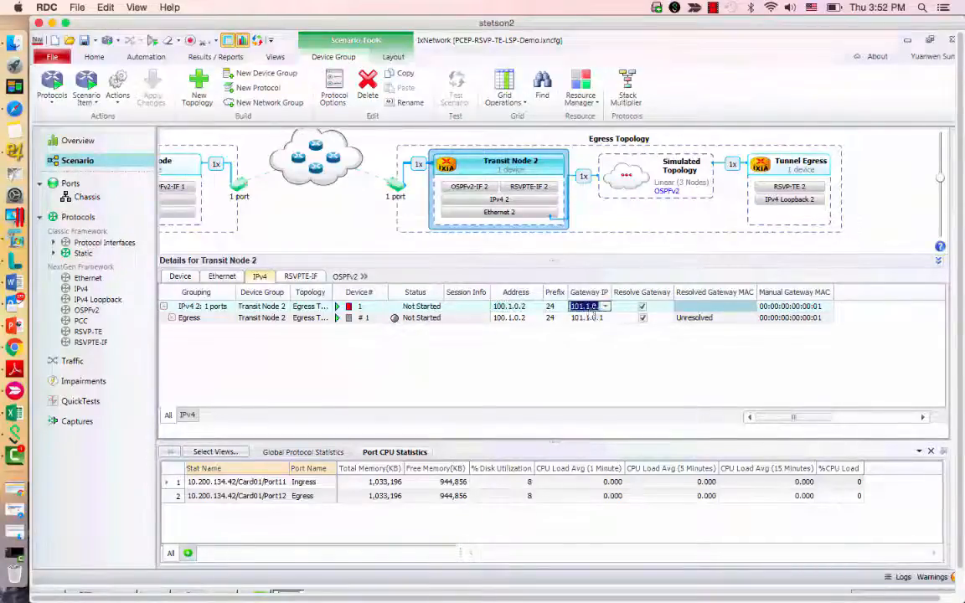
# Set Transit Node 2's IPv4 gateway IP to 100.1.0.1.
pyautogui.click(584, 307)
pyautogui.press('BackSpace')
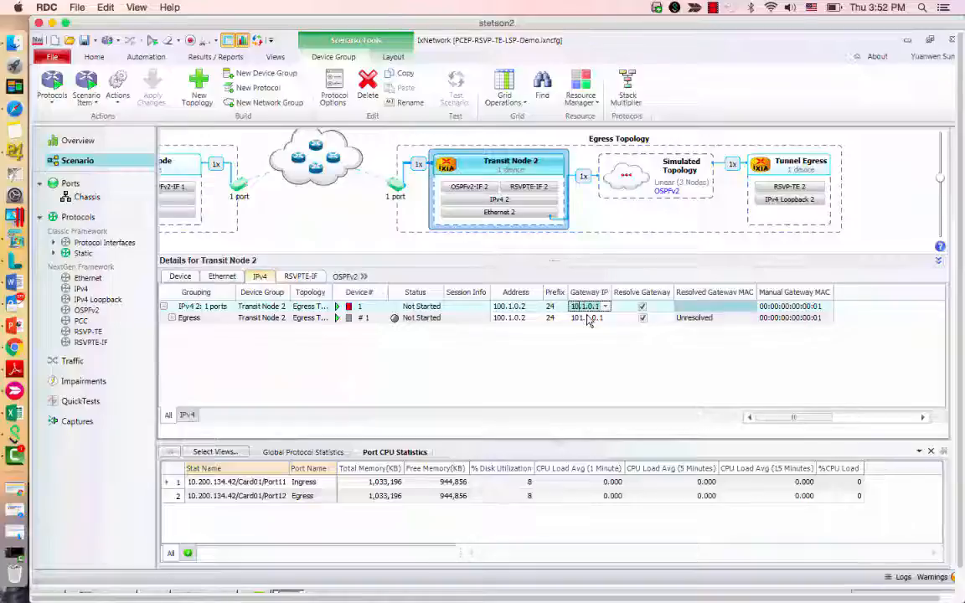
pyautogui.write('0')
pyautogui.click(604, 319)
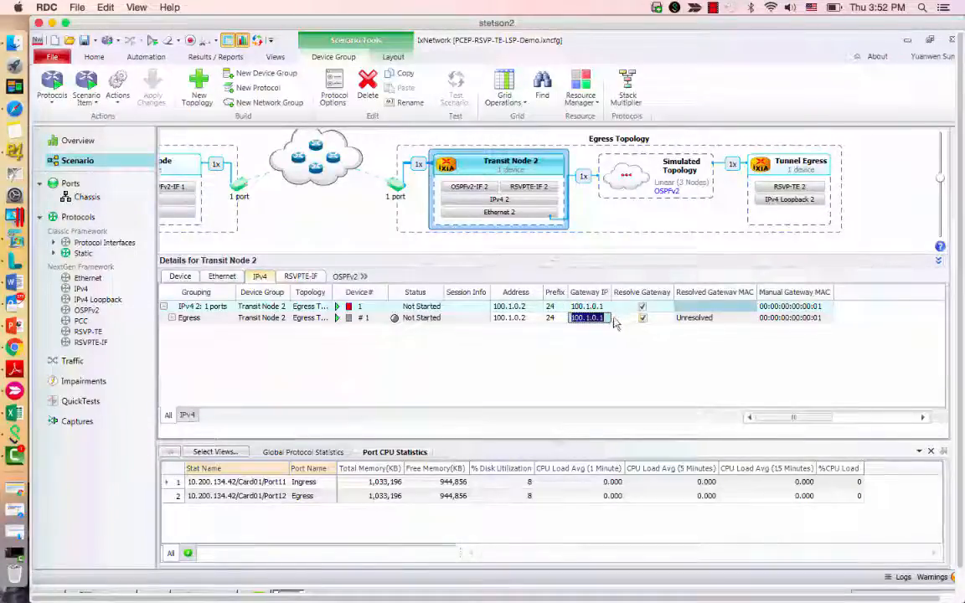
# Check Transit Node 2's basic RSVPTE-IF settings and set its OSPFv2 interface network type to Point to Point.
pyautogui.click(303, 277)
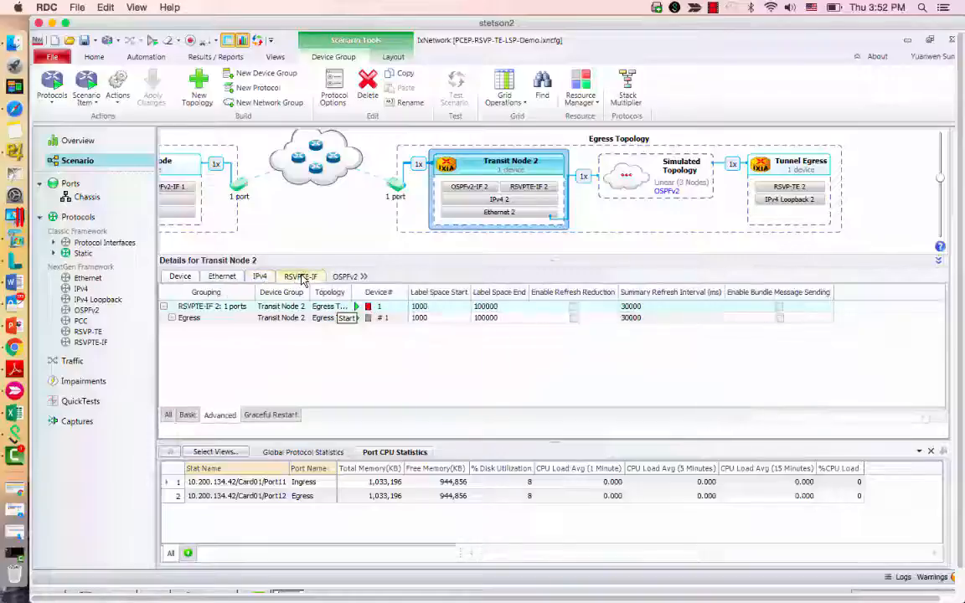
pyautogui.click(187, 415)
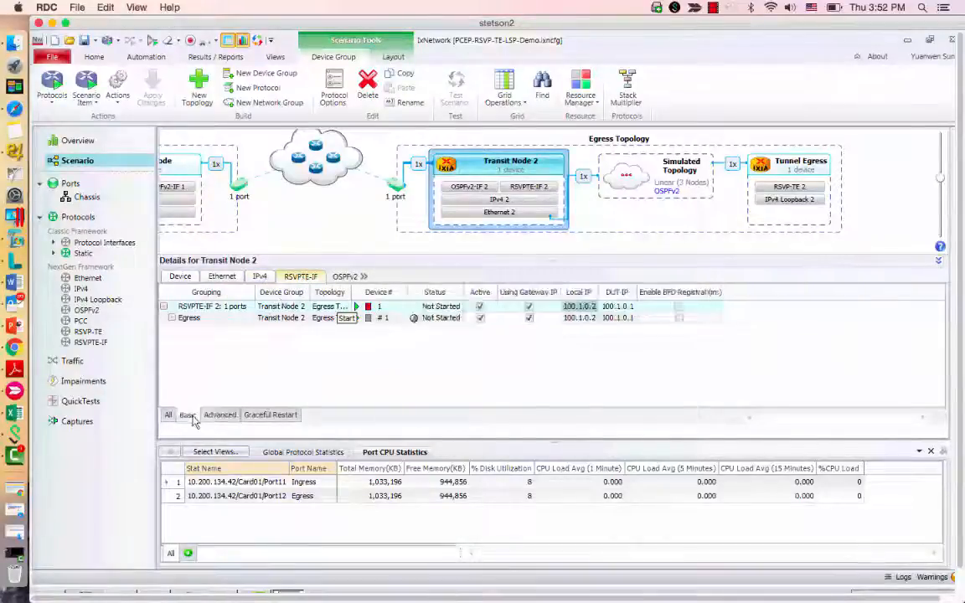
pyautogui.click(363, 277)
pyautogui.click(549, 276)
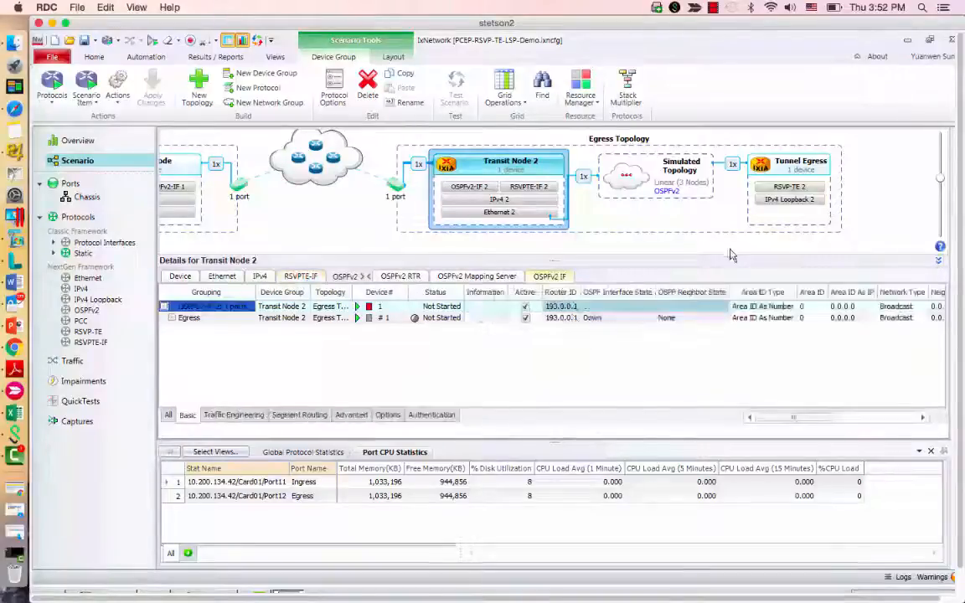
pyautogui.click(897, 307)
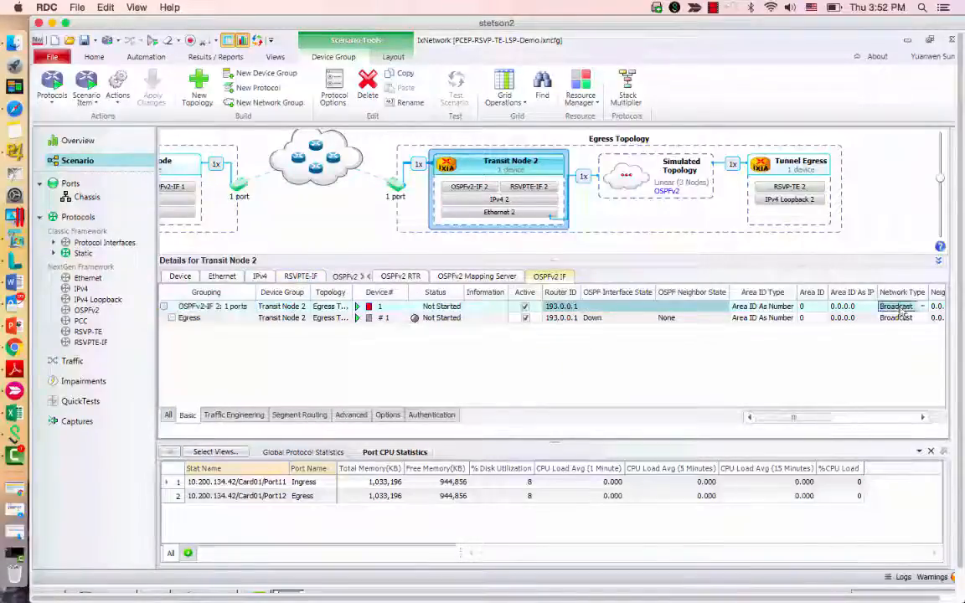
pyautogui.click(921, 307)
pyautogui.click(903, 317)
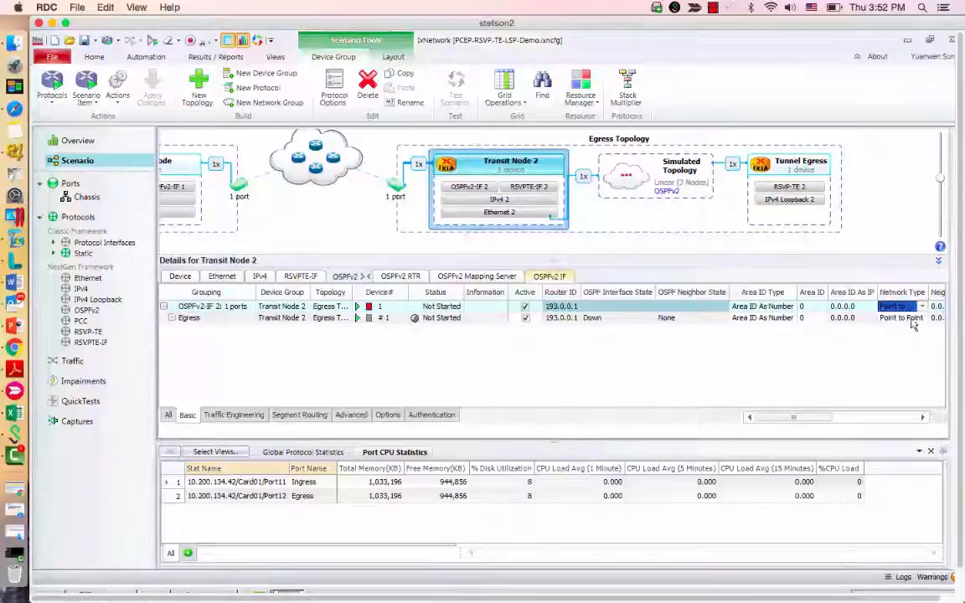
pyautogui.click(855, 318)
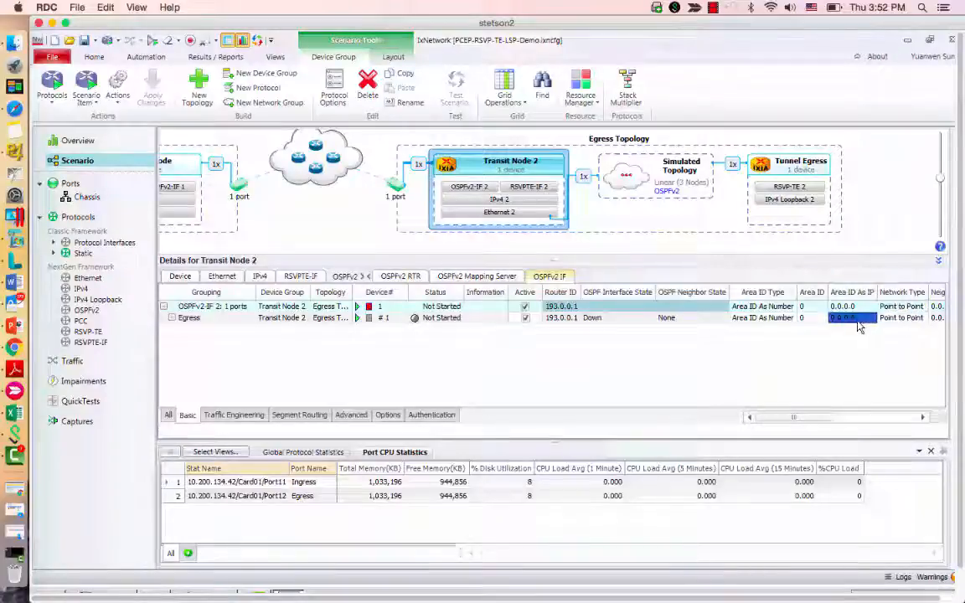
# Make the Simulated Topology's router IDs increment from 3.3.3.1, and review its simulated interfaces and OSPF simulated topology settings.
pyautogui.click(649, 182)
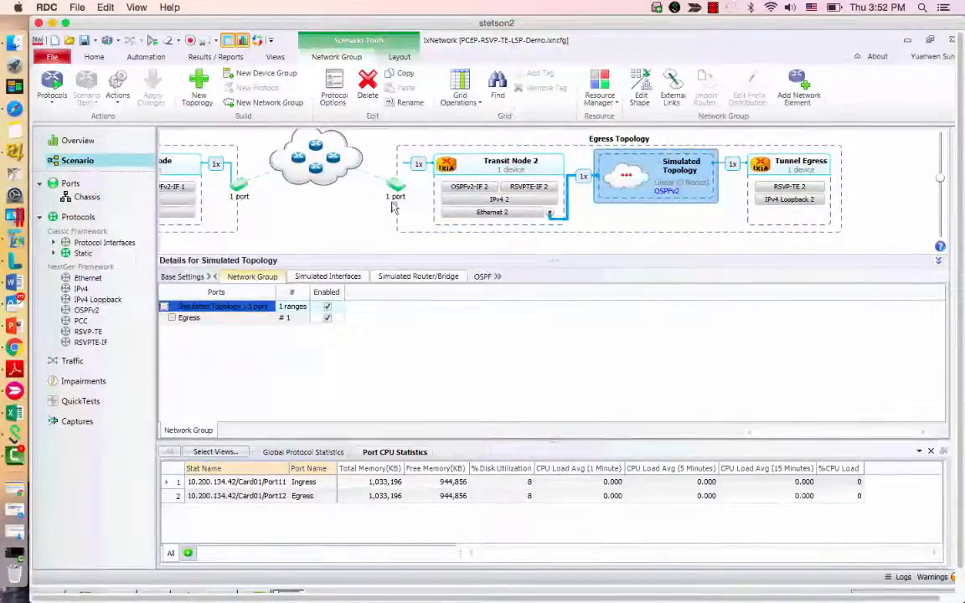
pyautogui.click(418, 278)
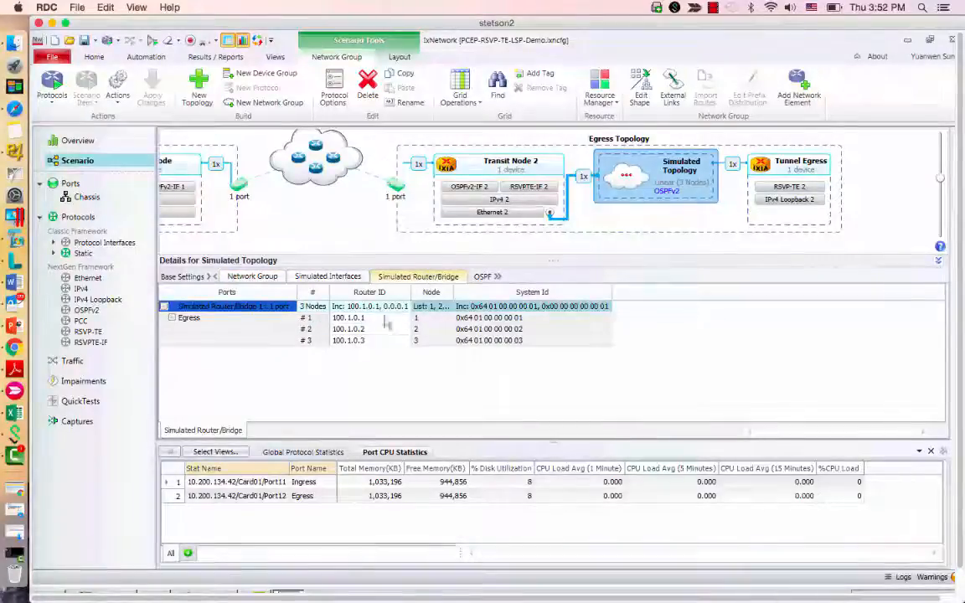
pyautogui.click(372, 310)
pyautogui.click(371, 308)
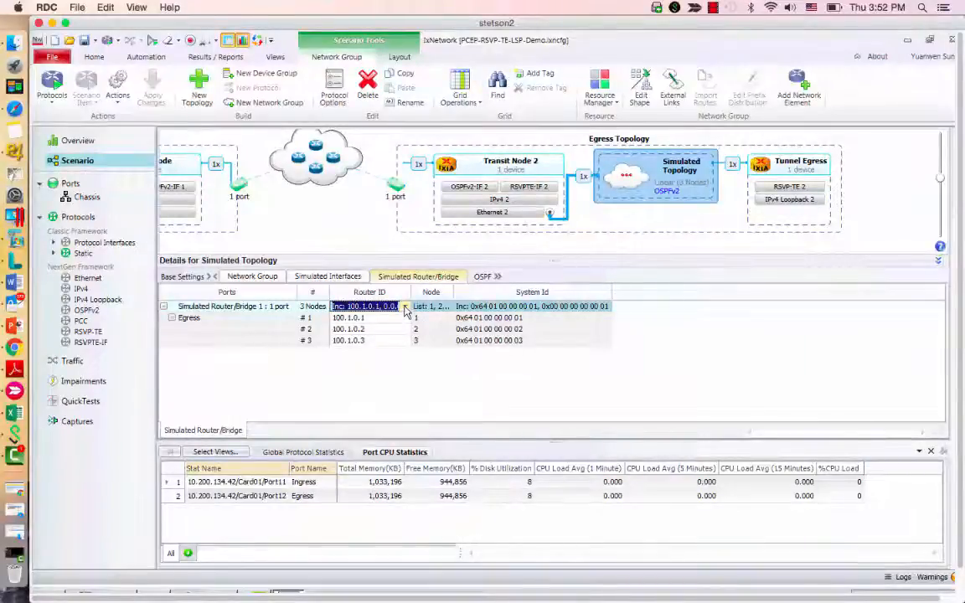
pyautogui.click(405, 309)
pyautogui.moveTo(508, 329); pyautogui.dragTo(443, 328)
pyautogui.write('3.3.3.1')
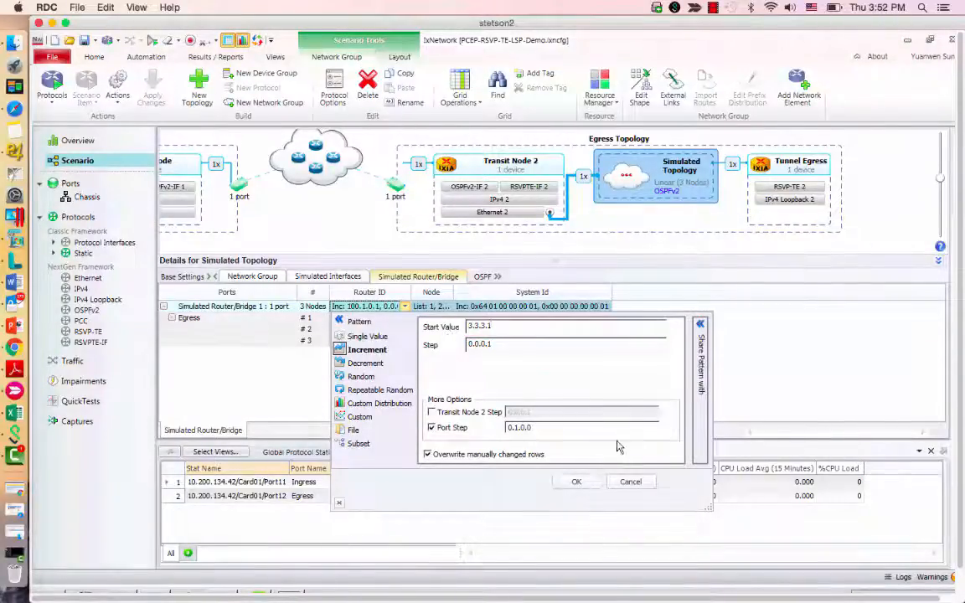
pyautogui.click(576, 482)
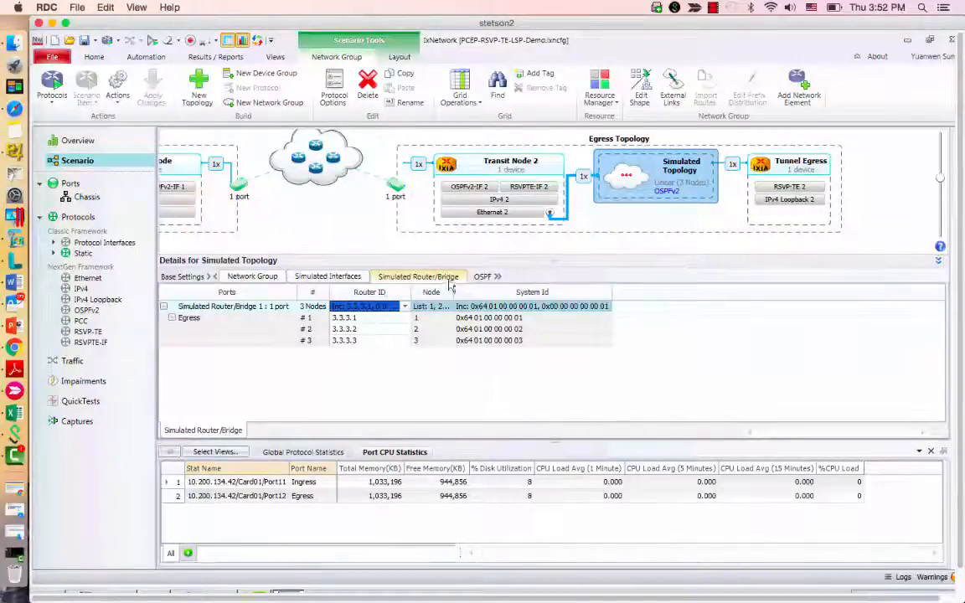
pyautogui.click(345, 278)
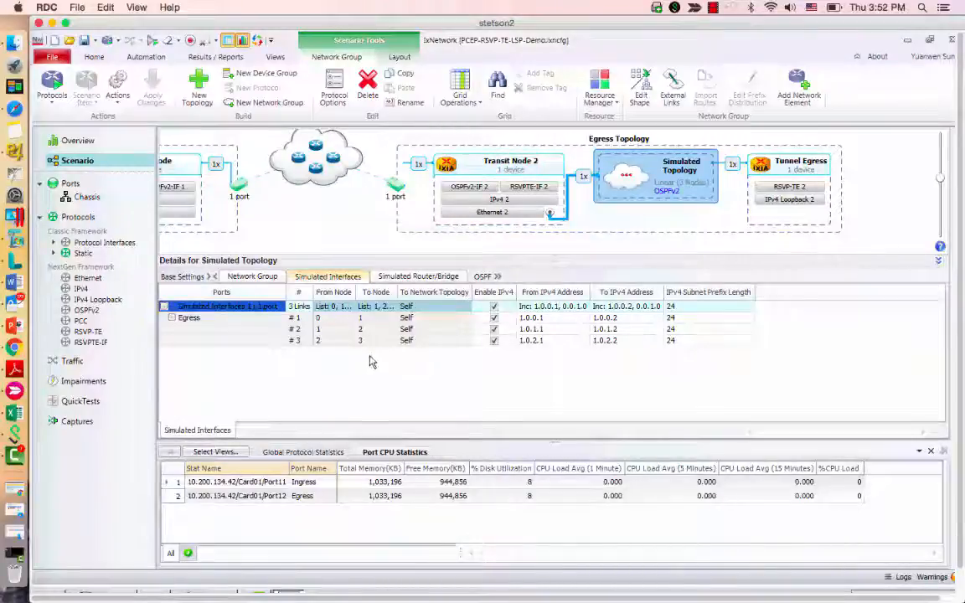
pyautogui.click(497, 277)
pyautogui.click(549, 278)
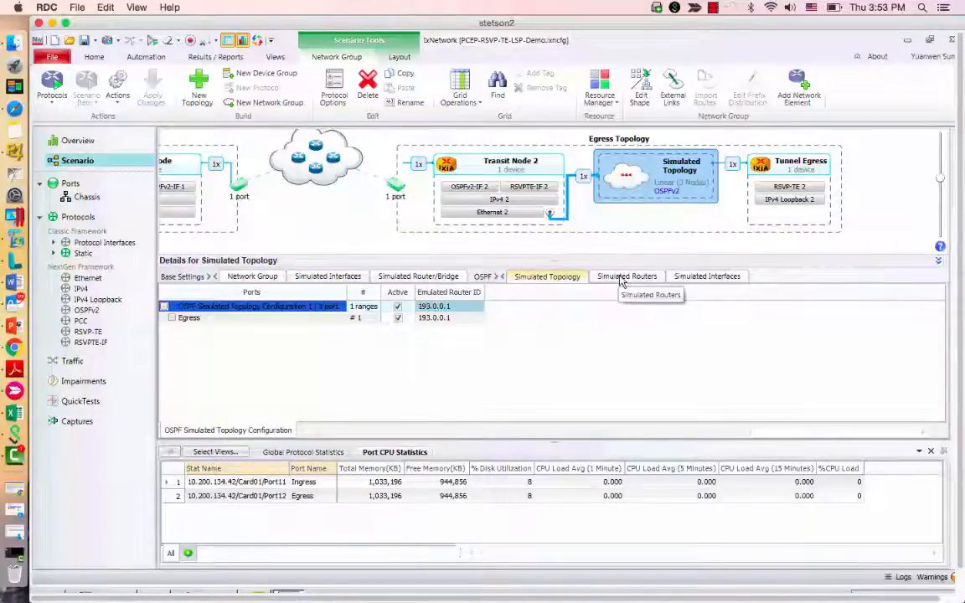
# Set the Tunnel Egress device group's IPv4 loopback address to 3.3.3.3.
pyautogui.moveTo(767, 164)
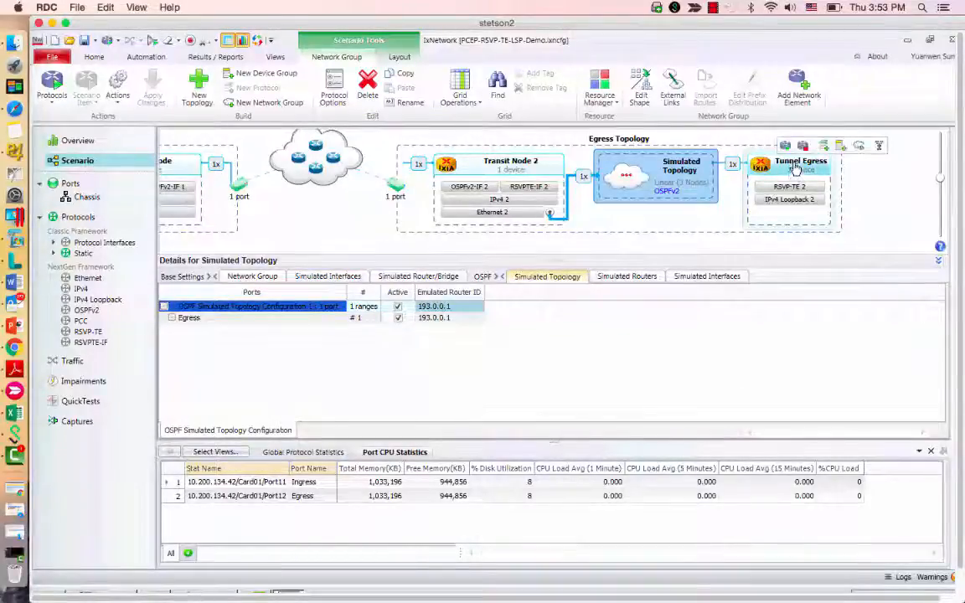
pyautogui.click(796, 168)
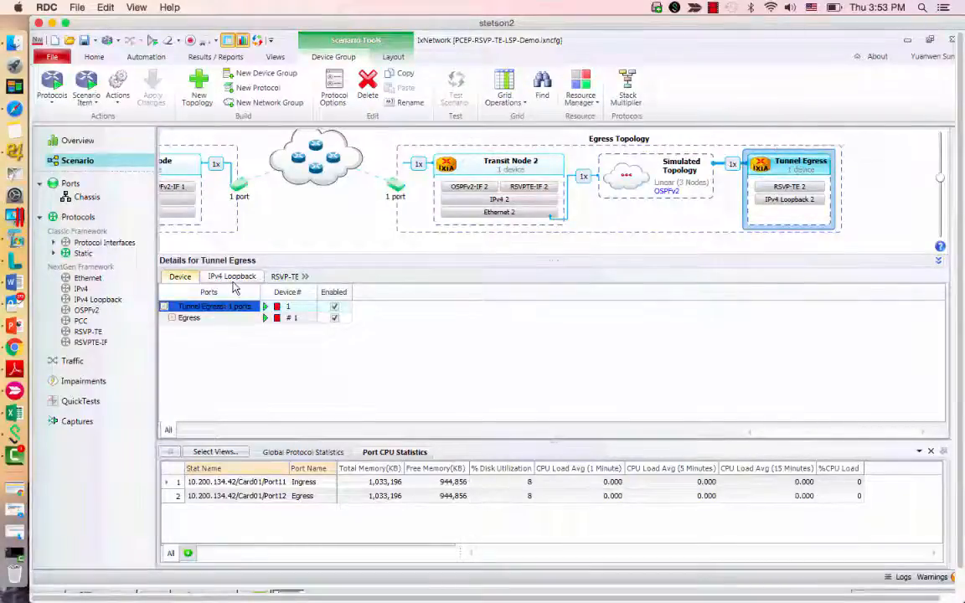
pyautogui.click(232, 278)
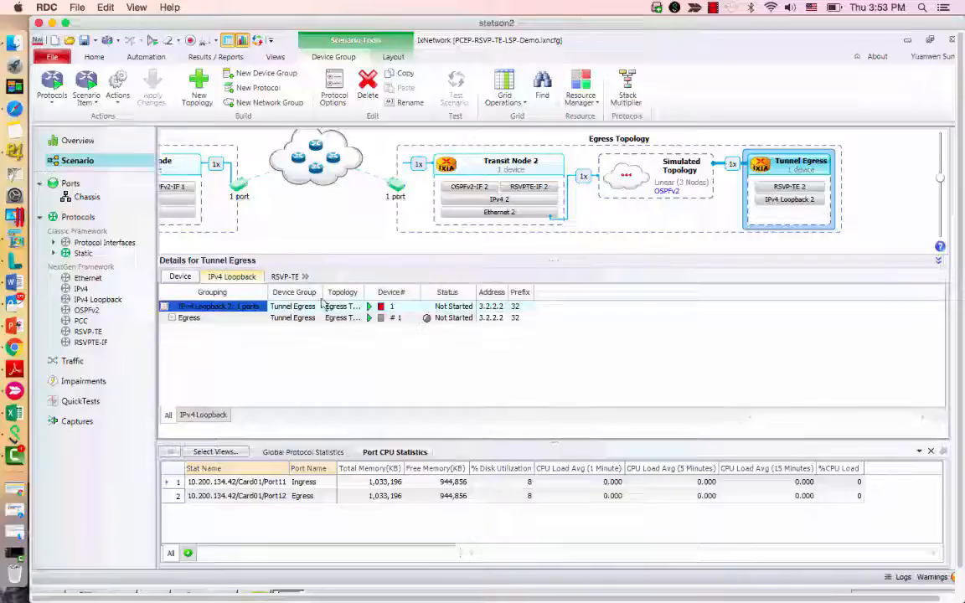
pyautogui.moveTo(508, 292); pyautogui.dragTo(520, 292)
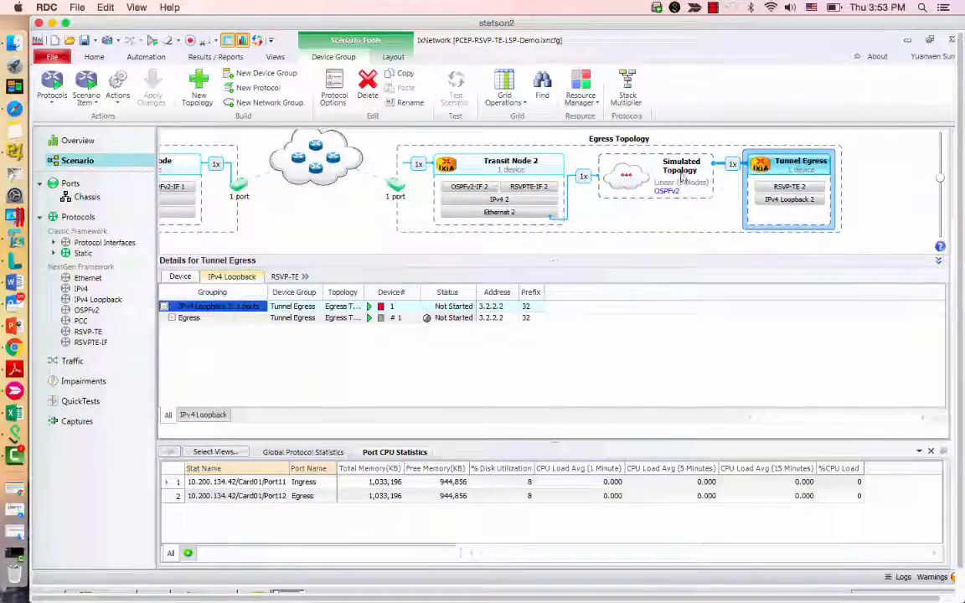
pyautogui.click(493, 307)
pyautogui.write('3.3')
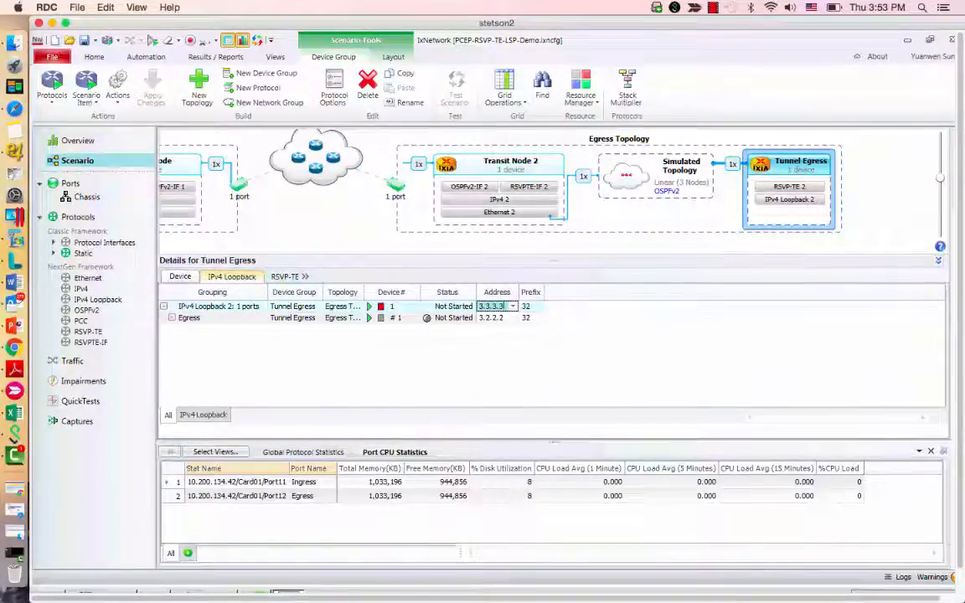
pyautogui.click(496, 318)
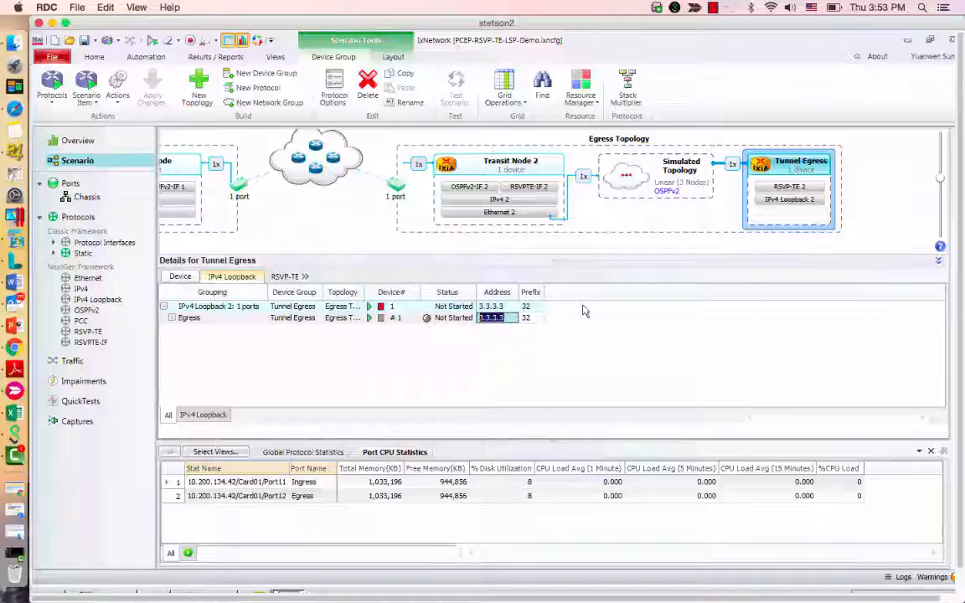
# Edit the P2P ingress LSP count in Tunnel Egress's RSVP-TE LSP settings.
pyautogui.click(307, 277)
pyautogui.click(345, 277)
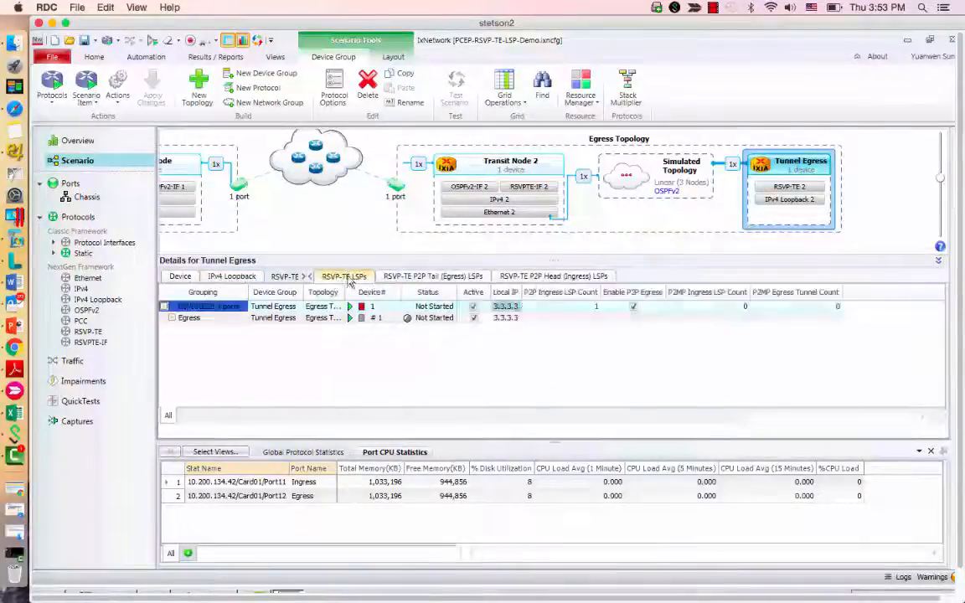
pyautogui.click(596, 307)
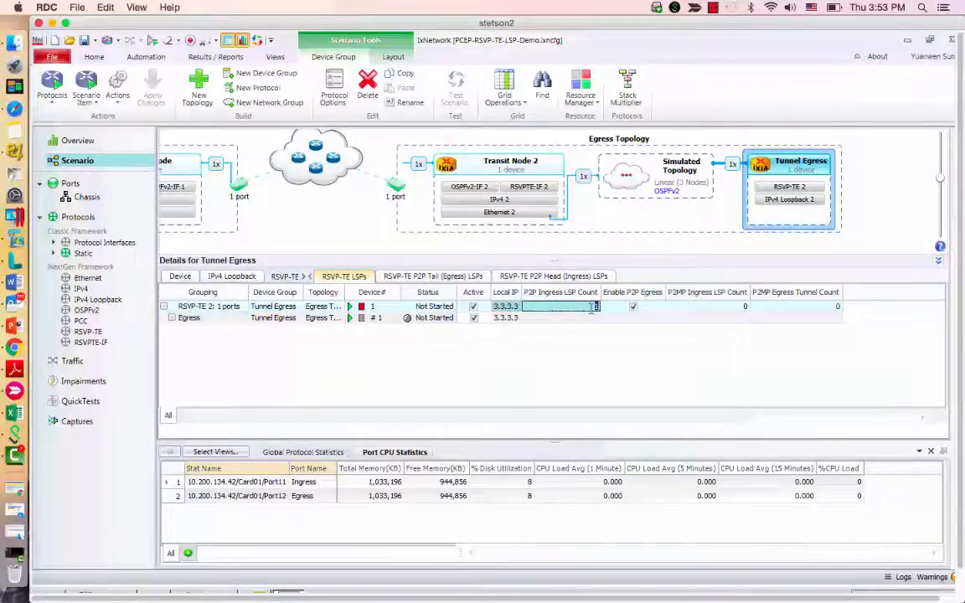
pyautogui.click(702, 318)
# Review the basic settings of Tunnel Egress's RSVP-TE P2P tail LSPs and set their number of RRO sub-objects to 2.
pyautogui.click(432, 276)
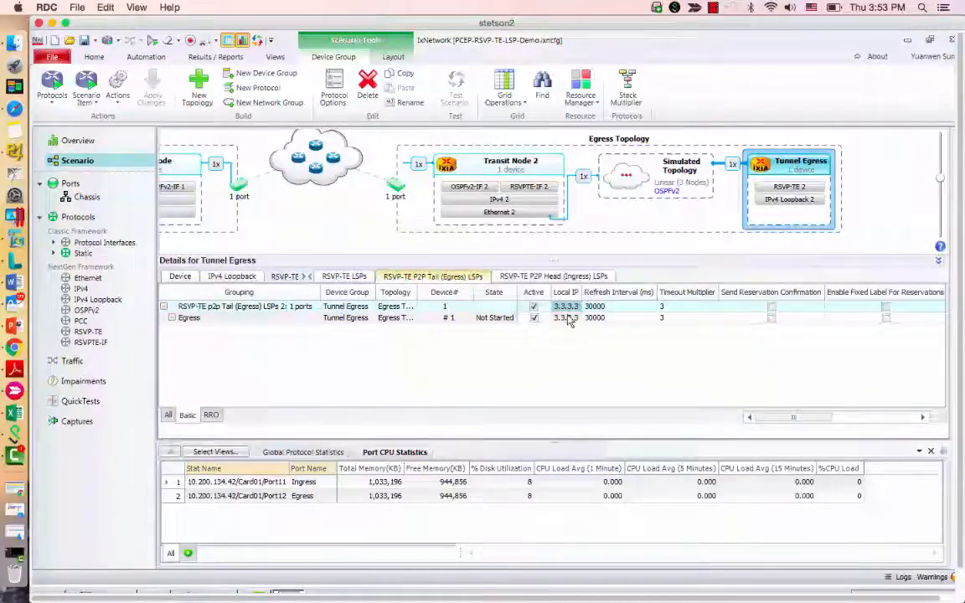
pyautogui.moveTo(776, 420)
pyautogui.mouseDown()
pyautogui.moveTo(901, 422)
pyautogui.moveTo(772, 423)
pyautogui.mouseUp()
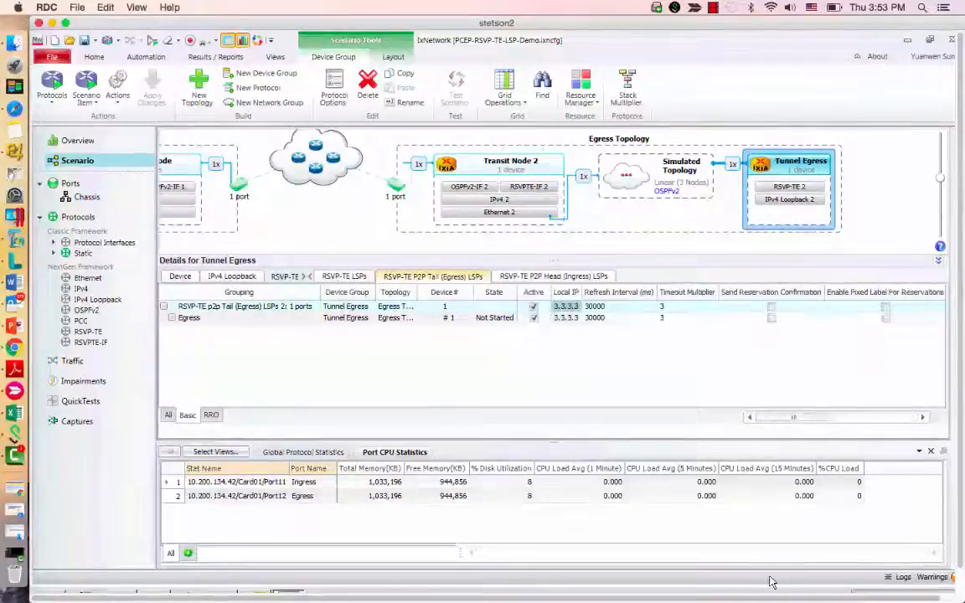
pyautogui.click(211, 416)
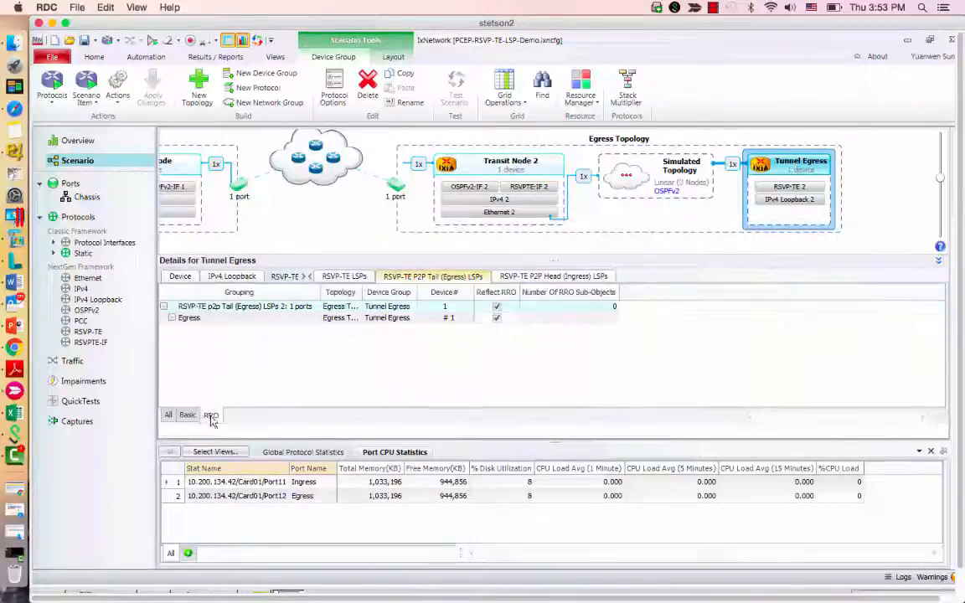
pyautogui.click(591, 309)
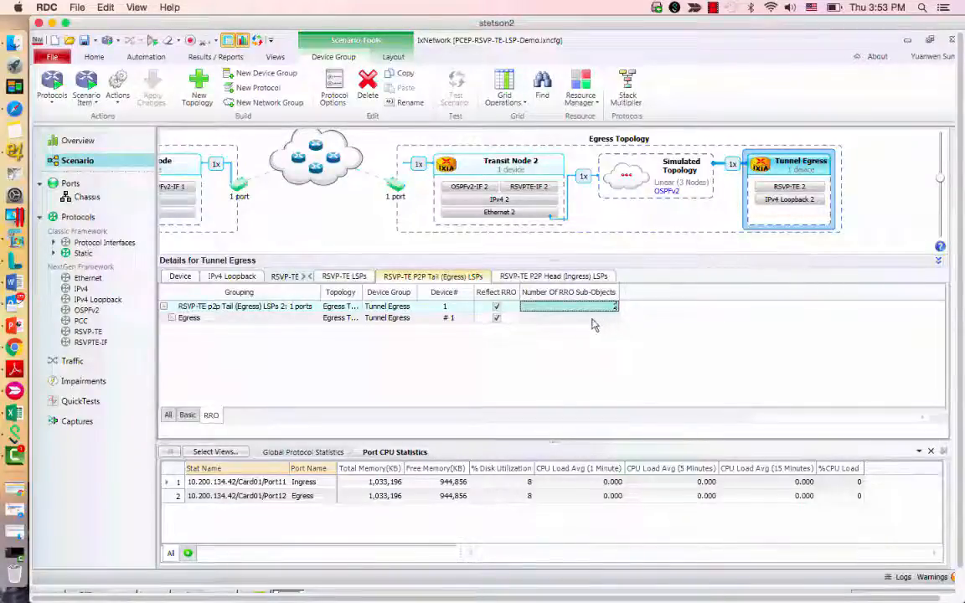
pyautogui.click(595, 322)
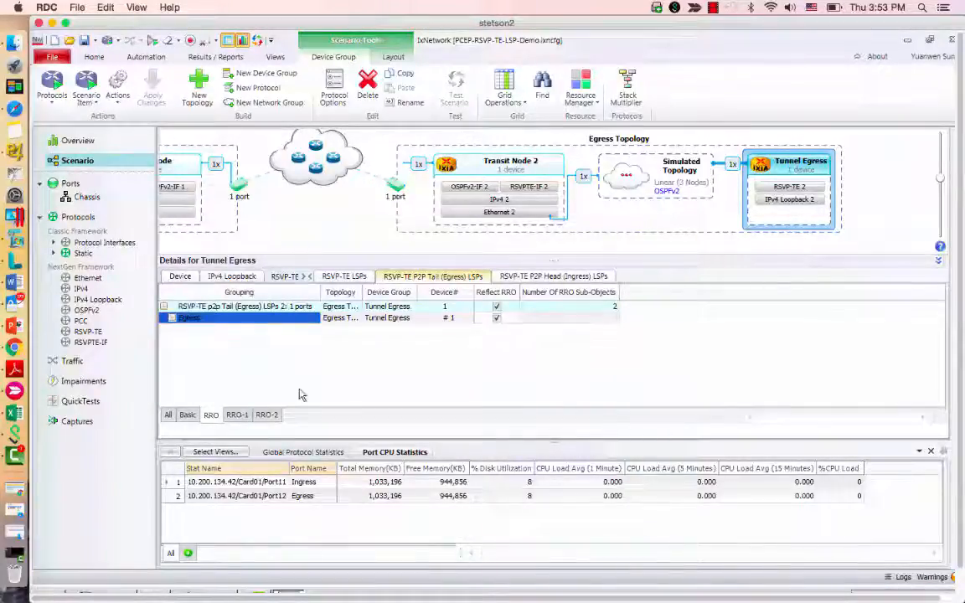
# Set the first RRO sub-object's IP to 3.3.3.2 in Tunnel Egress's RSVP-TE P2P tail LSP settings.
pyautogui.click(237, 415)
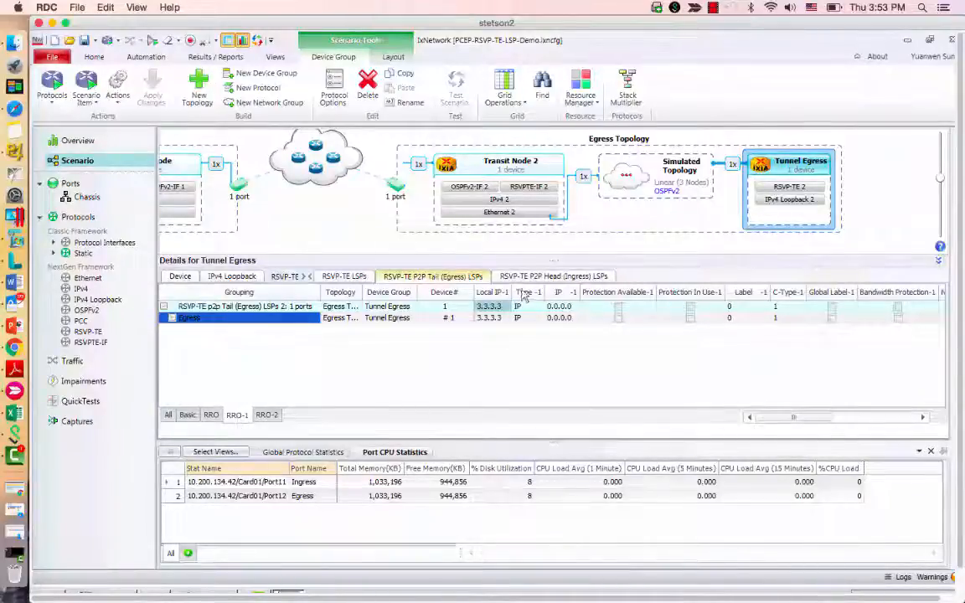
pyautogui.moveTo(511, 292); pyautogui.dragTo(516, 292)
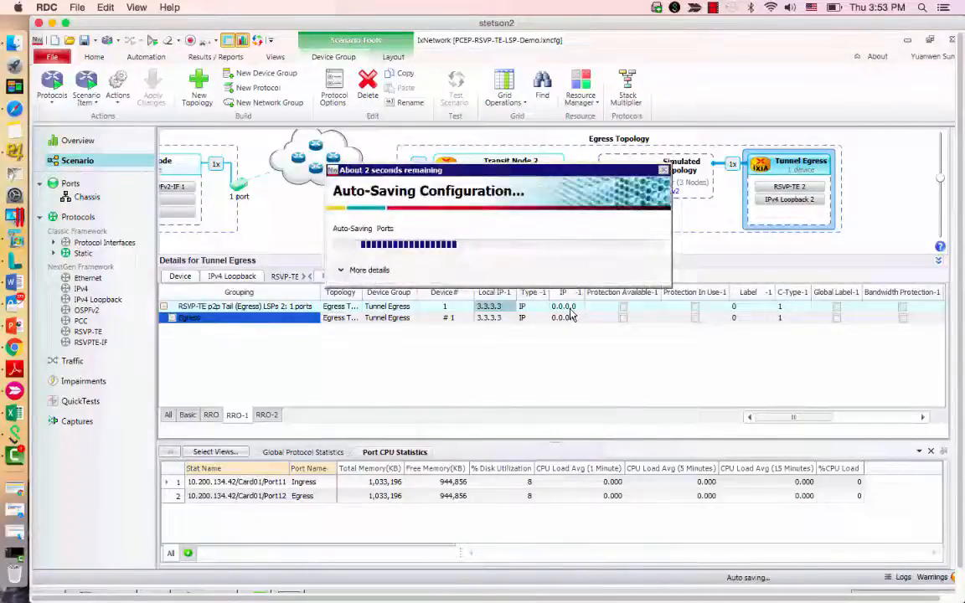
pyautogui.click(574, 307)
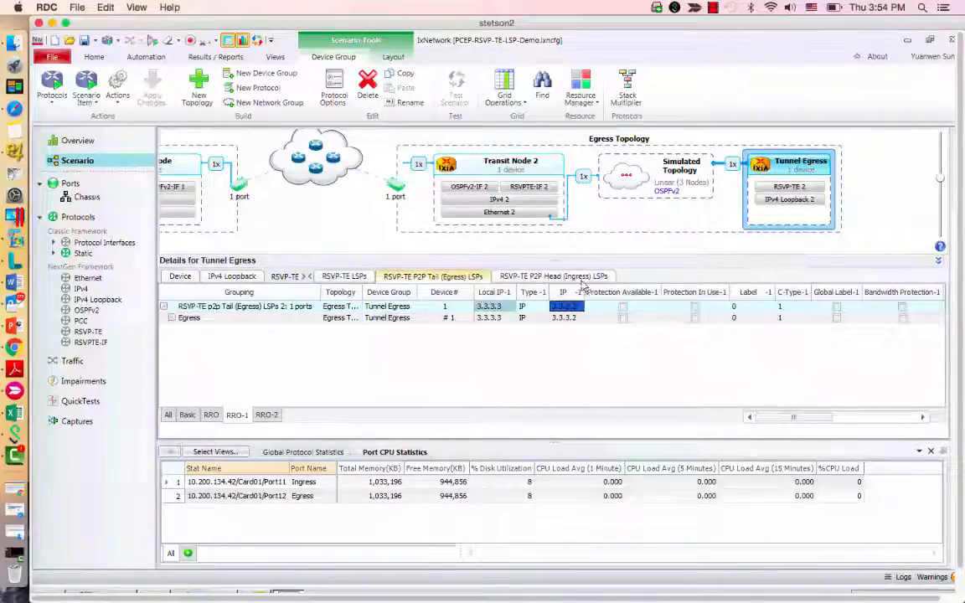
pyautogui.moveTo(585, 293); pyautogui.dragTo(592, 293)
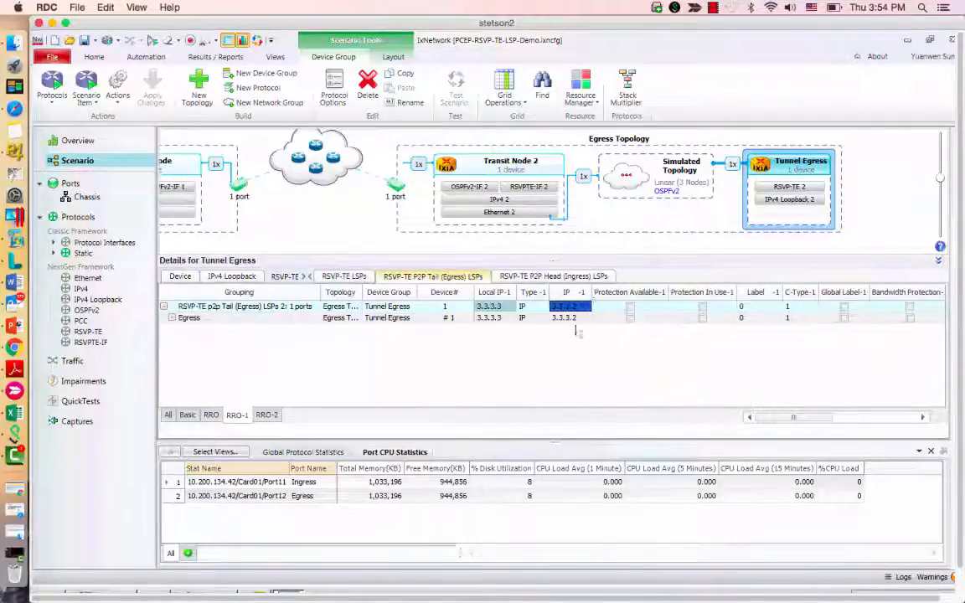
# Set the second RRO sub-object's IP to 3.3.3.1 in Tunnel Egress's RSVP-TE P2P tail LSP settings.
pyautogui.click(267, 415)
pyautogui.click(565, 308)
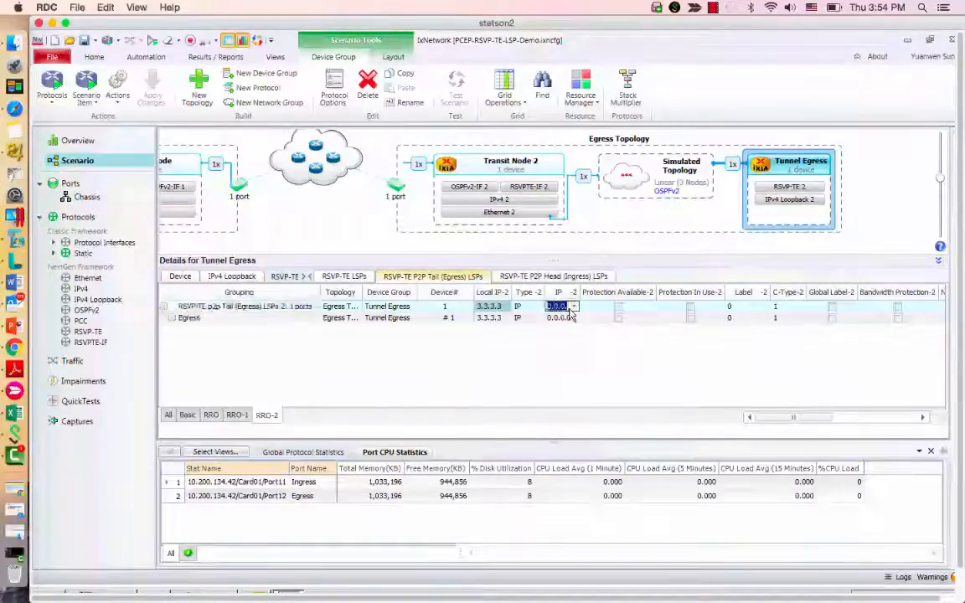
pyautogui.write('3.3.3.3')
pyautogui.moveTo(580, 292); pyautogui.dragTo(584, 292)
pyautogui.moveTo(789, 418); pyautogui.dragTo(744, 419)
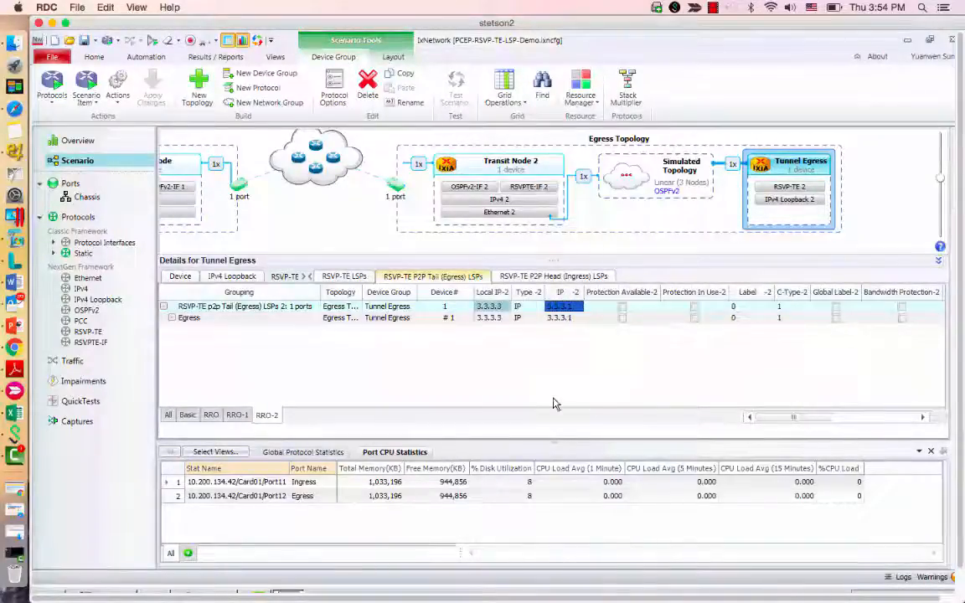
# Add a new device group running the PCEv4 protocol to the Egress Topology.
pyautogui.click(493, 137)
pyautogui.click(561, 124)
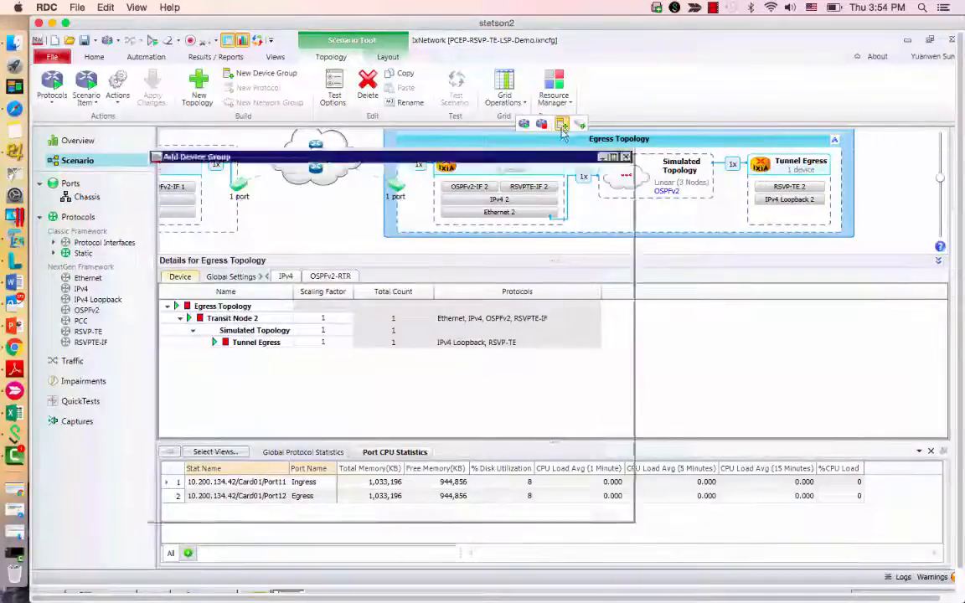
pyautogui.moveTo(624, 313); pyautogui.dragTo(622, 463)
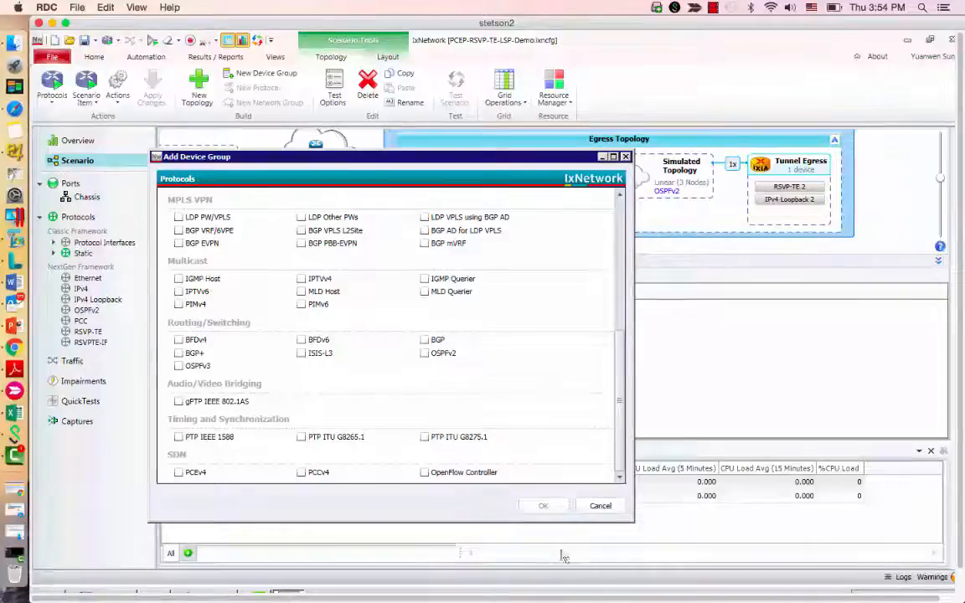
pyautogui.click(178, 472)
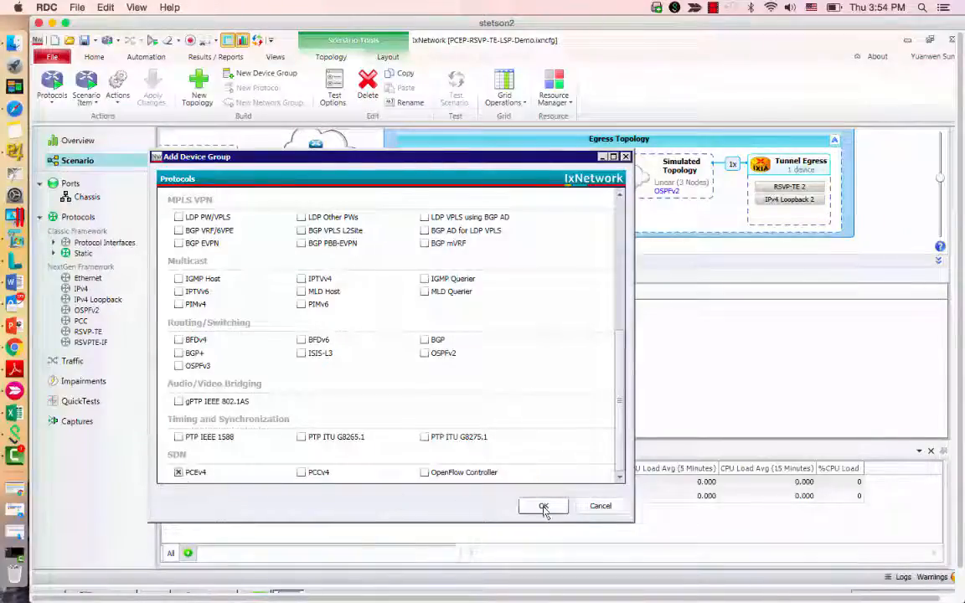
pyautogui.click(544, 507)
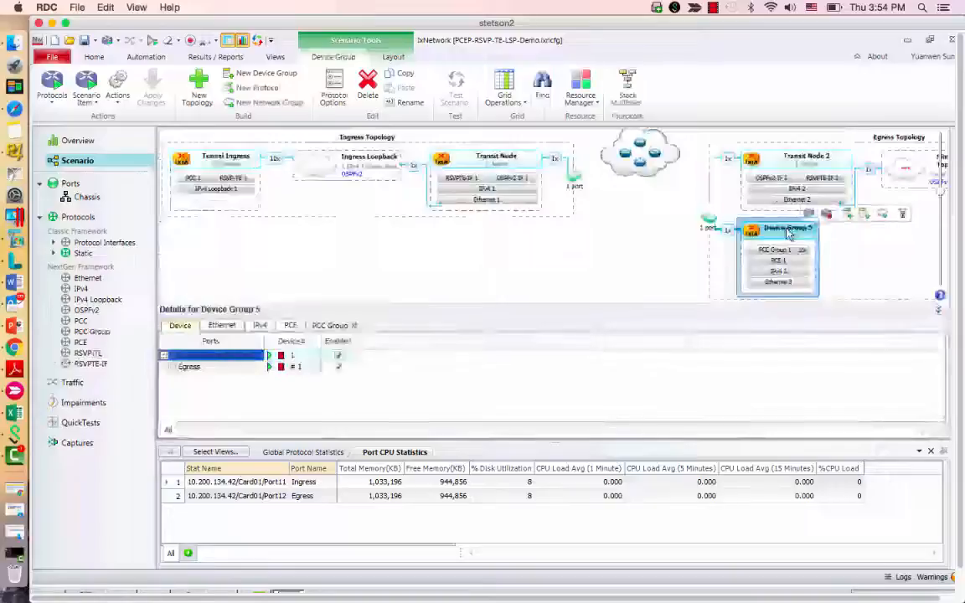
# Rename the new PCE device group in the Egress Topology as PCE (Controller).
pyautogui.doubleClick(788, 232)
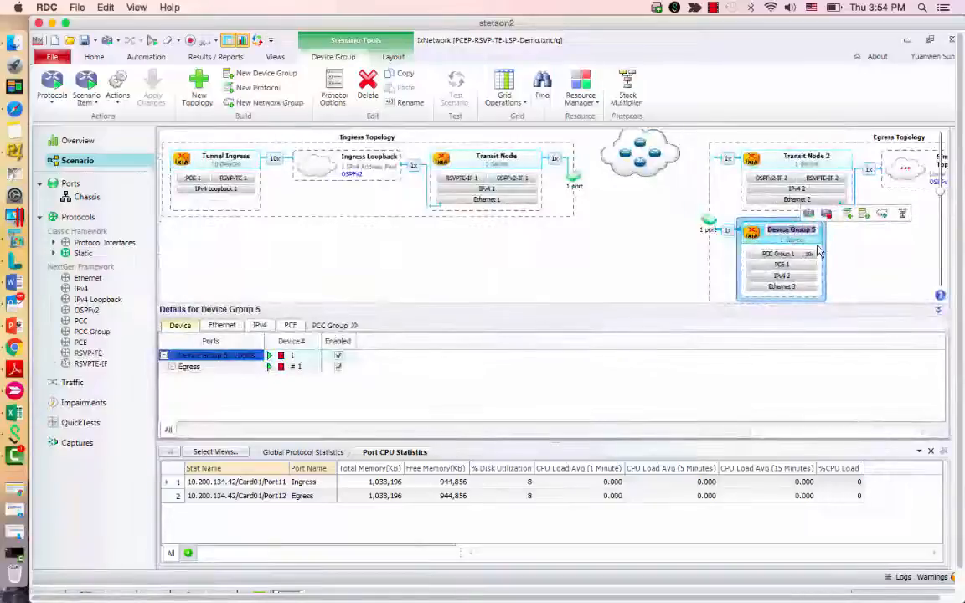
pyautogui.write('PCE')
pyautogui.press('Return')
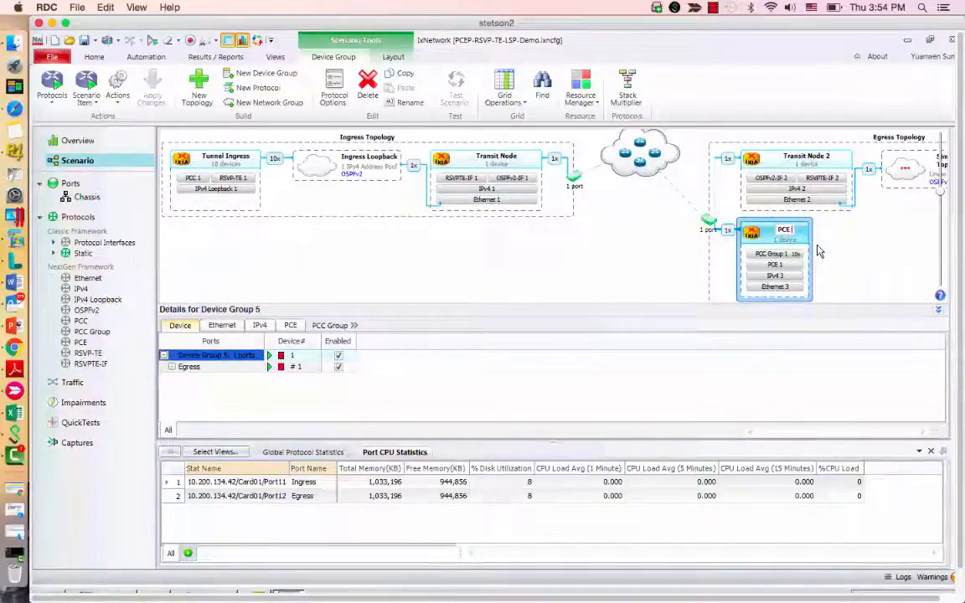
pyautogui.write('Controller)')
pyautogui.press('Return')
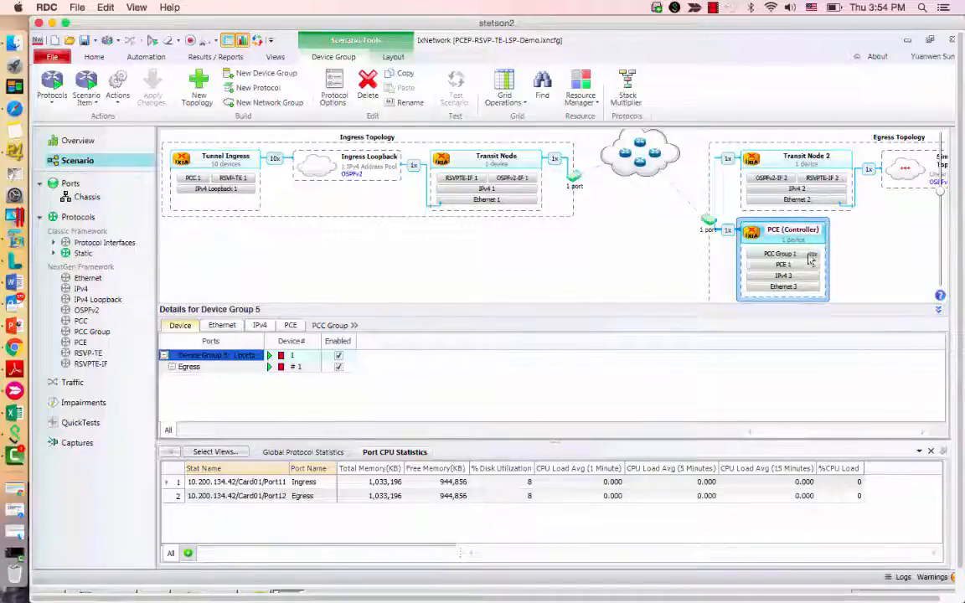
# Set the PCE (Controller) device group's IPv4 address to 100.1.0.3 and its gateway IP to 100.1.0.1.
pyautogui.moveTo(770, 243)
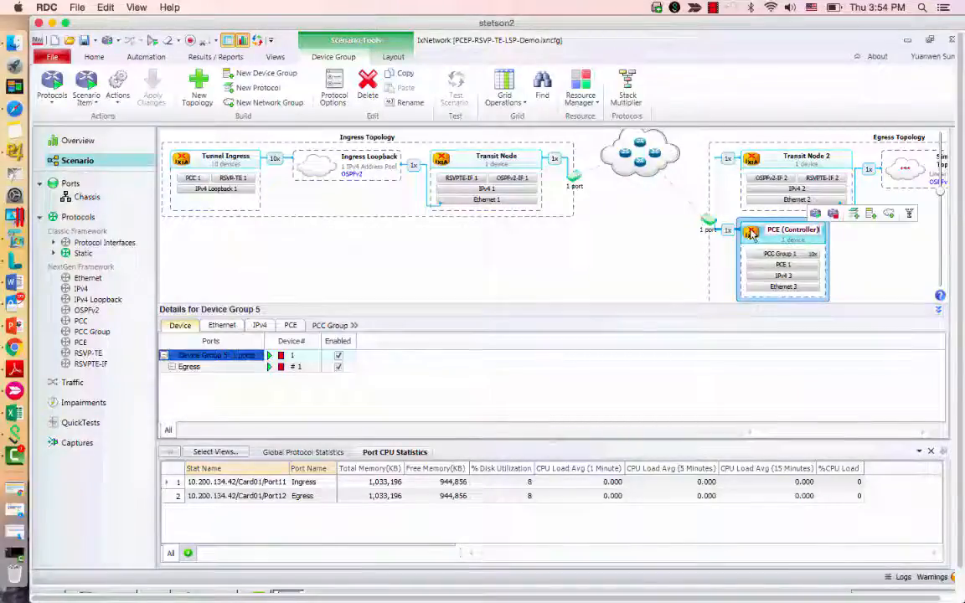
pyautogui.click(260, 326)
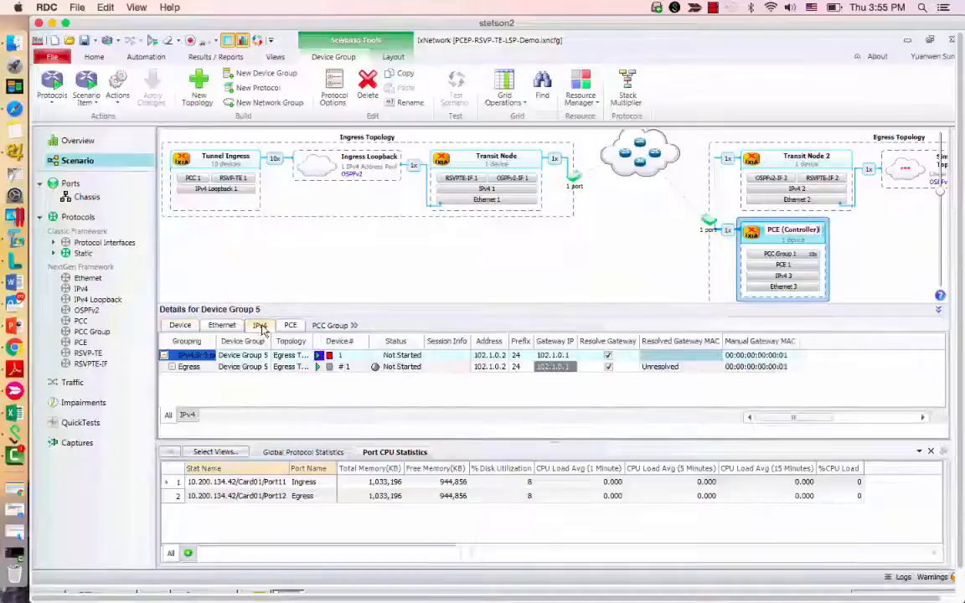
pyautogui.moveTo(509, 339); pyautogui.dragTo(536, 339)
pyautogui.click(522, 358)
pyautogui.write('100.1.0.3')
pyautogui.press('Tab')
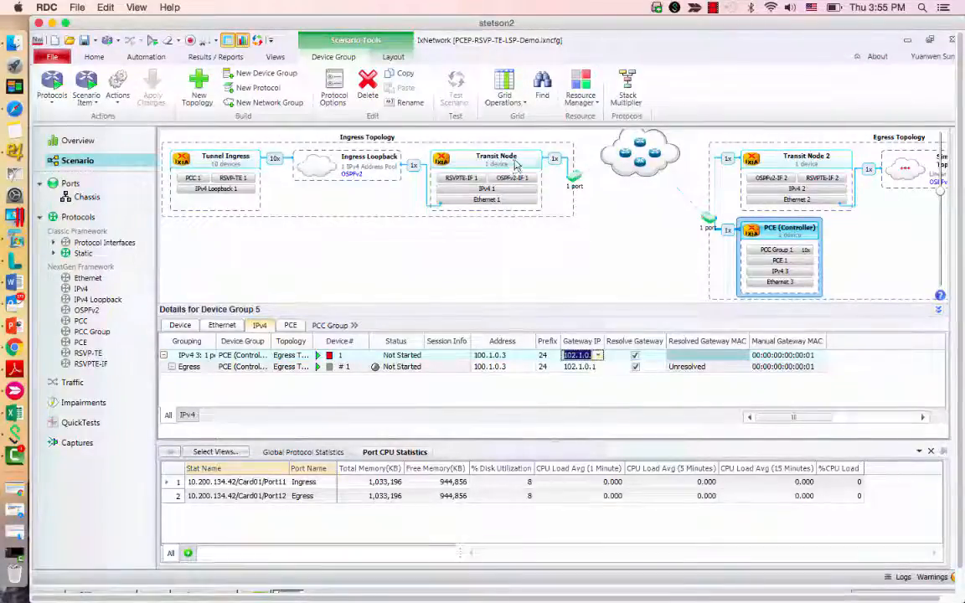
pyautogui.write('1')
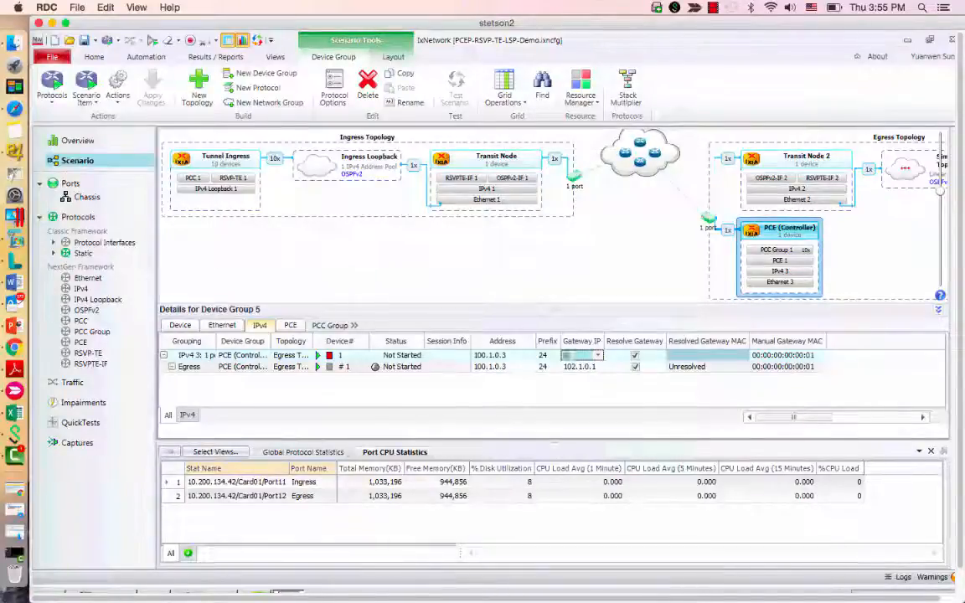
pyautogui.write('00.1.0.1')
pyautogui.press('Return')
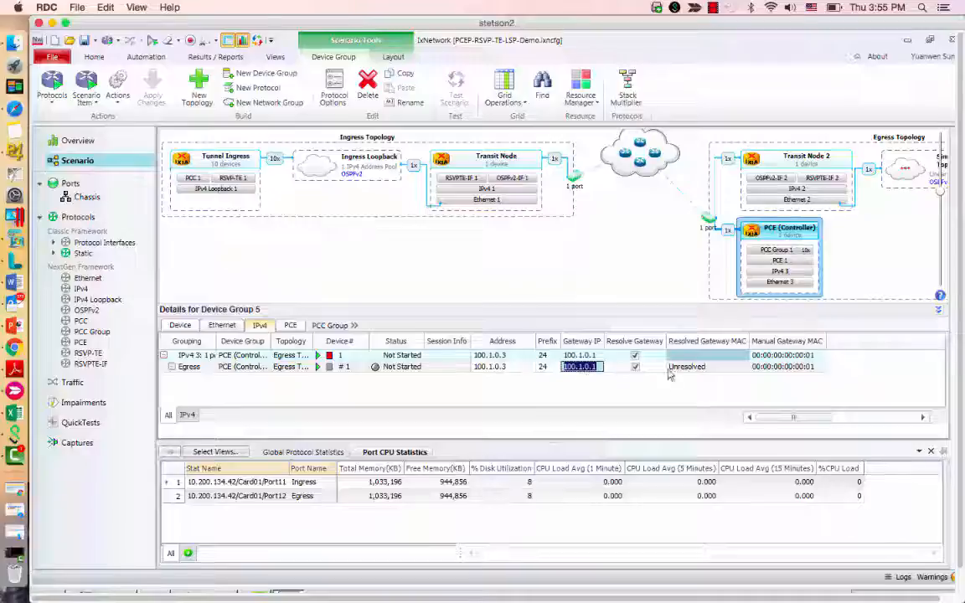
# Review the controller's PCE settings and make its PCC Group's PCC IPv4 addresses increment from 2.2.2.1.
pyautogui.click(290, 326)
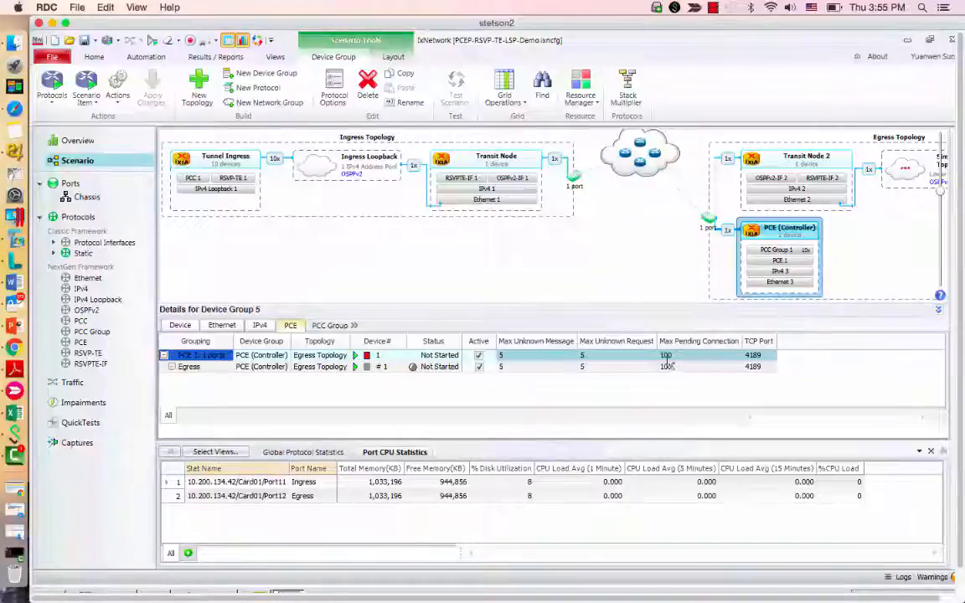
pyautogui.click(354, 326)
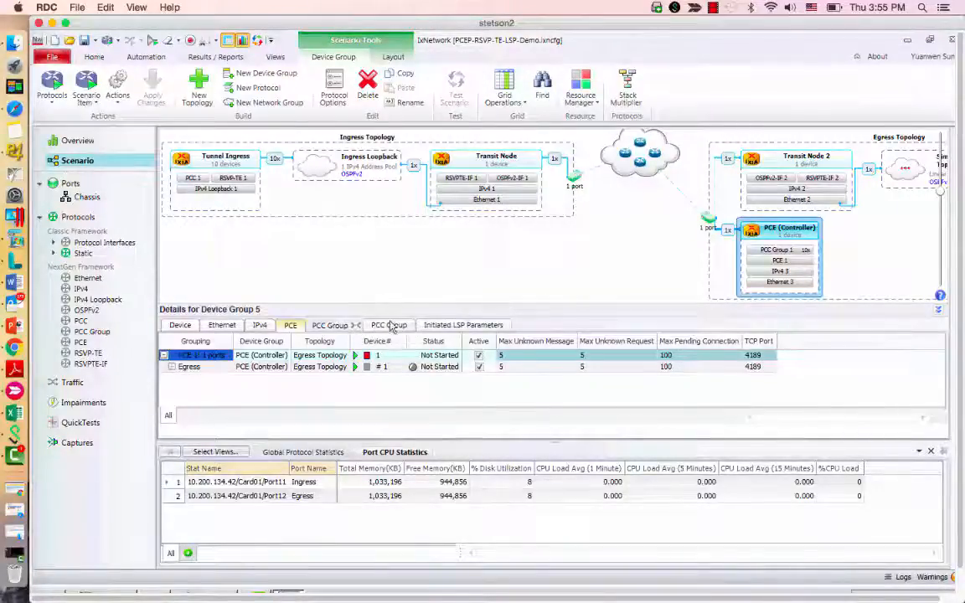
pyautogui.click(389, 325)
pyautogui.moveTo(554, 442); pyautogui.dragTo(557, 455)
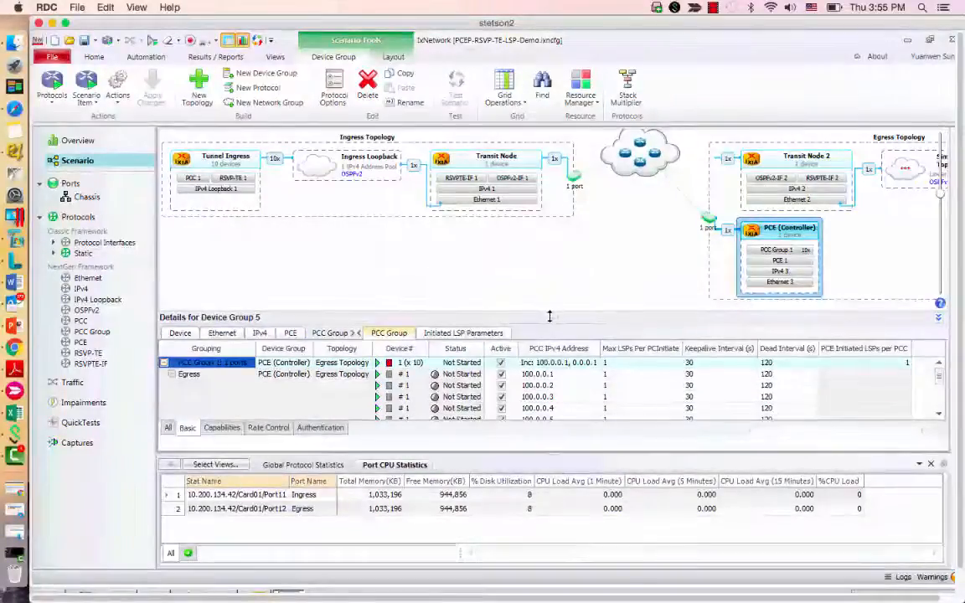
pyautogui.moveTo(552, 308); pyautogui.dragTo(552, 305)
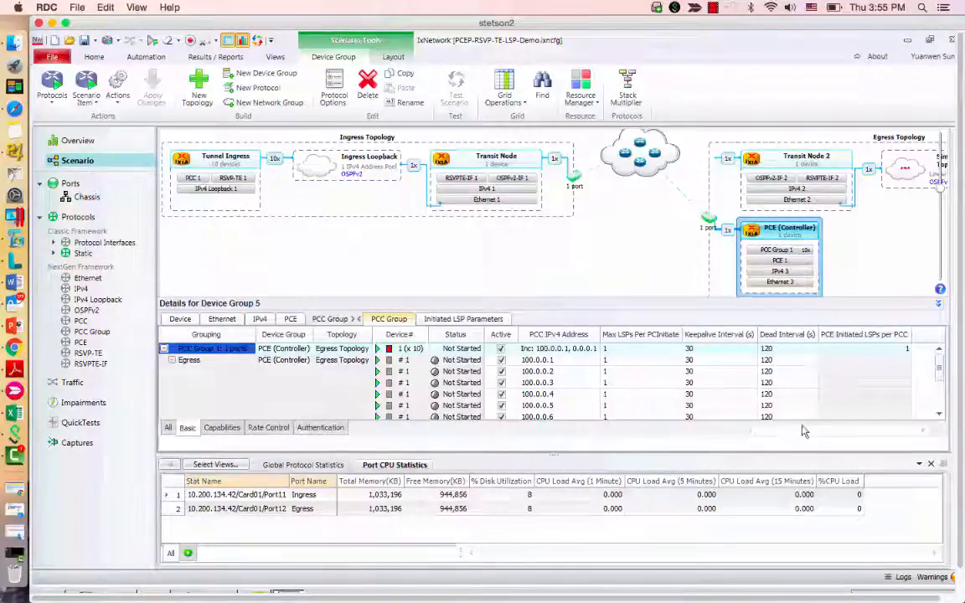
pyautogui.click(553, 348)
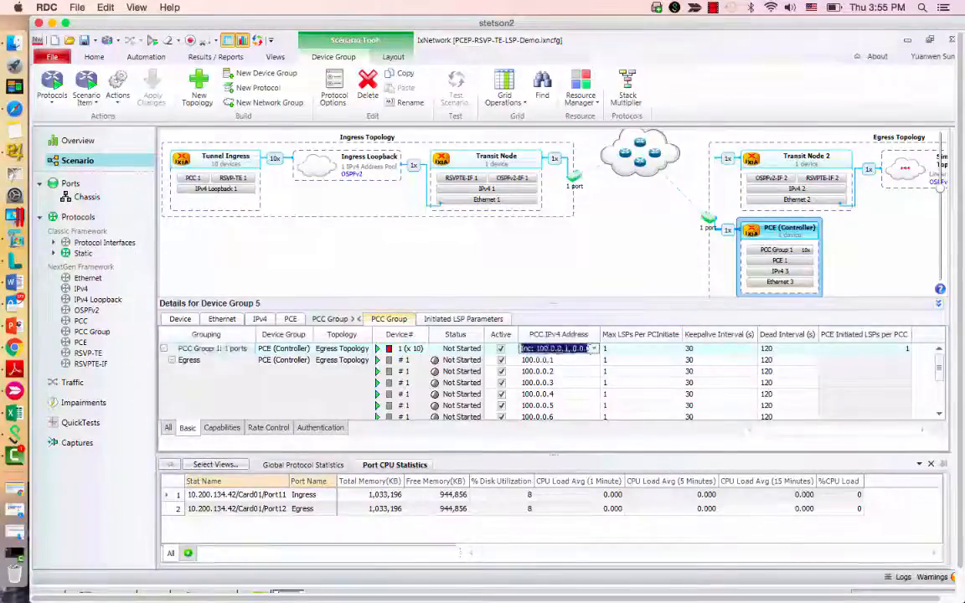
pyautogui.click(594, 348)
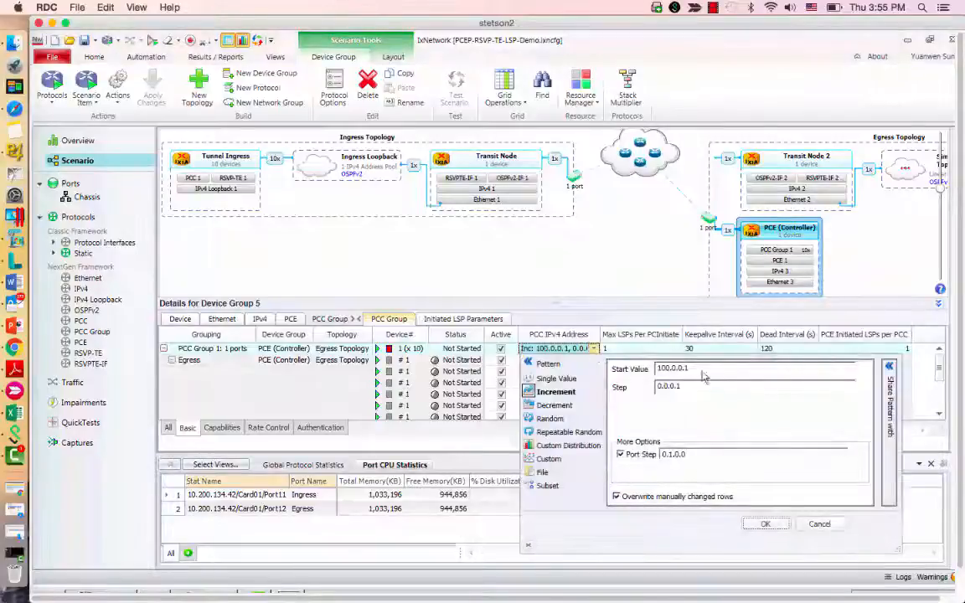
pyautogui.write('2.')
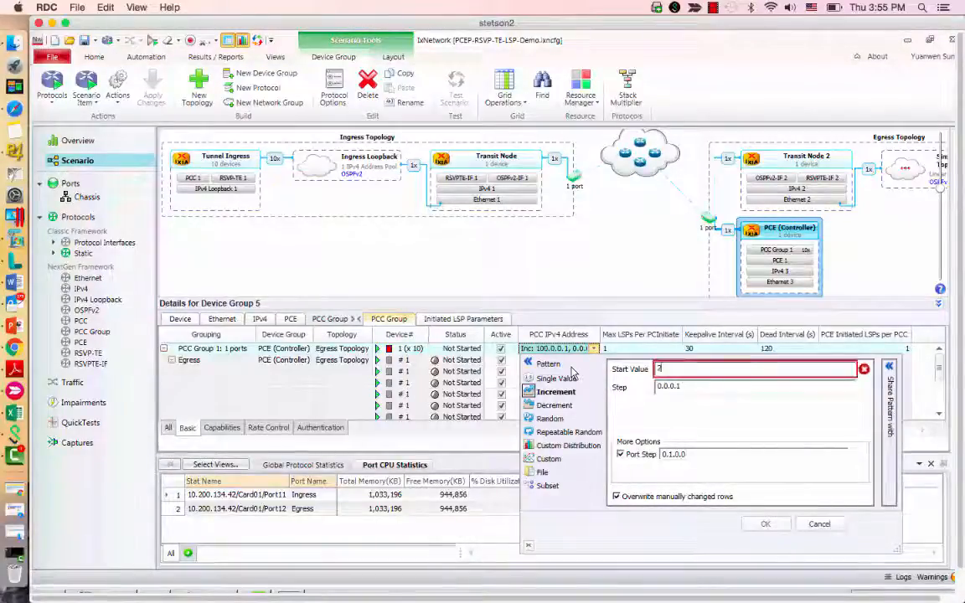
pyautogui.write('2.2')
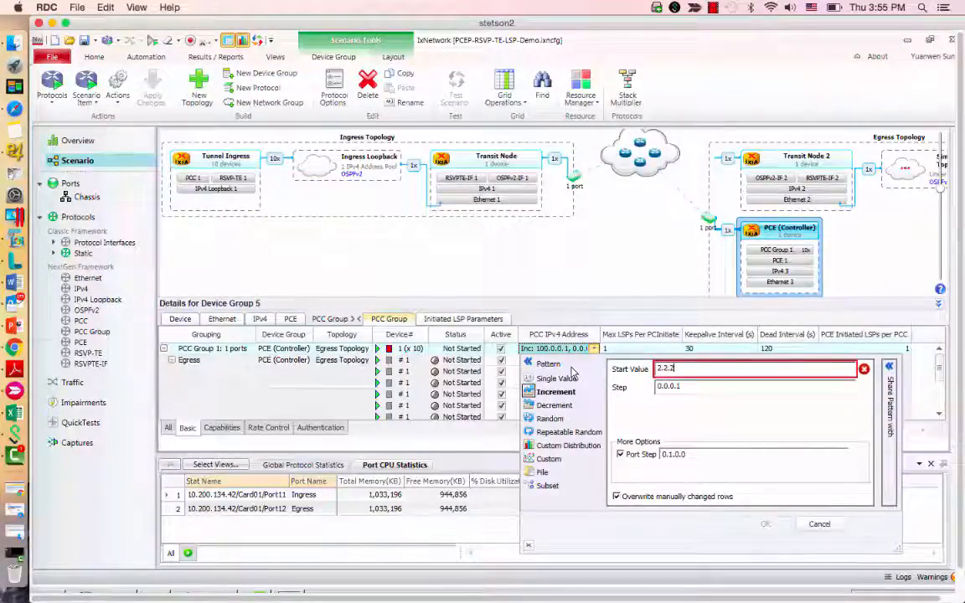
pyautogui.write('.1')
pyautogui.click(762, 525)
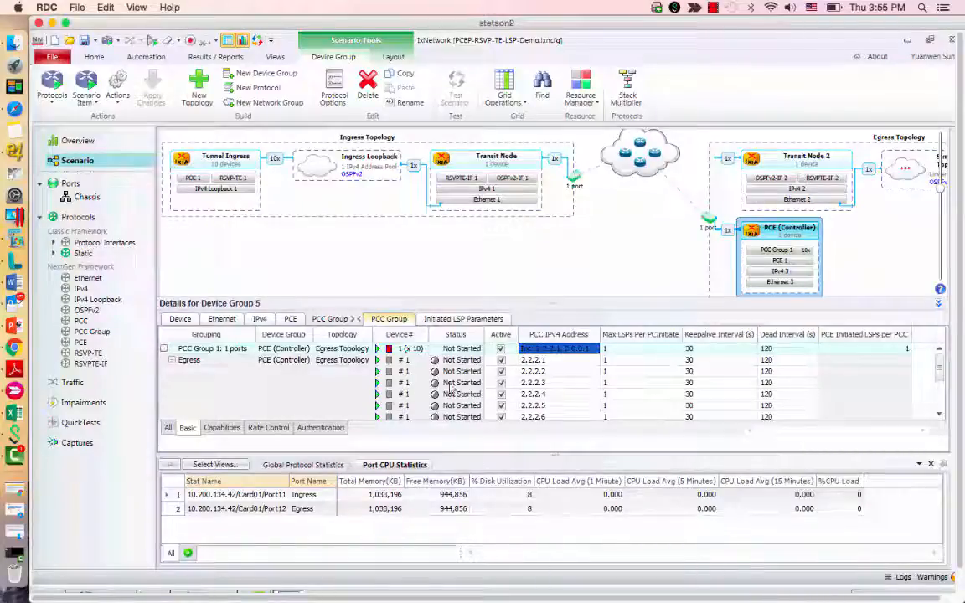
# Set the number of PCE-initiated LSPs per PCC to 0 in the controller's PCC Group.
pyautogui.click(626, 351)
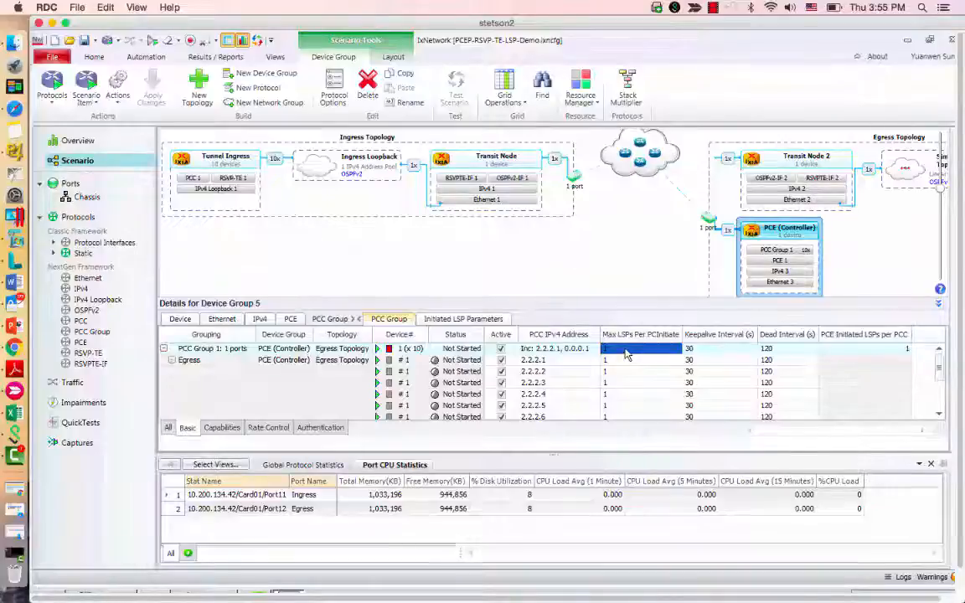
pyautogui.click(660, 350)
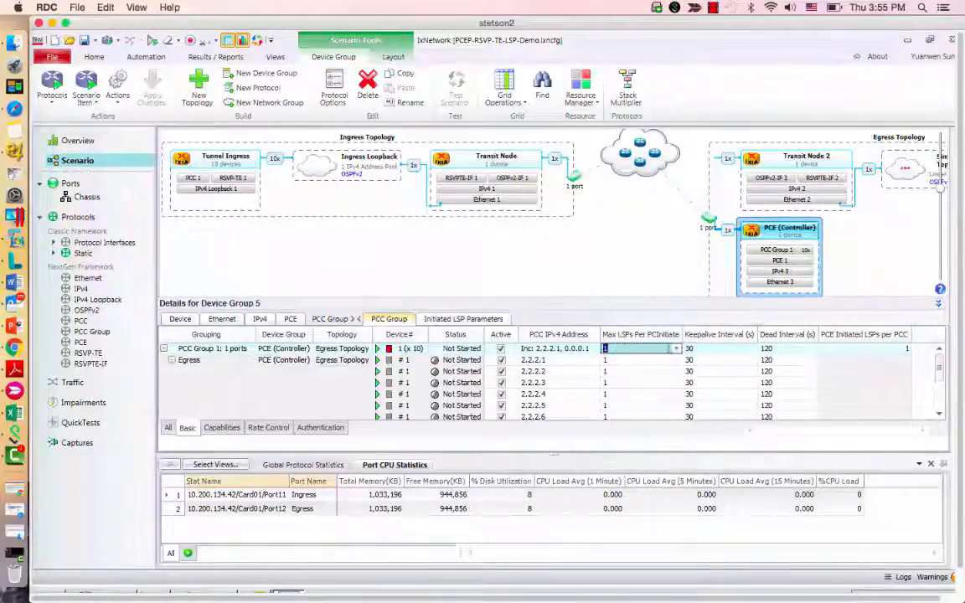
pyautogui.click(867, 351)
pyautogui.write('0')
pyautogui.click(801, 350)
pyautogui.click(863, 373)
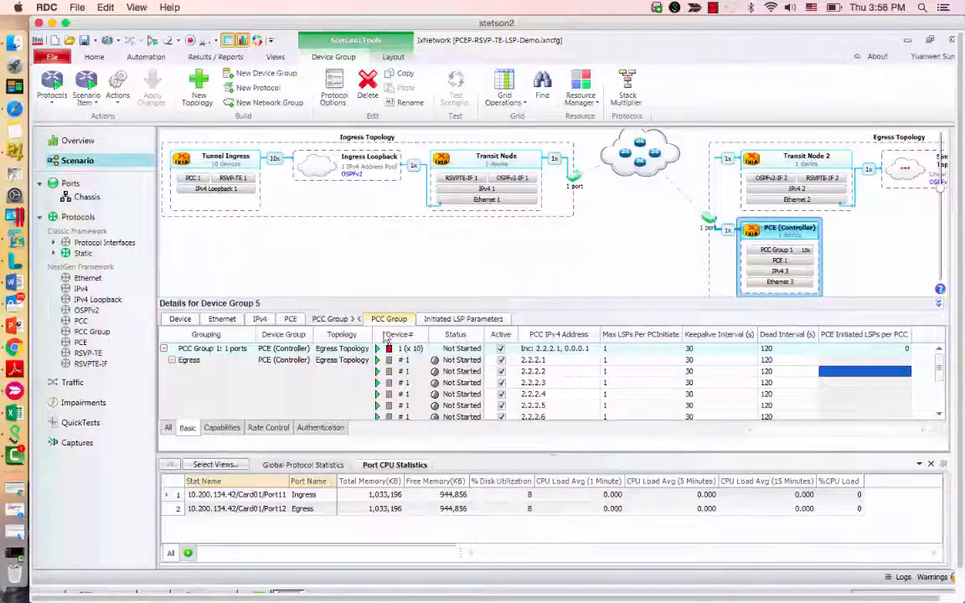
# Disable SR PCE Capability for the controller's PCC Group, and review its rate control and authentication settings.
pyautogui.click(222, 428)
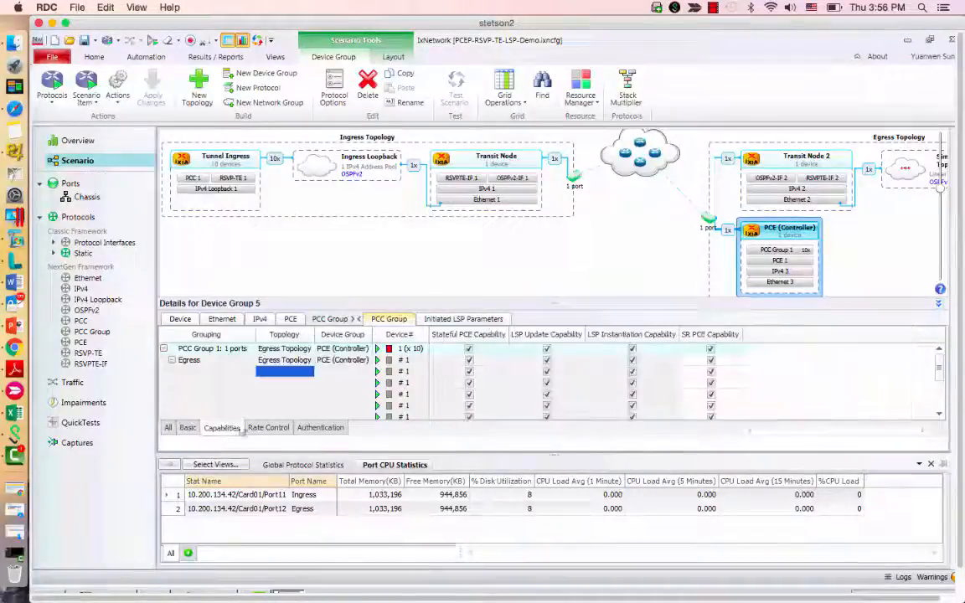
pyautogui.click(712, 351)
pyautogui.click(712, 351)
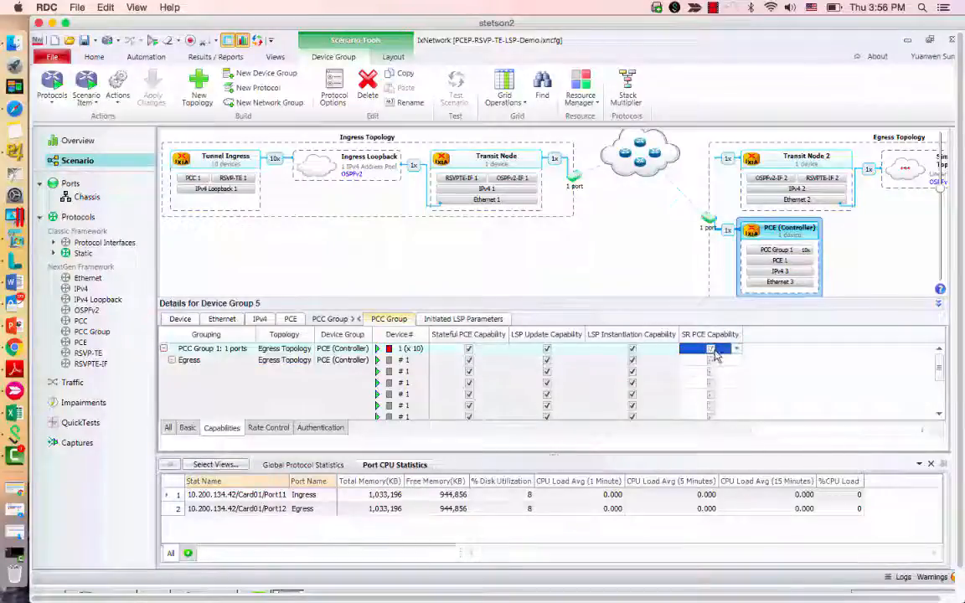
pyautogui.click(267, 428)
pyautogui.click(329, 429)
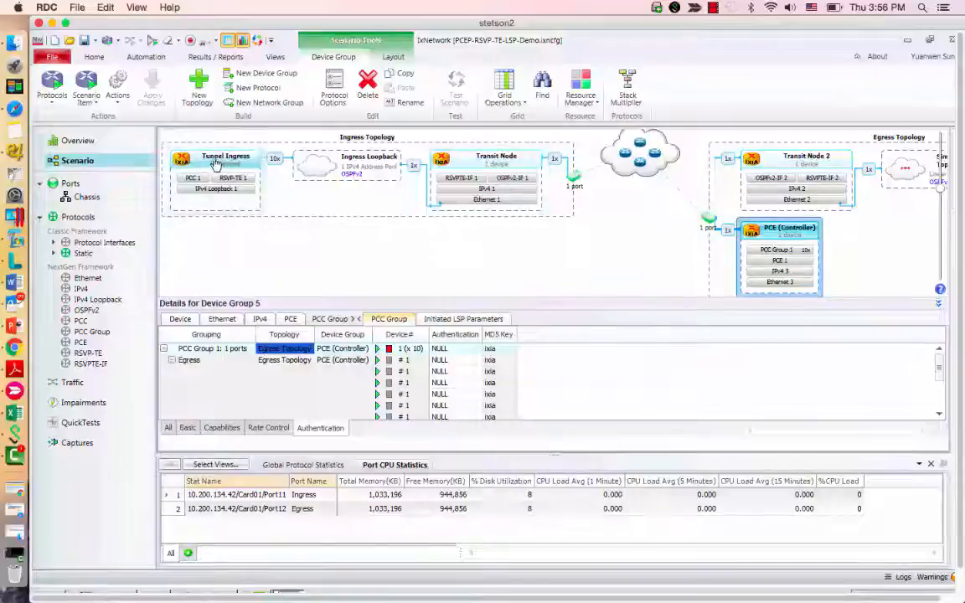
# Enable control-plane capture on the Ingress port and start the packet capture.
pyautogui.moveTo(215, 162)
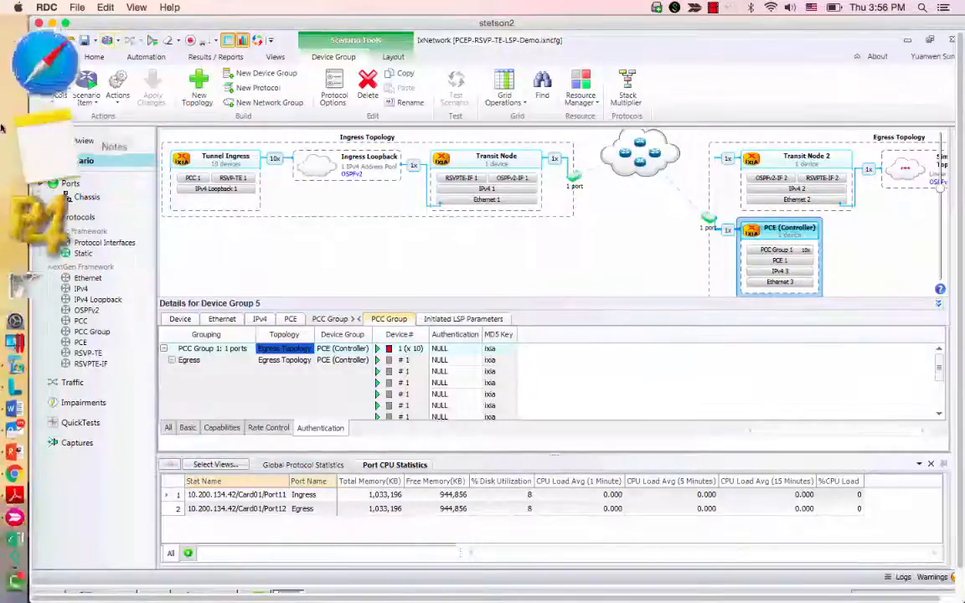
pyautogui.click(92, 442)
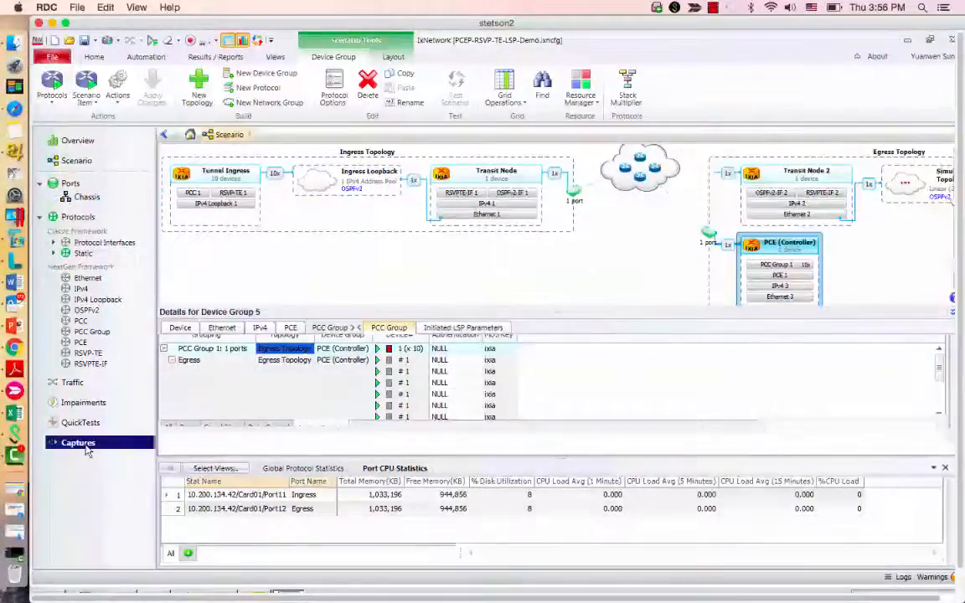
pyautogui.click(448, 172)
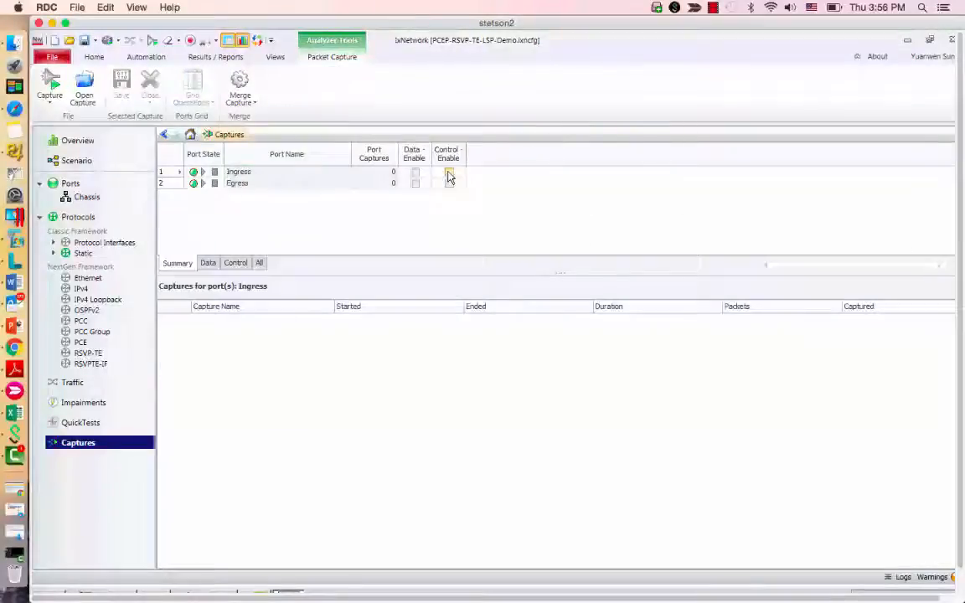
pyautogui.click(50, 85)
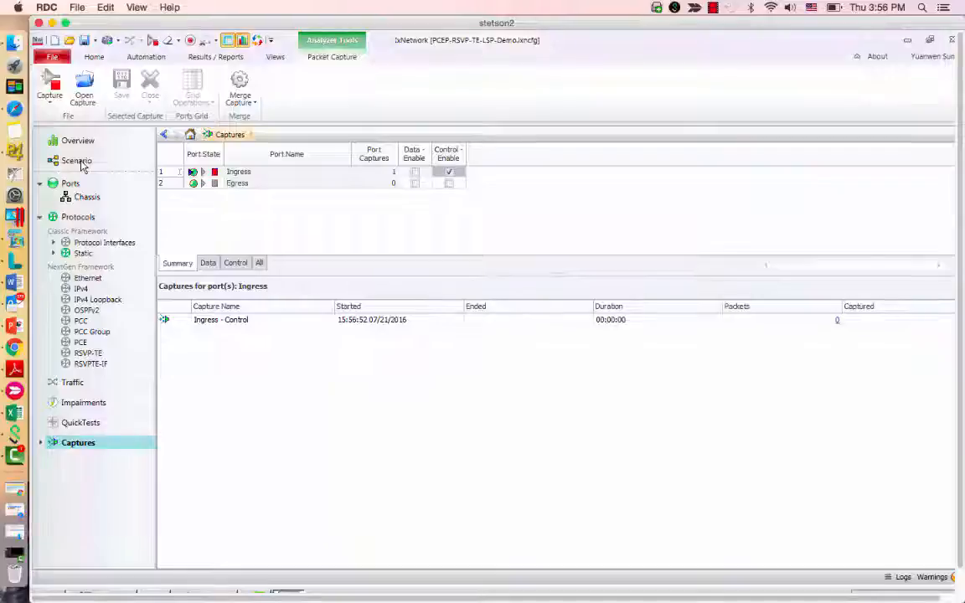
# Return to the scenario, start all protocols, and select the Tunnel Ingress device group.
pyautogui.click(78, 162)
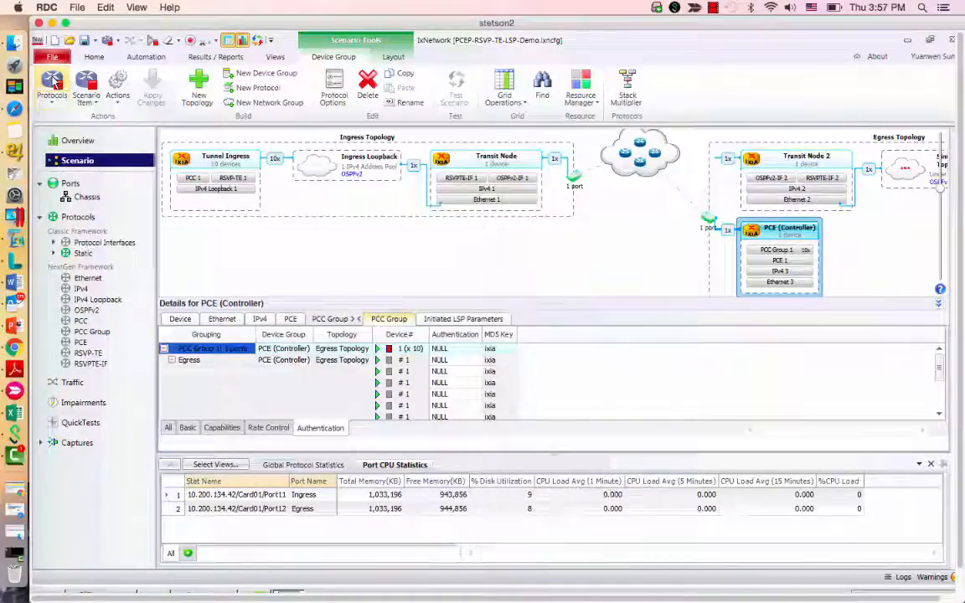
pyautogui.click(53, 82)
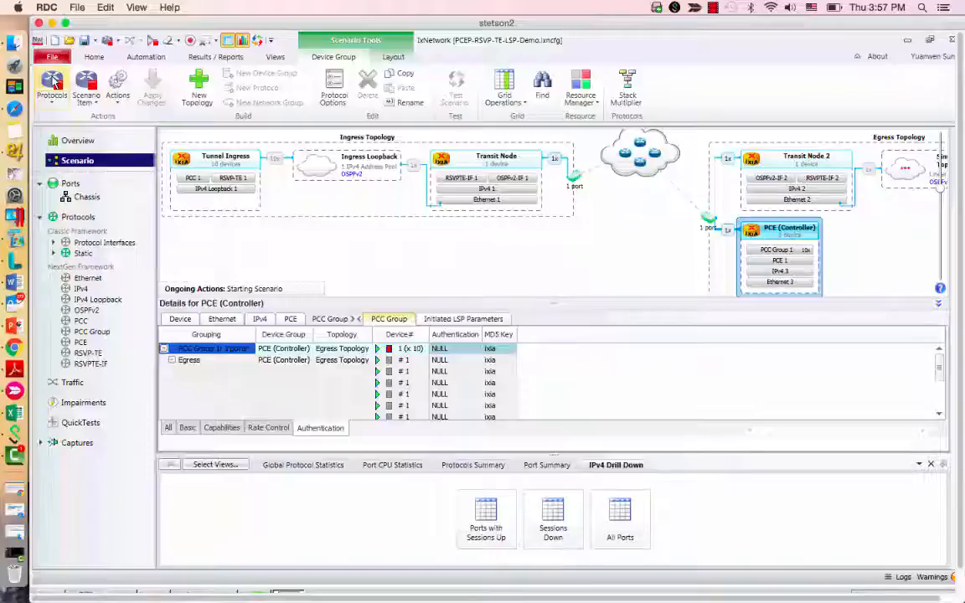
pyautogui.click(211, 163)
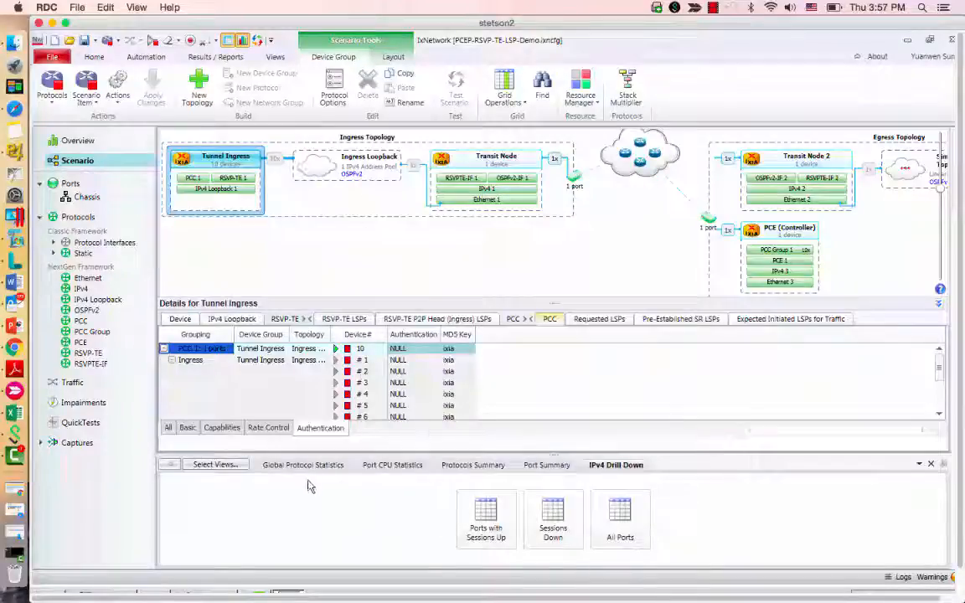
# Check the session states of every protocol in the Protocols Summary statistics.
pyautogui.click(475, 466)
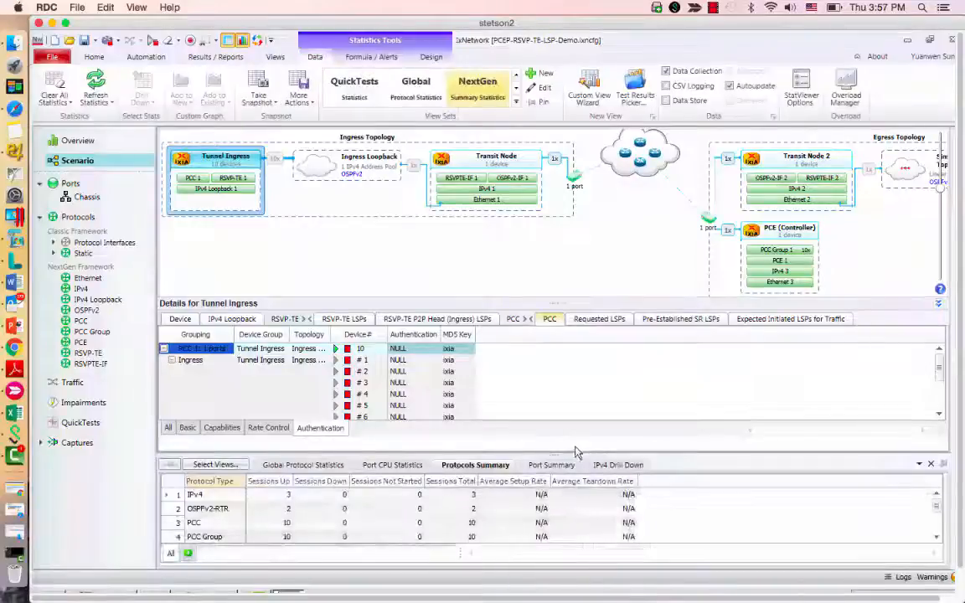
pyautogui.moveTo(554, 452); pyautogui.dragTo(553, 429)
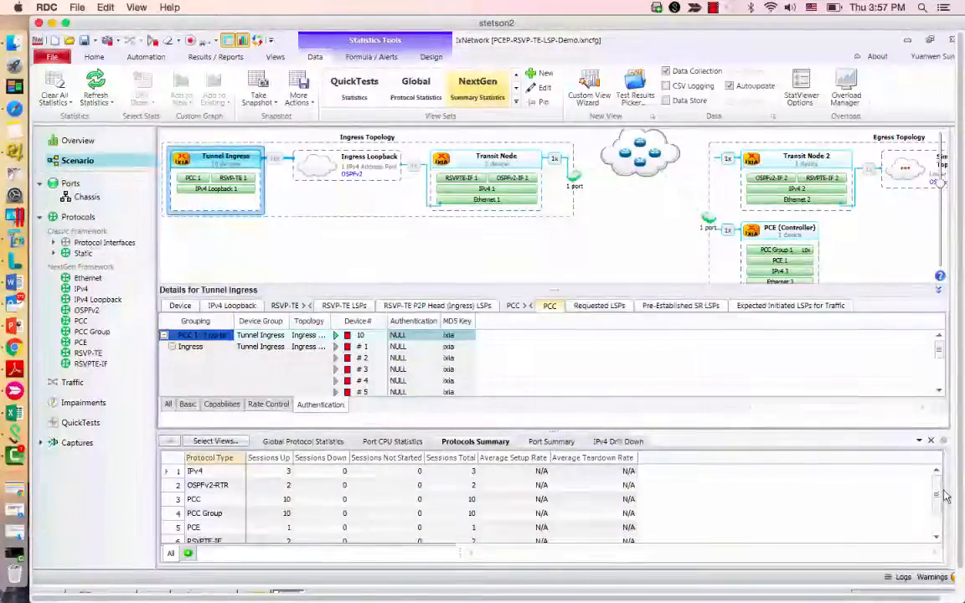
pyautogui.scroll(-1, 942, 499)
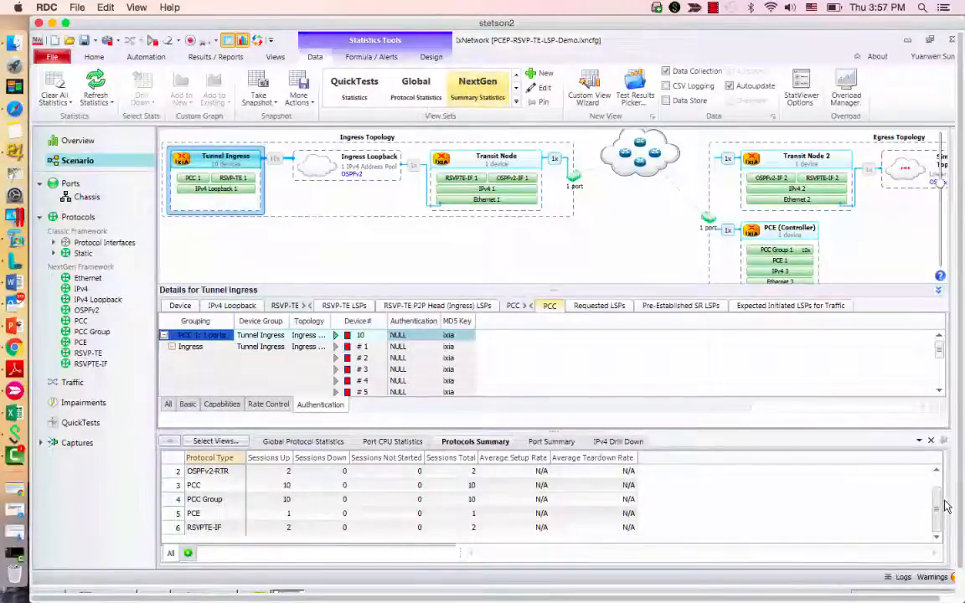
pyautogui.scroll(1, 945, 506)
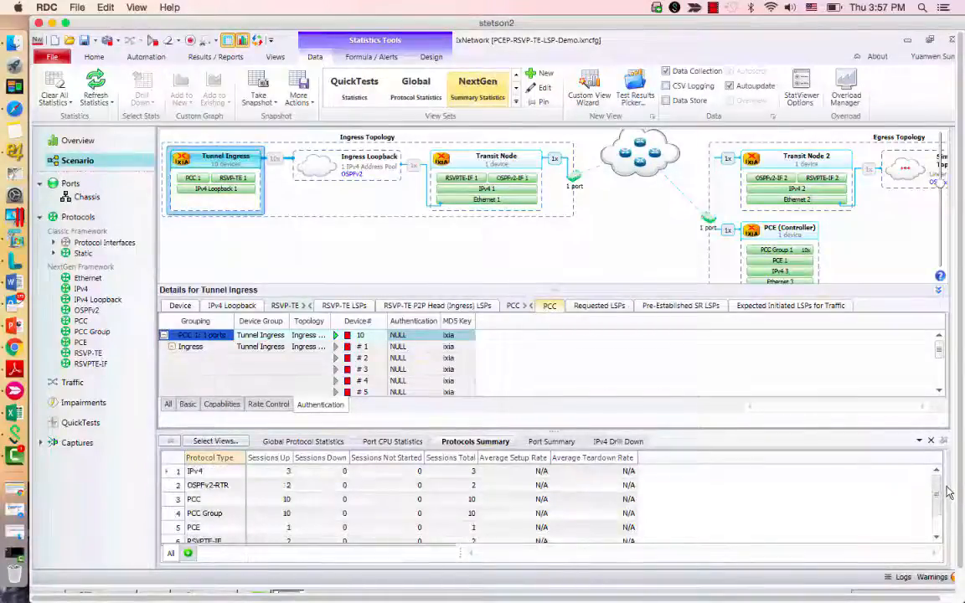
# View the PCC 1 per-port statistics and examine the session, message, Sync LSP and RSVP LSP counters.
pyautogui.click(193, 180)
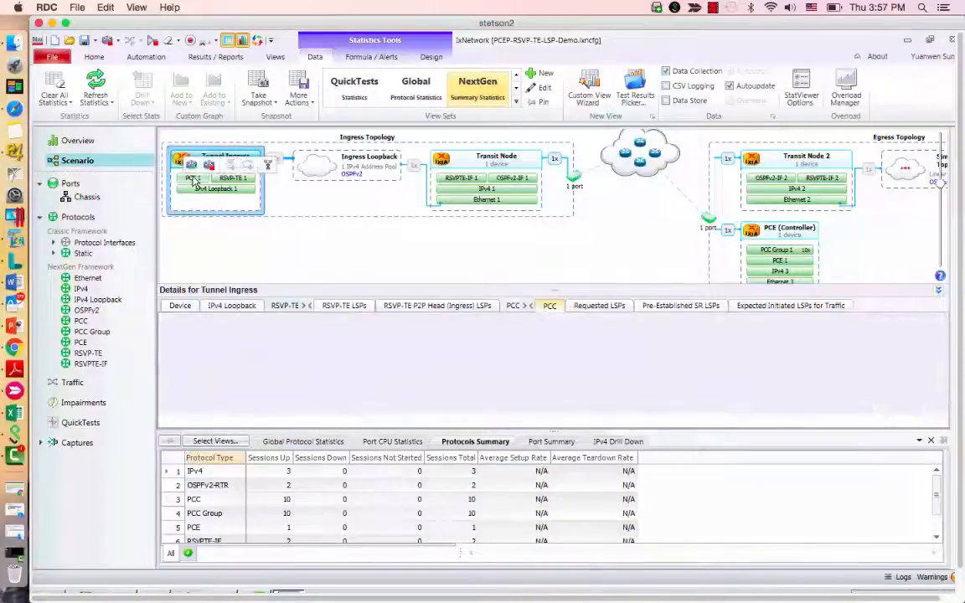
pyautogui.click(193, 180)
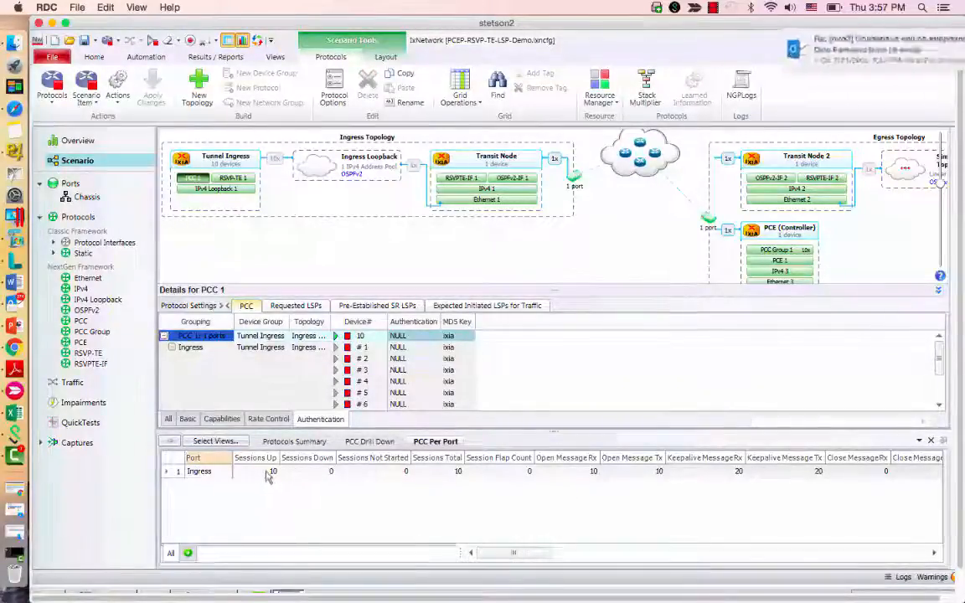
pyautogui.moveTo(501, 559); pyautogui.dragTo(558, 555)
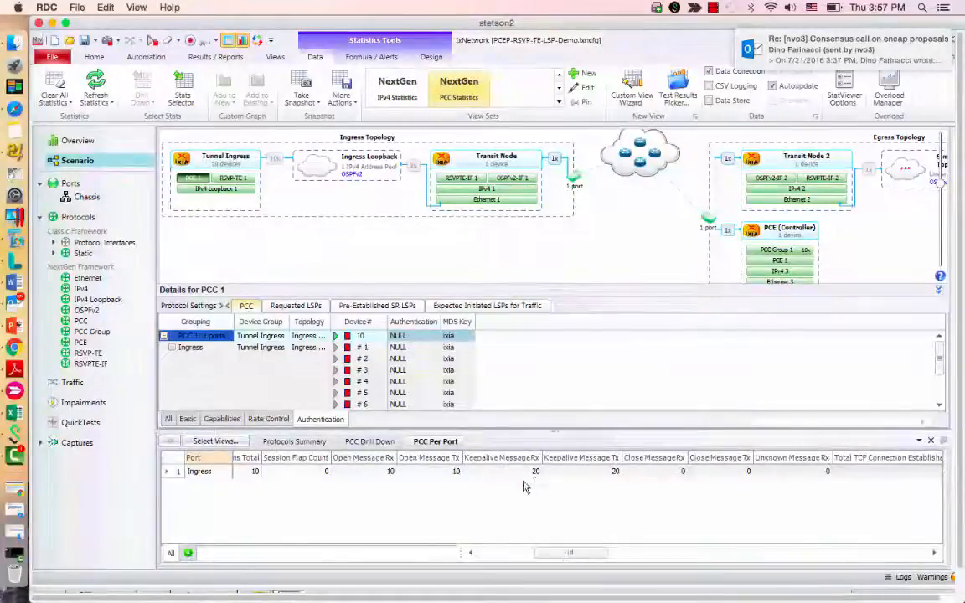
pyautogui.moveTo(627, 560); pyautogui.dragTo(775, 562)
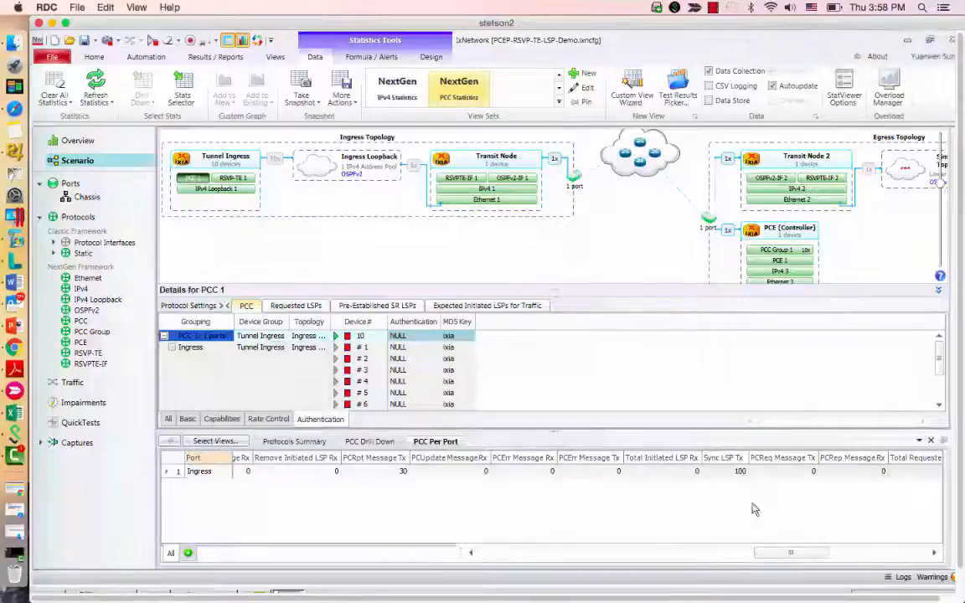
pyautogui.moveTo(756, 556); pyautogui.dragTo(901, 561)
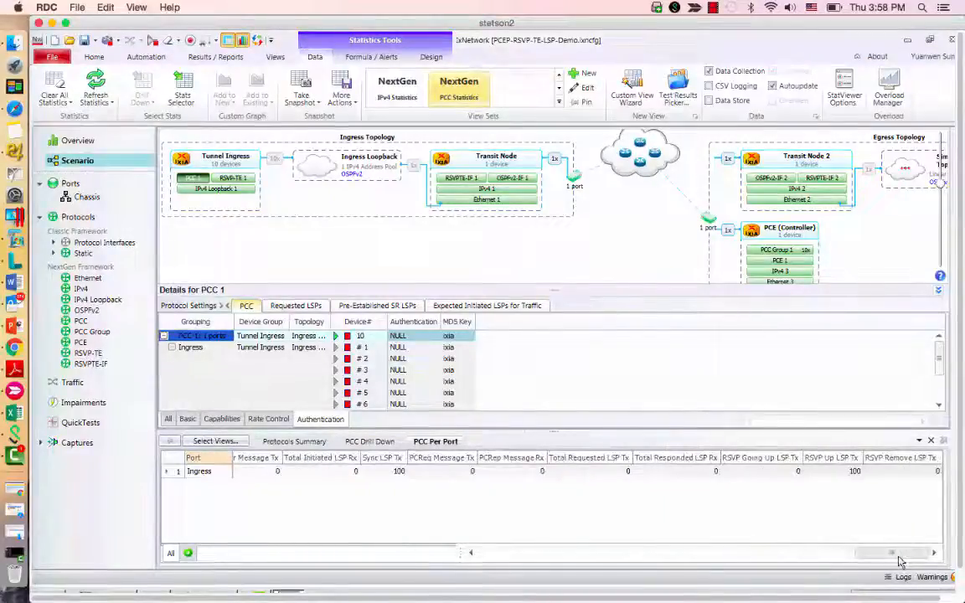
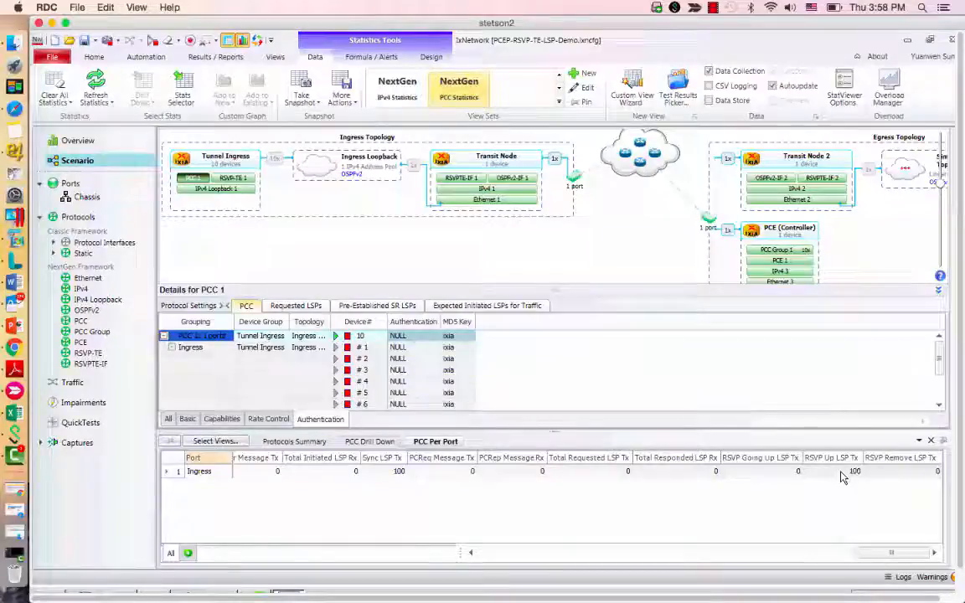
# Drill down from the Ingress port's Sync LSP Tx statistic per session, refresh the statistics, and review each PCC's message and LSP counters.
pyautogui.click(390, 472)
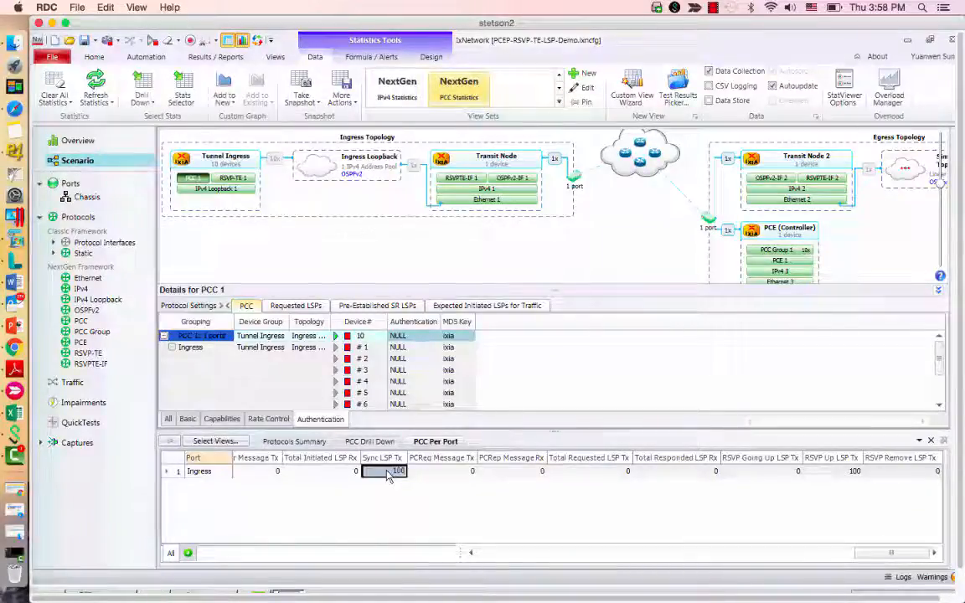
pyautogui.rightClick(390, 471)
pyautogui.moveTo(428, 243)
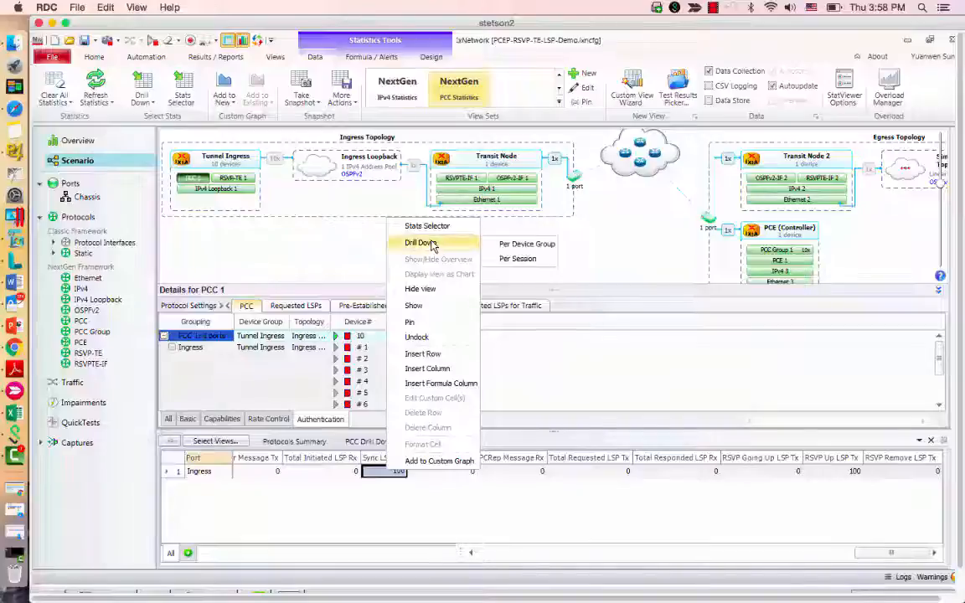
pyautogui.click(527, 260)
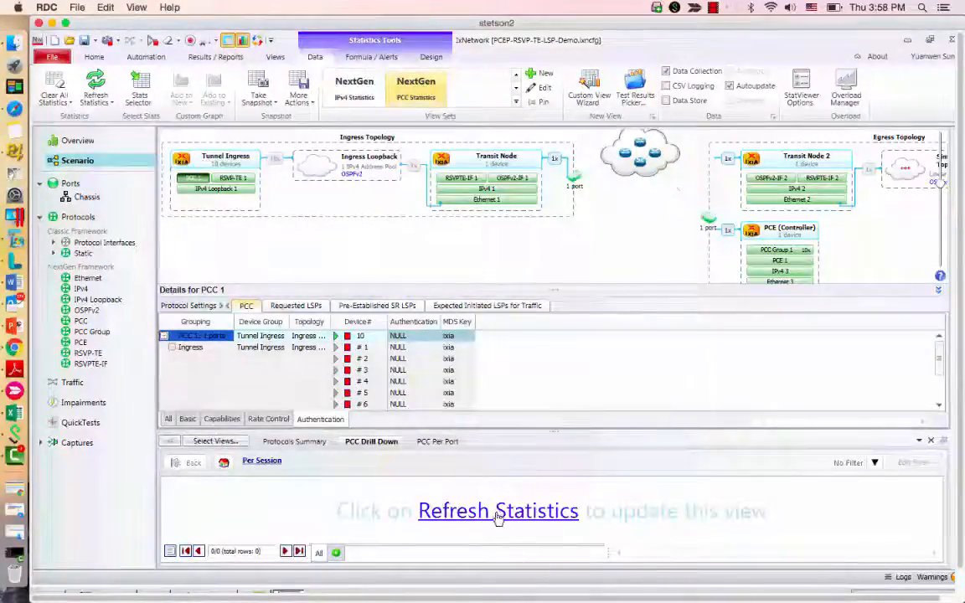
pyautogui.click(499, 513)
pyautogui.moveTo(553, 430); pyautogui.dragTo(555, 394)
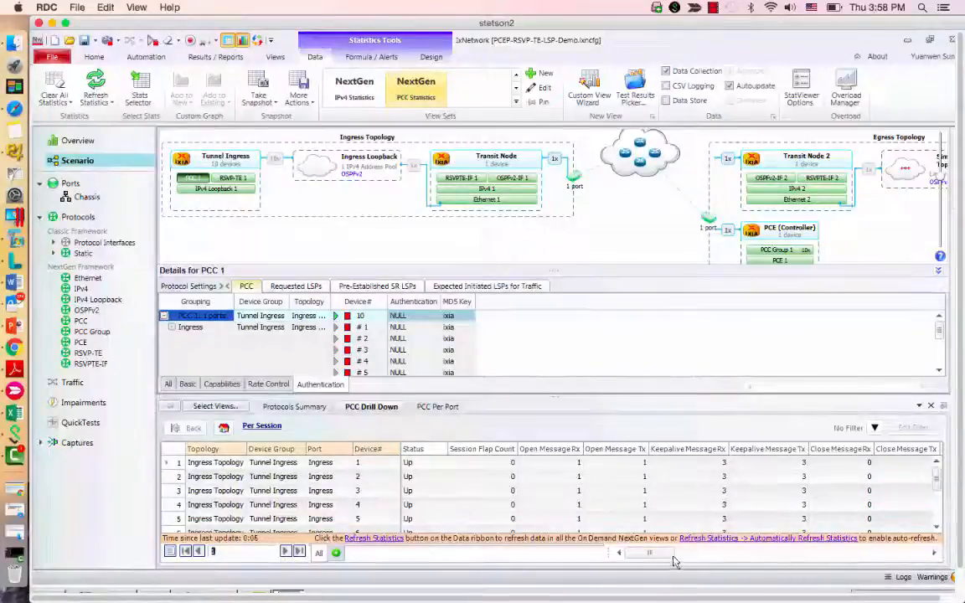
pyautogui.moveTo(650, 554); pyautogui.dragTo(920, 557)
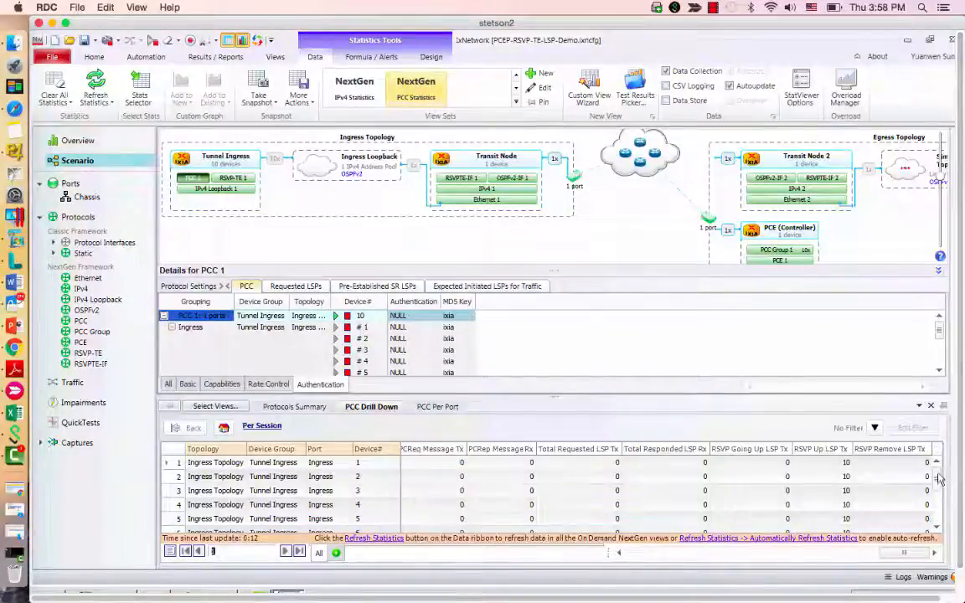
pyautogui.scroll(-2, 939, 482)
pyautogui.scroll(2, 704, 494)
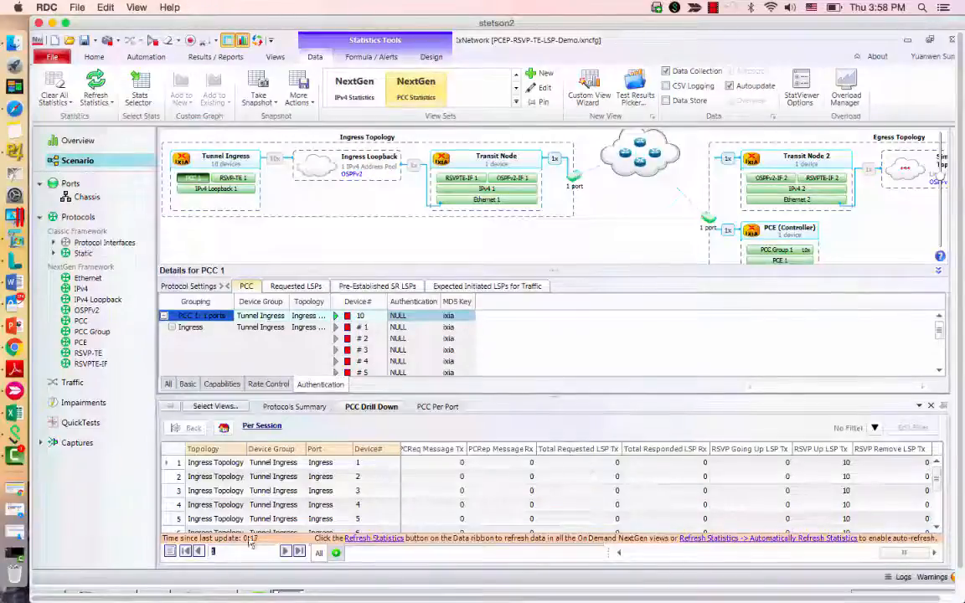
# Open the Ingress - Control capture in Wireshark and filter its packets by pcep.
pyautogui.click(41, 444)
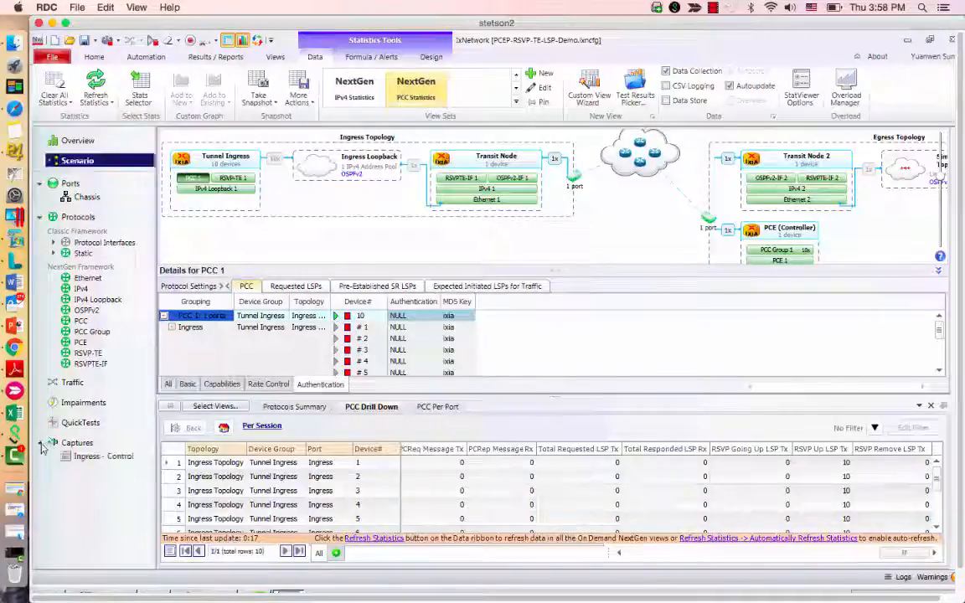
pyautogui.click(92, 459)
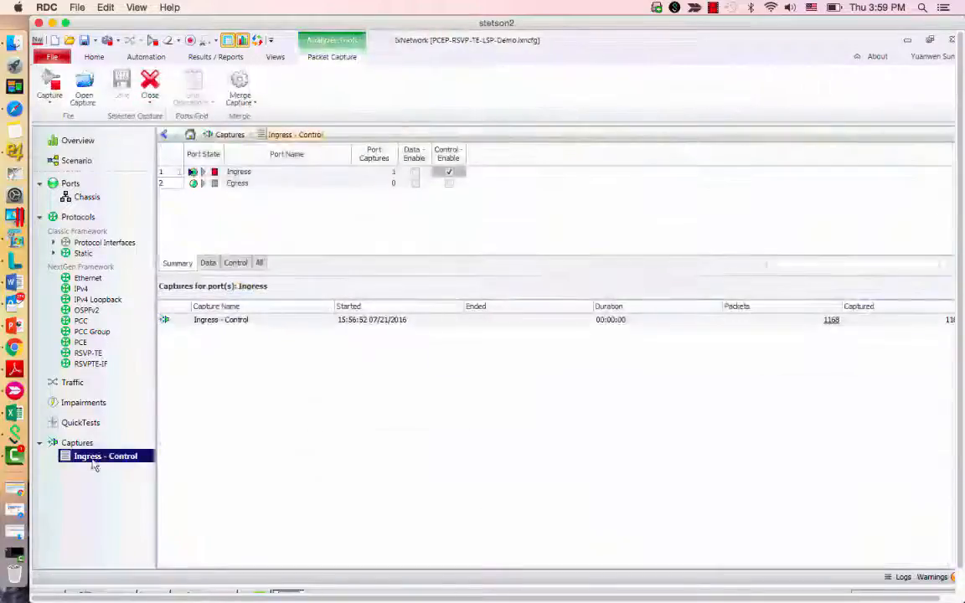
pyautogui.click(828, 323)
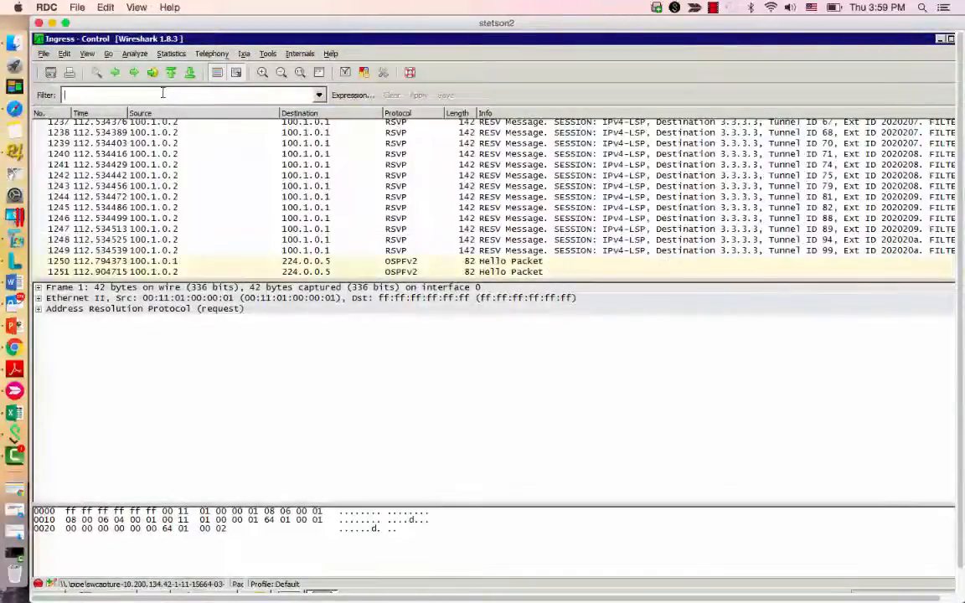
pyautogui.write('pcep')
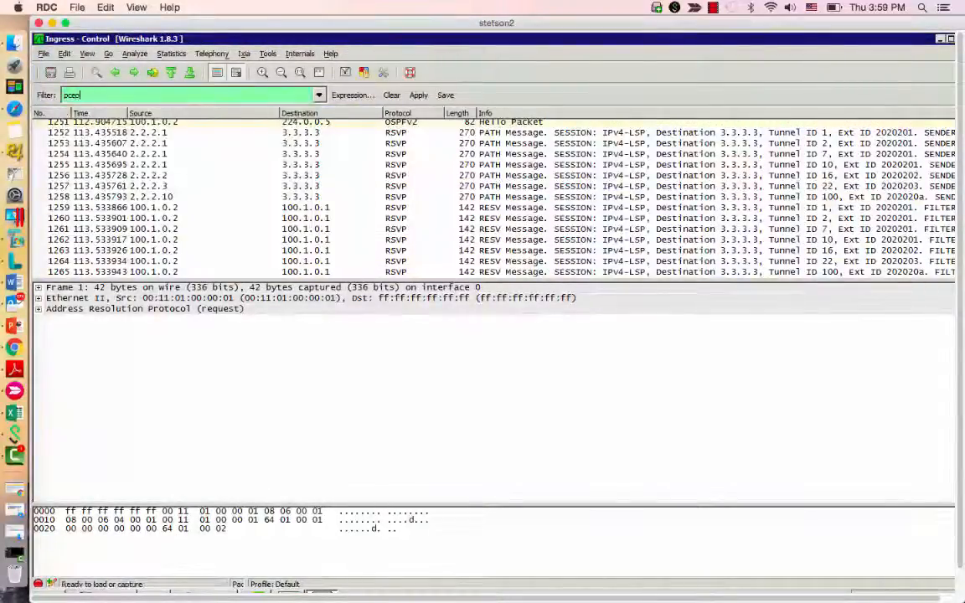
pyautogui.press('Return')
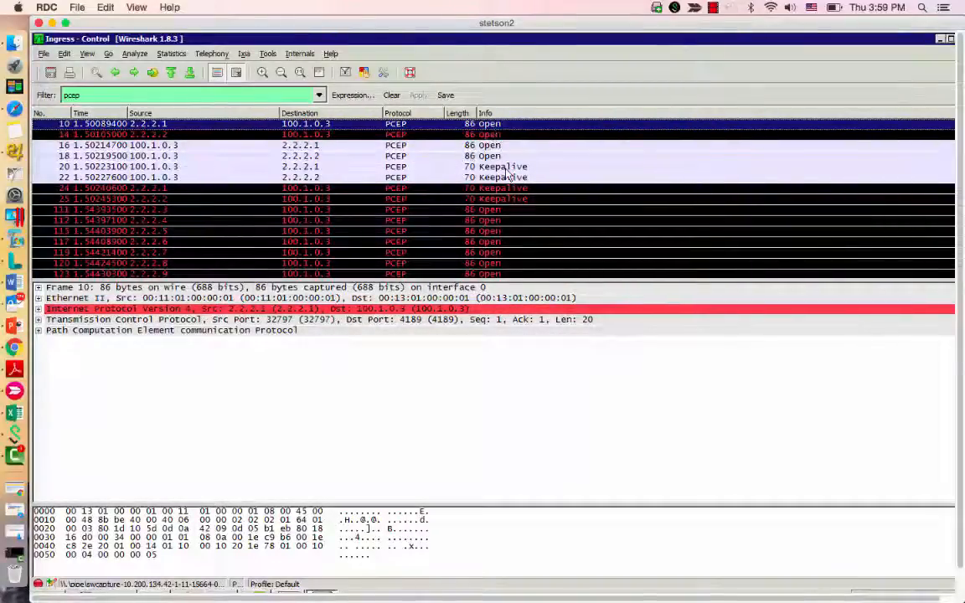
# Look through the PCEP packets and select the first PCReport sent from 2.2.2.1 to 100.1.0.3.
pyautogui.scroll(-15, 828, 214)
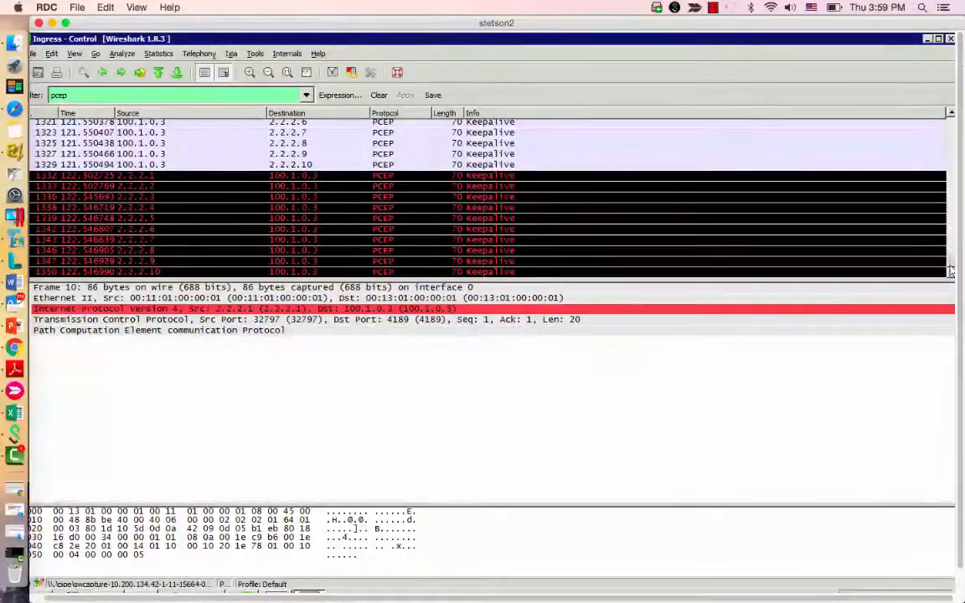
pyautogui.moveTo(952, 256); pyautogui.dragTo(952, 135)
pyautogui.scroll(-12, 952, 277)
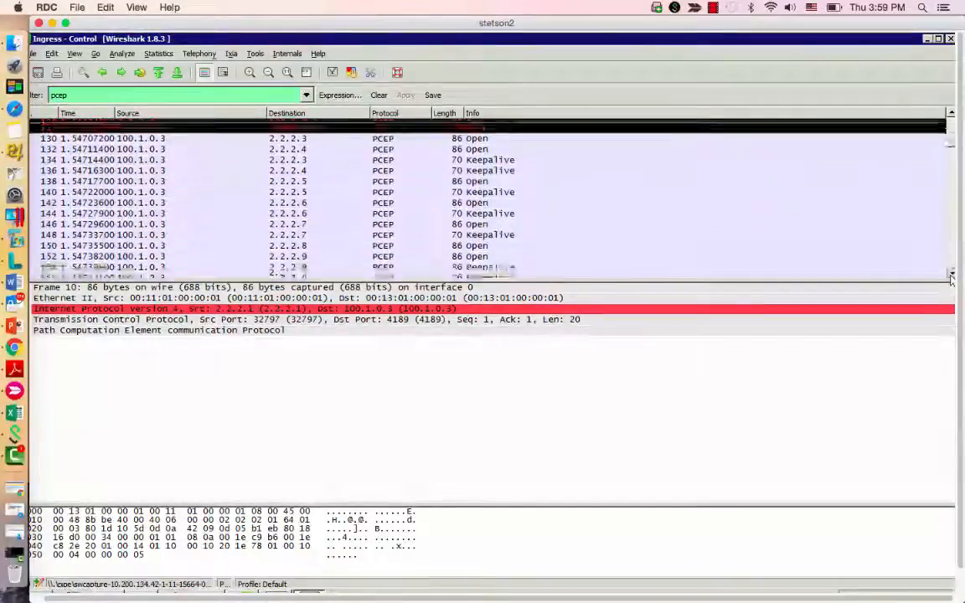
pyautogui.scroll(-5, 952, 279)
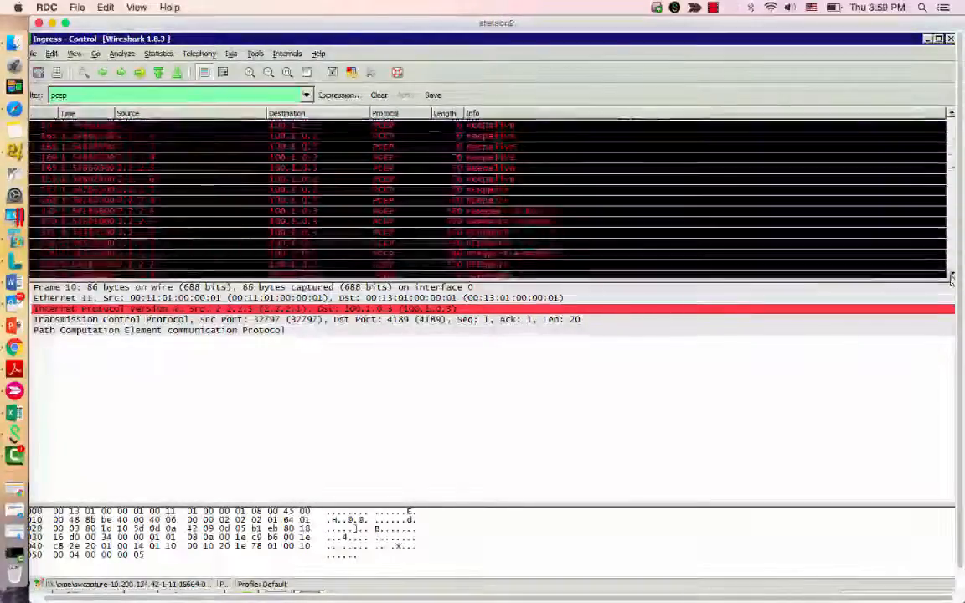
pyautogui.click(489, 153)
pyautogui.click(490, 143)
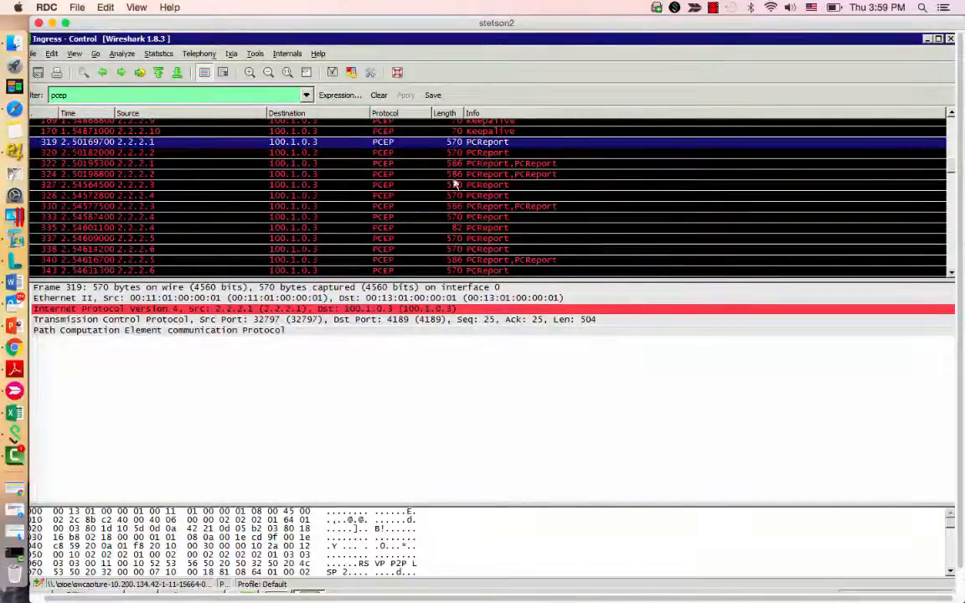
# Filter the capture to PCEP packets sent from 2.2.2.1 with "ip.src == 2.2.2.1 && pcep".
pyautogui.click(76, 95)
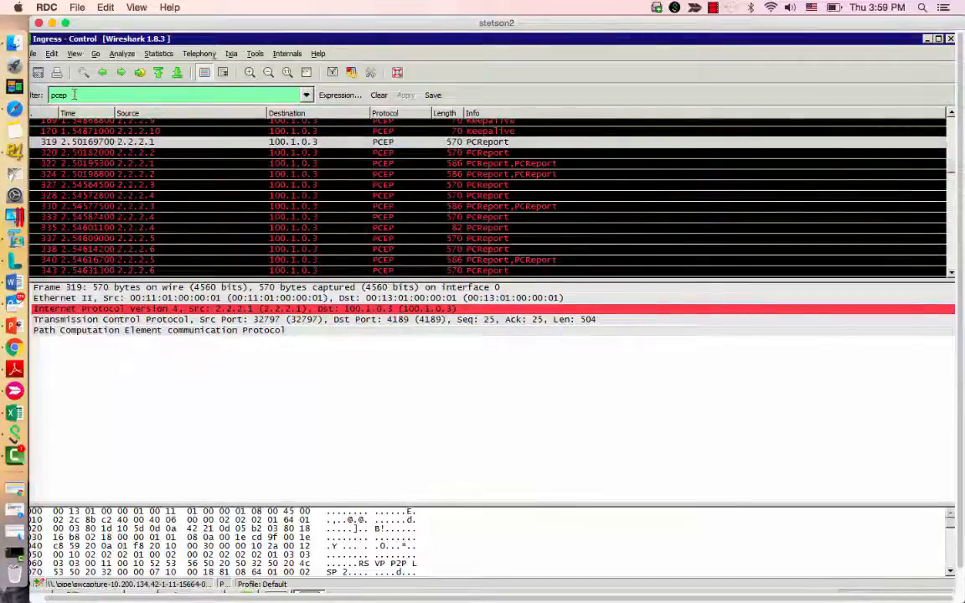
pyautogui.rightClick(142, 146)
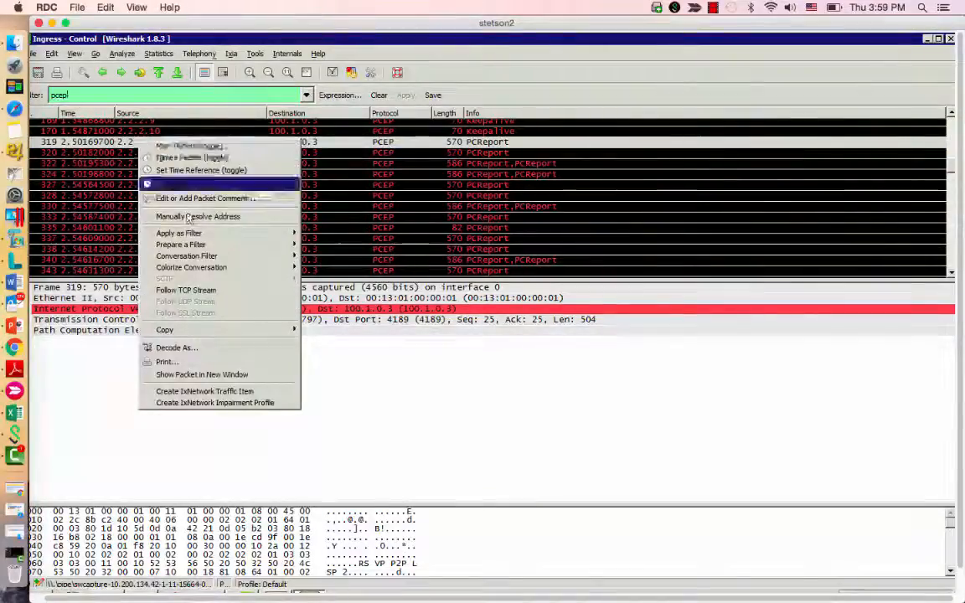
pyautogui.moveTo(195, 237)
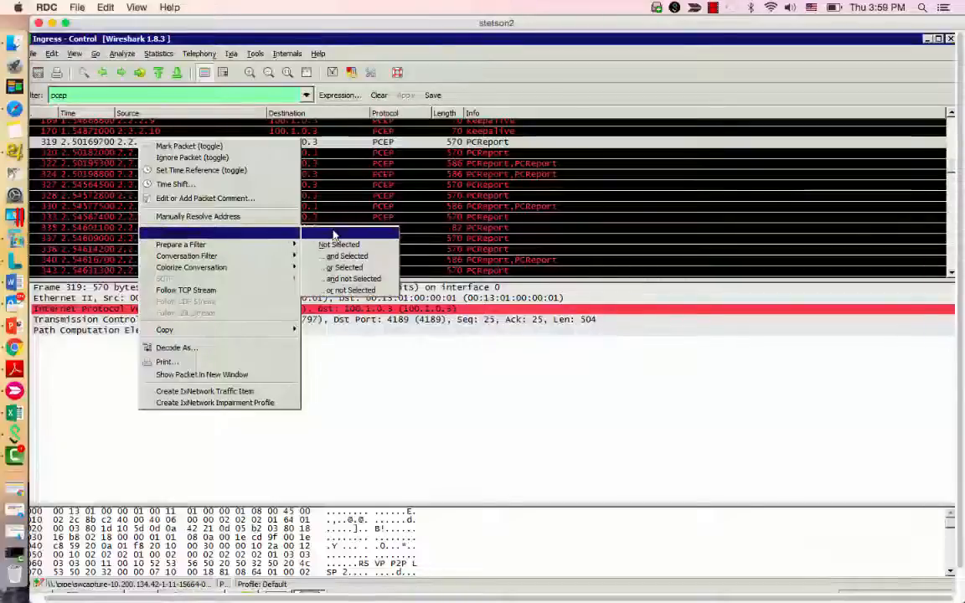
pyautogui.click(322, 233)
pyautogui.click(124, 95)
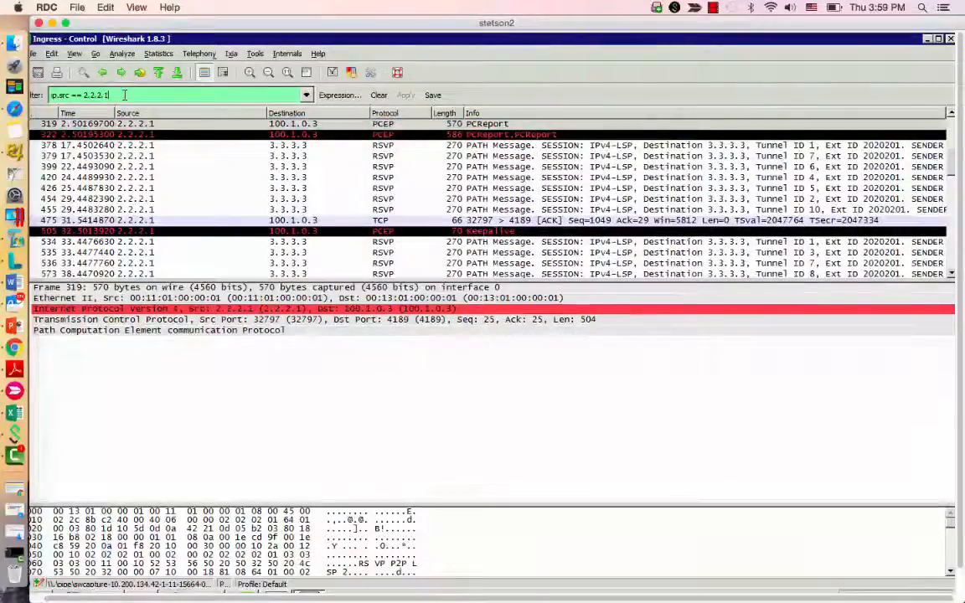
pyautogui.write('&& pcep')
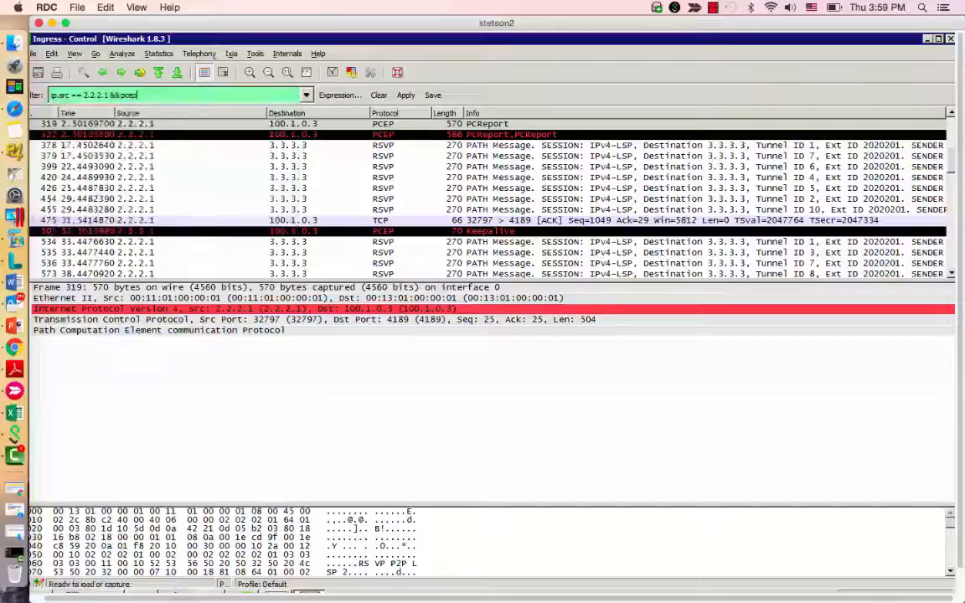
pyautogui.press('Return')
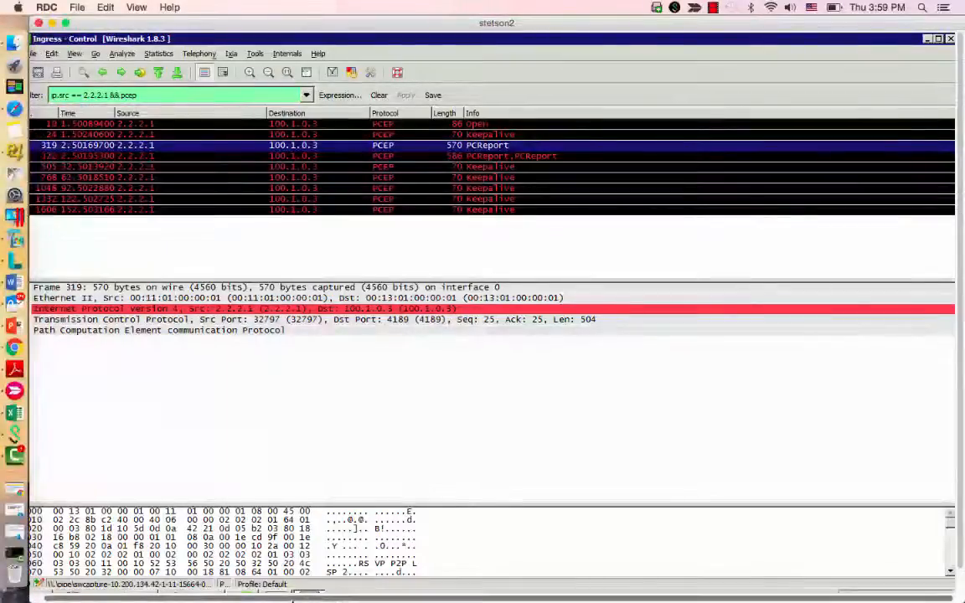
# Expand the Path Computation Element communication Protocol layer of PCReport frame 319 and look through its list of objects.
pyautogui.moveTo(283, 599); pyautogui.dragTo(235, 601)
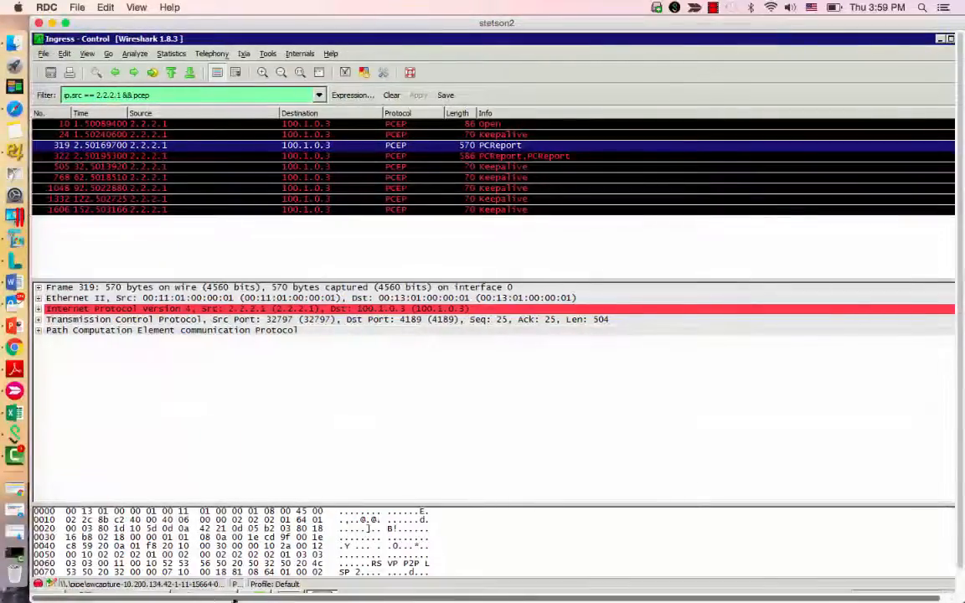
pyautogui.click(39, 330)
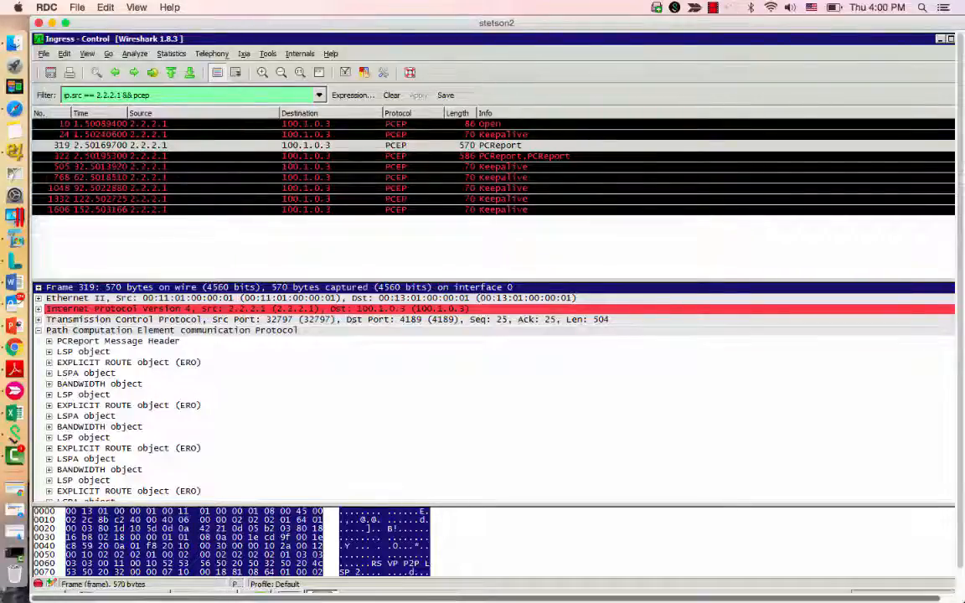
pyautogui.moveTo(520, 599); pyautogui.dragTo(613, 600)
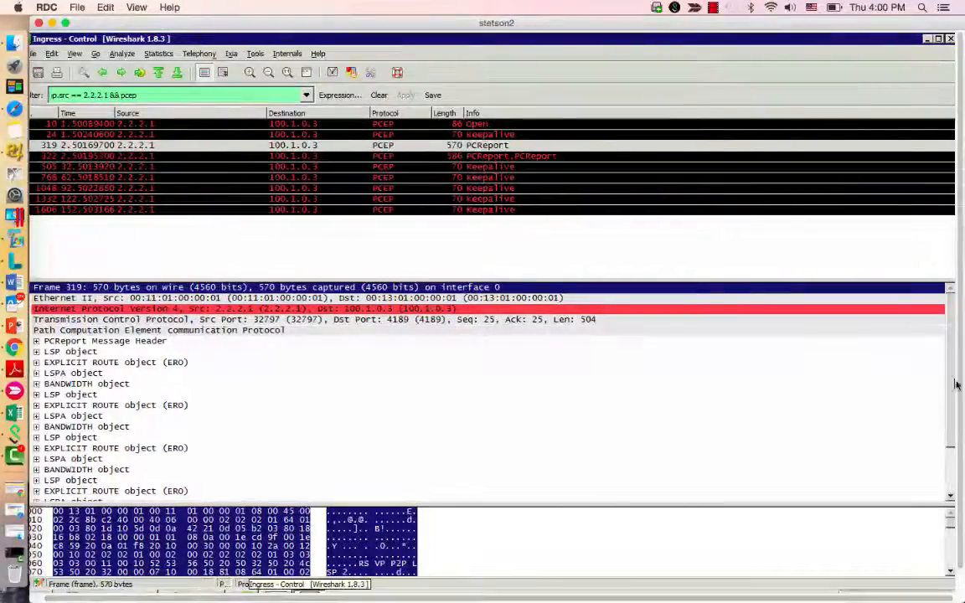
pyautogui.scroll(-2, 952, 477)
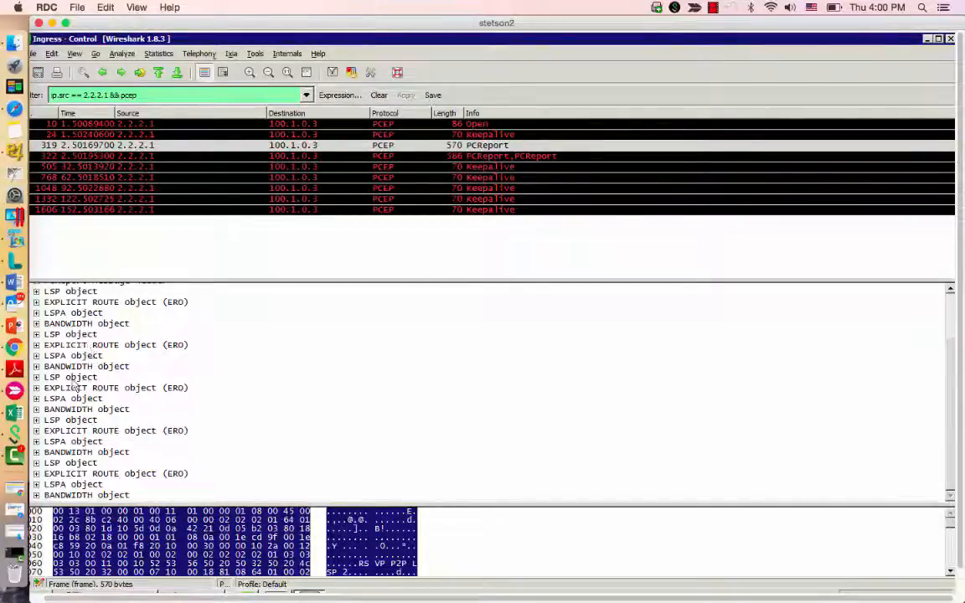
pyautogui.moveTo(98, 599); pyautogui.dragTo(80, 598)
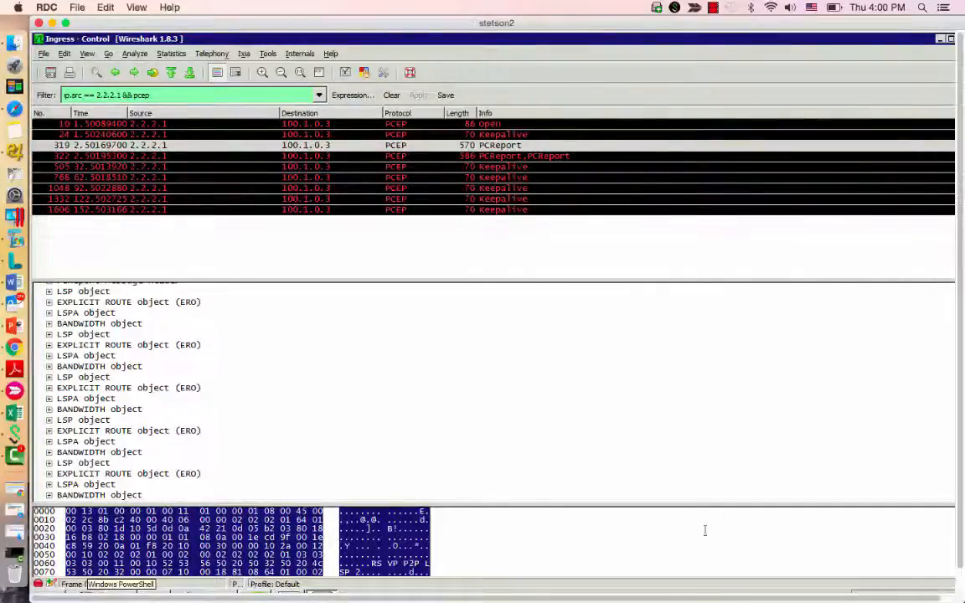
# Expand the frame's second visible collapsed LSP object and examine its LSP flags, IPv4 LSP Identifiers TLV and Symbolic Path Name TLV.
pyautogui.click(49, 334)
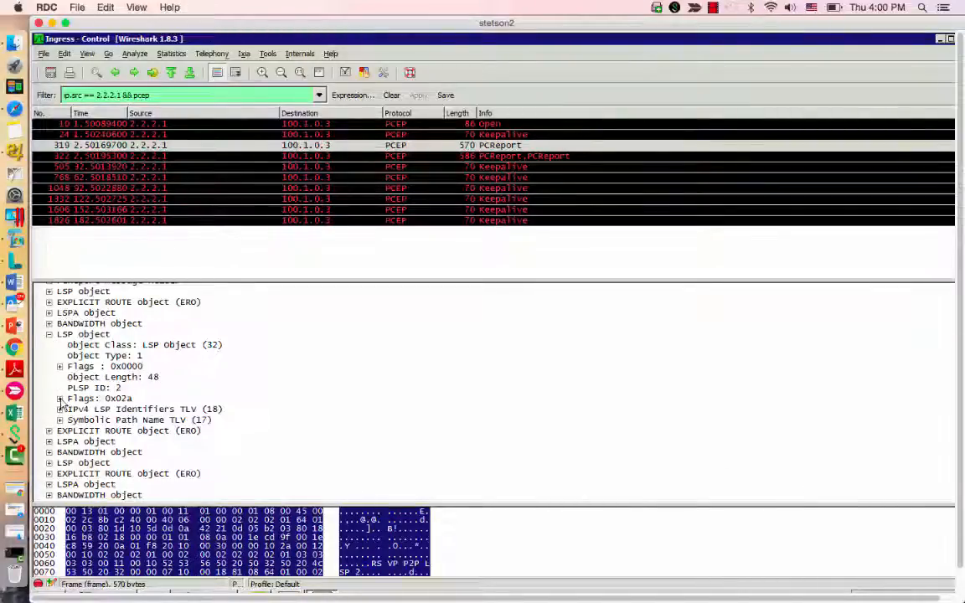
pyautogui.click(59, 399)
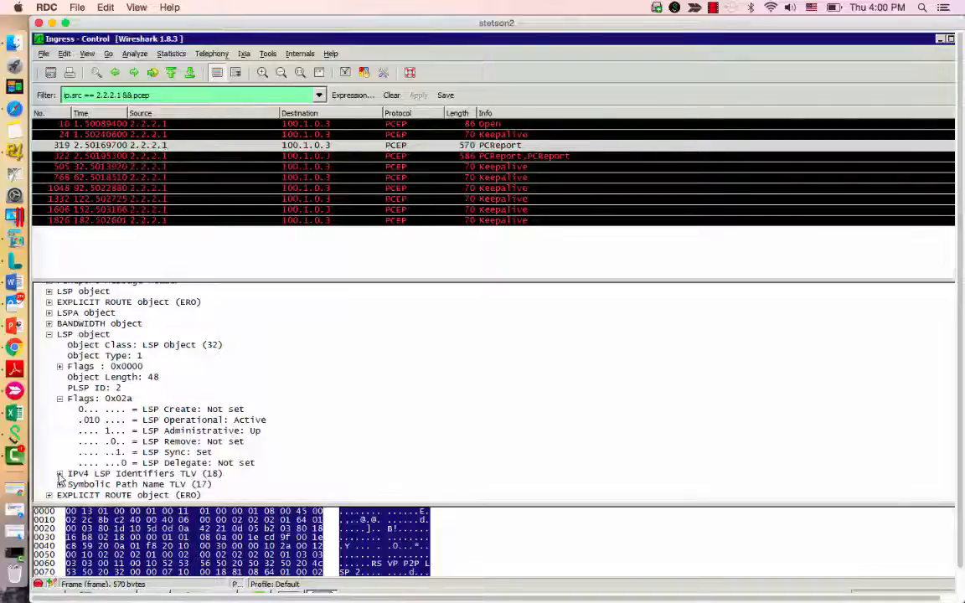
pyautogui.click(59, 474)
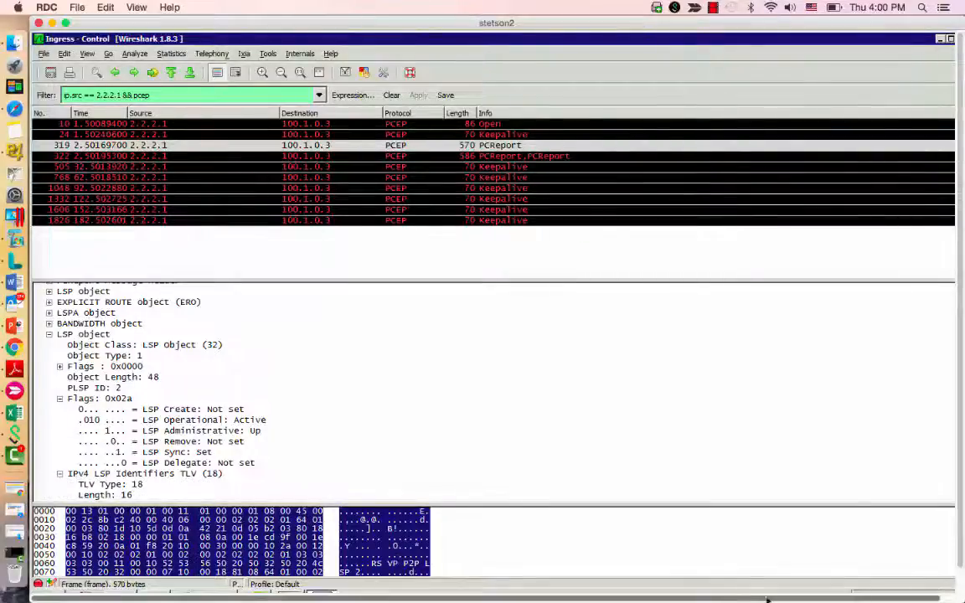
pyautogui.moveTo(767, 600); pyautogui.dragTo(834, 599)
pyautogui.moveTo(951, 377); pyautogui.dragTo(953, 412)
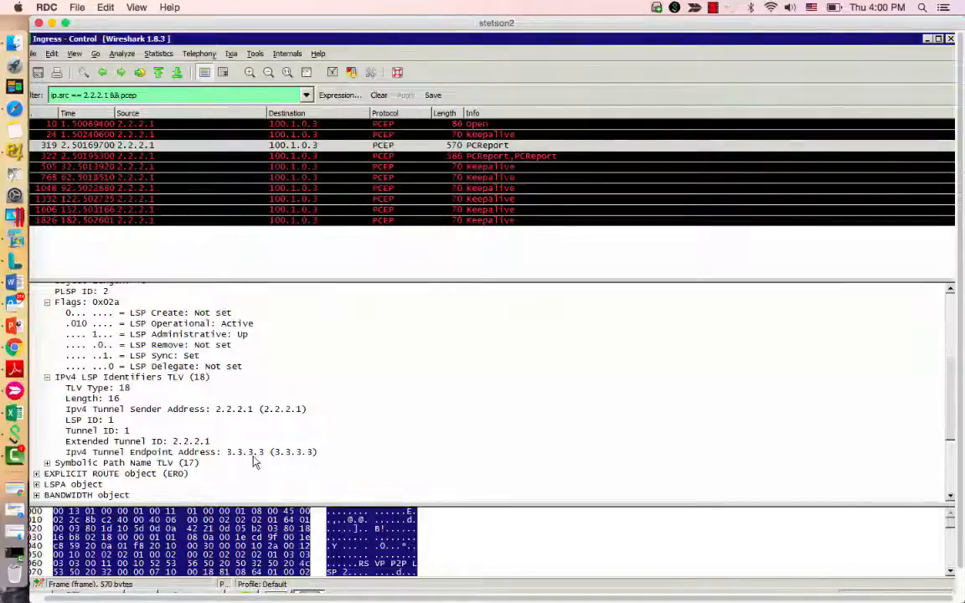
pyautogui.click(47, 463)
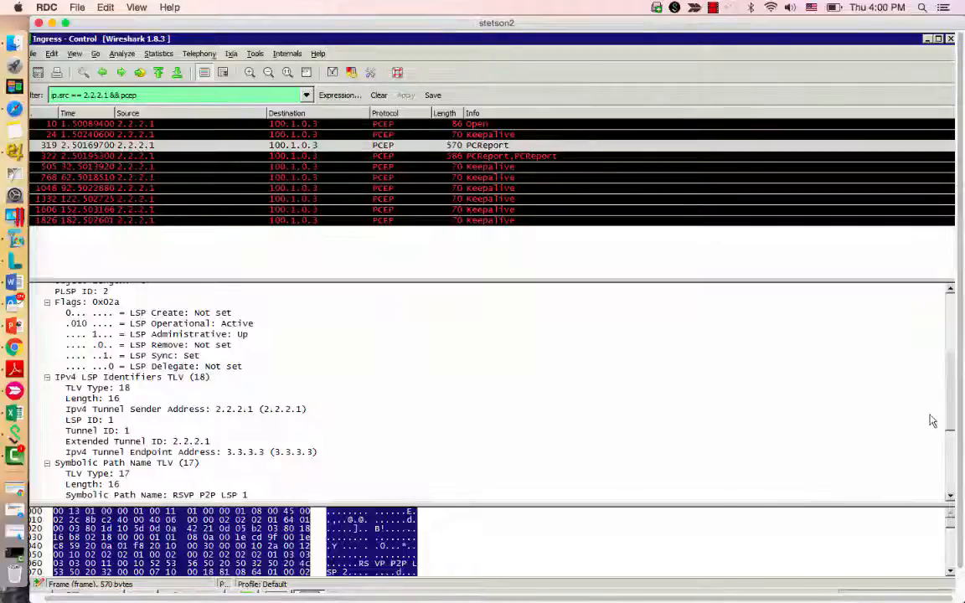
pyautogui.scroll(-2, 936, 432)
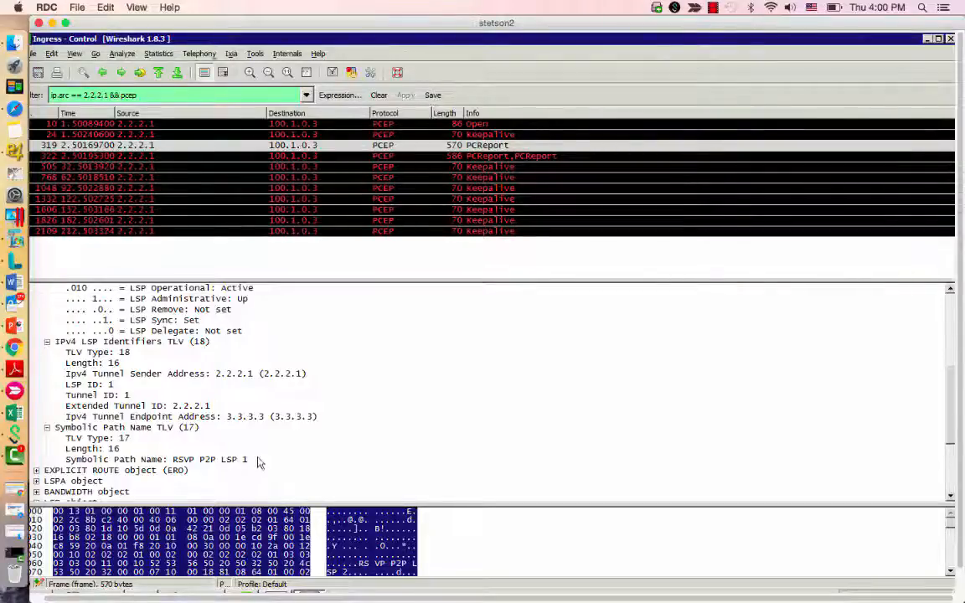
# Select the combined PCReport,PCReport frame 322, collapse both PCEP messages, and expand only the first to review its objects.
pyautogui.click(469, 156)
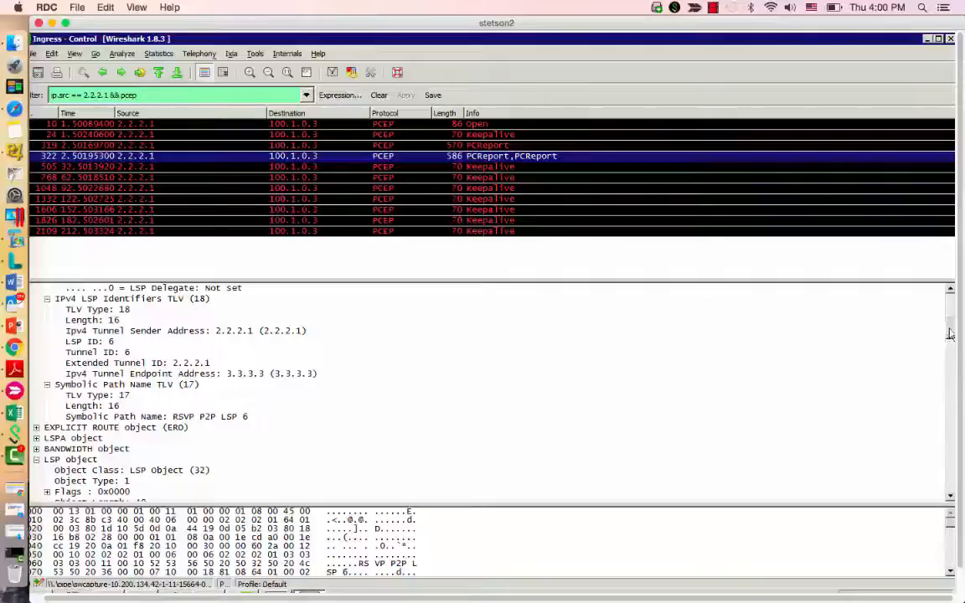
pyautogui.scroll(6, 948, 333)
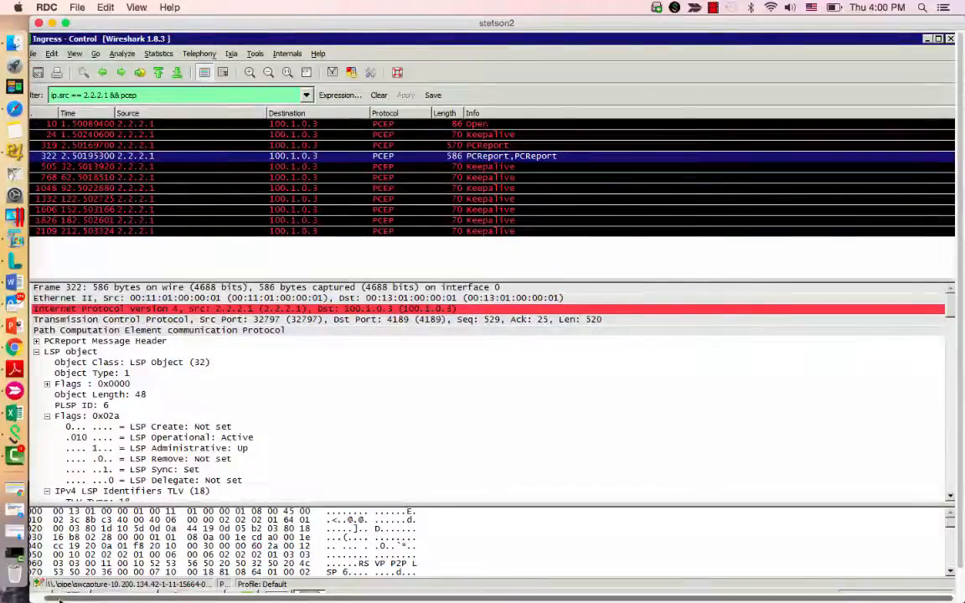
pyautogui.moveTo(61, 598); pyautogui.dragTo(42, 597)
pyautogui.click(37, 330)
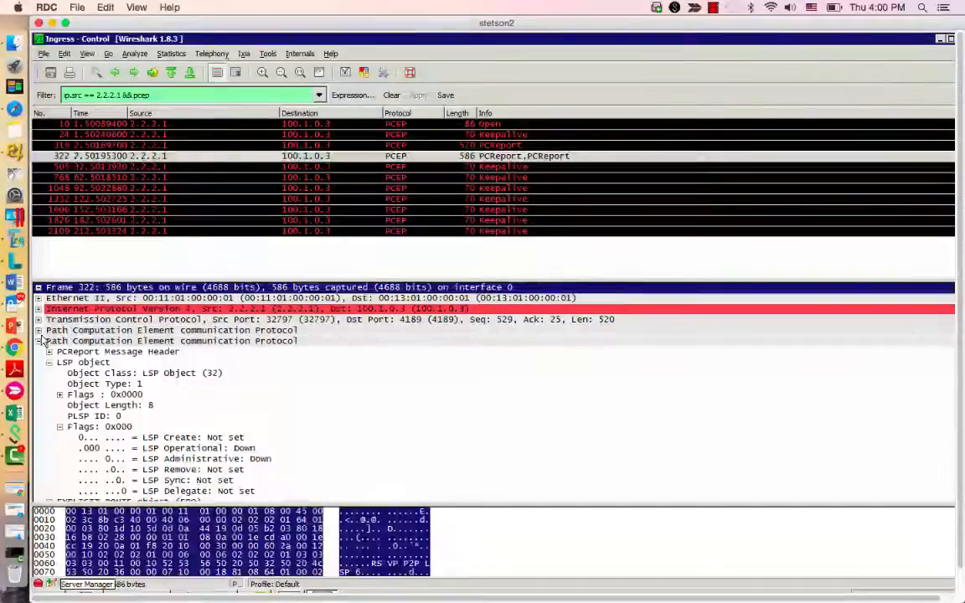
pyautogui.click(38, 341)
pyautogui.click(38, 331)
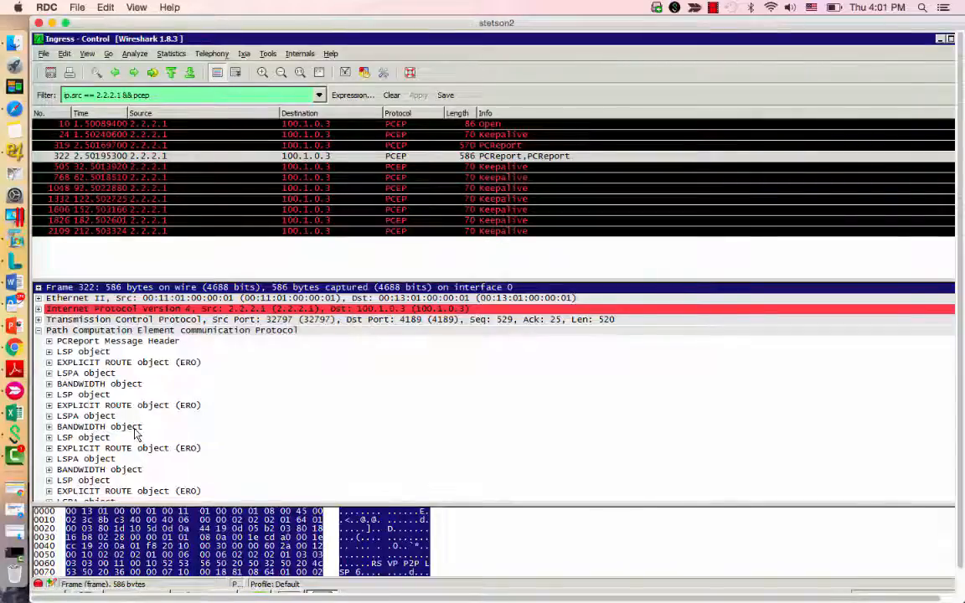
# Collapse the first PCEP message of frame 322, then expand the second message's LSP object and its LSP flags.
pyautogui.click(38, 331)
pyautogui.click(38, 341)
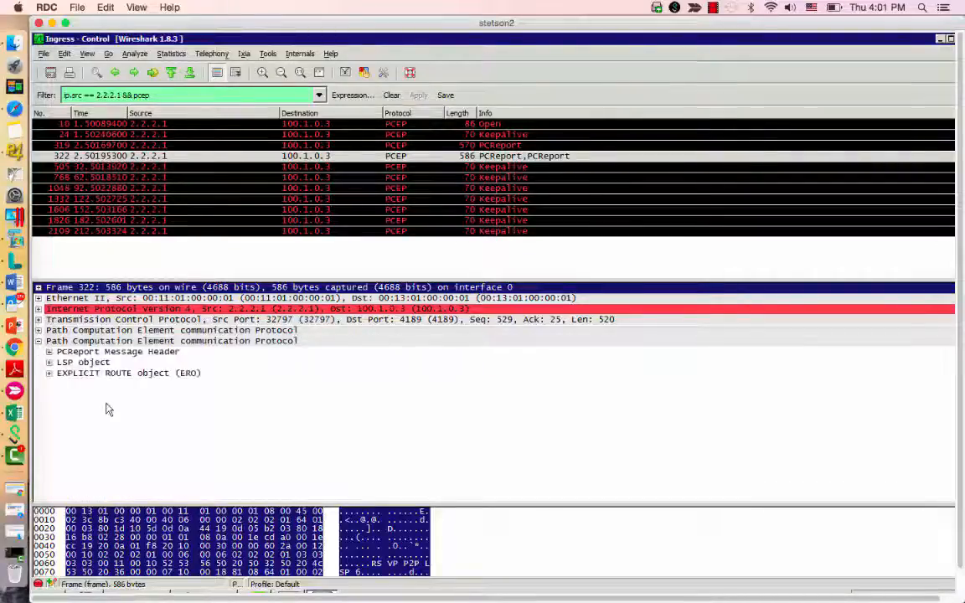
pyautogui.click(49, 363)
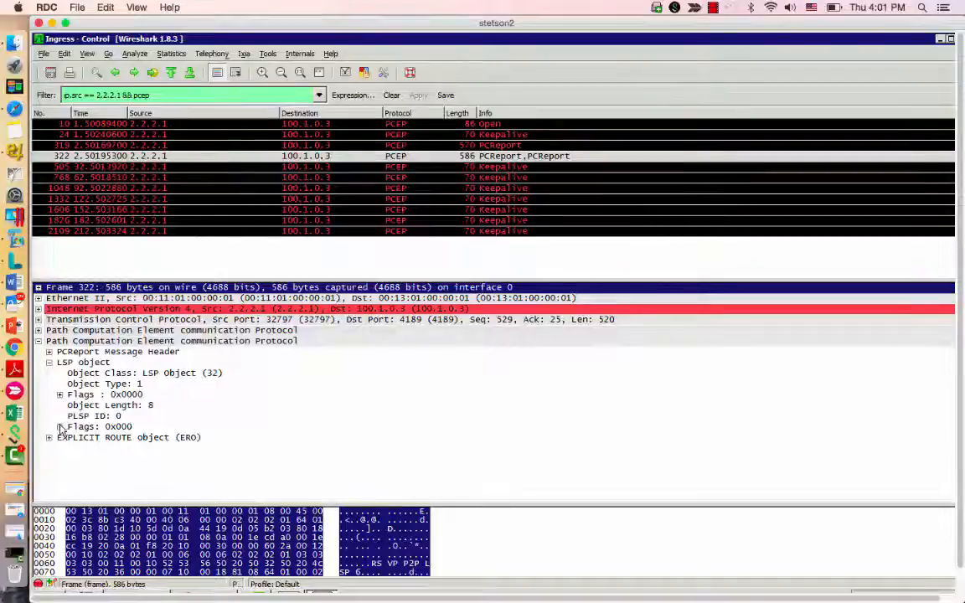
pyautogui.click(59, 426)
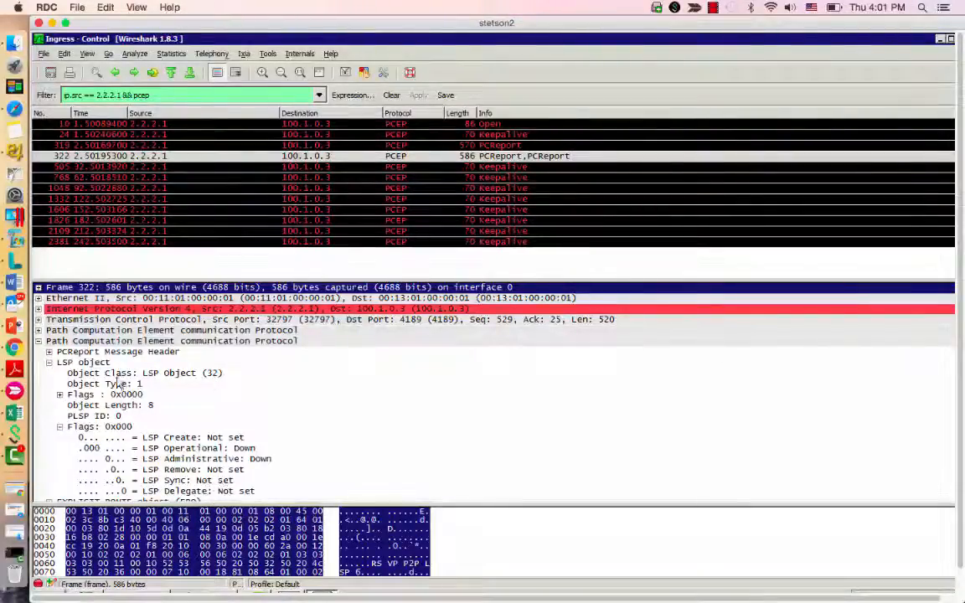
# Expand the first PCEP message's second LSP object and examine its PLSP ID and LSP flags for comparison.
pyautogui.click(39, 331)
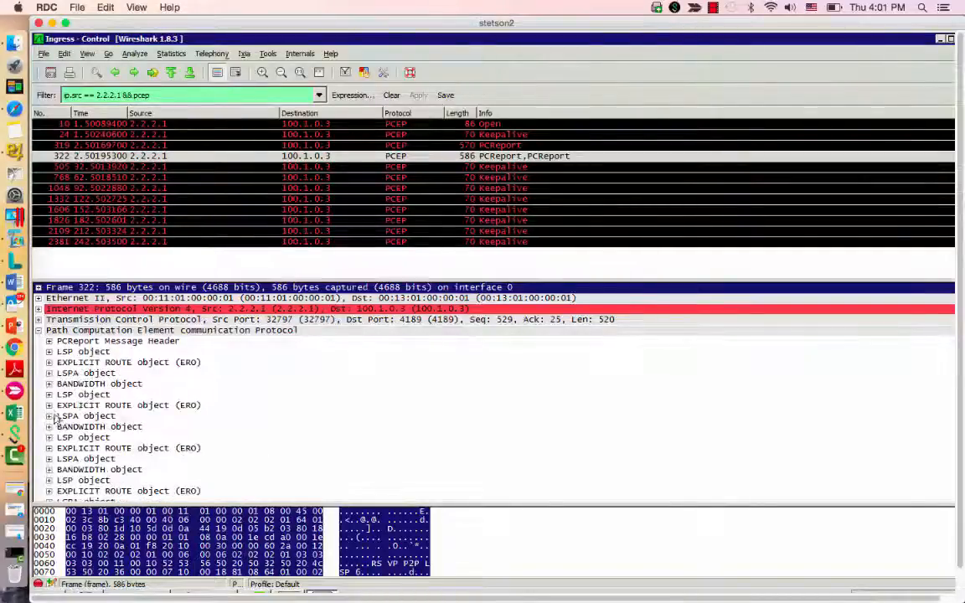
pyautogui.click(49, 394)
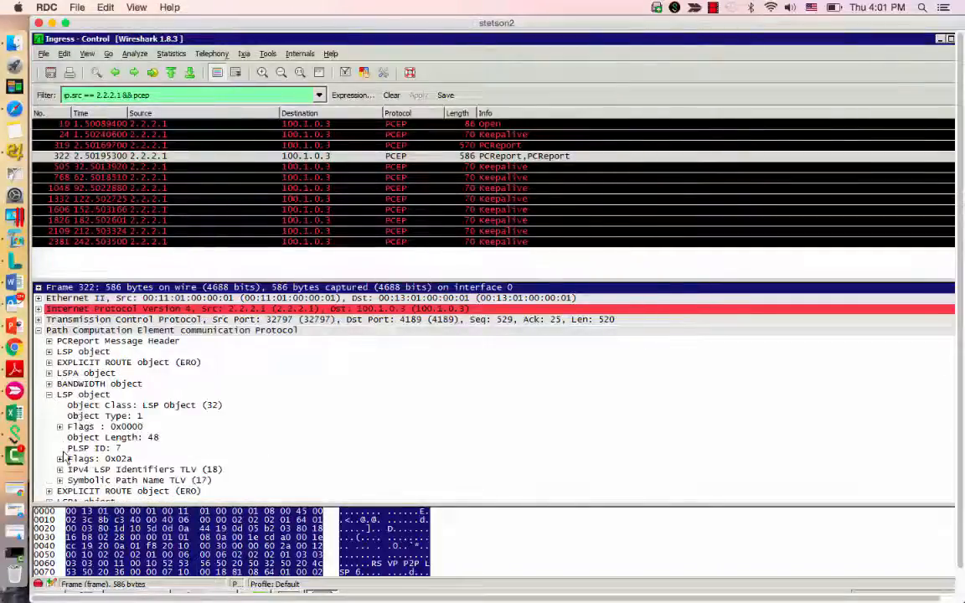
pyautogui.click(60, 459)
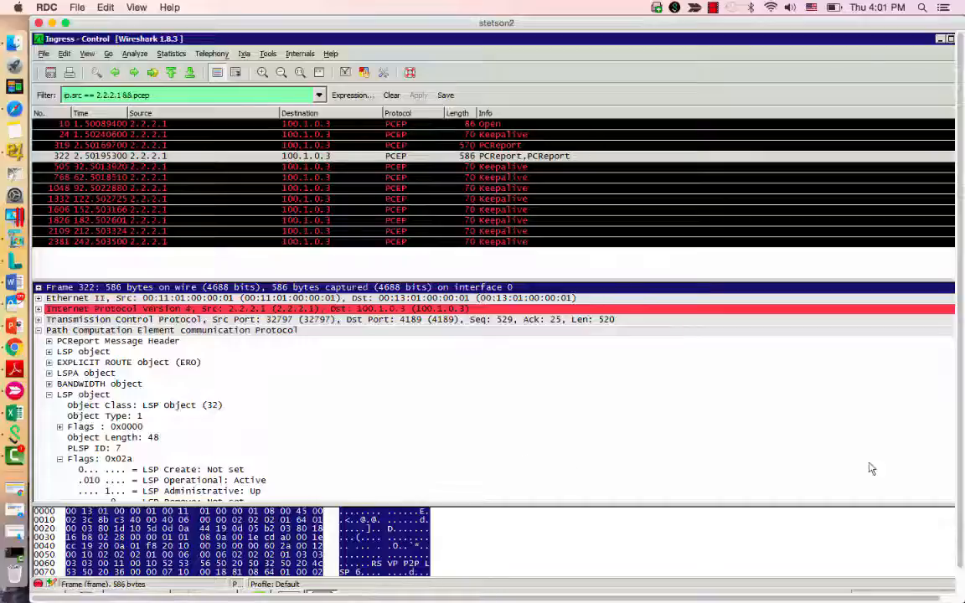
pyautogui.click(309, 450)
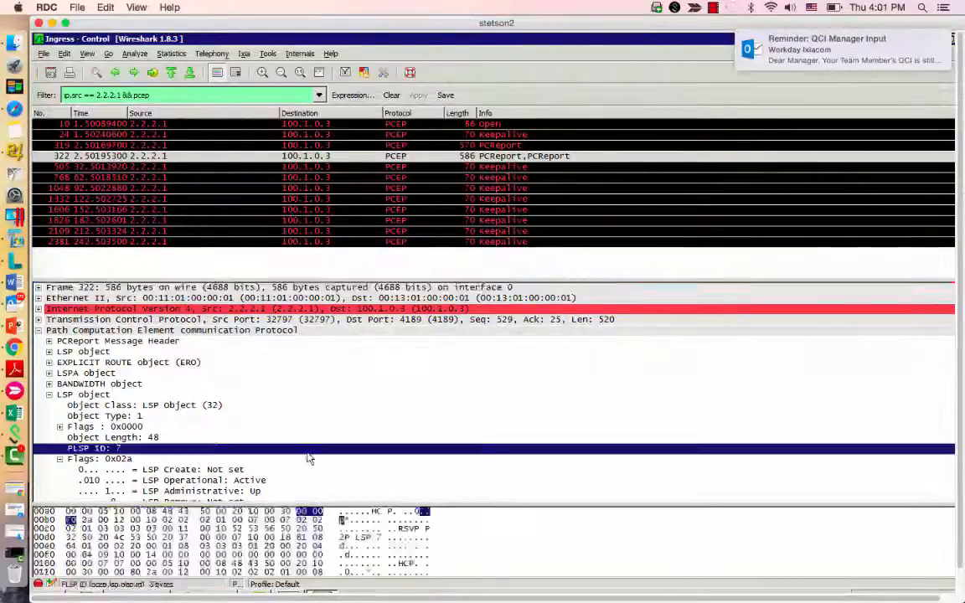
pyautogui.scroll(-2, 309, 457)
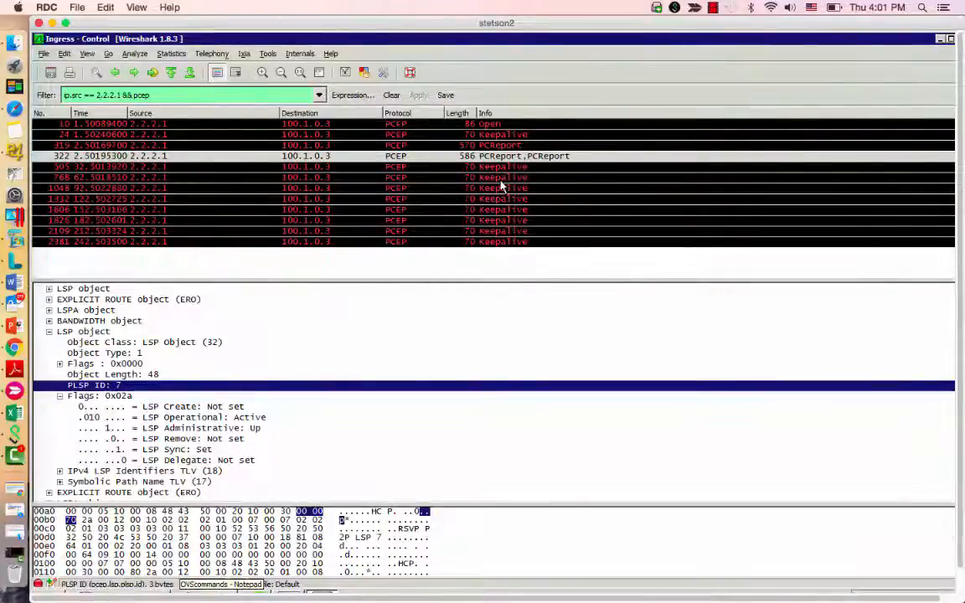
# Switch to IxNetwork's Scenario view, show the Tunnel Ingress device group's RSVP-TE P2P Head (Ingress) LSPs, and enlarge the details grid.
pyautogui.moveTo(961, 250); pyautogui.dragTo(960, 277)
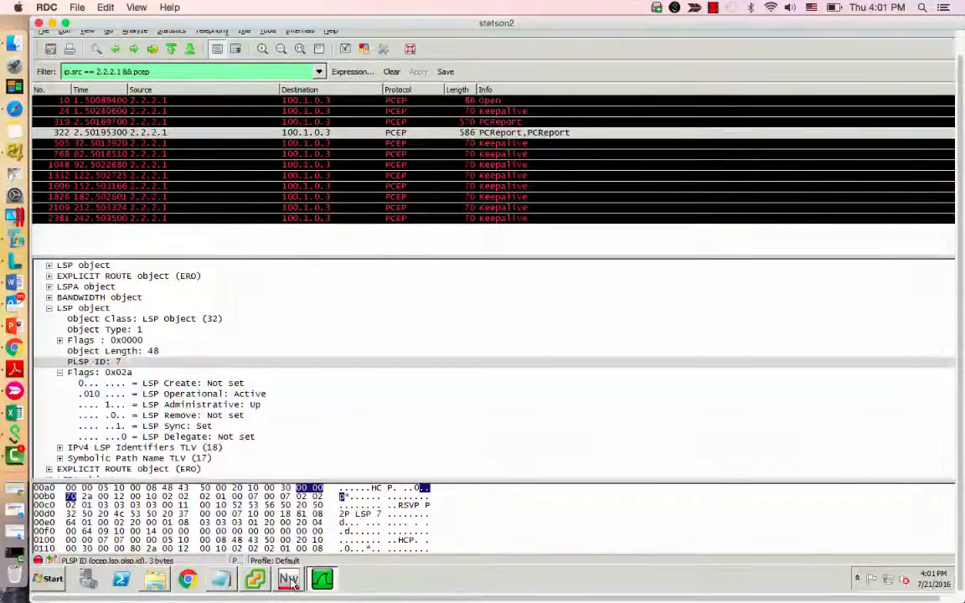
pyautogui.click(291, 583)
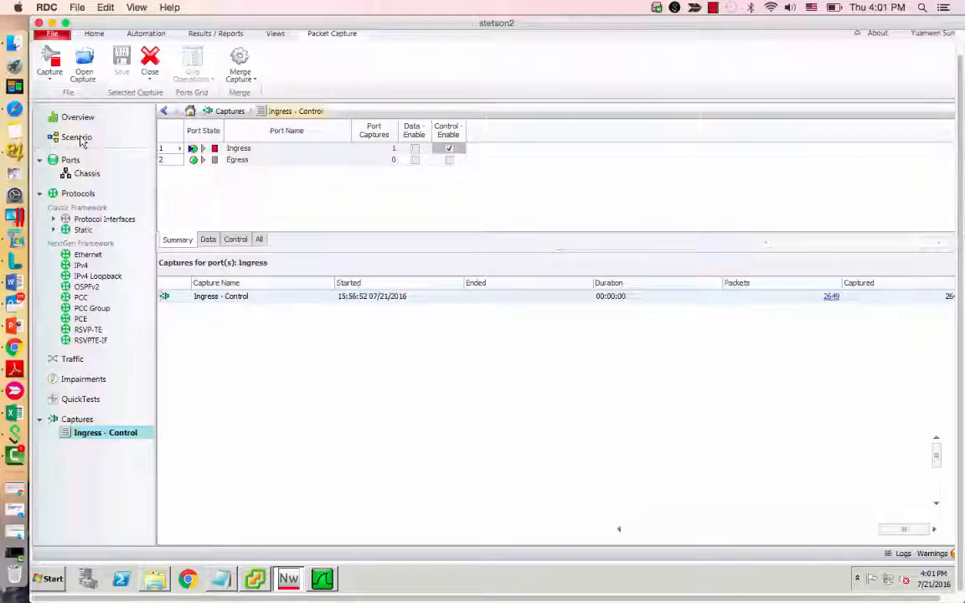
pyautogui.click(76, 137)
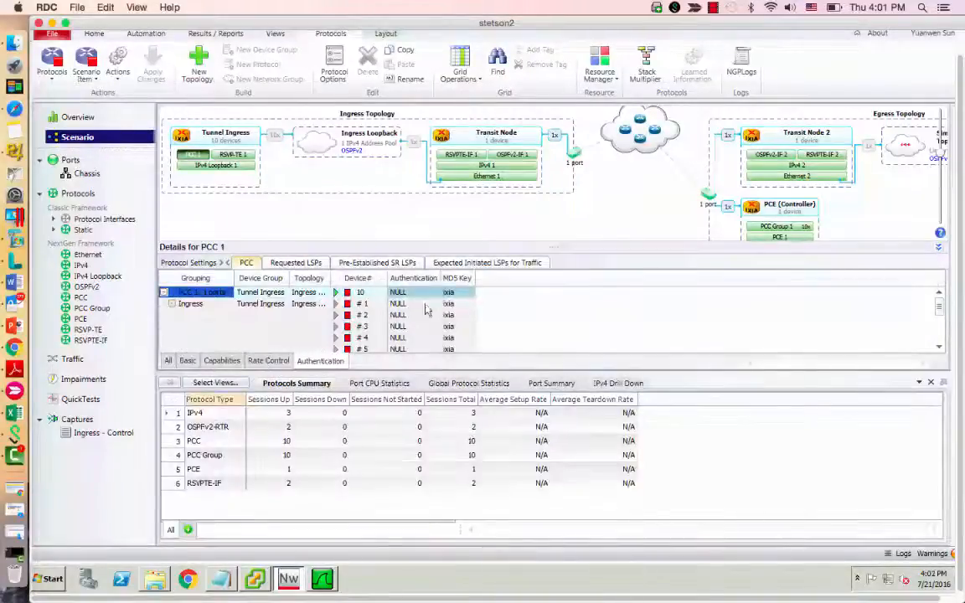
pyautogui.click(220, 141)
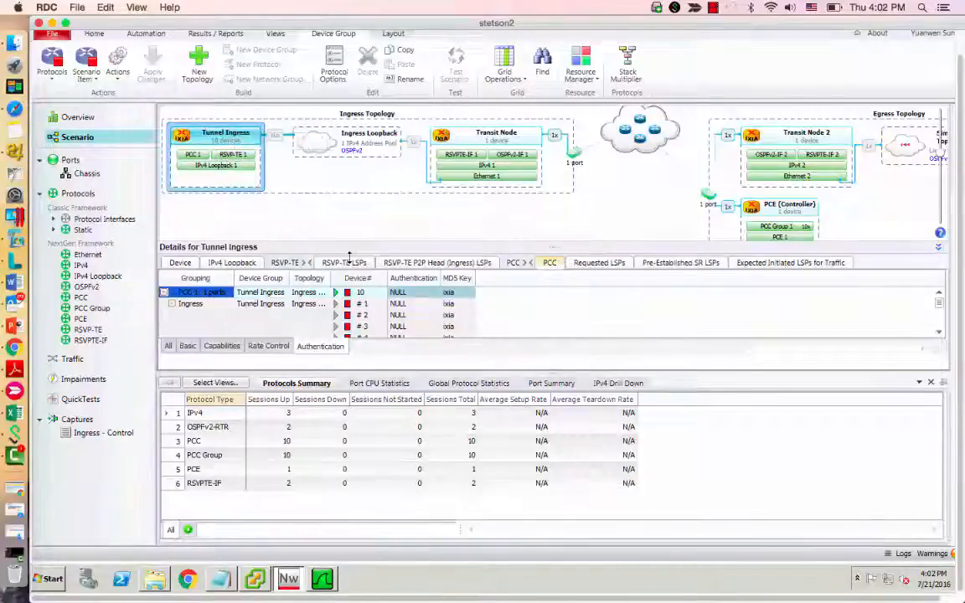
pyautogui.click(421, 264)
pyautogui.moveTo(555, 372); pyautogui.dragTo(556, 409)
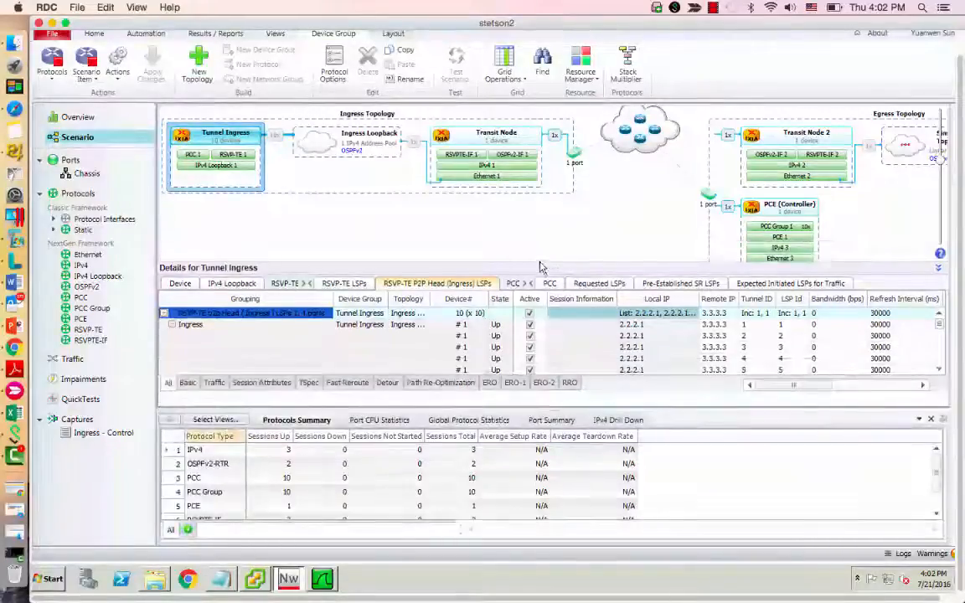
pyautogui.moveTo(549, 266); pyautogui.dragTo(549, 263)
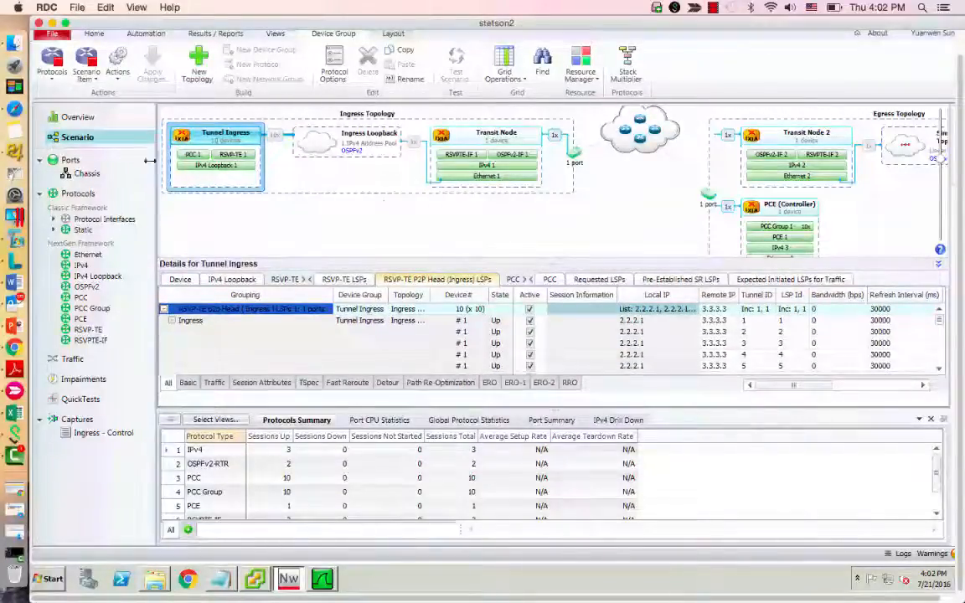
# Deactivate the first device's ingress LSPs with tunnel IDs 2 and 3 and apply the changes on the fly.
pyautogui.moveTo(192, 161)
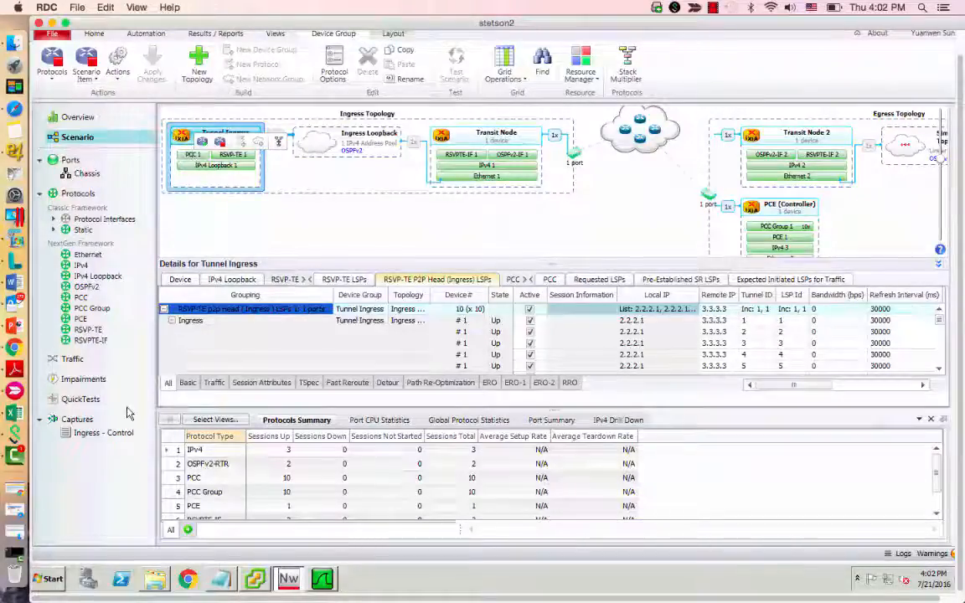
pyautogui.click(529, 333)
pyautogui.click(533, 344)
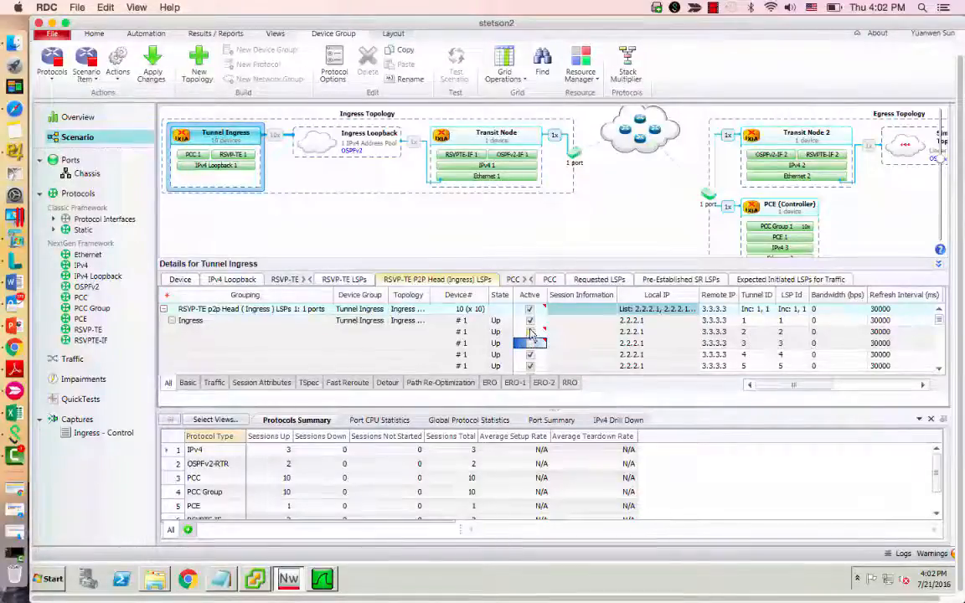
pyautogui.click(153, 60)
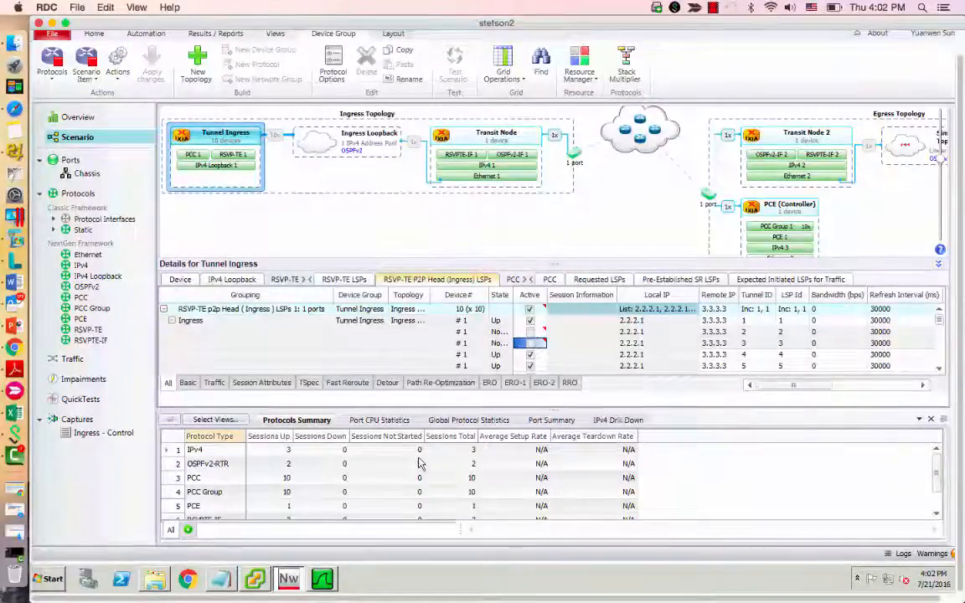
# Show the PCC Per Port statistics for Tunnel Ingress and examine the RSVP Going Up, Up and Remove LSP counters.
pyautogui.click(193, 157)
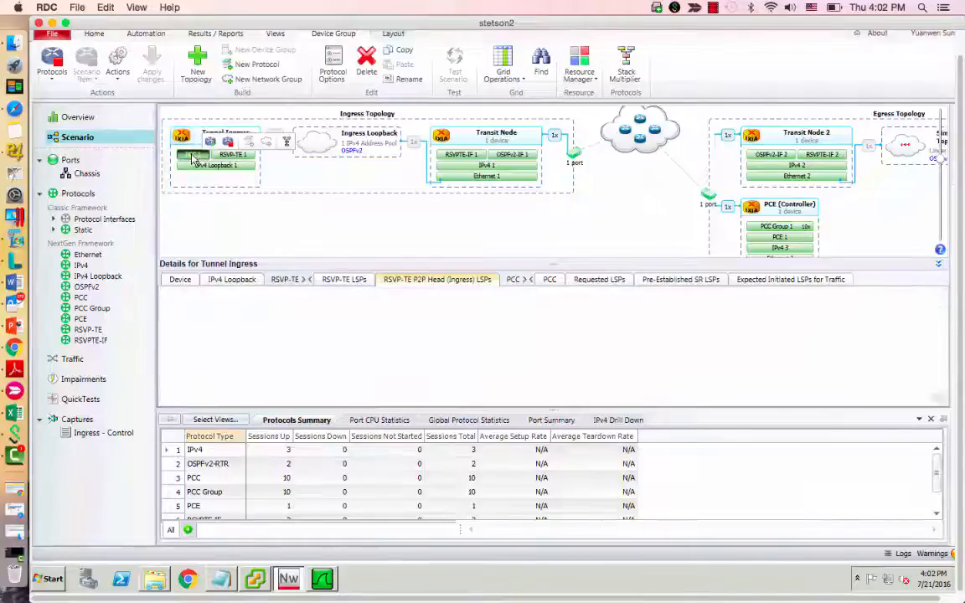
pyautogui.click(549, 421)
pyautogui.moveTo(512, 530); pyautogui.dragTo(890, 538)
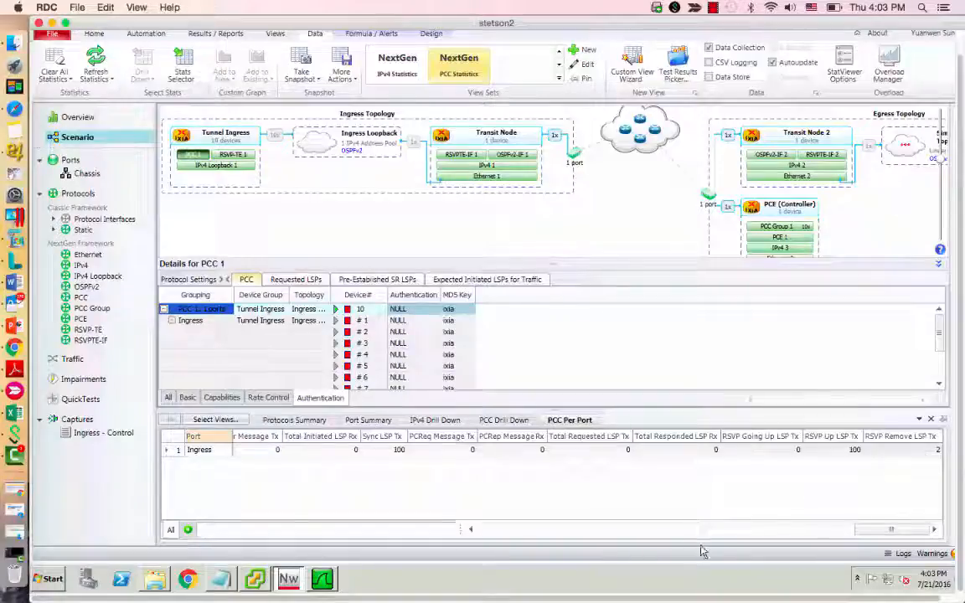
# Switch to the Wireshark capture and examine the LSP flags and identifiers of PCReport frames 3089 and 3091.
pyautogui.click(323, 580)
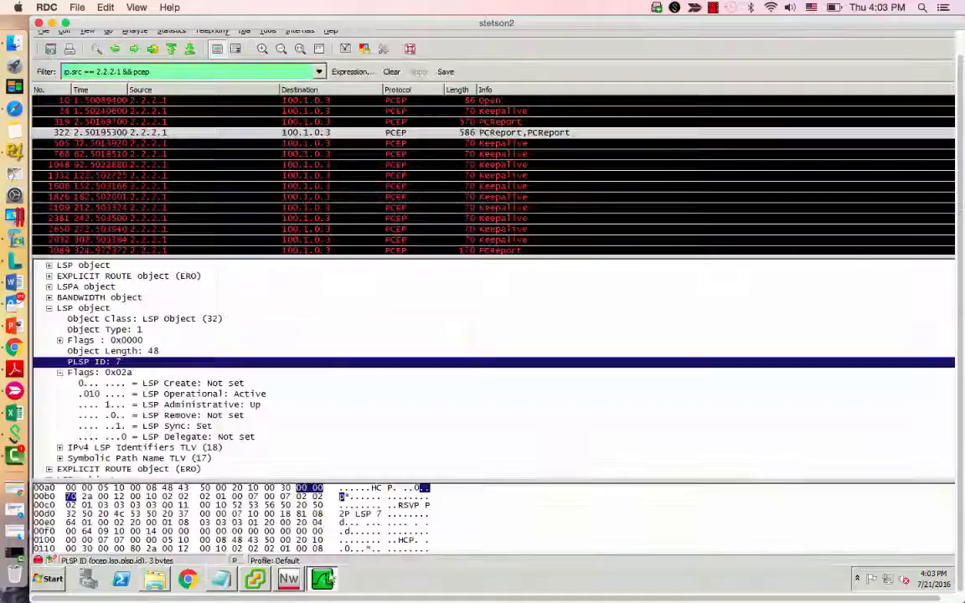
pyautogui.moveTo(758, 599); pyautogui.dragTo(772, 599)
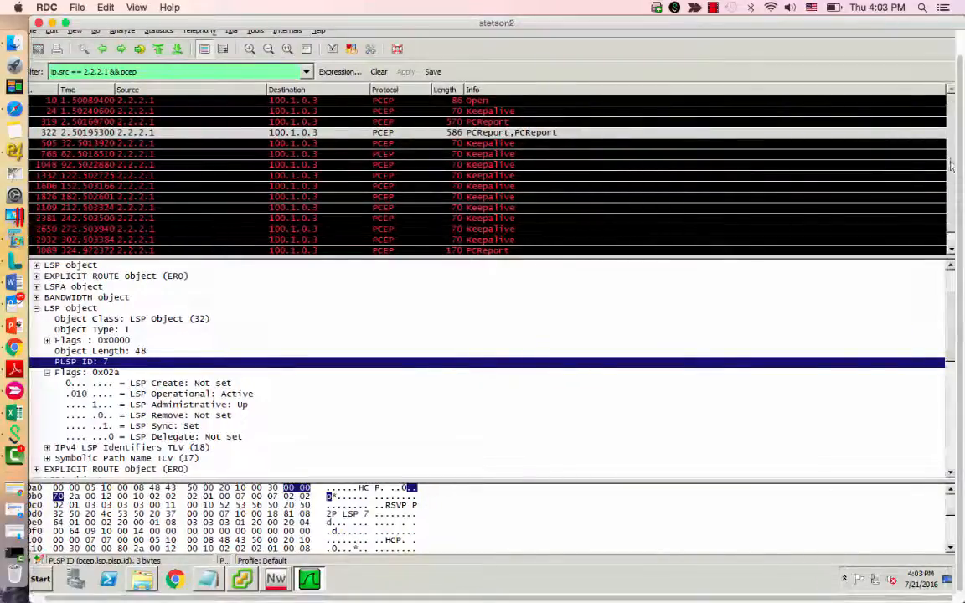
pyautogui.scroll(-1, 922, 218)
pyautogui.click(485, 241)
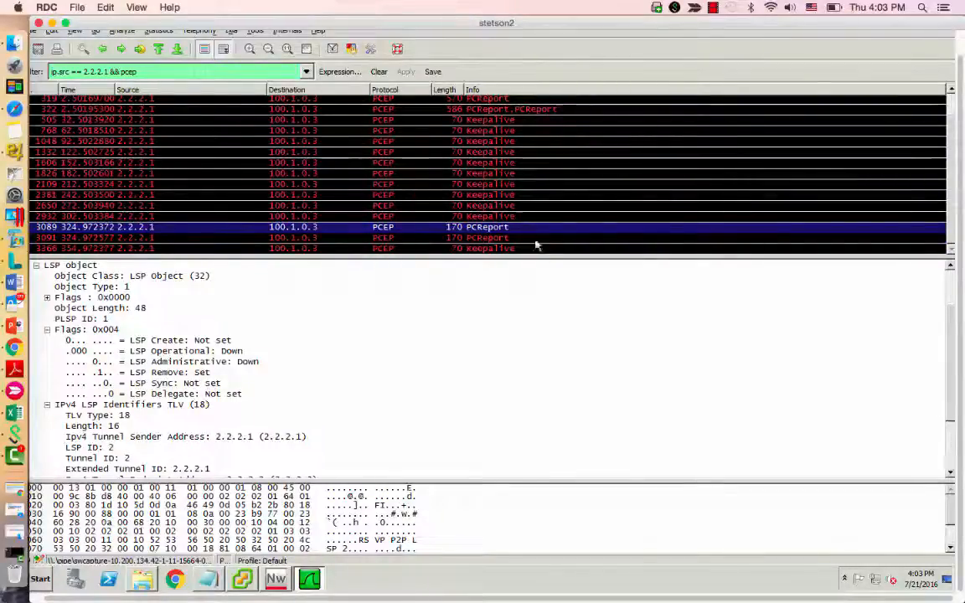
pyautogui.click(490, 238)
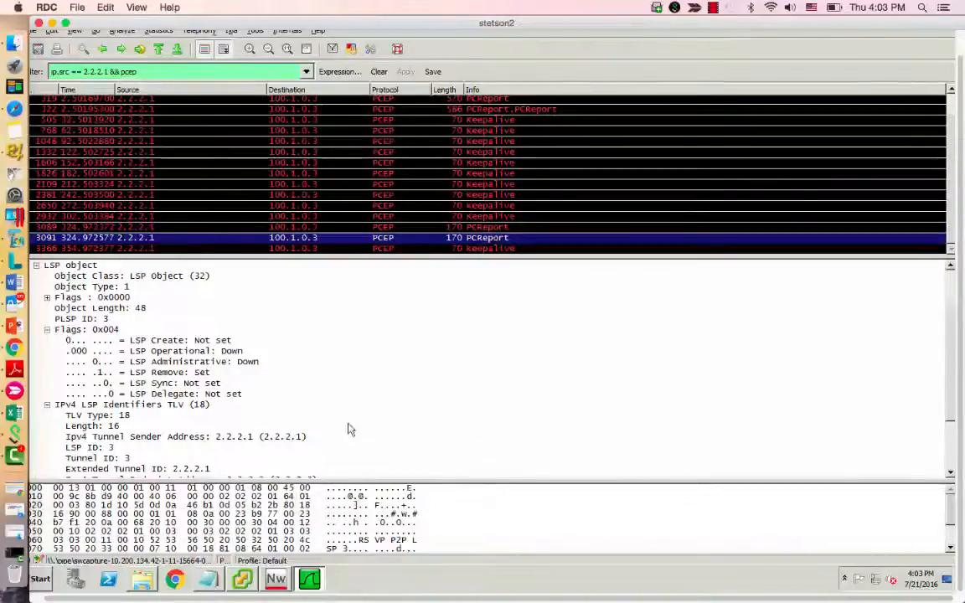
# Switch back to IxNetwork, reactivate the RSVP-TE P2P ingress LSPs with tunnel IDs 2 and 3, and apply the changes.
pyautogui.click(276, 578)
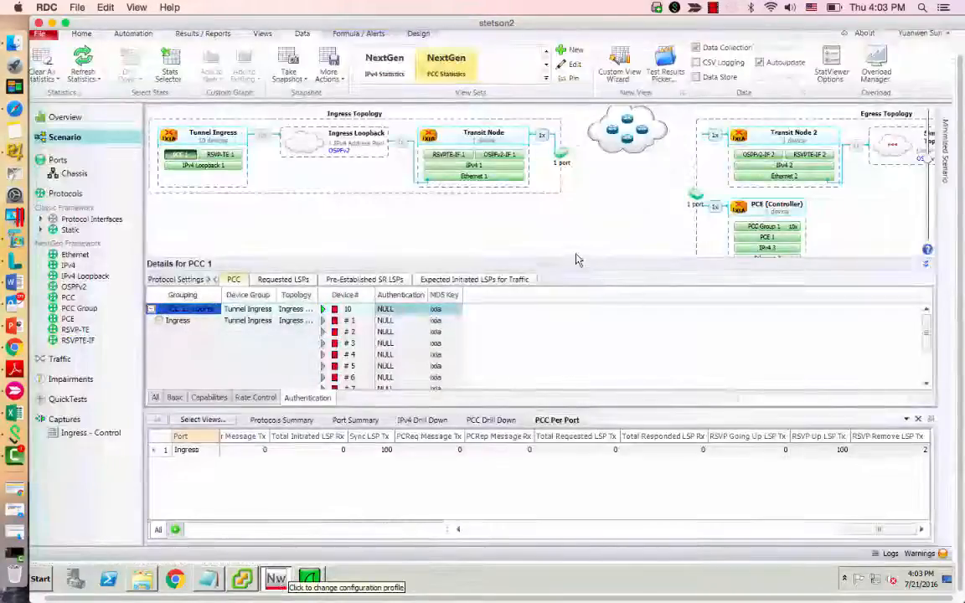
pyautogui.click(221, 155)
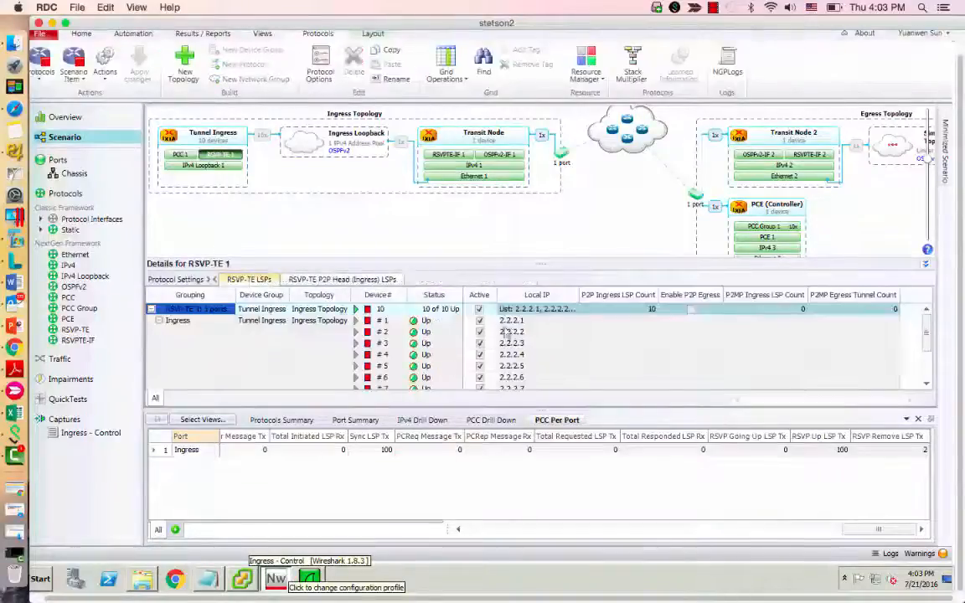
pyautogui.click(341, 279)
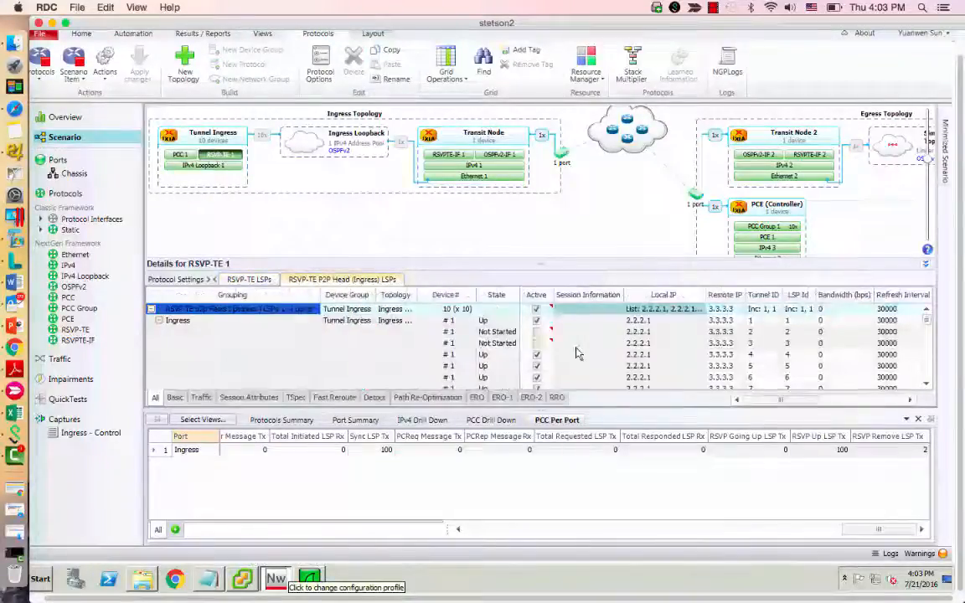
pyautogui.click(536, 332)
pyautogui.click(536, 343)
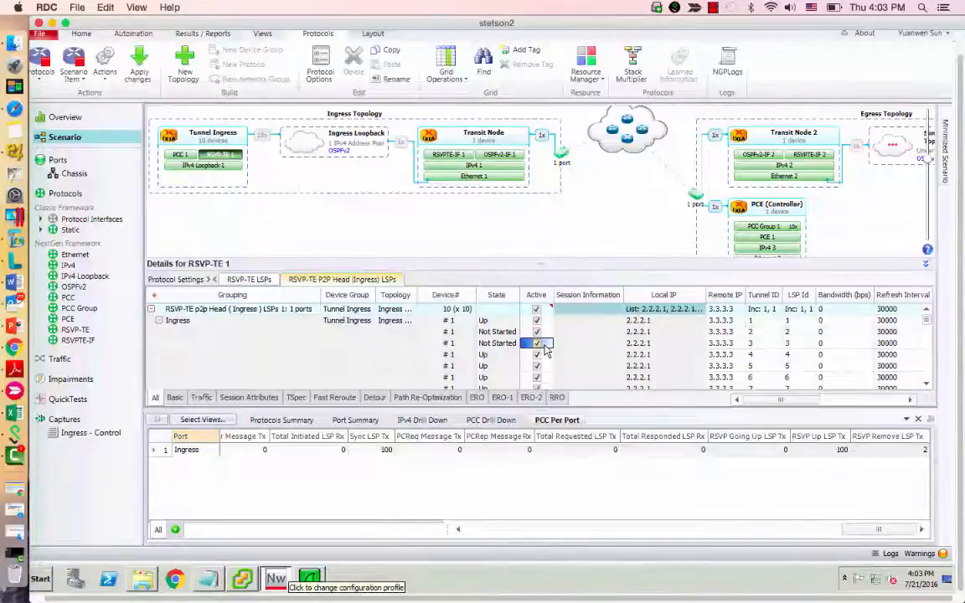
pyautogui.click(139, 60)
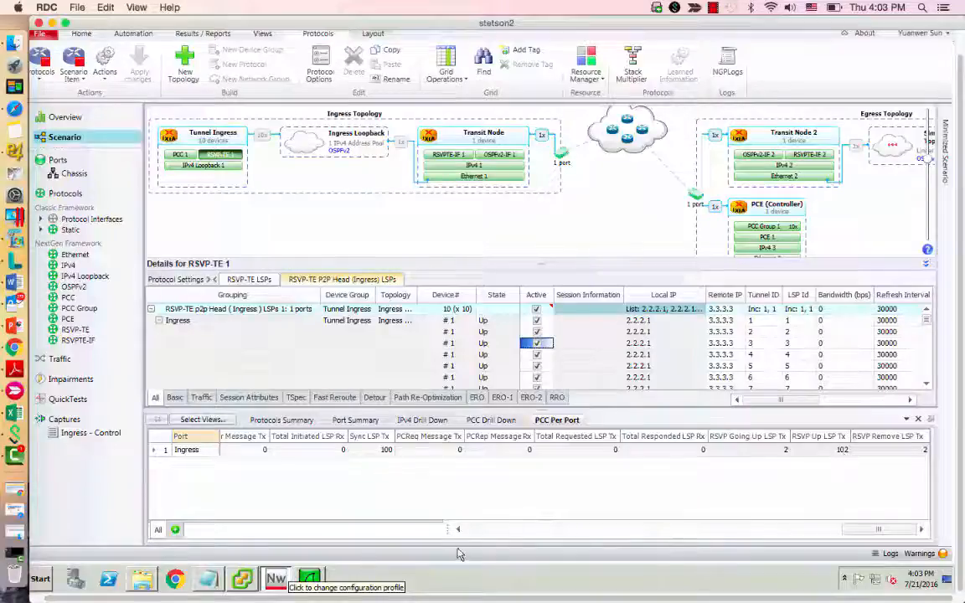
# Switch to Wireshark and compare the LSP flags and identifiers of PCReport frames 3577, 3579, 3581 and 3583.
pyautogui.click(309, 578)
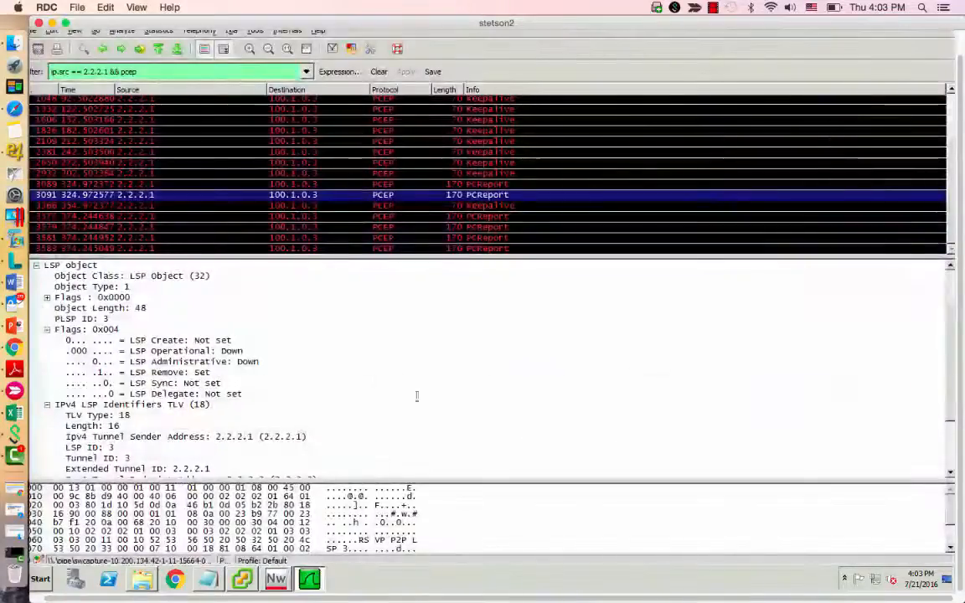
pyautogui.click(494, 218)
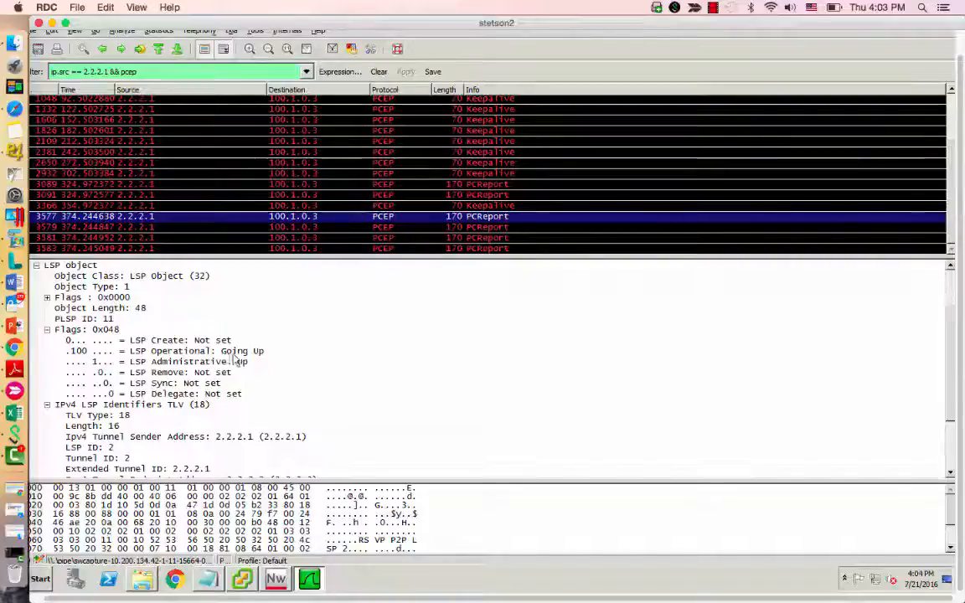
pyautogui.click(428, 220)
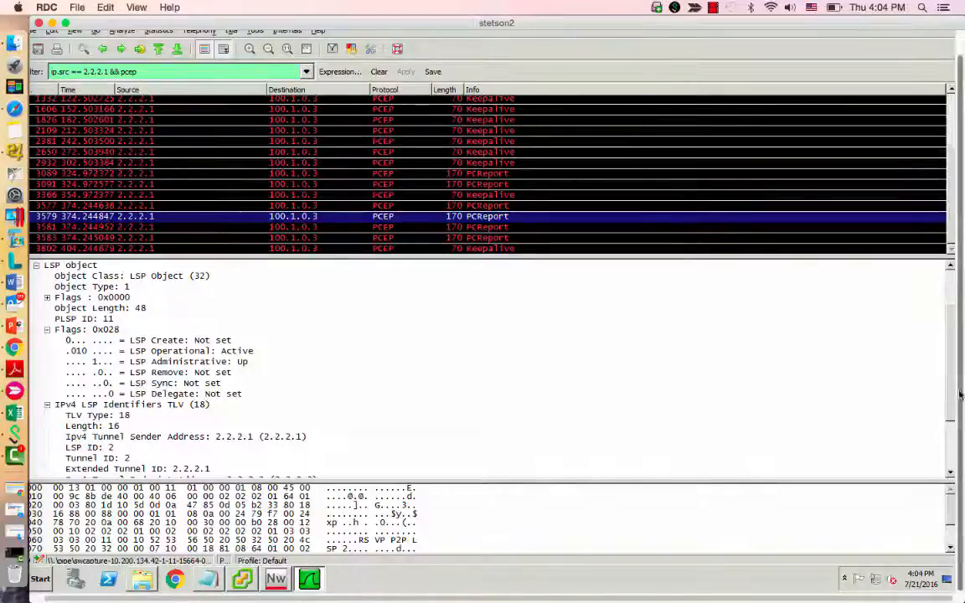
pyautogui.scroll(-1, 952, 417)
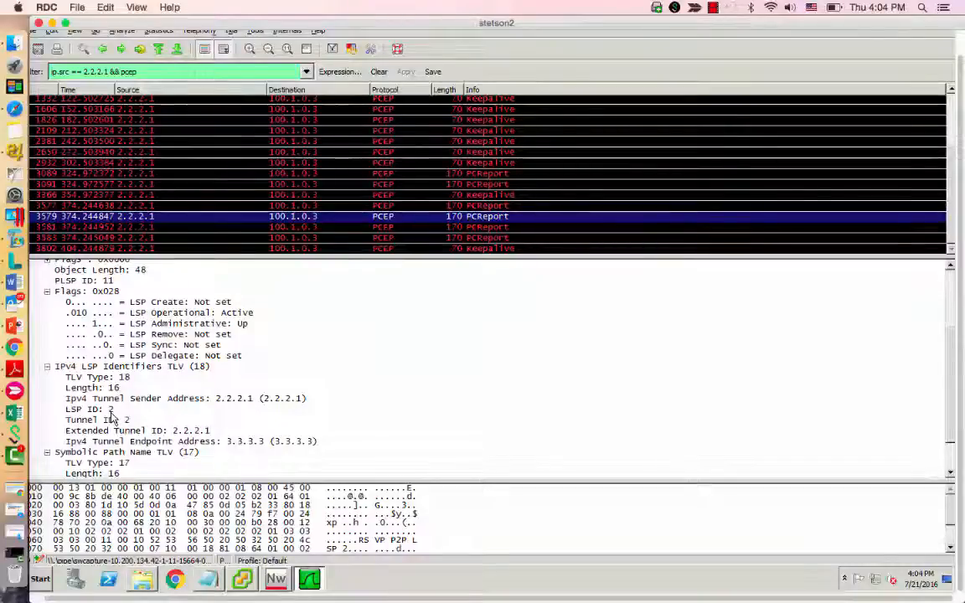
pyautogui.click(491, 228)
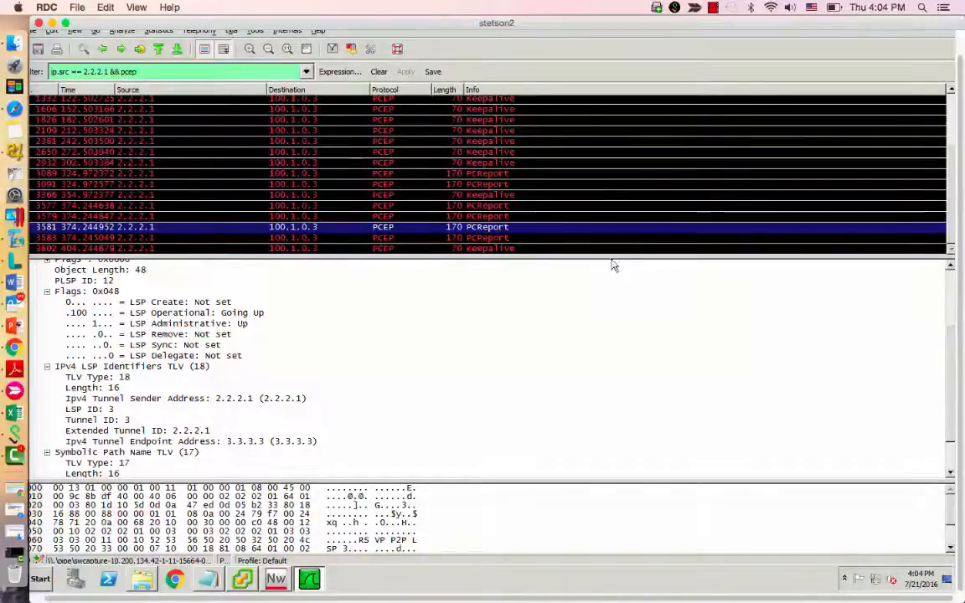
pyautogui.click(488, 238)
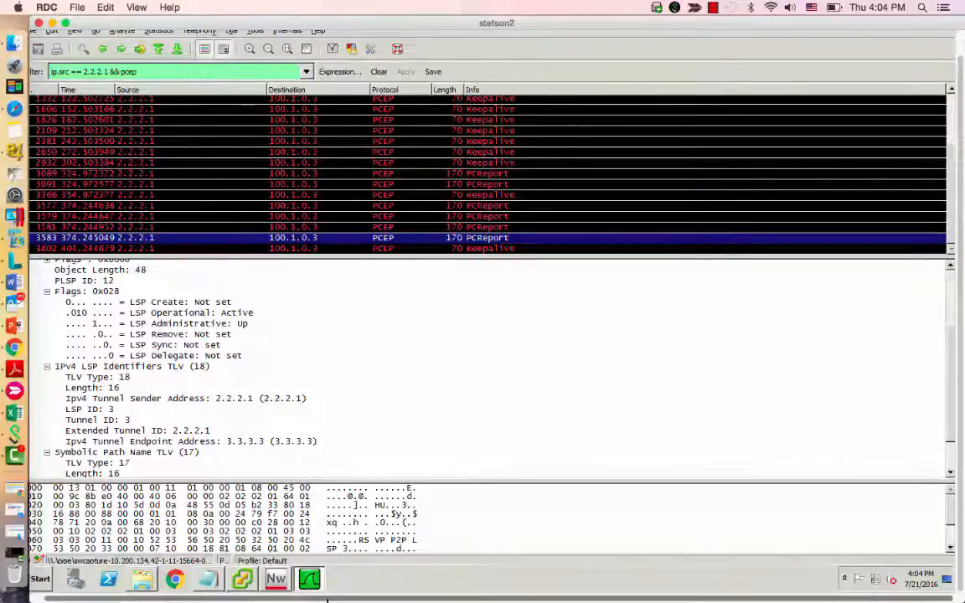
# Switch to IxNetwork, trigger Make Before Break on the first device's tunnel ID 5 LSP, and widen the Session Information column.
pyautogui.click(276, 580)
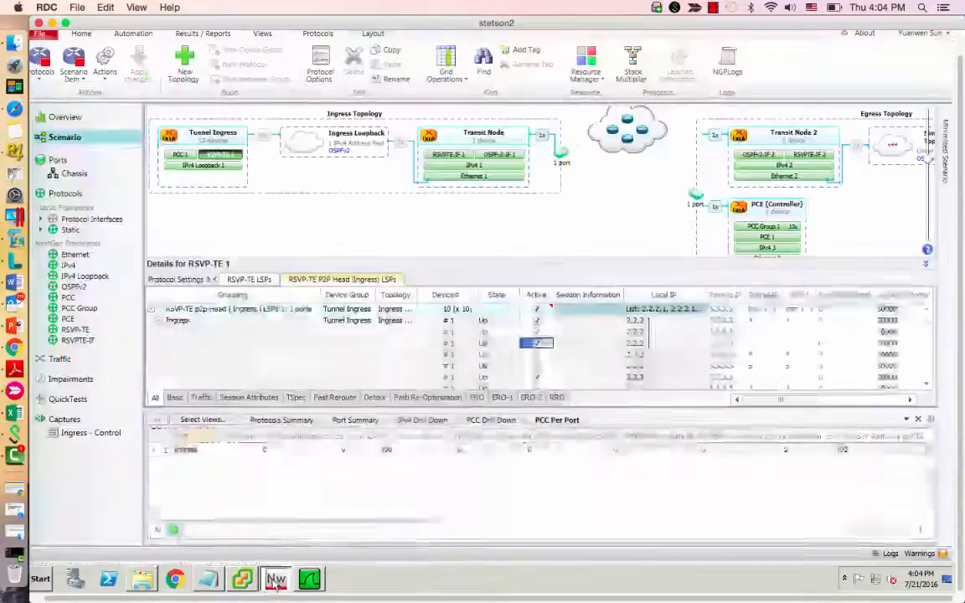
pyautogui.click(285, 584)
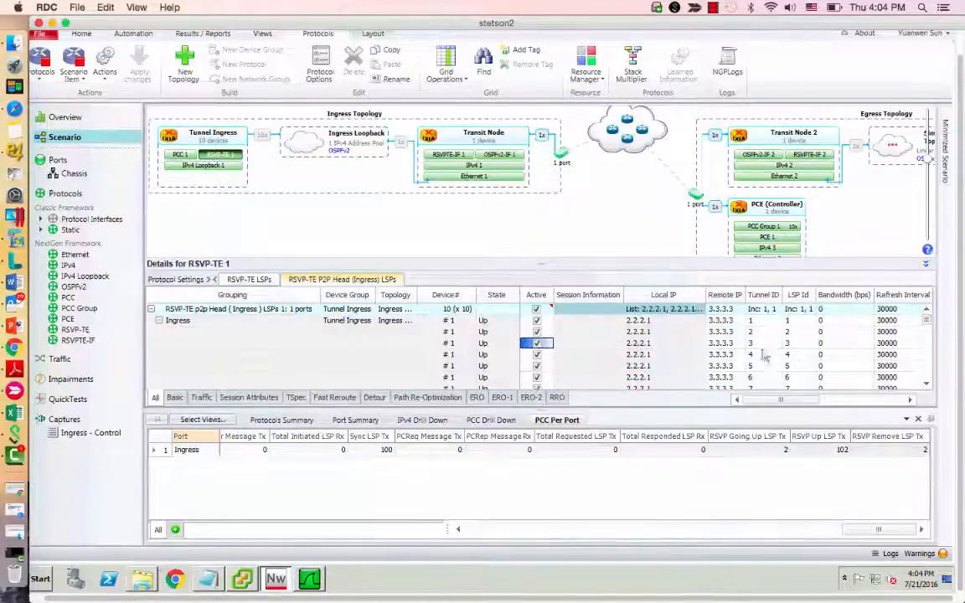
pyautogui.click(591, 366)
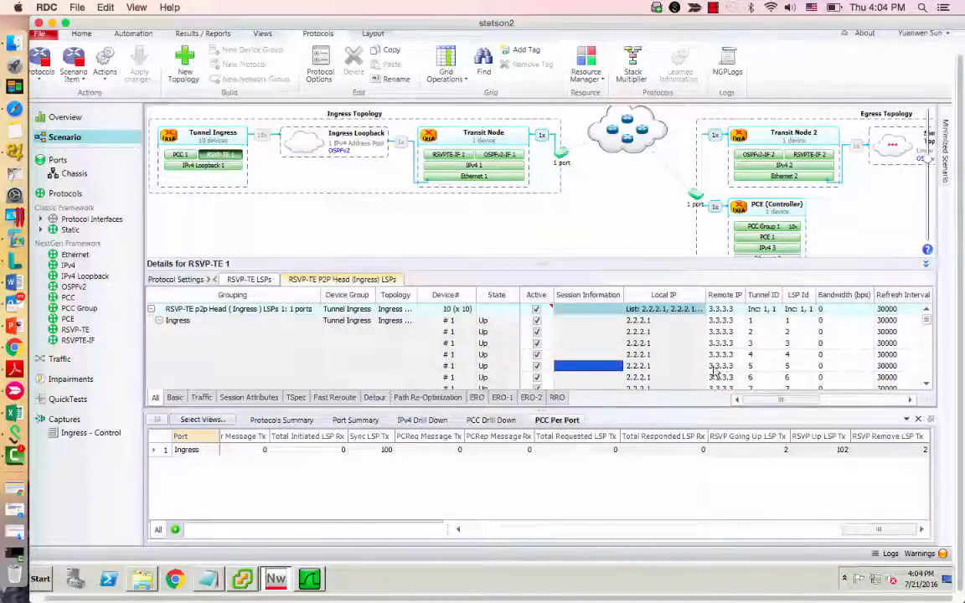
pyautogui.rightClick(587, 373)
pyautogui.click(629, 407)
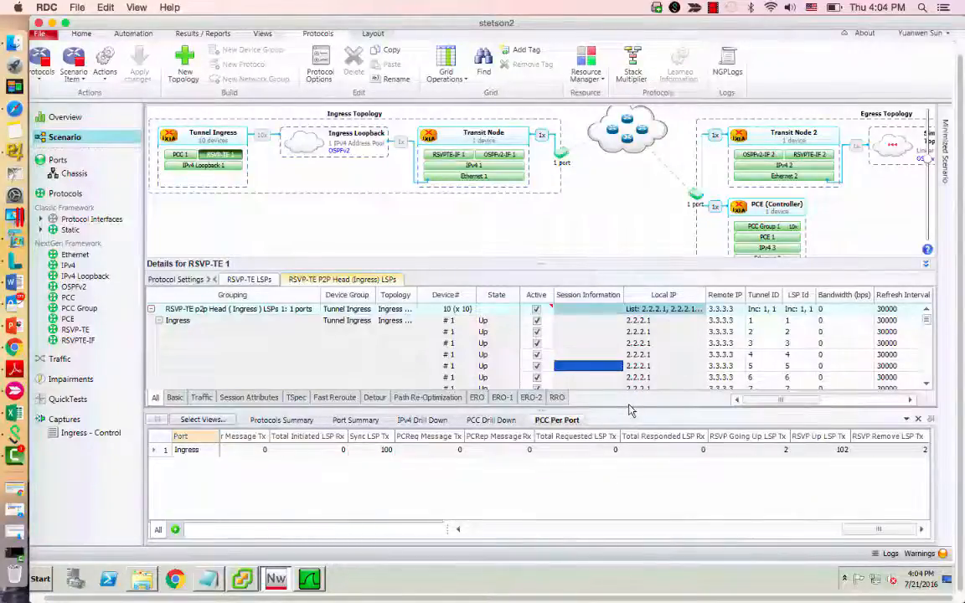
pyautogui.moveTo(624, 295); pyautogui.dragTo(645, 295)
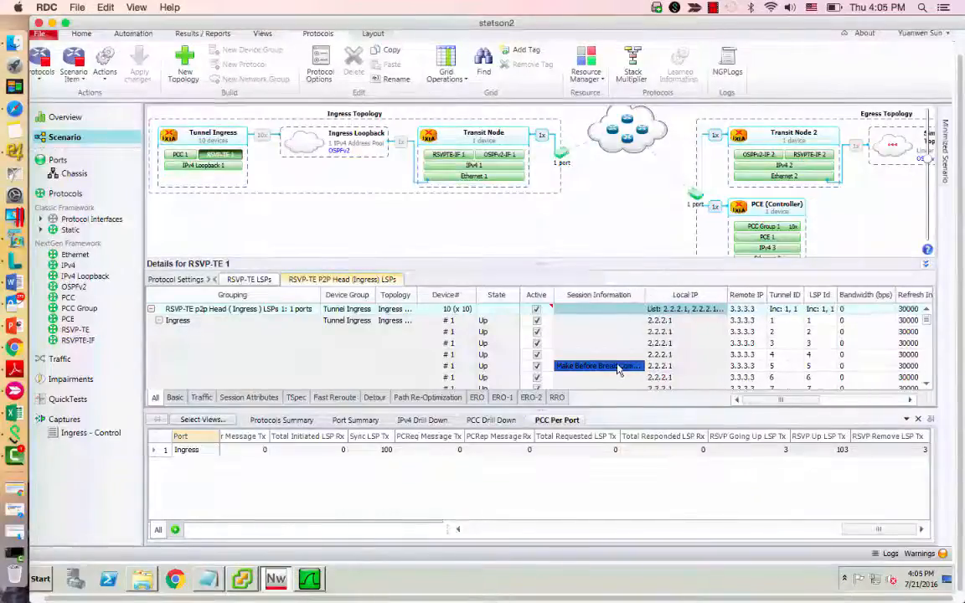
pyautogui.moveTo(645, 295); pyautogui.dragTo(670, 295)
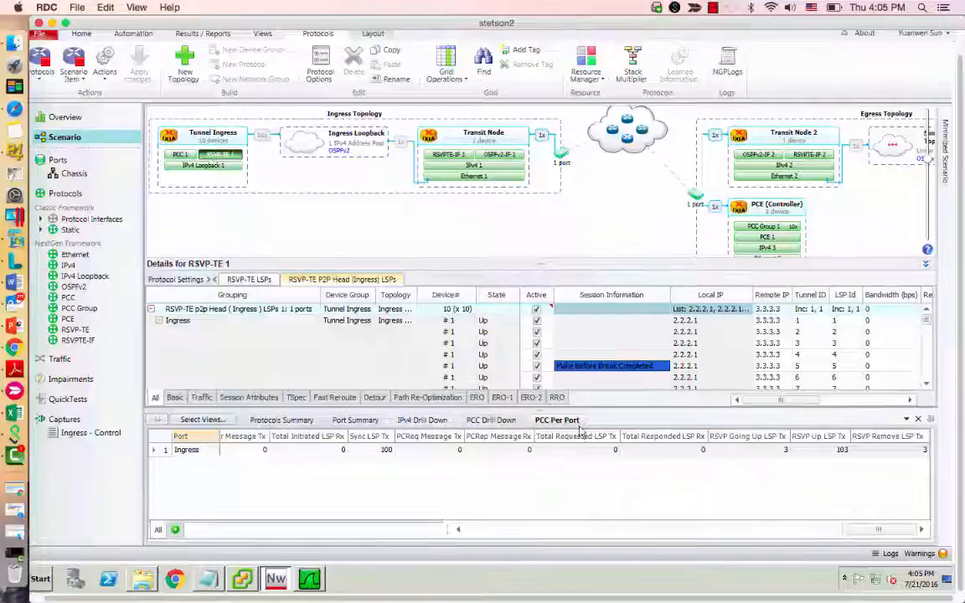
# Refresh the PCC Drill Down per-session statistics and examine the RSVP Going Up, Up and Remove LSP counters.
pyautogui.click(491, 422)
pyautogui.click(359, 515)
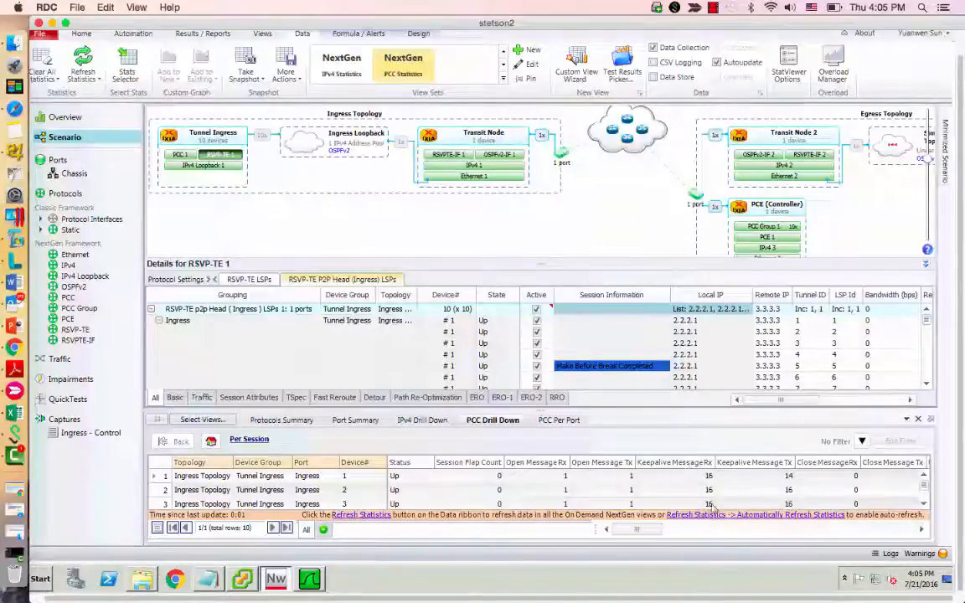
pyautogui.moveTo(637, 530); pyautogui.dragTo(897, 539)
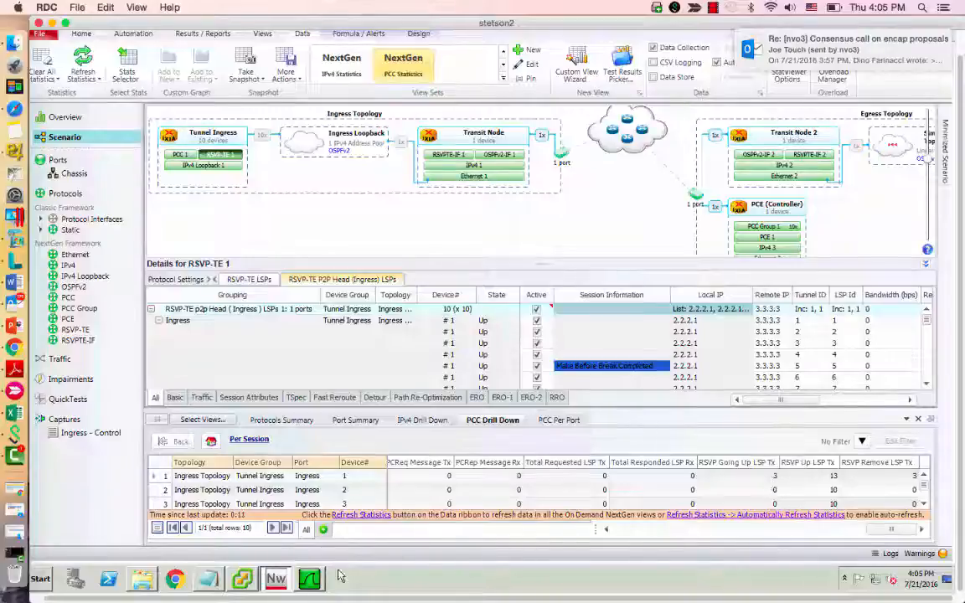
# Switch to Wireshark and examine the LSP flags and identifiers of PCReport frames 4320, 4322 and 4324.
pyautogui.click(309, 578)
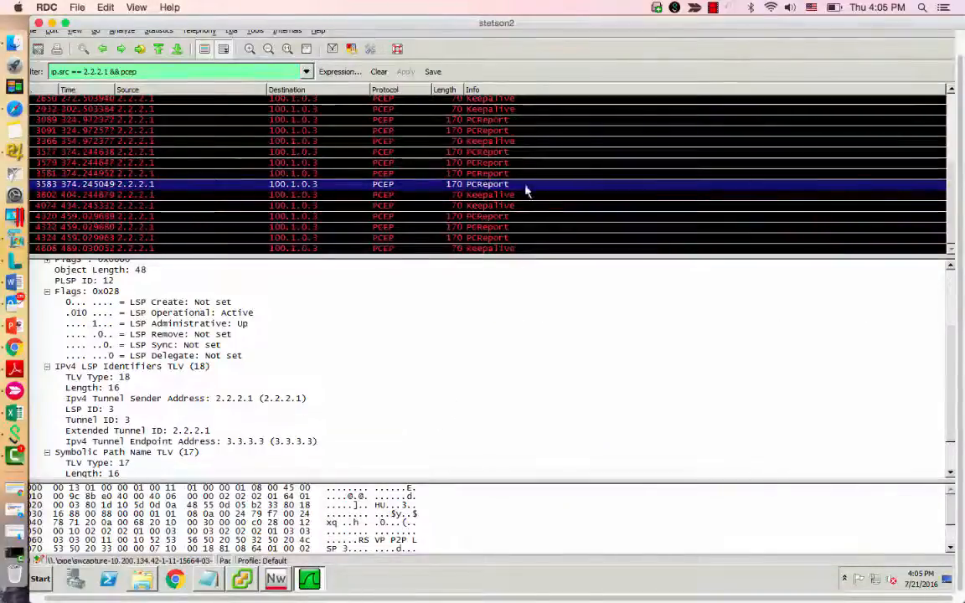
pyautogui.click(492, 217)
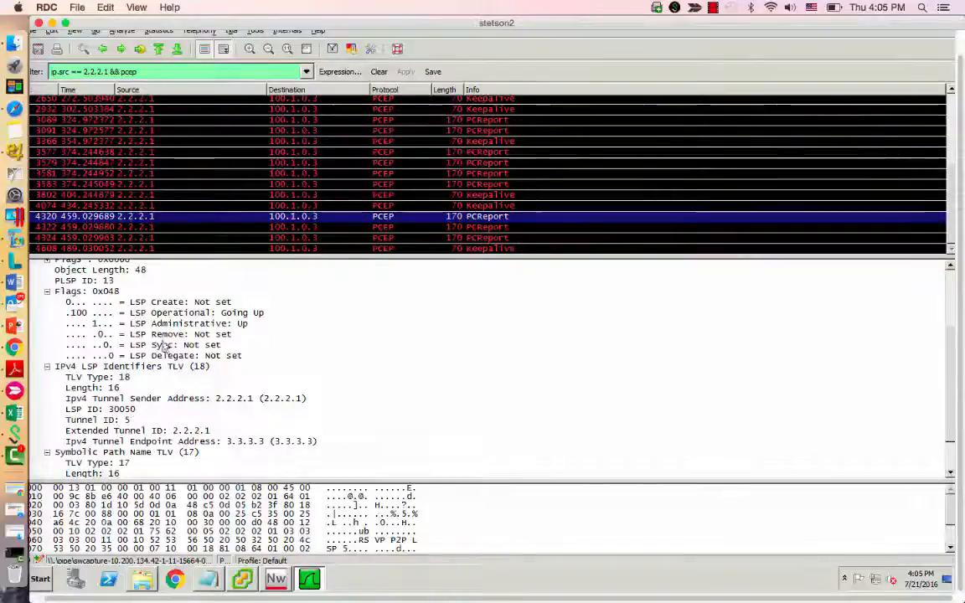
pyautogui.click(469, 228)
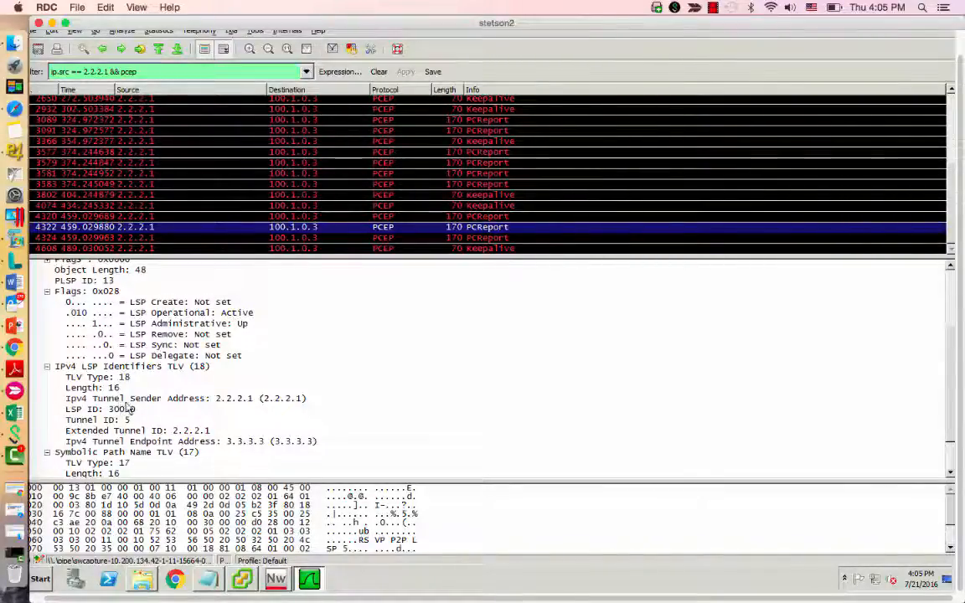
pyautogui.click(493, 228)
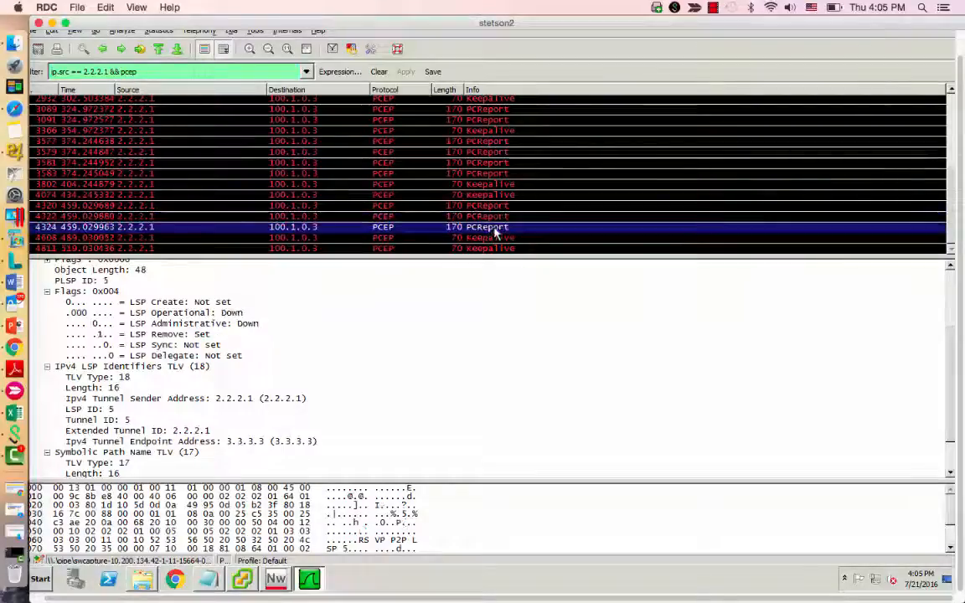
# Switch to IxNetwork and stop all PCC sessions.
pyautogui.click(278, 580)
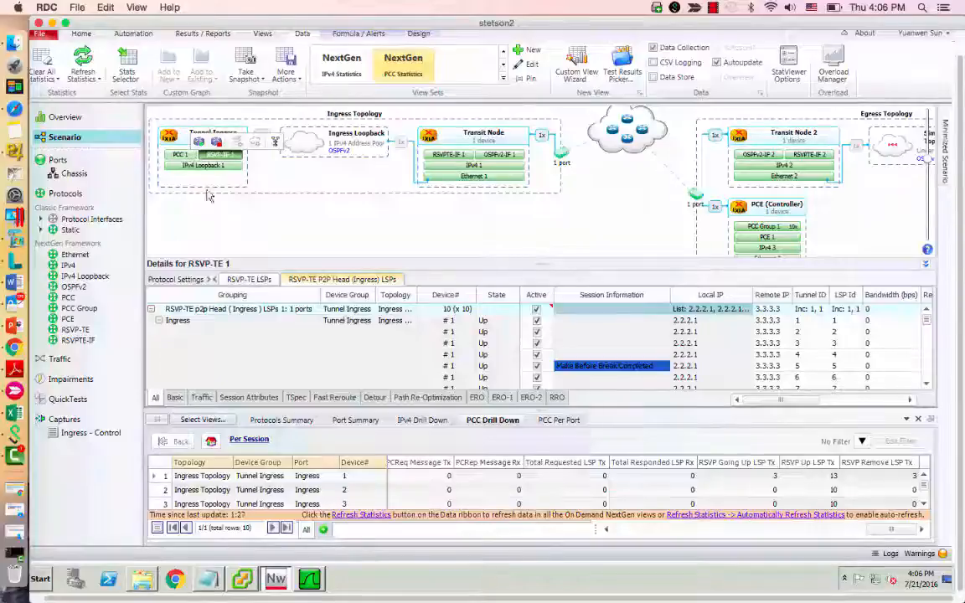
pyautogui.click(69, 299)
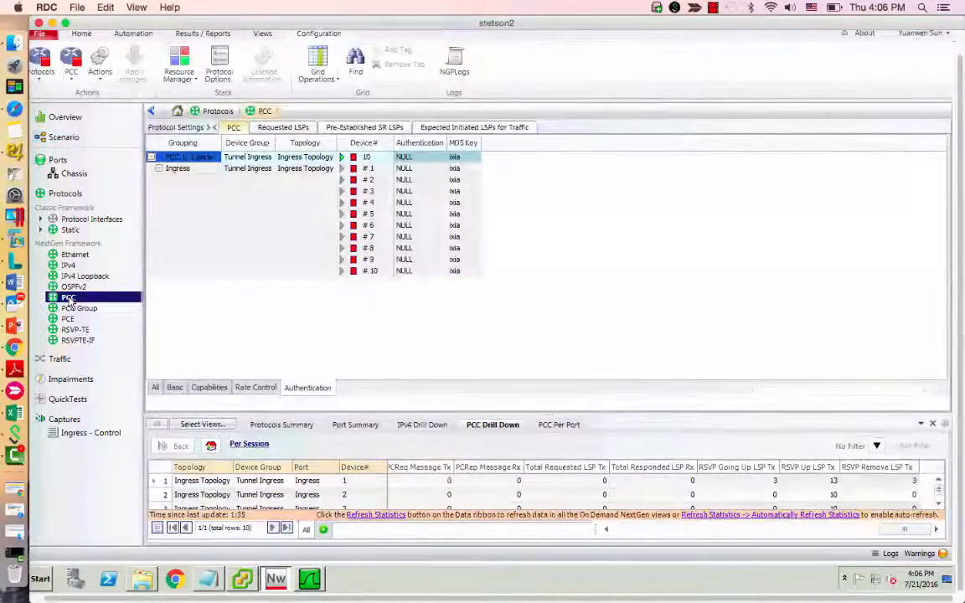
pyautogui.rightClick(71, 301)
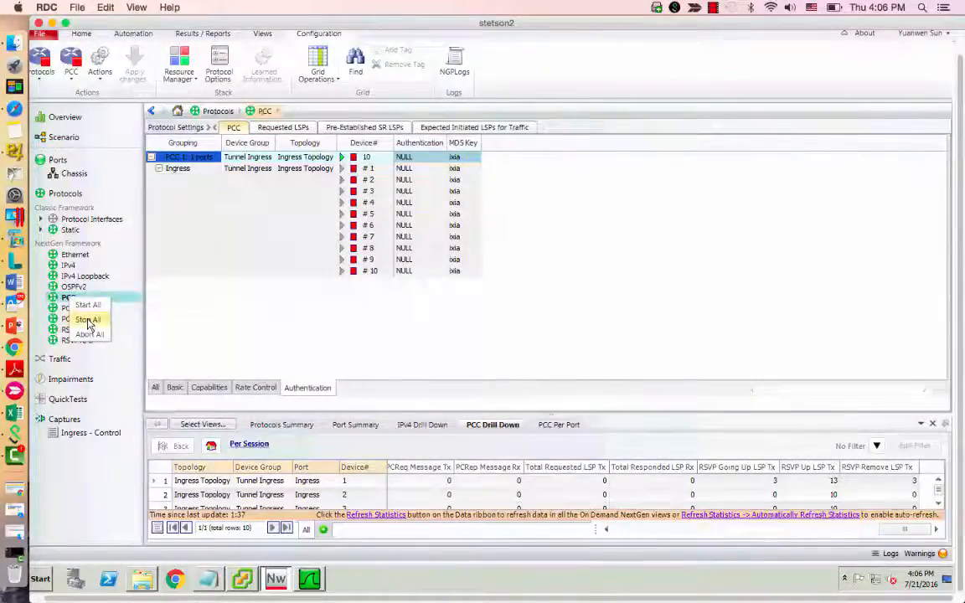
pyautogui.click(89, 321)
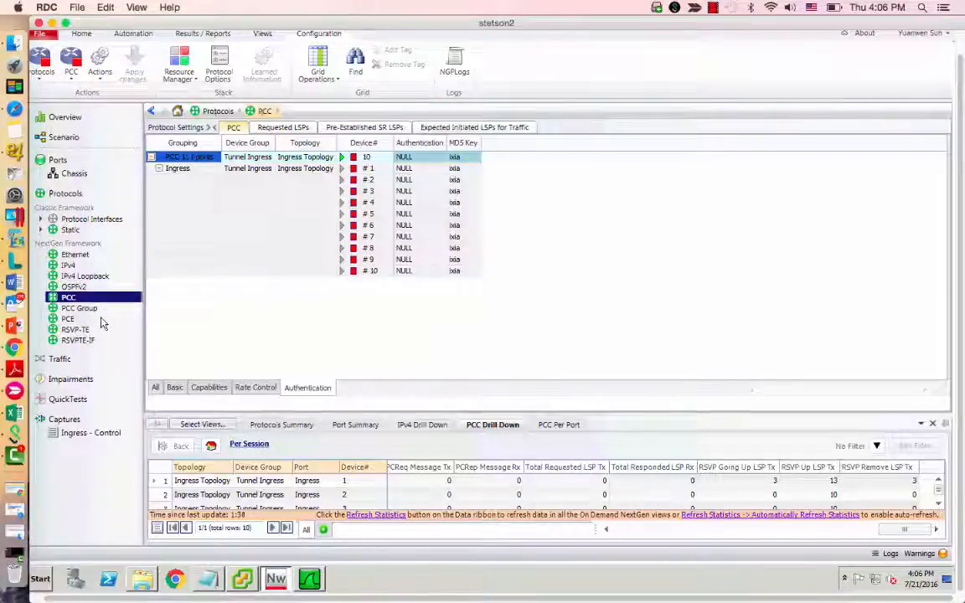
# Start all PCC sessions and return to the scenario view.
pyautogui.rightClick(71, 302)
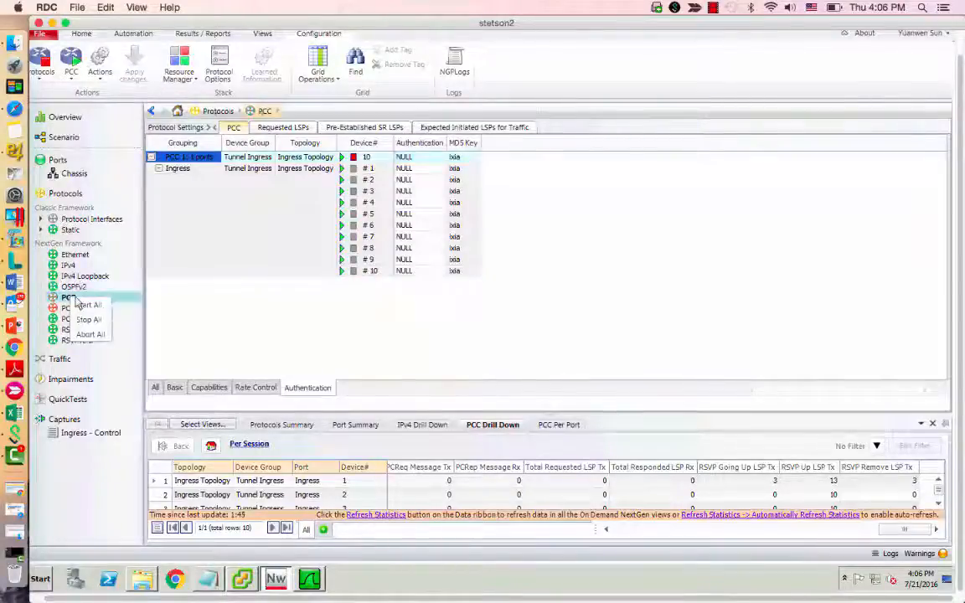
pyautogui.click(89, 307)
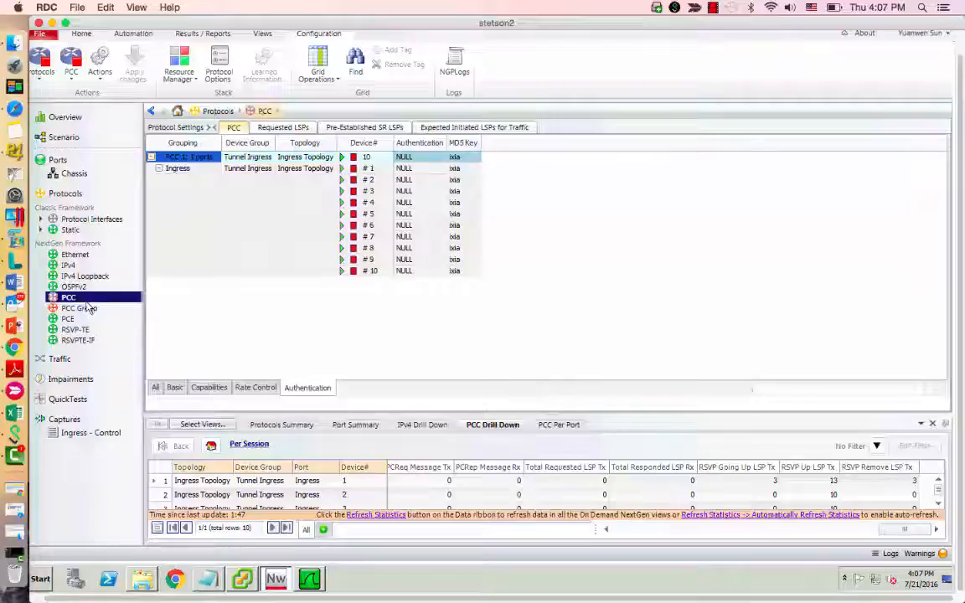
pyautogui.click(71, 141)
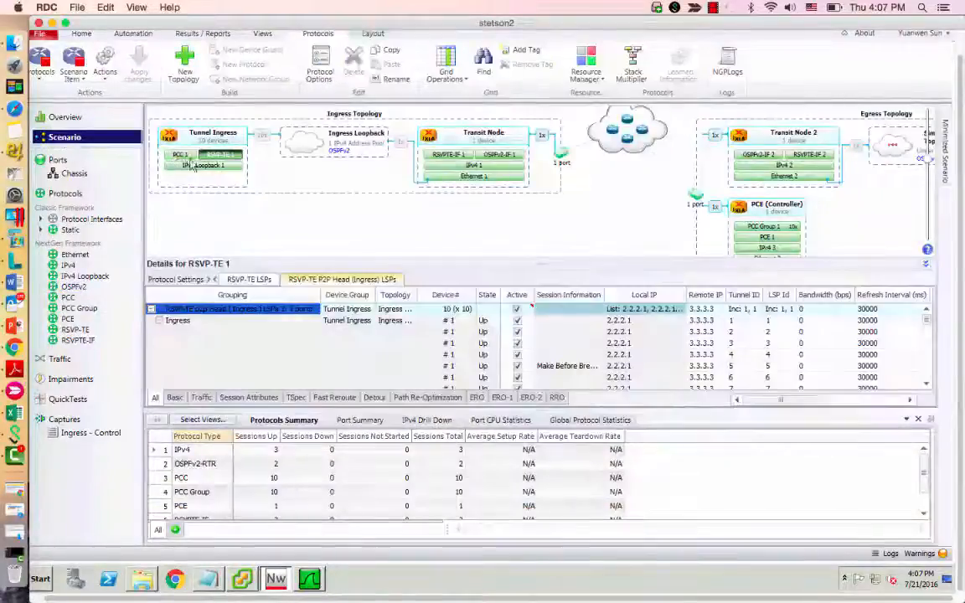
# Switch to Wireshark and examine Close frame 5344, Open frame 5486 and the LSP flags of PCReport frame 5566.
pyautogui.click(310, 580)
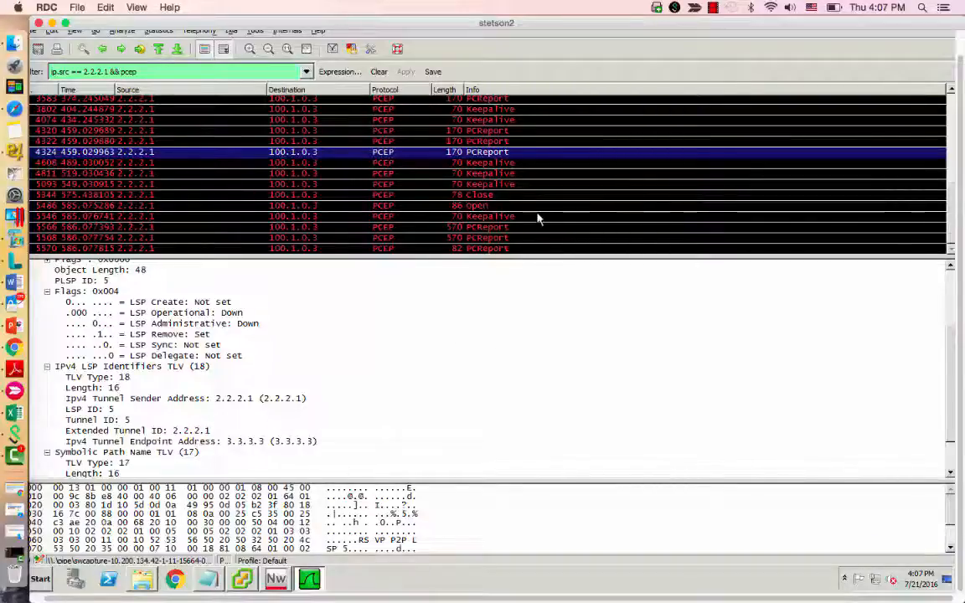
pyautogui.click(489, 205)
pyautogui.click(492, 195)
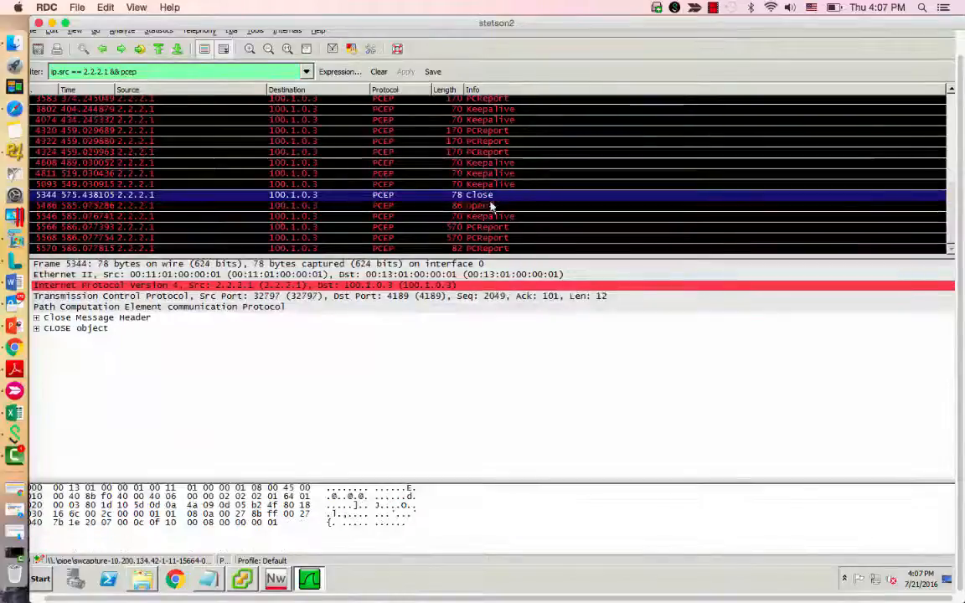
pyautogui.click(481, 208)
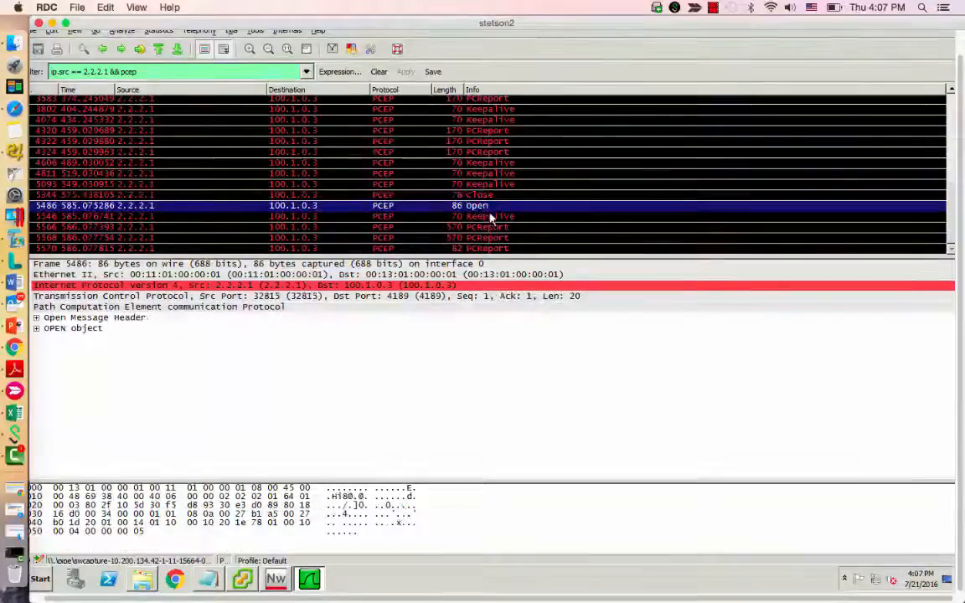
pyautogui.click(492, 228)
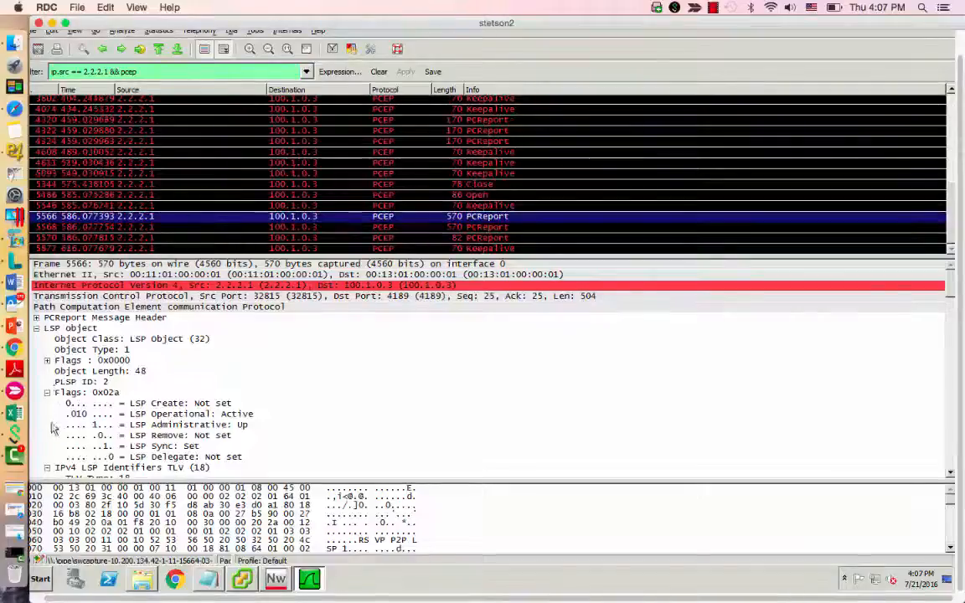
# Switch to IxNetwork and stop all RSVP-TE sessions.
pyautogui.click(275, 579)
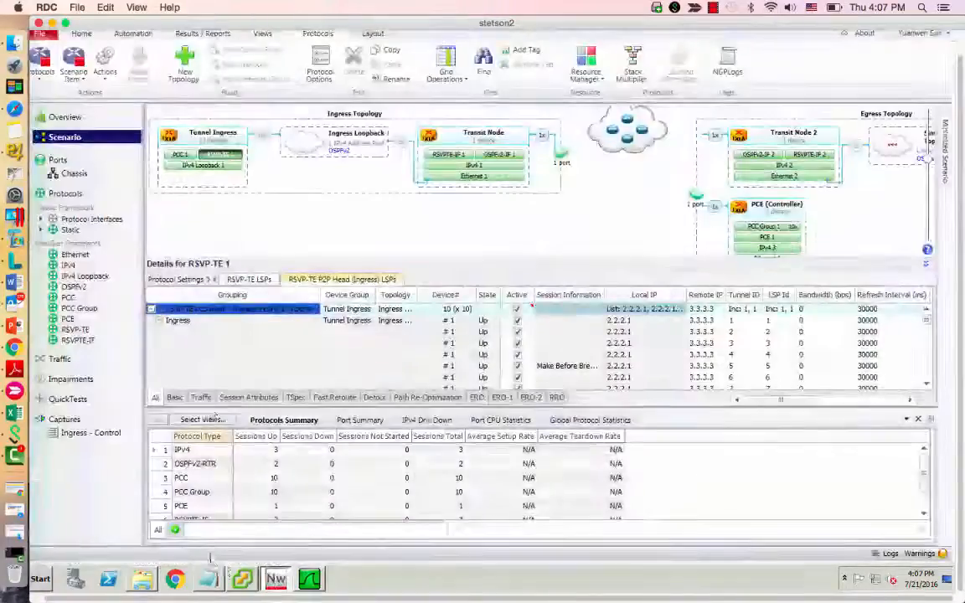
pyautogui.click(79, 334)
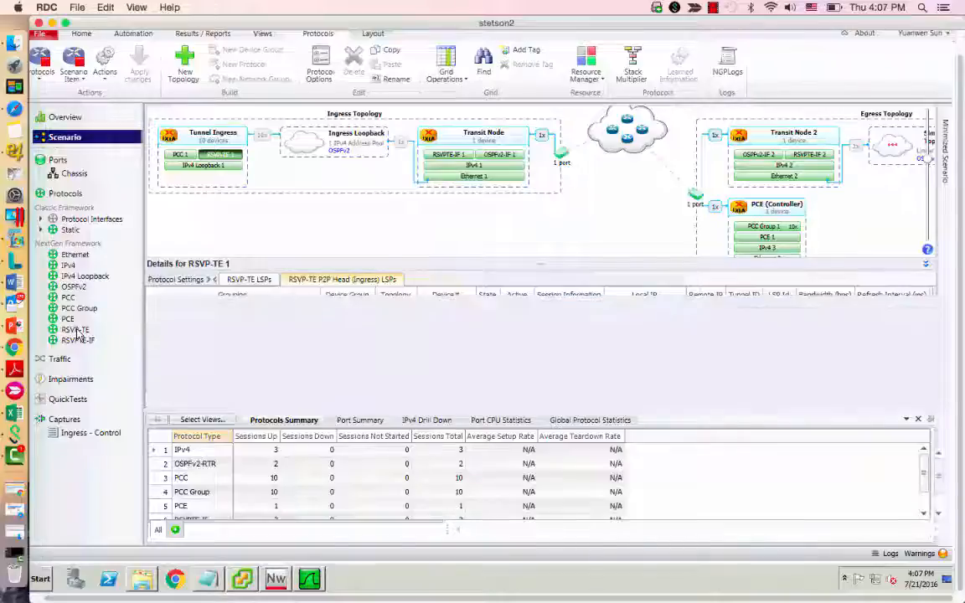
pyautogui.rightClick(79, 333)
pyautogui.click(96, 356)
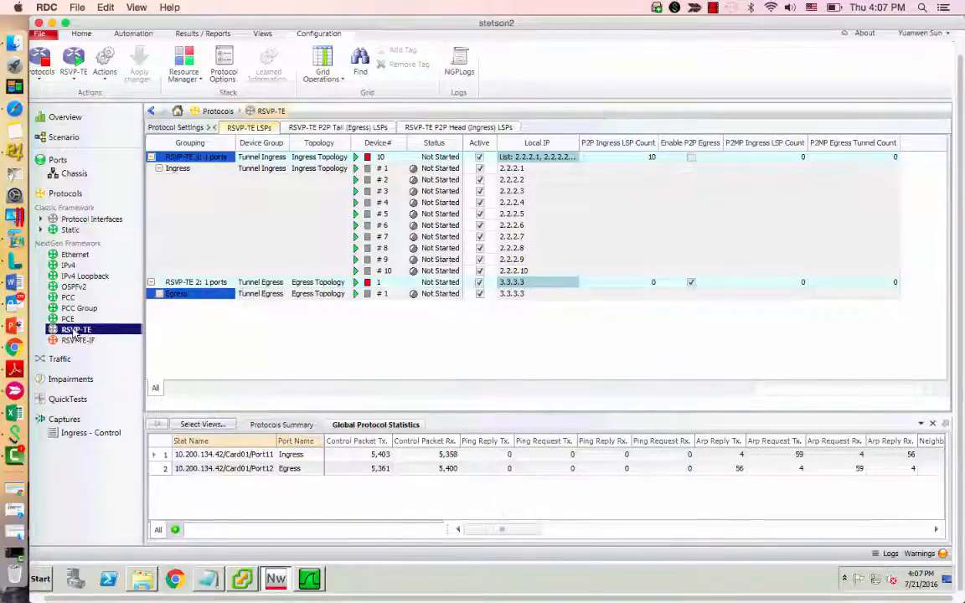
# Start all RSVP-TE sessions and go back to the scenario view.
pyautogui.rightClick(75, 333)
pyautogui.click(90, 338)
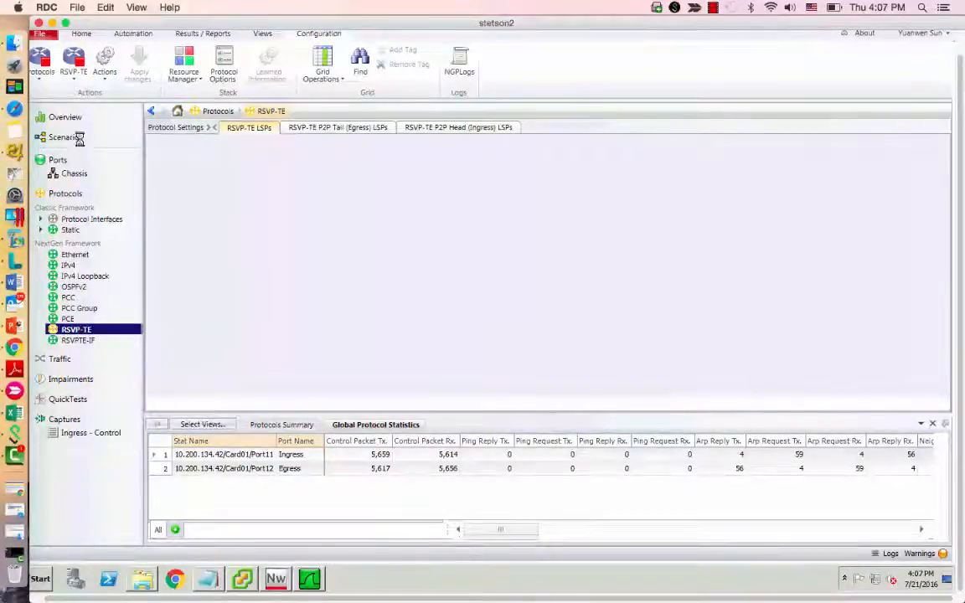
pyautogui.click(67, 141)
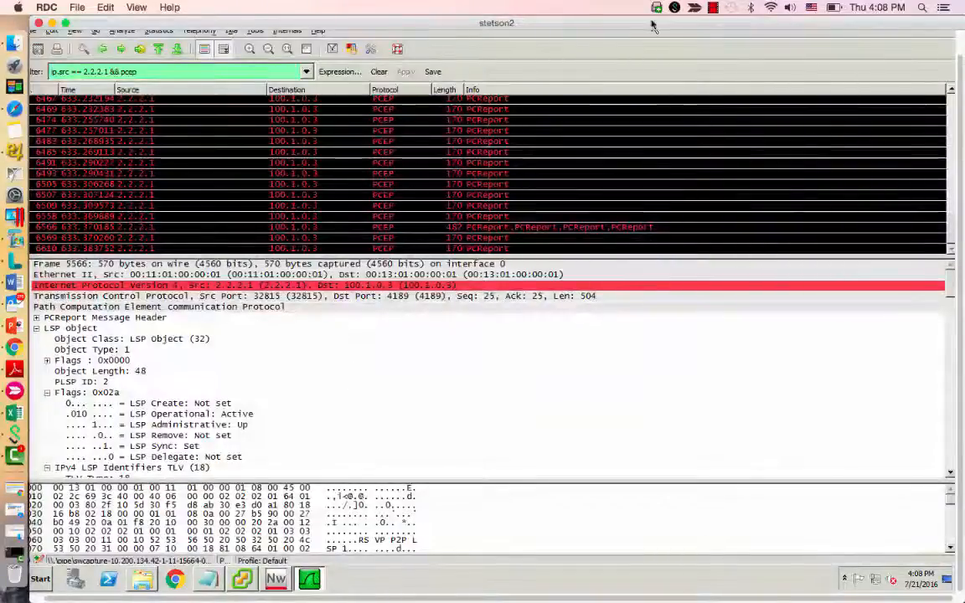
# Switch to Wireshark and examine the LSP flags and identifiers of PCReport frames 6082, 6175, 6177 and 6179.
pyautogui.click(951, 88)
pyautogui.click(951, 89)
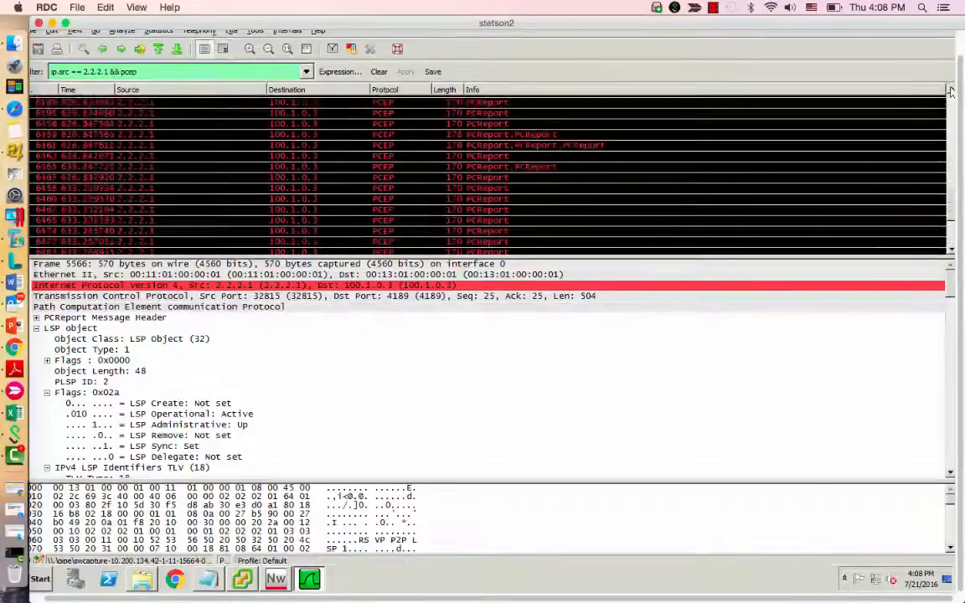
pyautogui.click(501, 192)
pyautogui.click(498, 202)
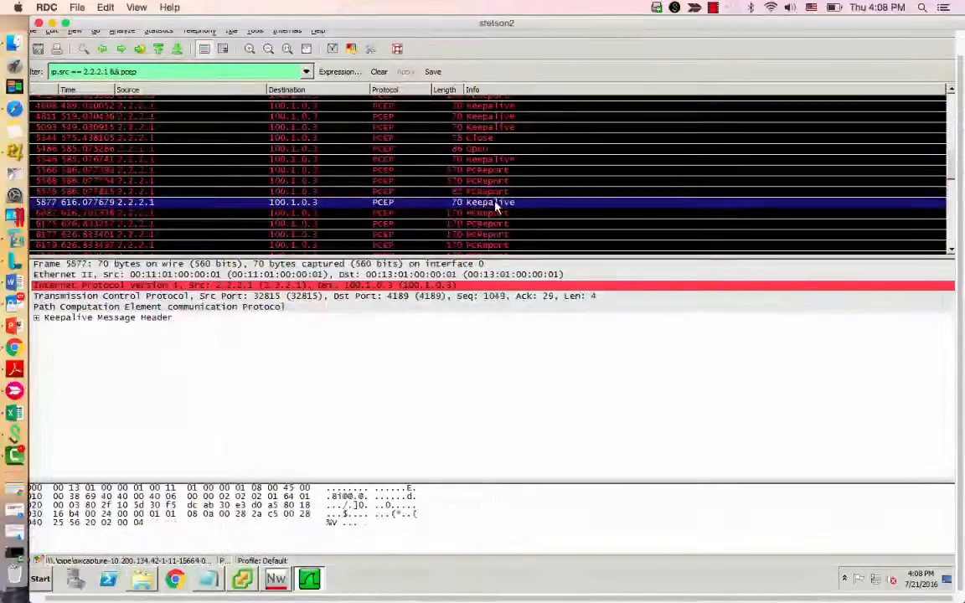
pyautogui.click(494, 213)
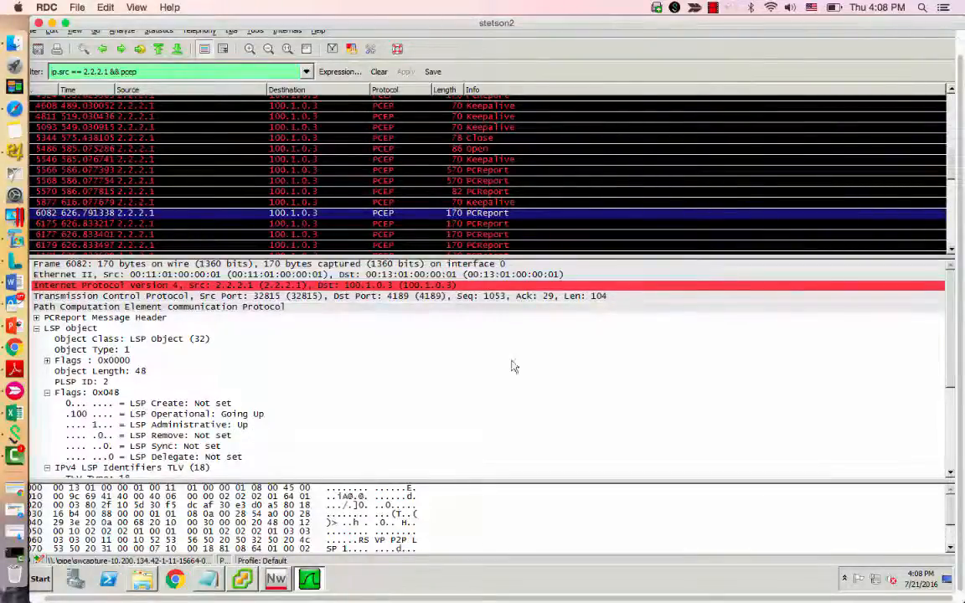
pyautogui.scroll(-3, 952, 425)
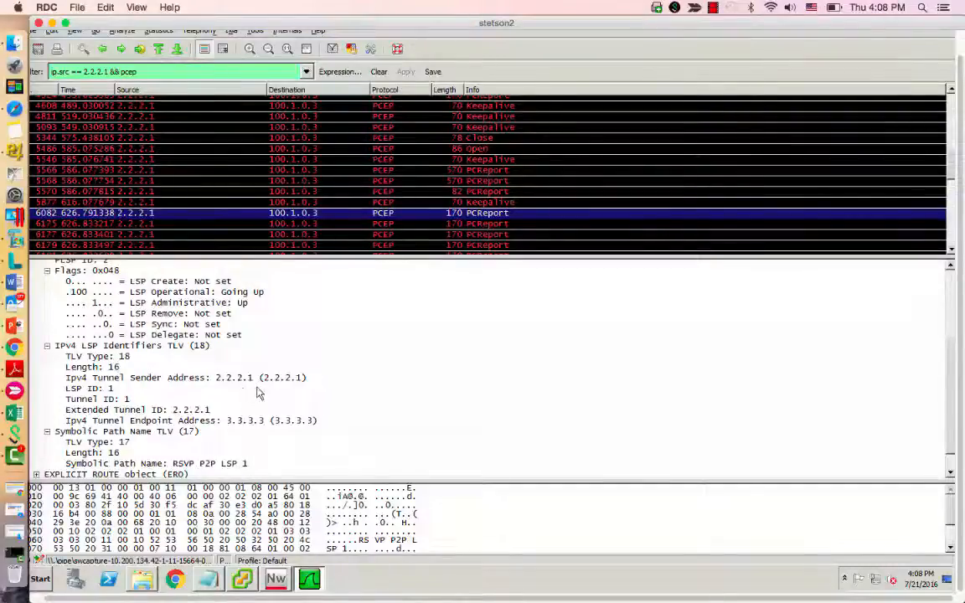
pyautogui.click(490, 225)
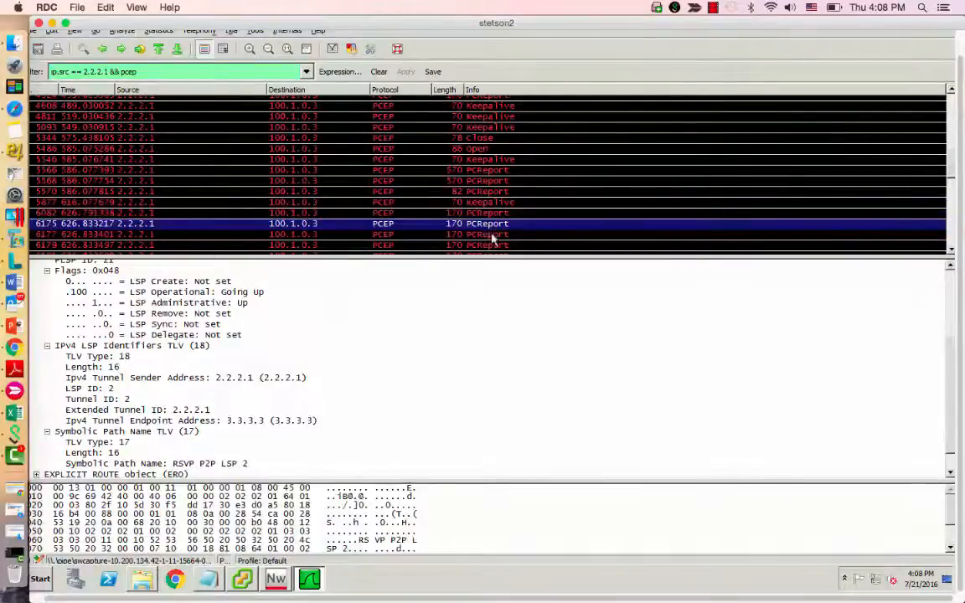
pyautogui.click(493, 236)
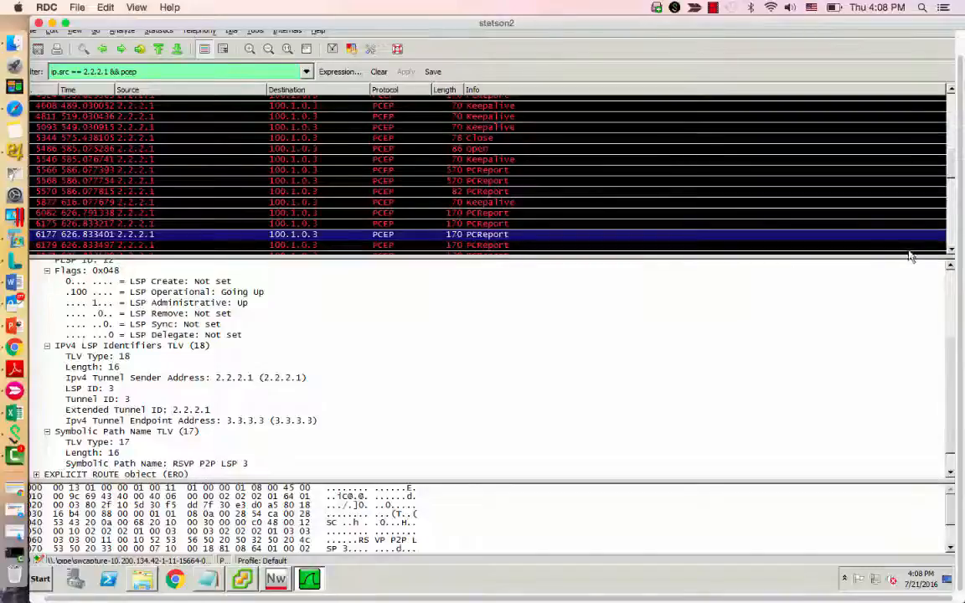
pyautogui.scroll(-2, 951, 256)
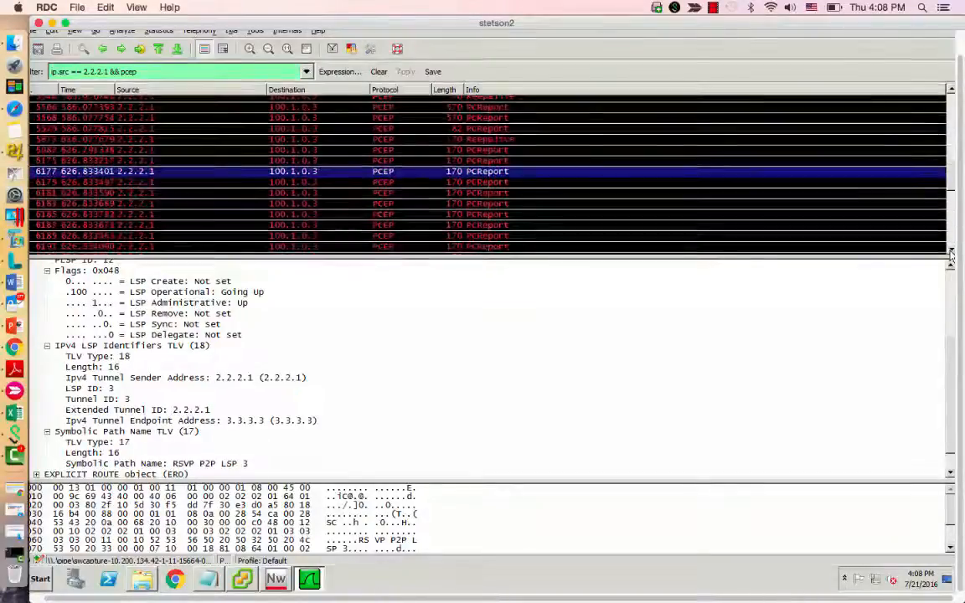
pyautogui.click(952, 252)
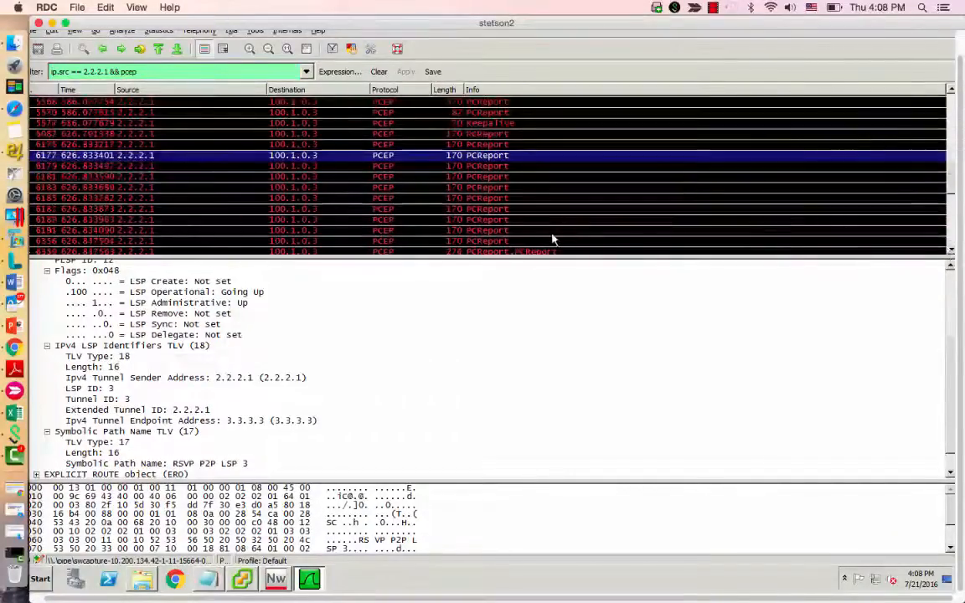
pyautogui.click(485, 166)
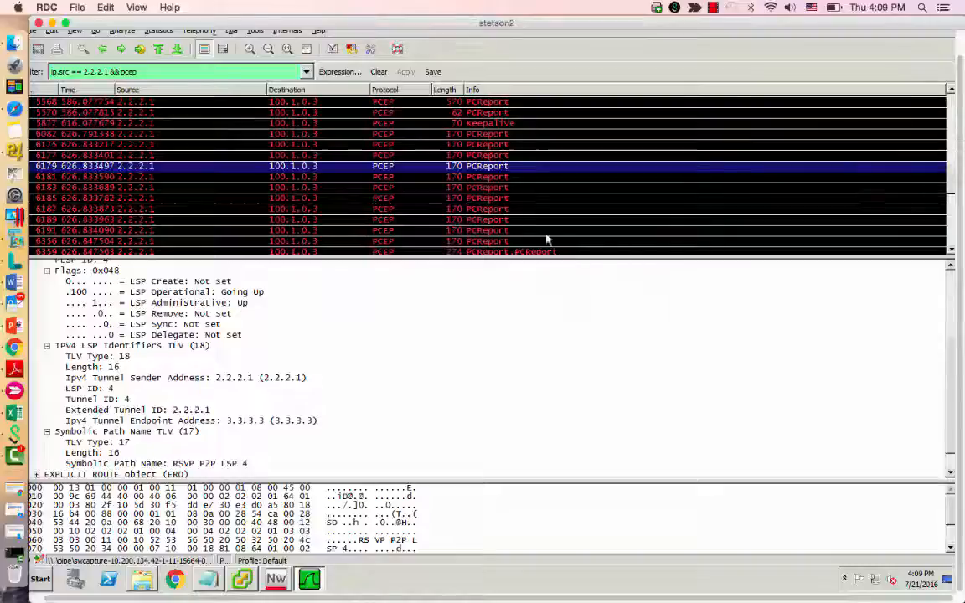
# Compare the LSP flags and identifiers of PCReport frames 6359, 6566, 6558 and 6509.
pyautogui.scroll(-2, 503, 218)
pyautogui.click(434, 188)
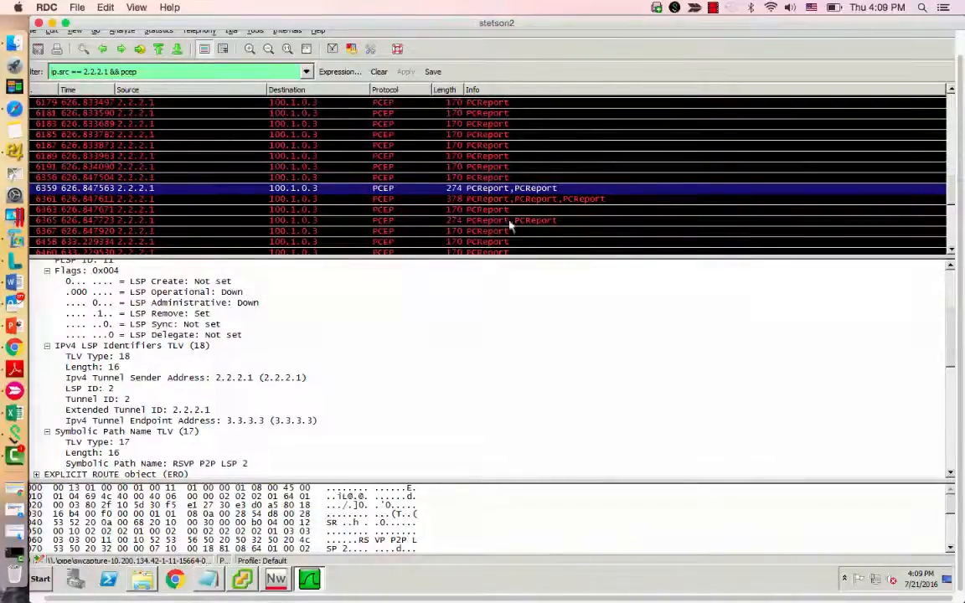
pyautogui.click(951, 251)
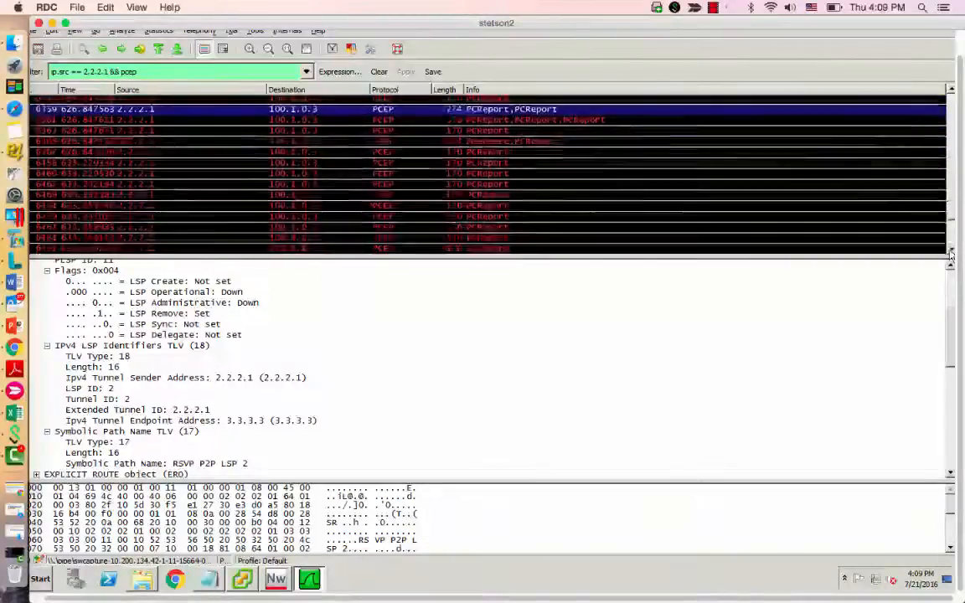
pyautogui.click(951, 251)
pyautogui.click(951, 251)
pyautogui.click(951, 251)
pyautogui.click(951, 251)
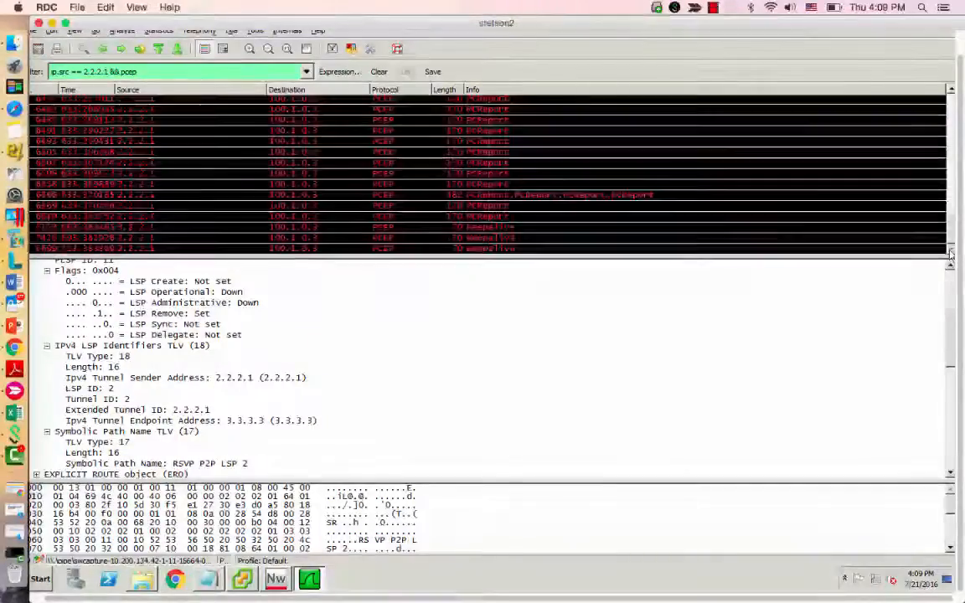
pyautogui.click(641, 194)
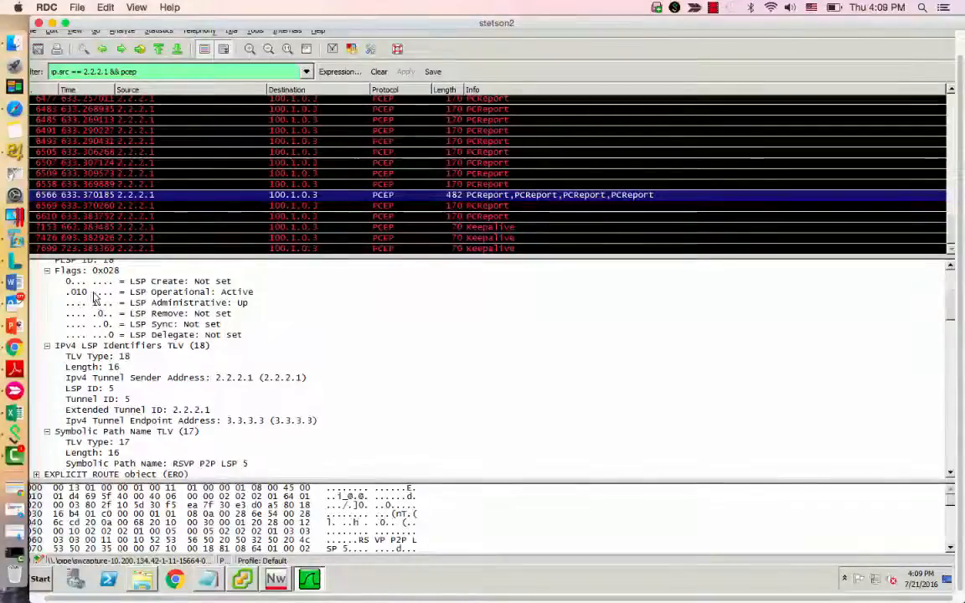
pyautogui.click(495, 184)
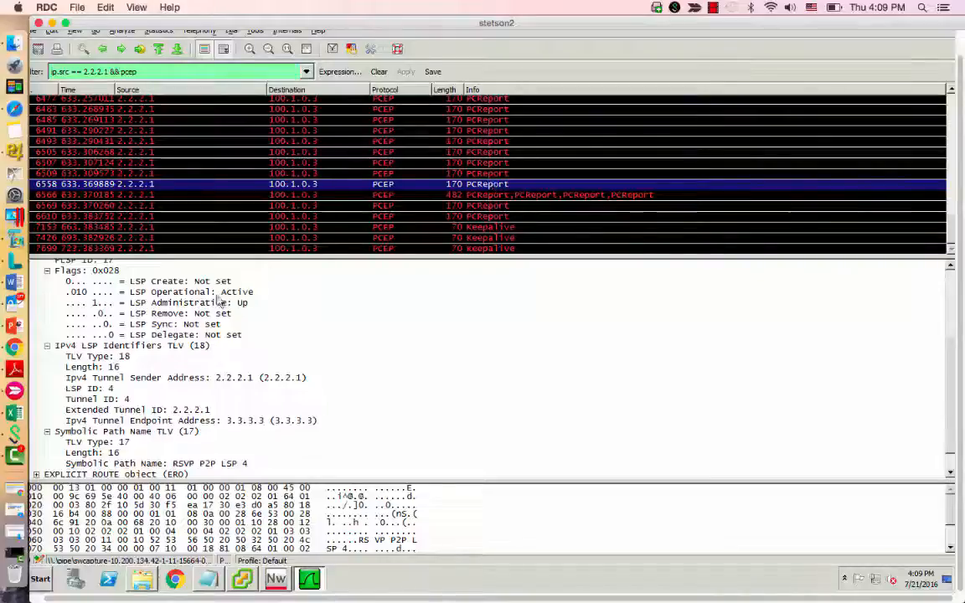
pyautogui.click(494, 174)
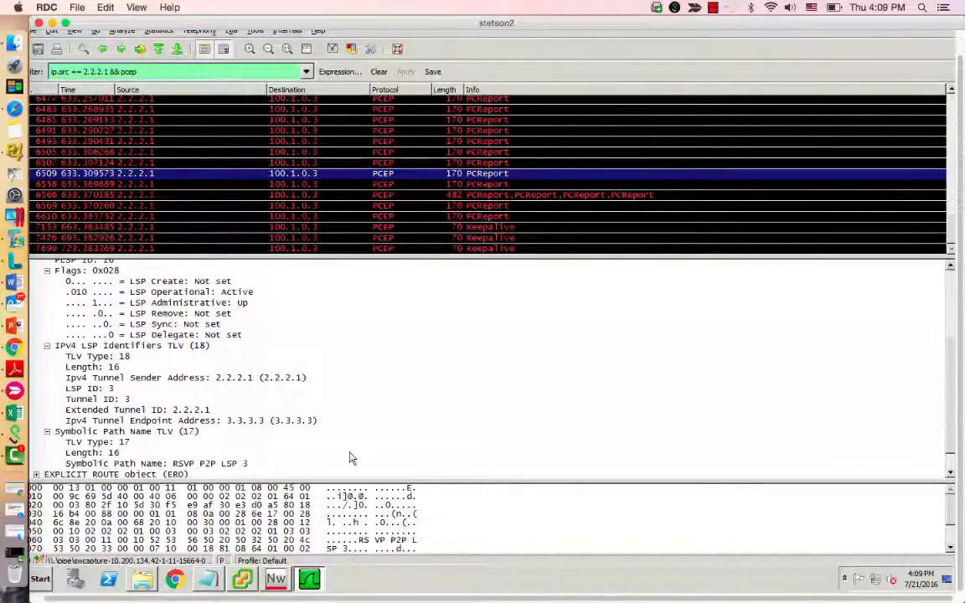
# Switch to IxNetwork and open the Advanced Traffic Wizard for a new L2-3 traffic item.
pyautogui.click(279, 585)
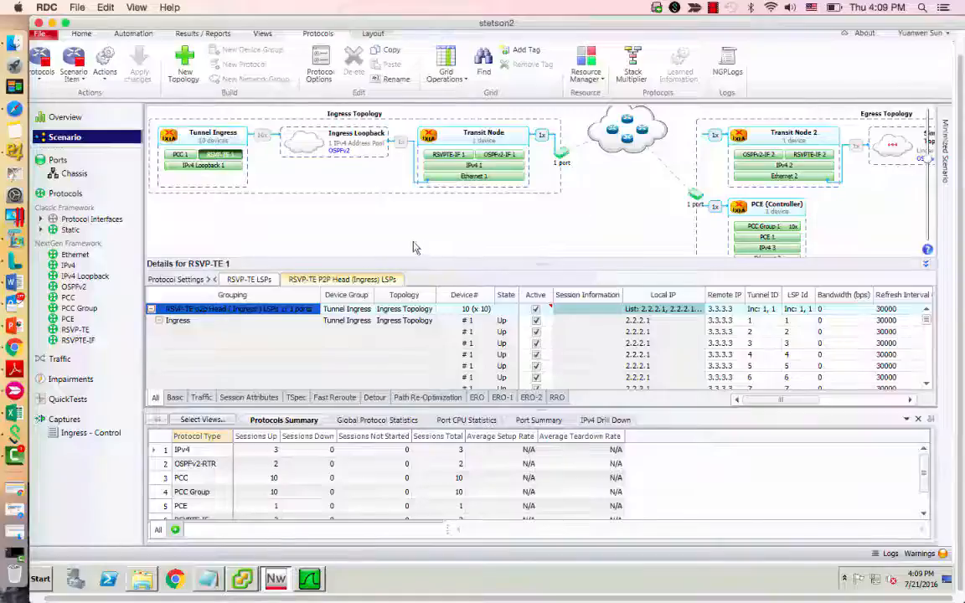
pyautogui.click(60, 360)
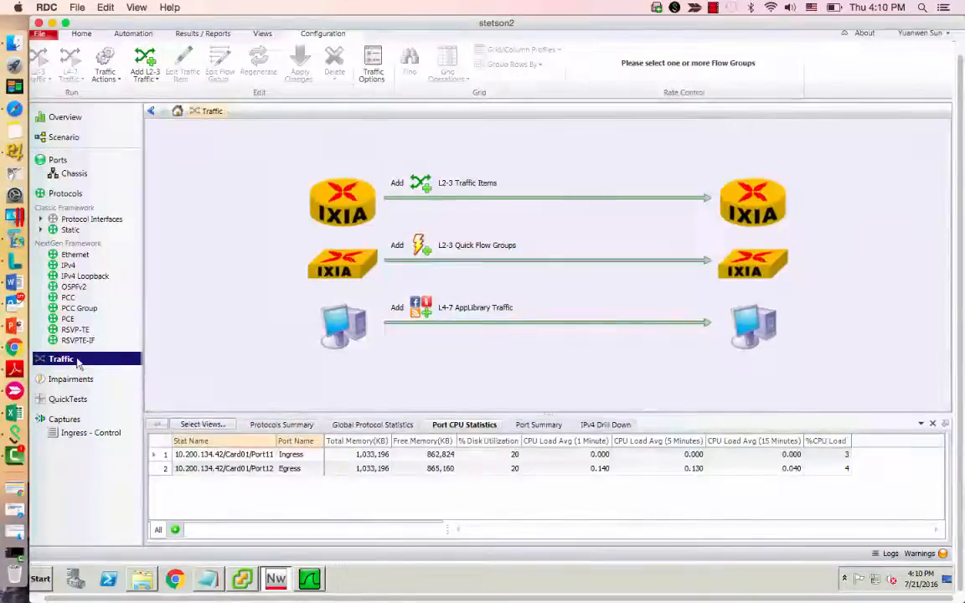
pyautogui.click(426, 190)
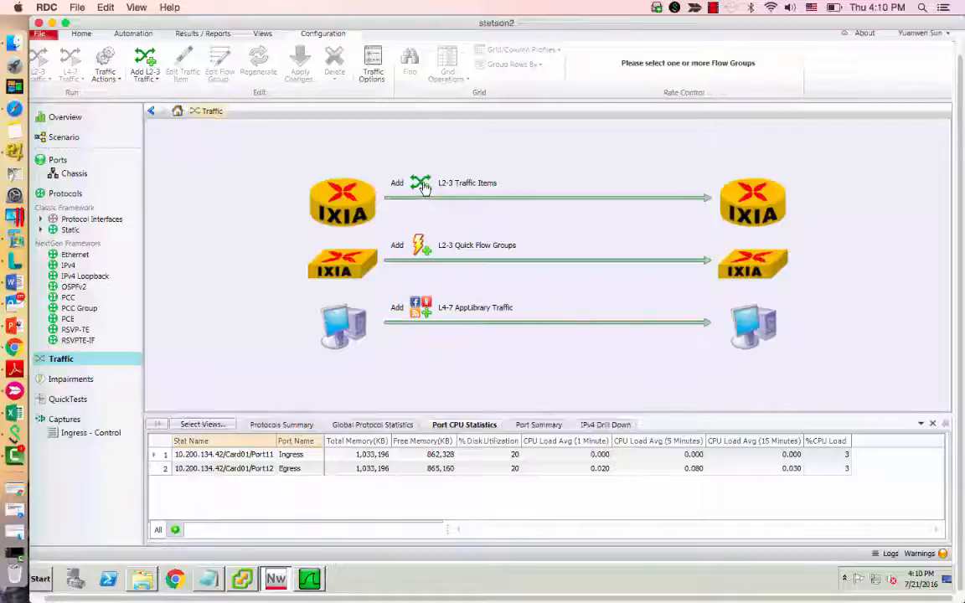
pyautogui.click(427, 189)
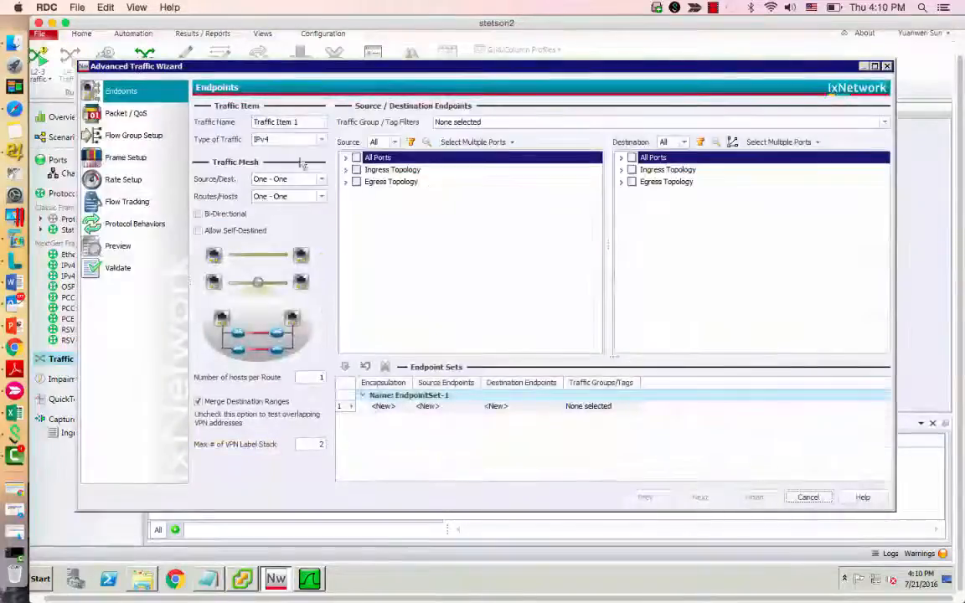
# Select RSVP-TE p2p Head (Ingress) LSPs 1 under the Ingress Topology's Tunnel Ingress as the traffic source.
pyautogui.click(345, 170)
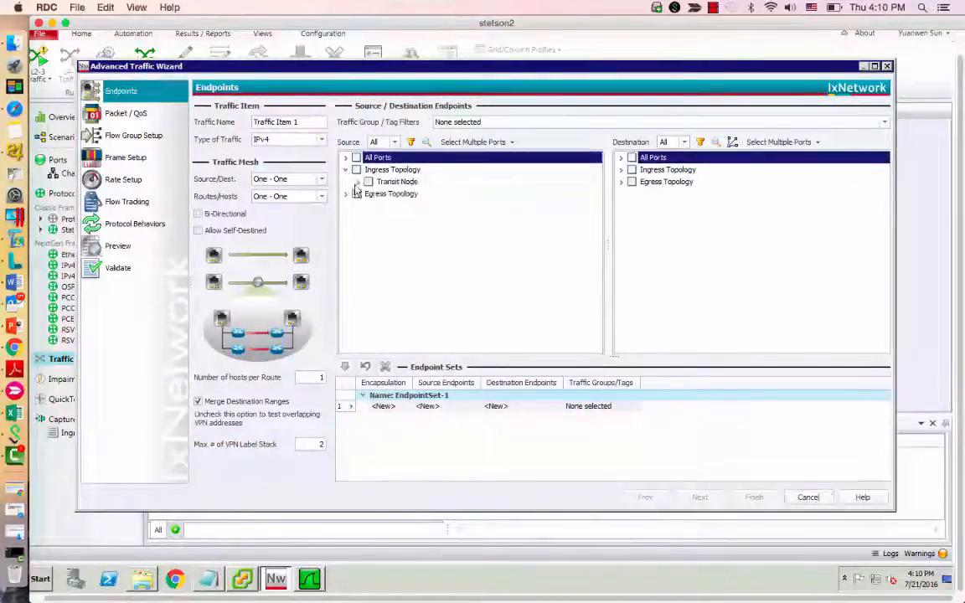
pyautogui.click(358, 182)
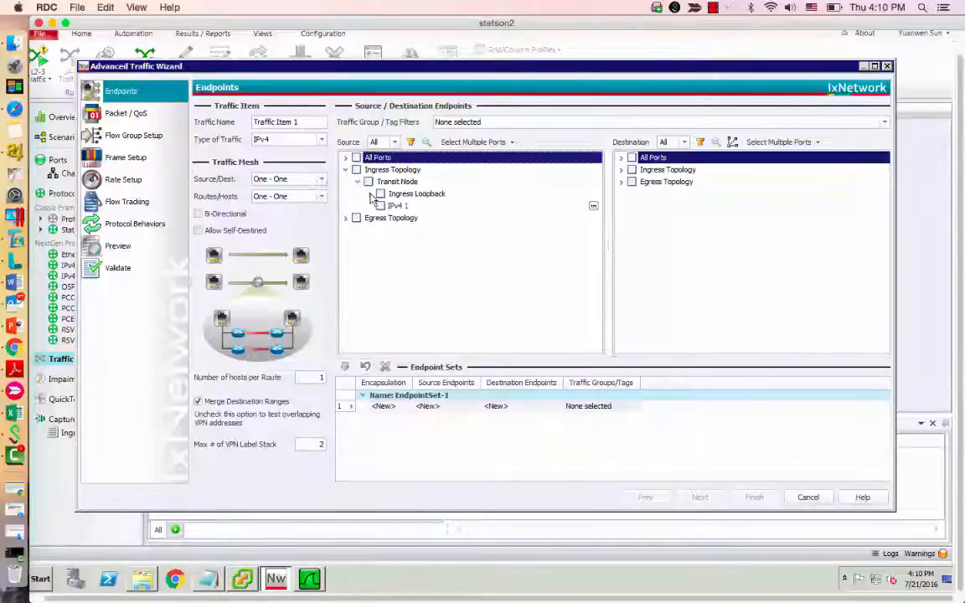
pyautogui.click(370, 194)
pyautogui.click(381, 206)
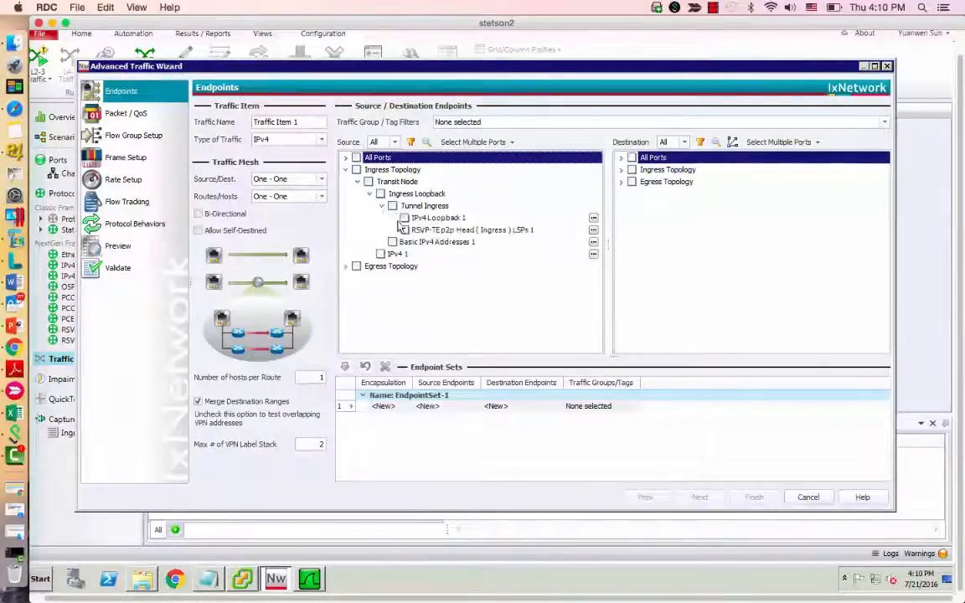
pyautogui.click(405, 231)
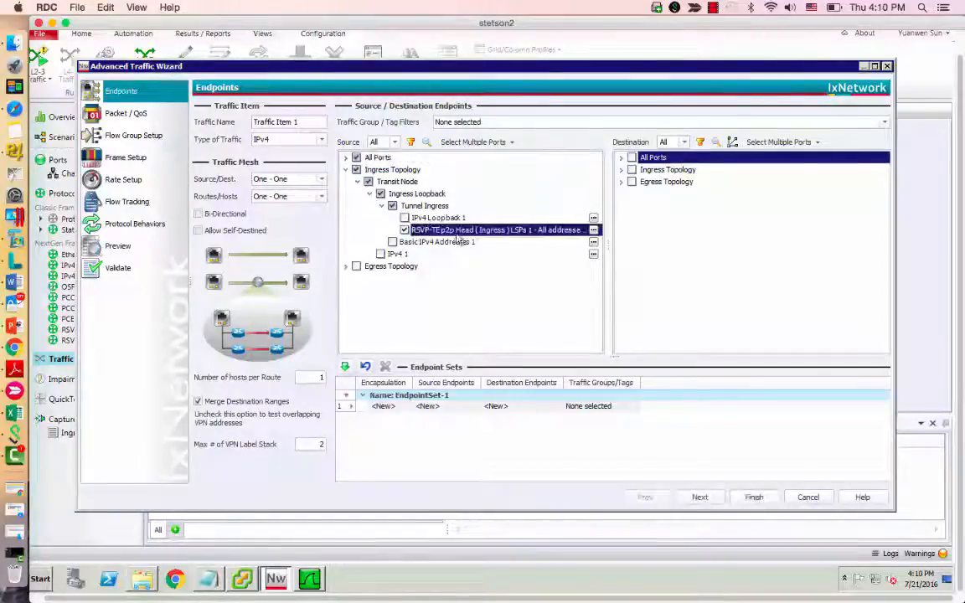
# Try an address count of 10 for the source RSVP-TE LSP endpoints, restore it to 100 and accept the selection.
pyautogui.click(593, 230)
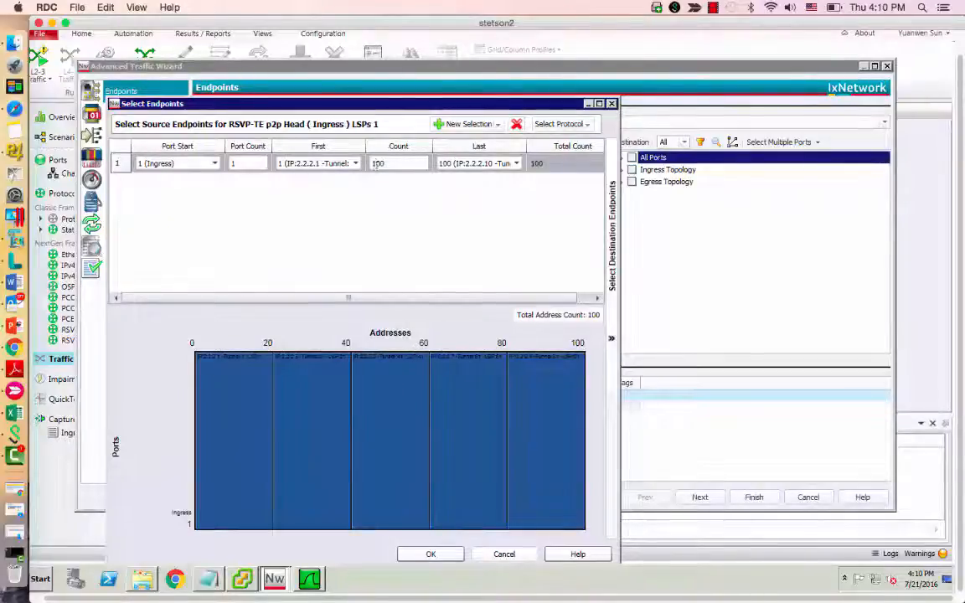
pyautogui.press('BackSpace')
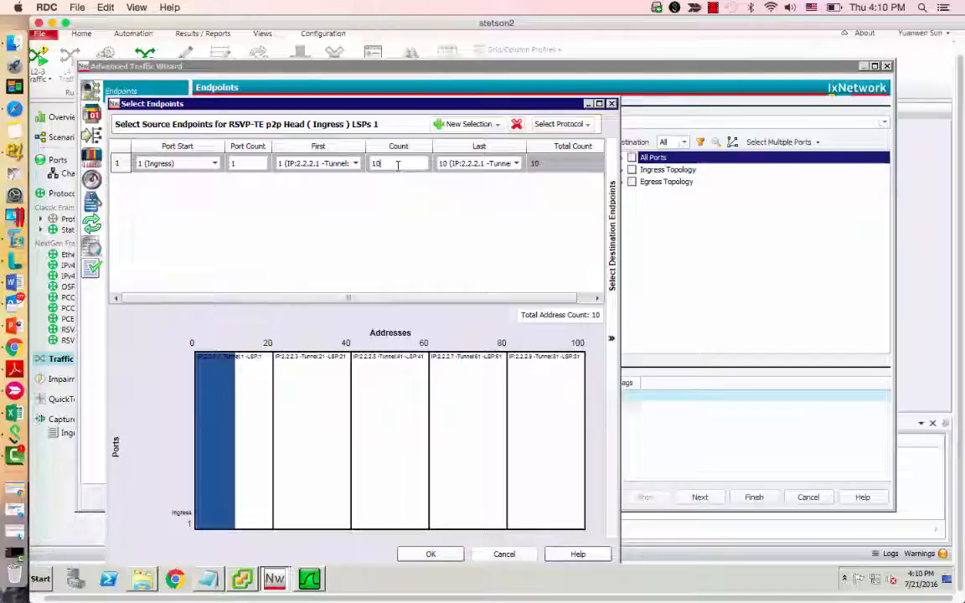
pyautogui.write('0')
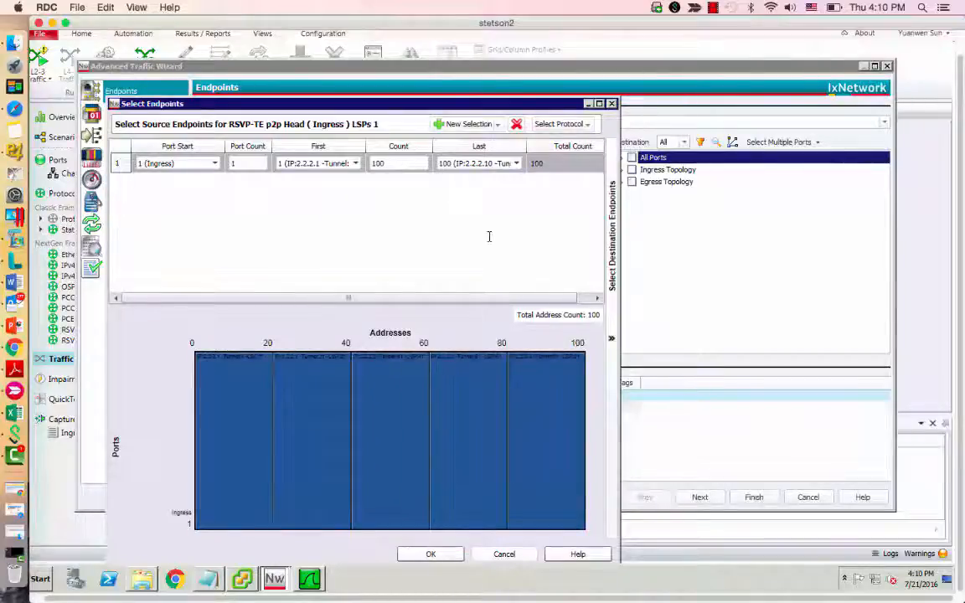
pyautogui.click(450, 558)
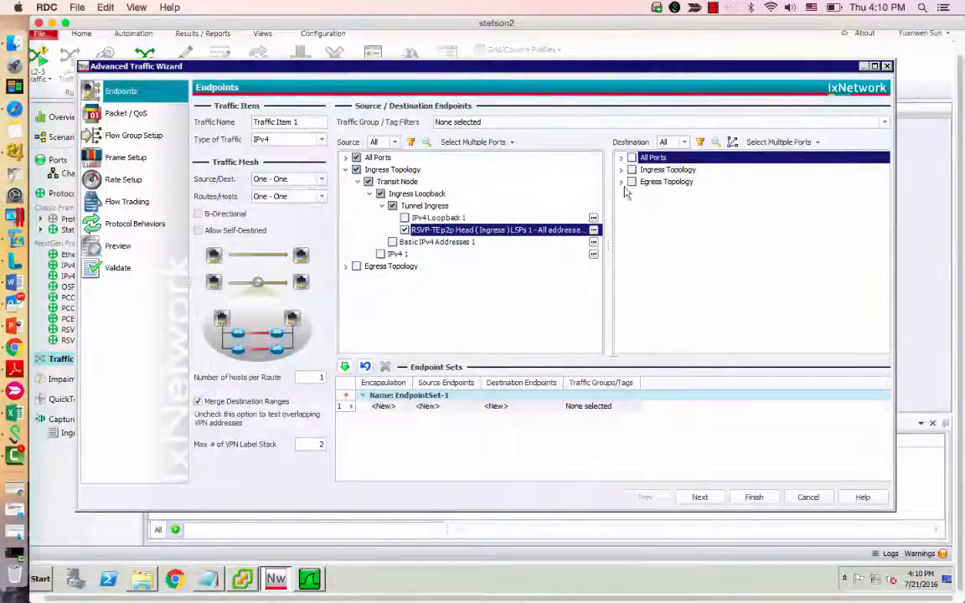
# Select RSVP-TE p2p Tail (Egress) LSPs 2 under the Egress Topology as the destination and update EndpointSet-1.
pyautogui.click(621, 182)
pyautogui.click(633, 194)
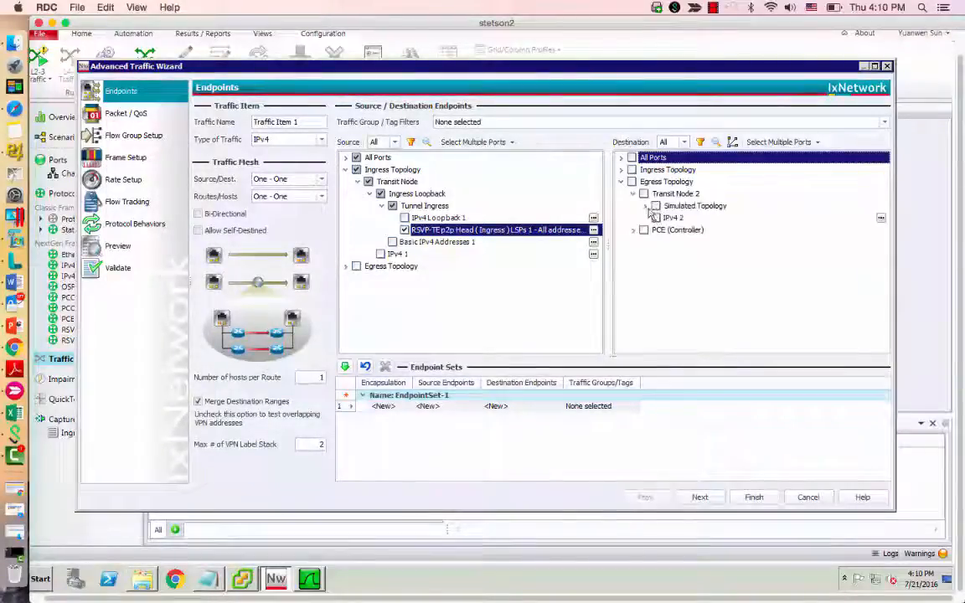
pyautogui.click(645, 206)
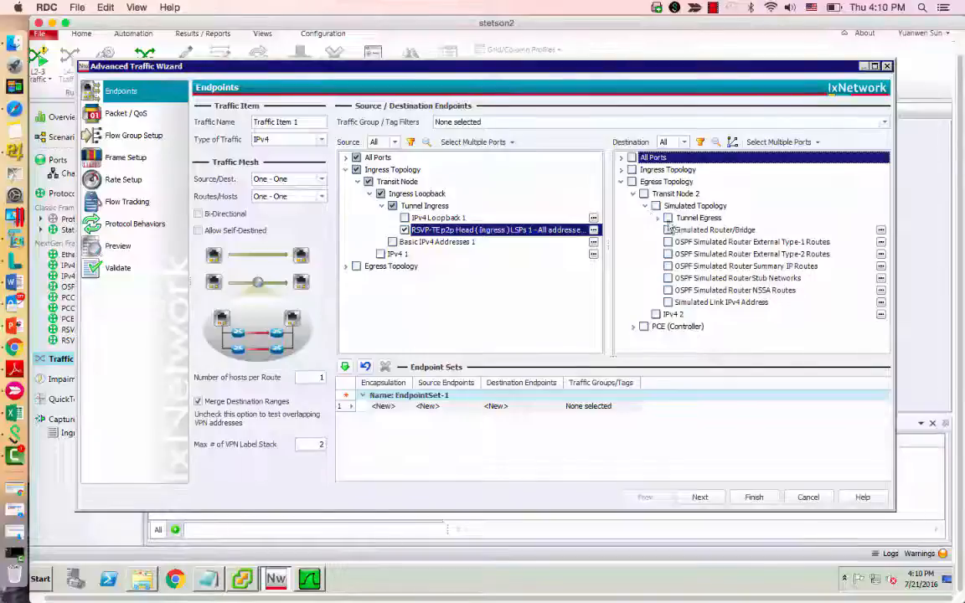
pyautogui.click(657, 218)
pyautogui.click(680, 242)
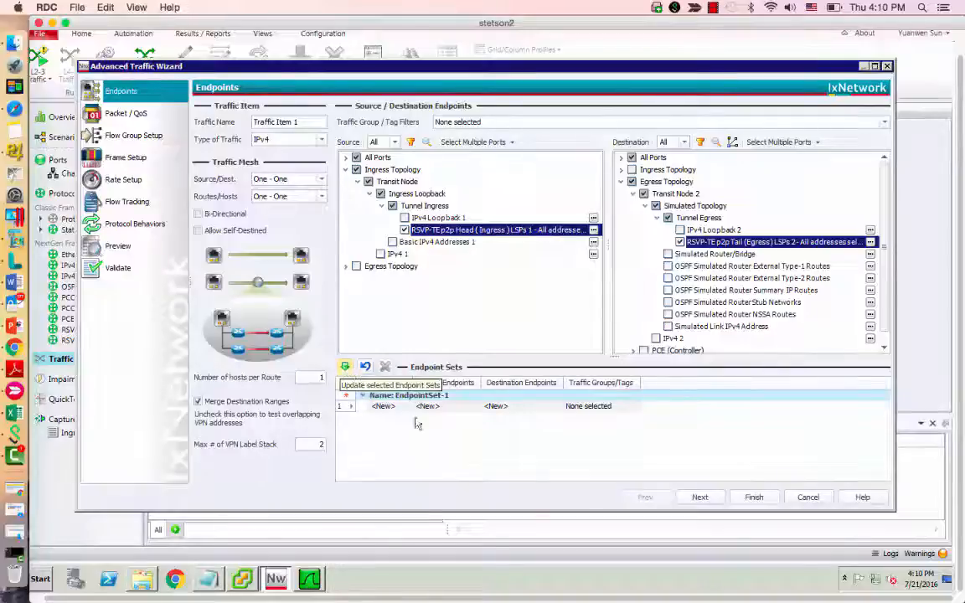
pyautogui.click(345, 367)
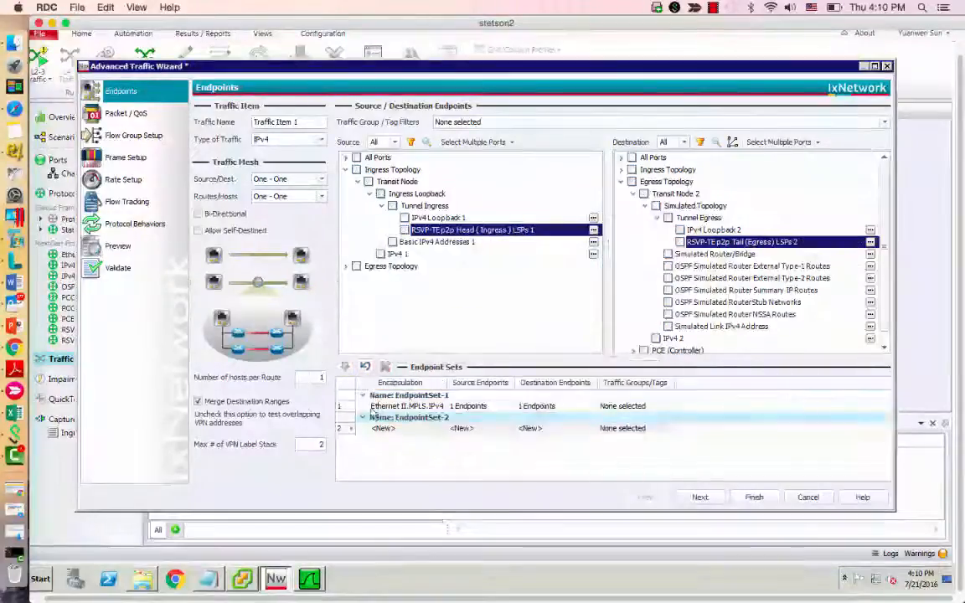
# Review the packet, frame and rate settings and enable flow tracking by MPLS Flow Descriptor.
pyautogui.click(138, 117)
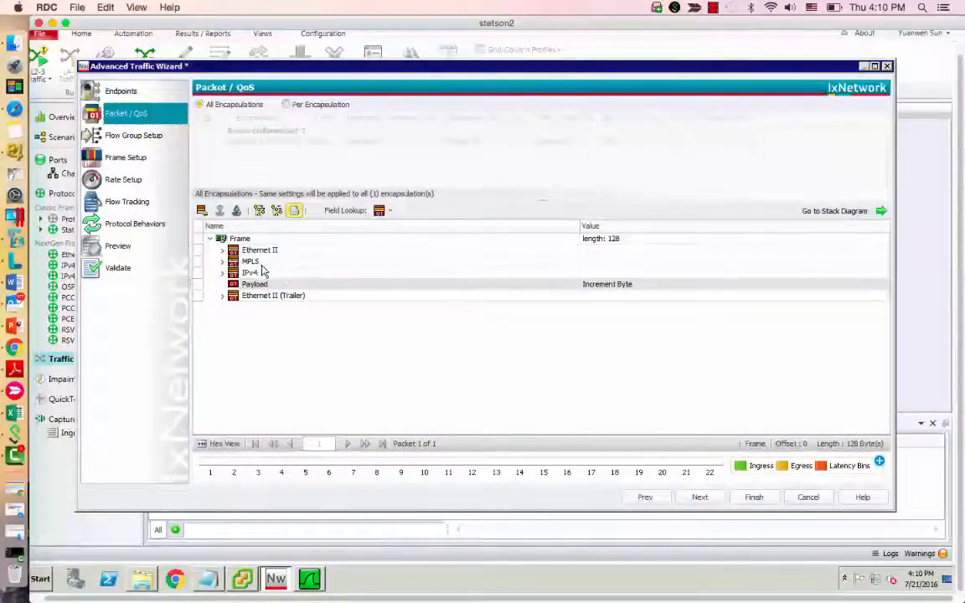
pyautogui.click(136, 165)
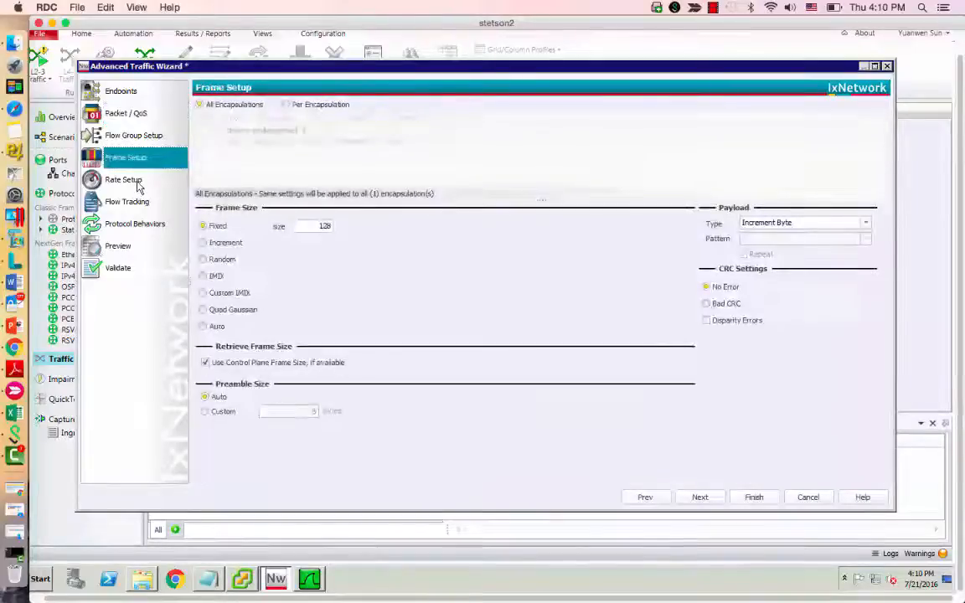
pyautogui.click(136, 181)
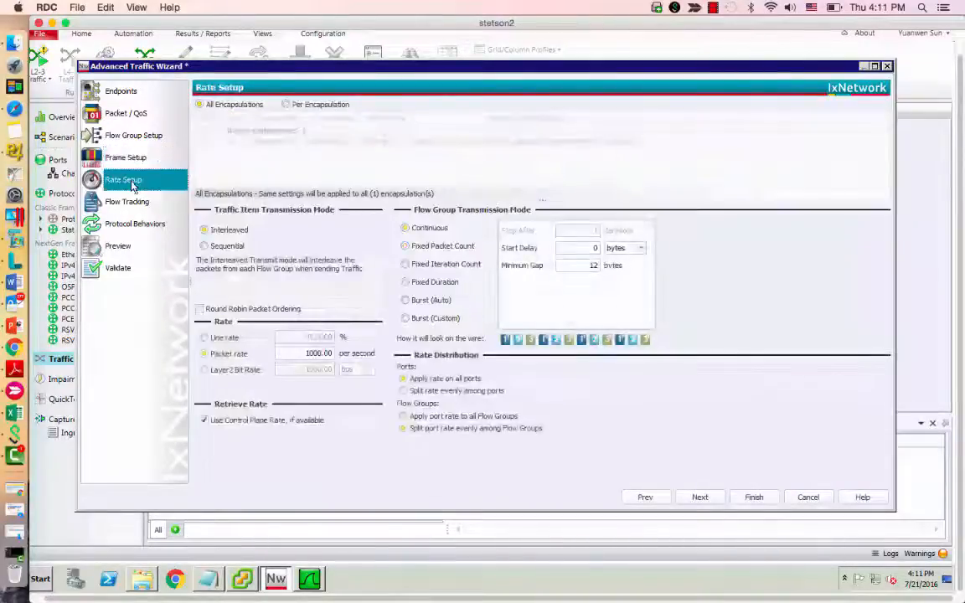
pyautogui.click(141, 205)
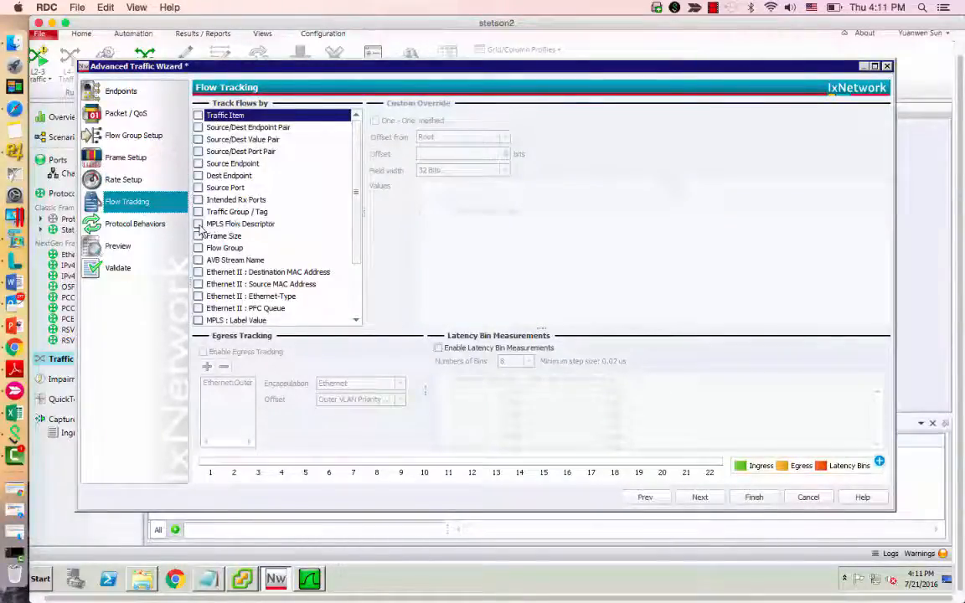
pyautogui.click(199, 225)
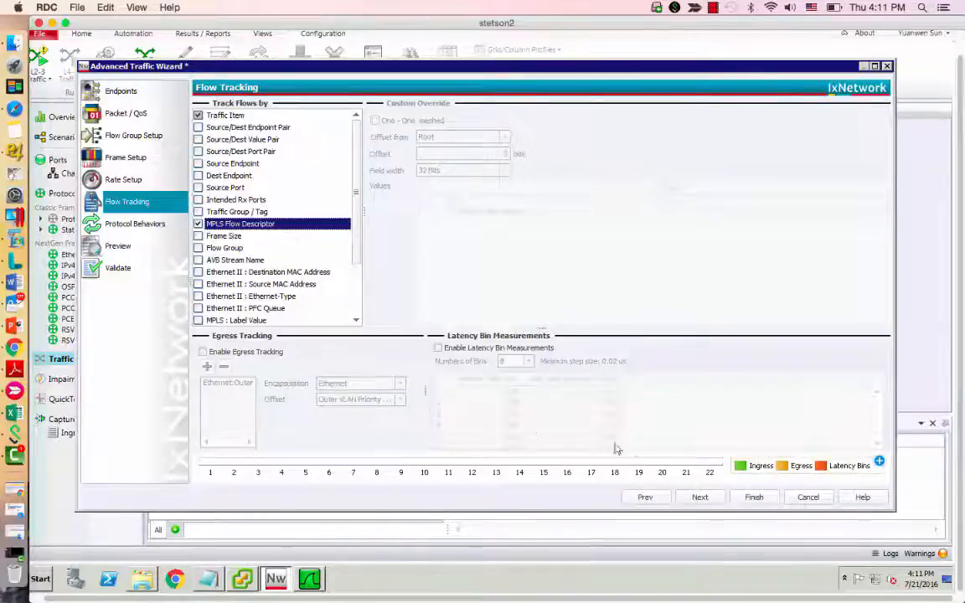
# Preview the generated packets of Traffic Item 1's flow group and finish the traffic wizard.
pyautogui.click(120, 247)
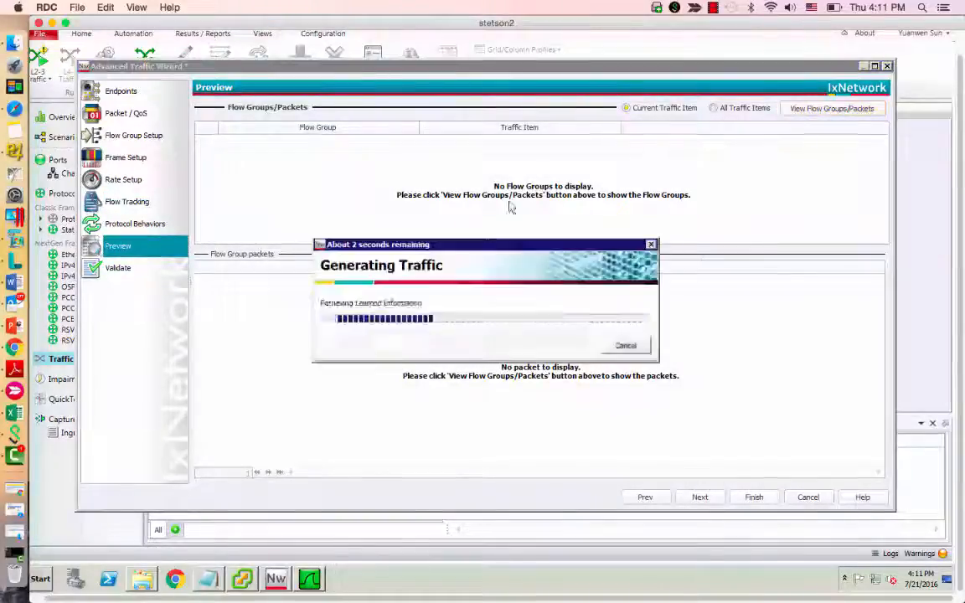
pyautogui.click(378, 153)
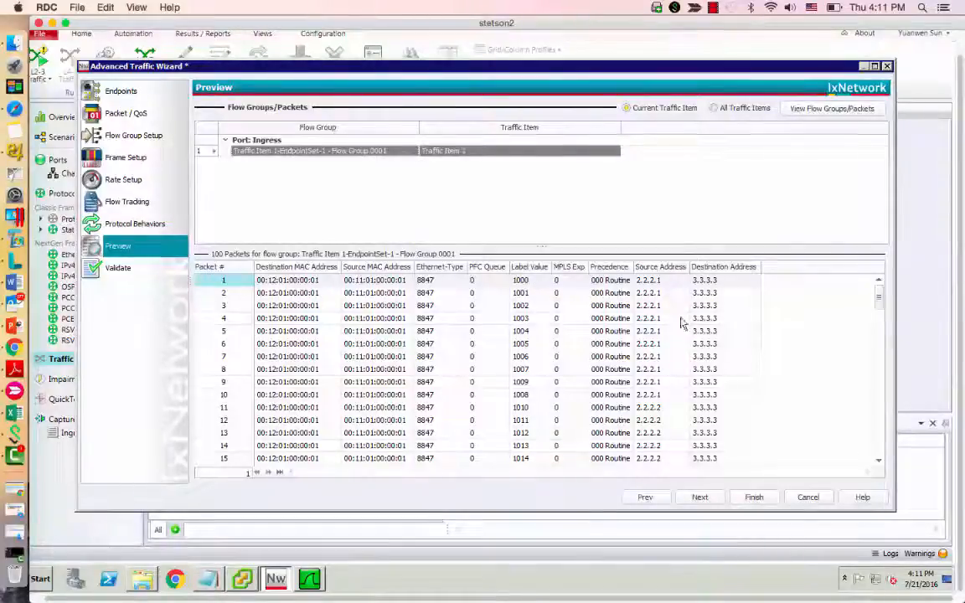
pyautogui.click(754, 498)
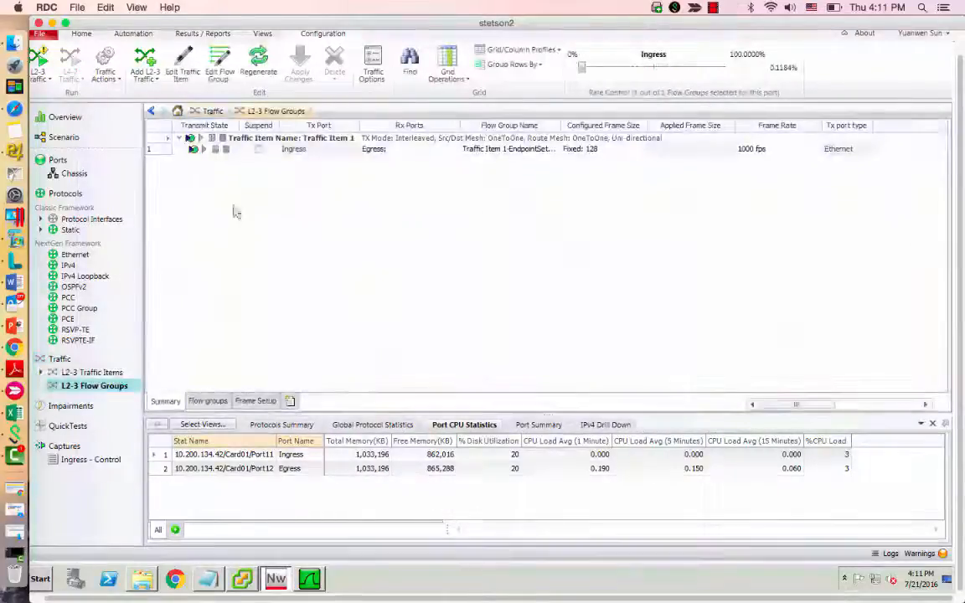
# Start the L2-3 traffic and examine the flow statistics for each MPLS flow descriptor.
pyautogui.click(43, 66)
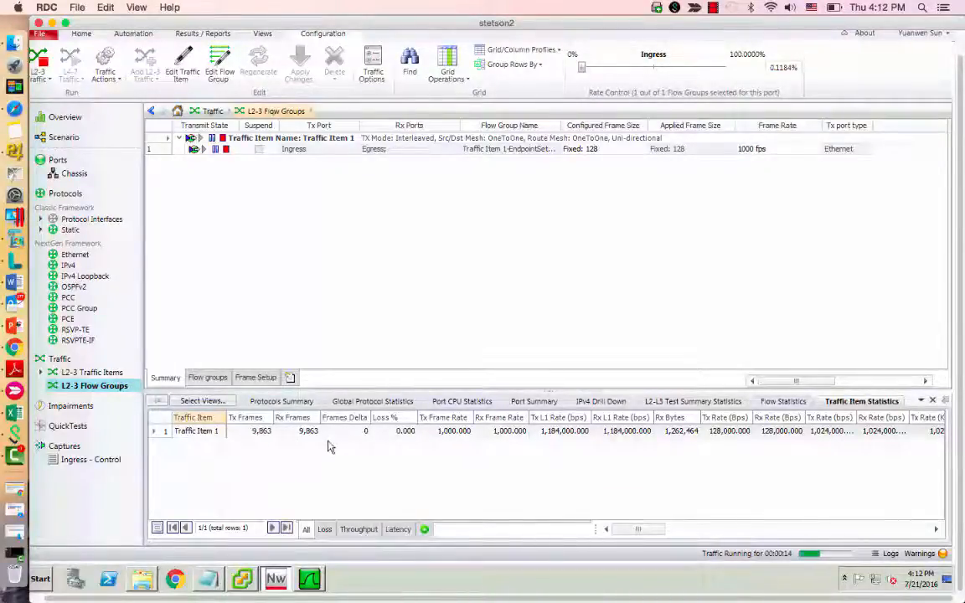
pyautogui.click(783, 402)
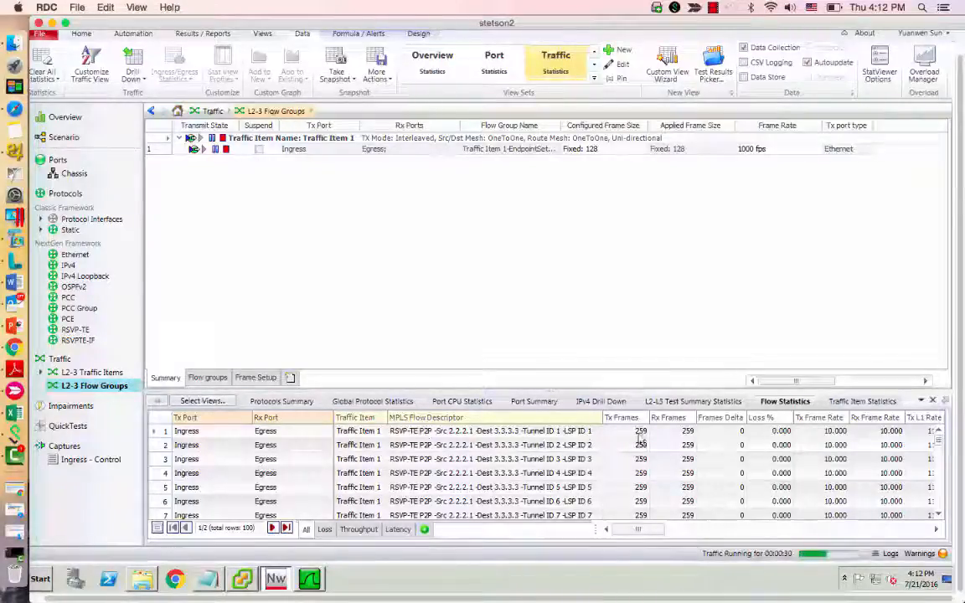
pyautogui.moveTo(641, 529); pyautogui.dragTo(564, 531)
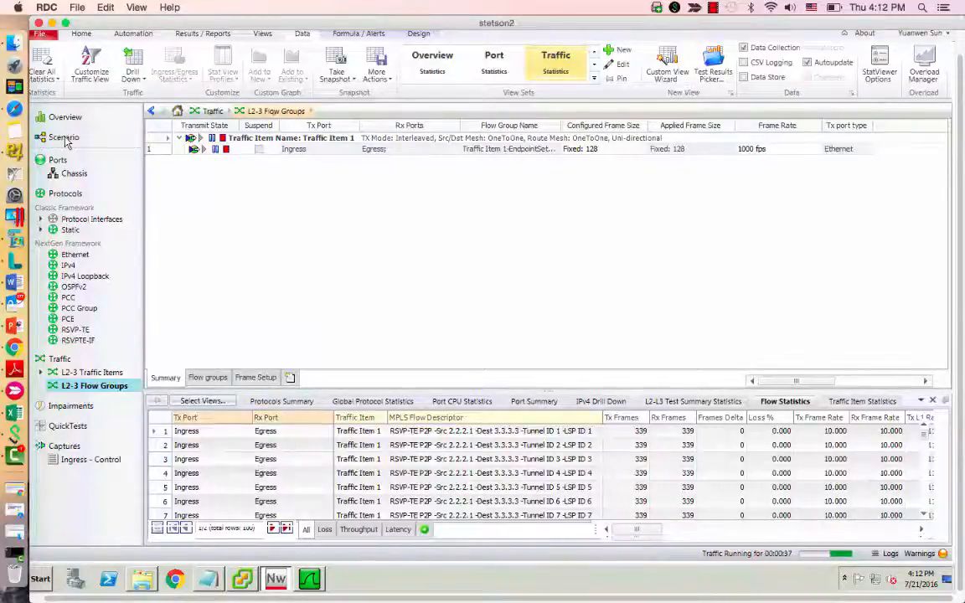
# Return to the scenario view with the RSVP-TE P2P Head (Ingress) LSPs details.
pyautogui.click(65, 139)
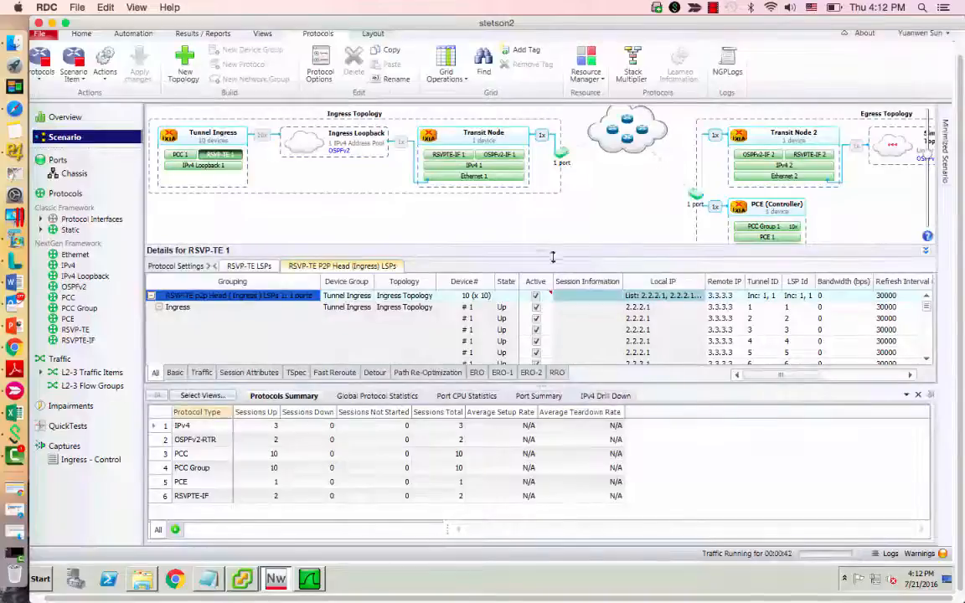